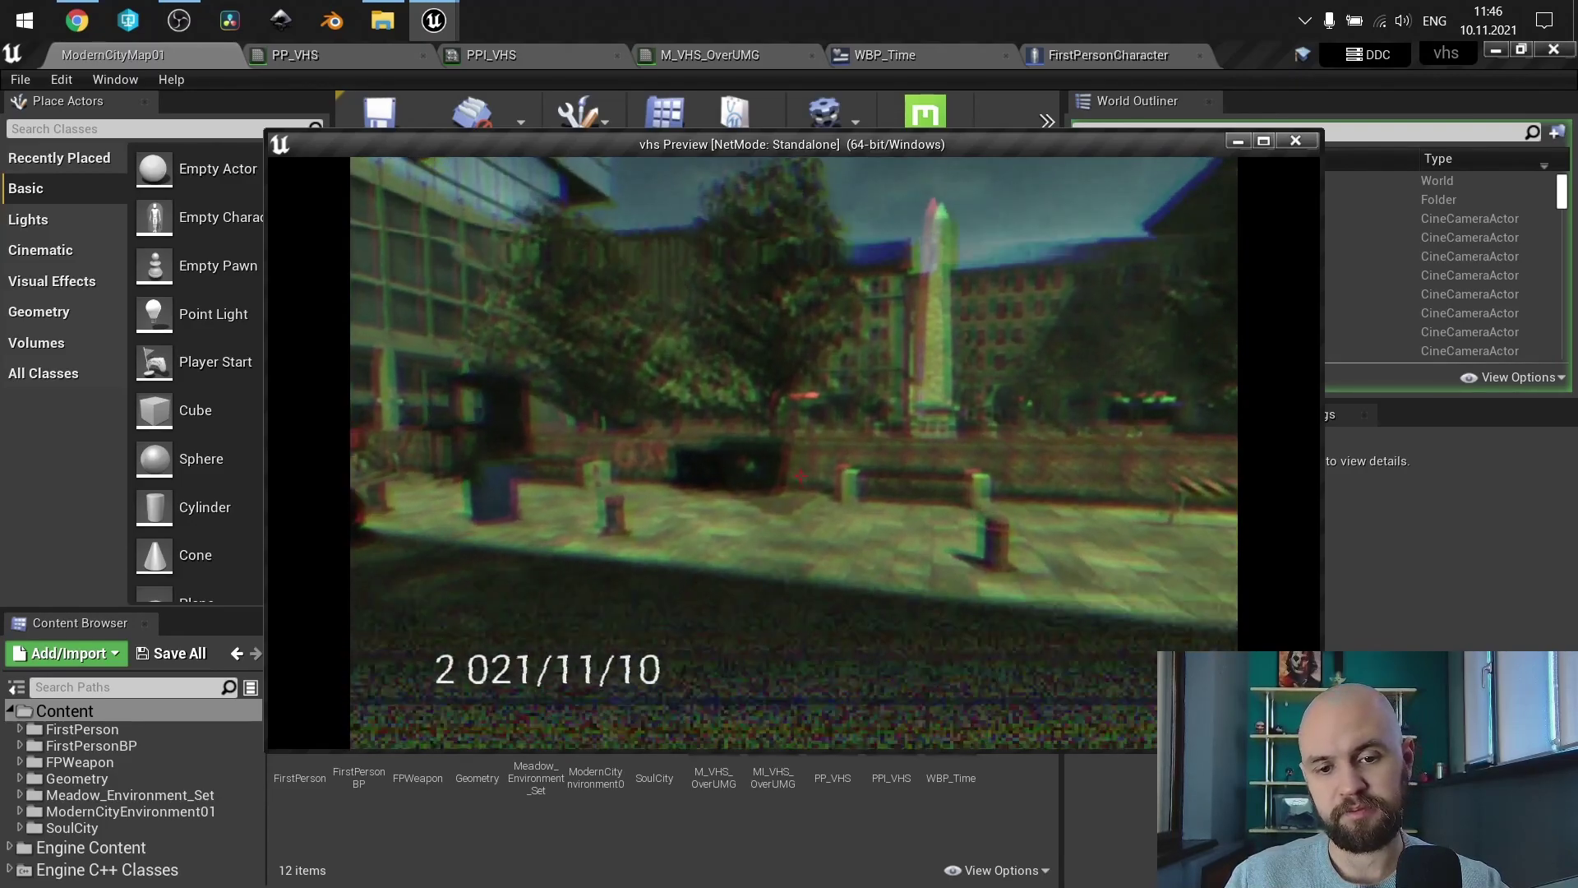
Step: Walk through the city preview to check the VHS effect, end the preview, and open the PP_VHS material
key("w")
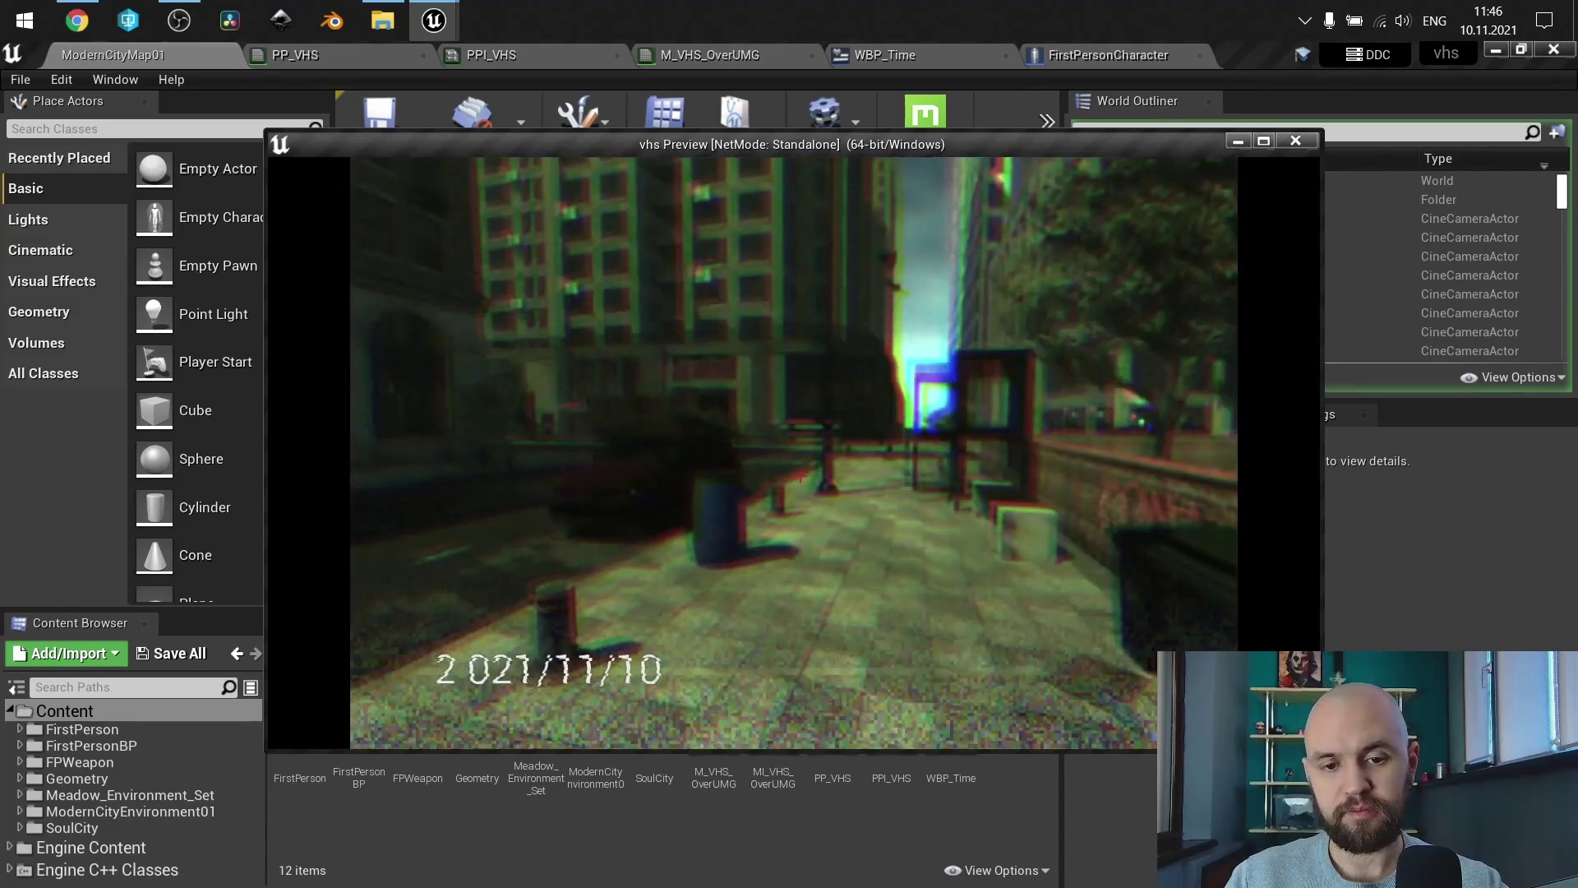
key("Escape")
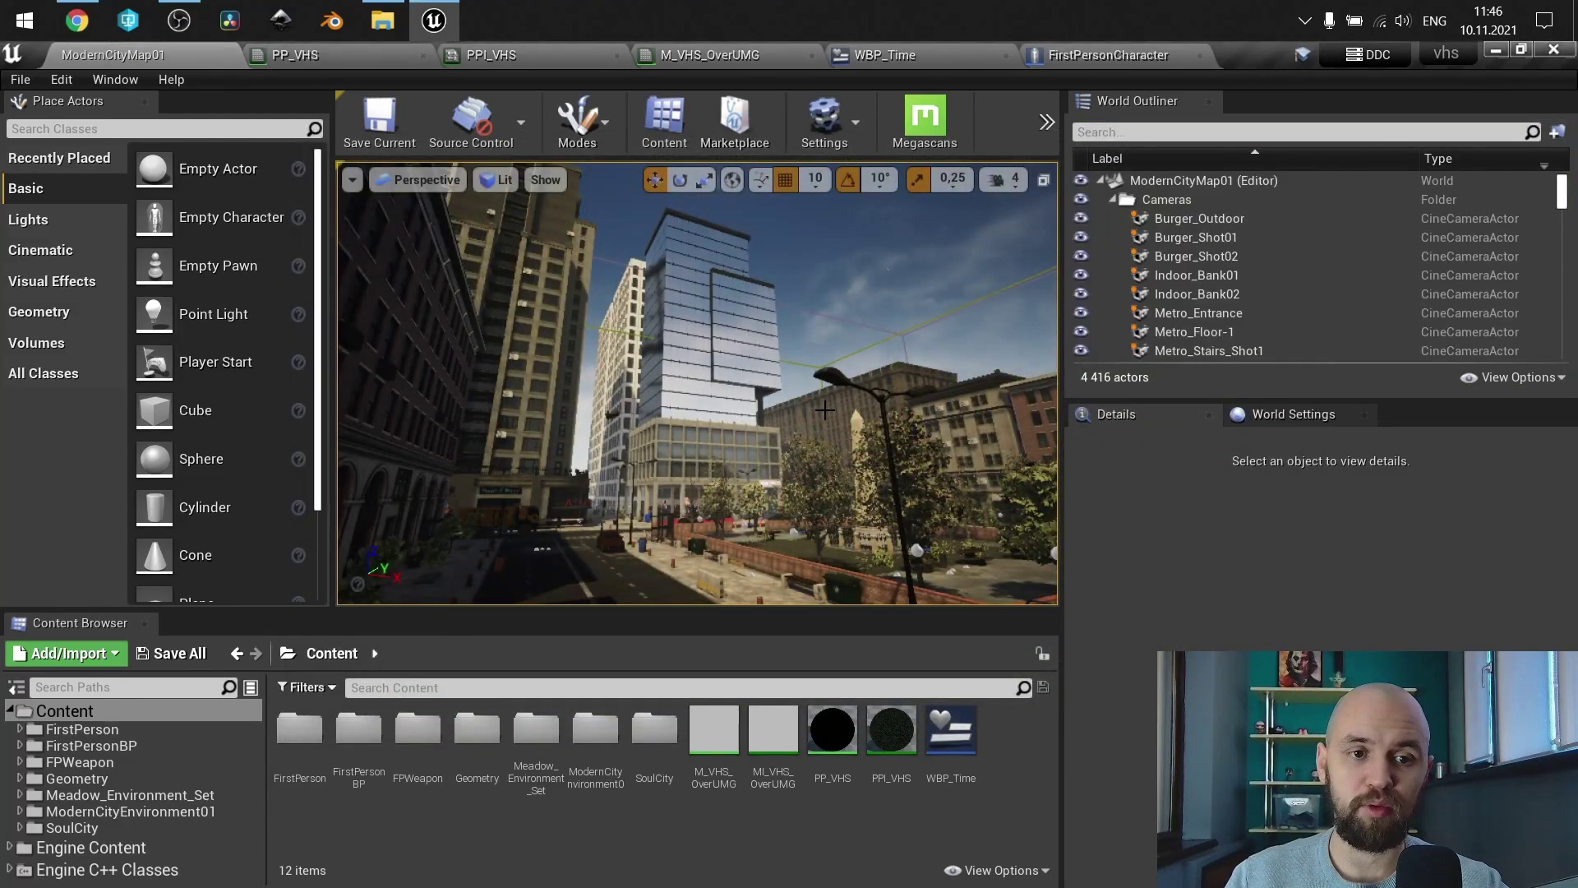
left_click(370, 59)
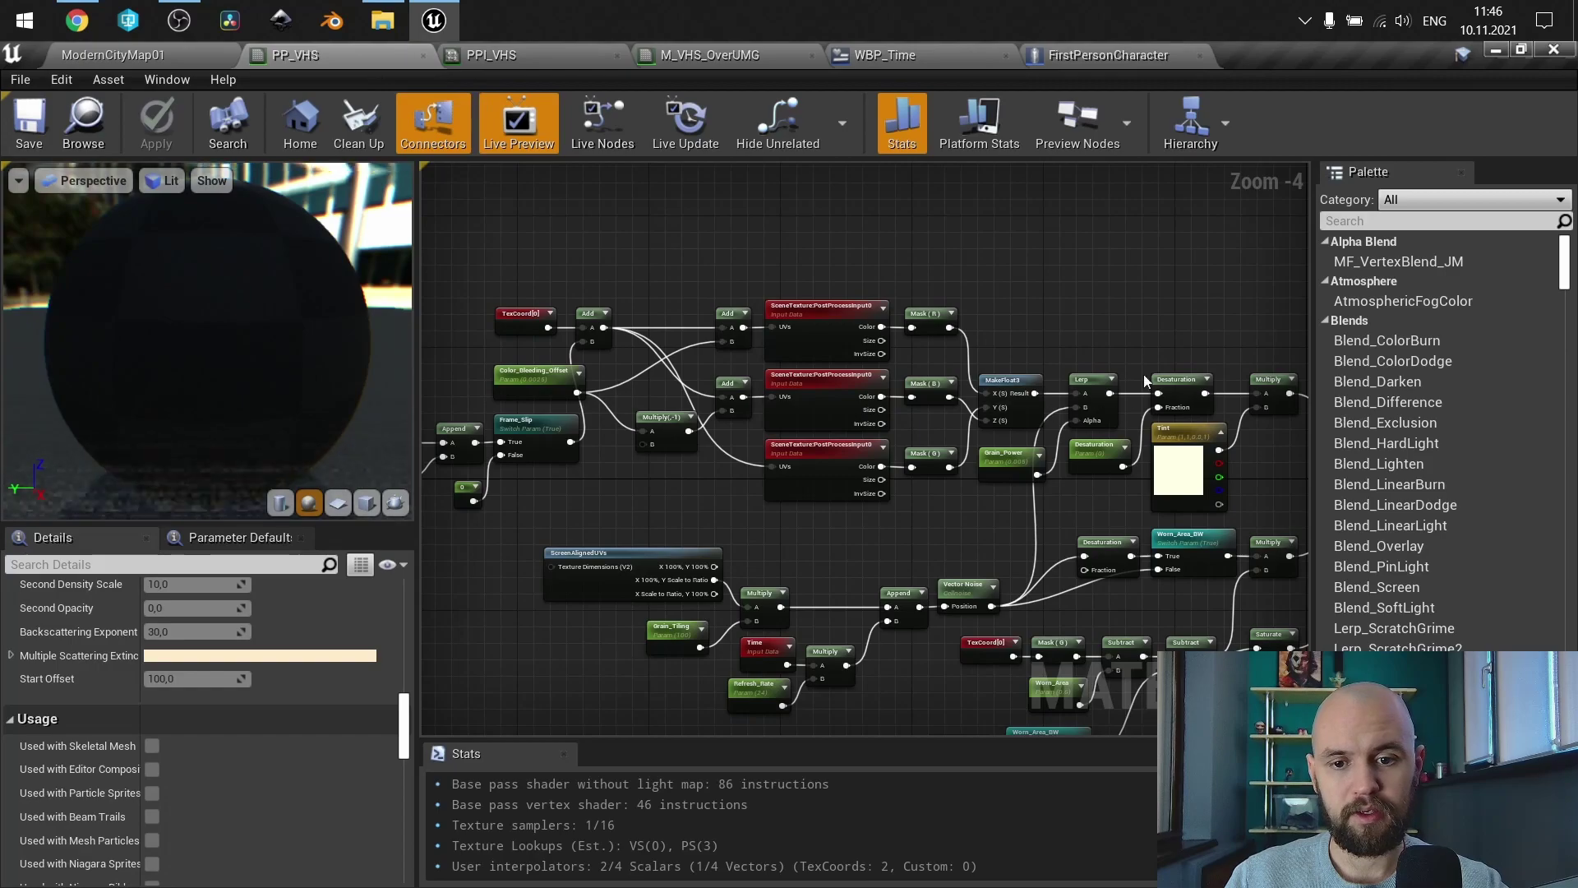
Step: Examine the PP_VHS material's settings, including its material domain and blendable location, and the overall node graph up to the output
right_click_drag(1048, 256, 1075, 300)
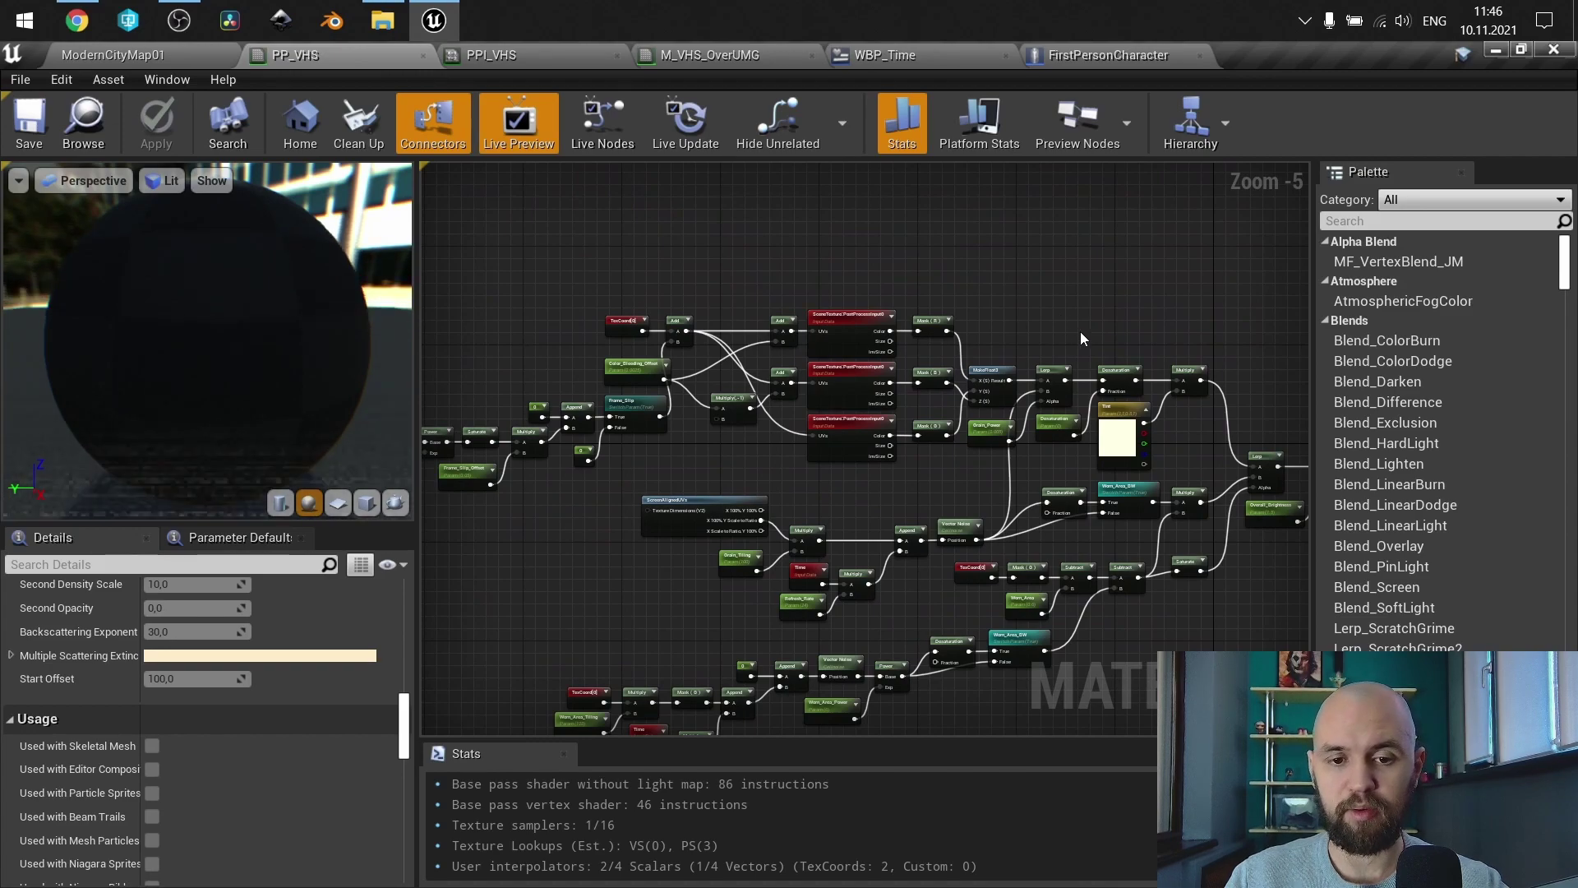
scroll(209, 723, "up", 15)
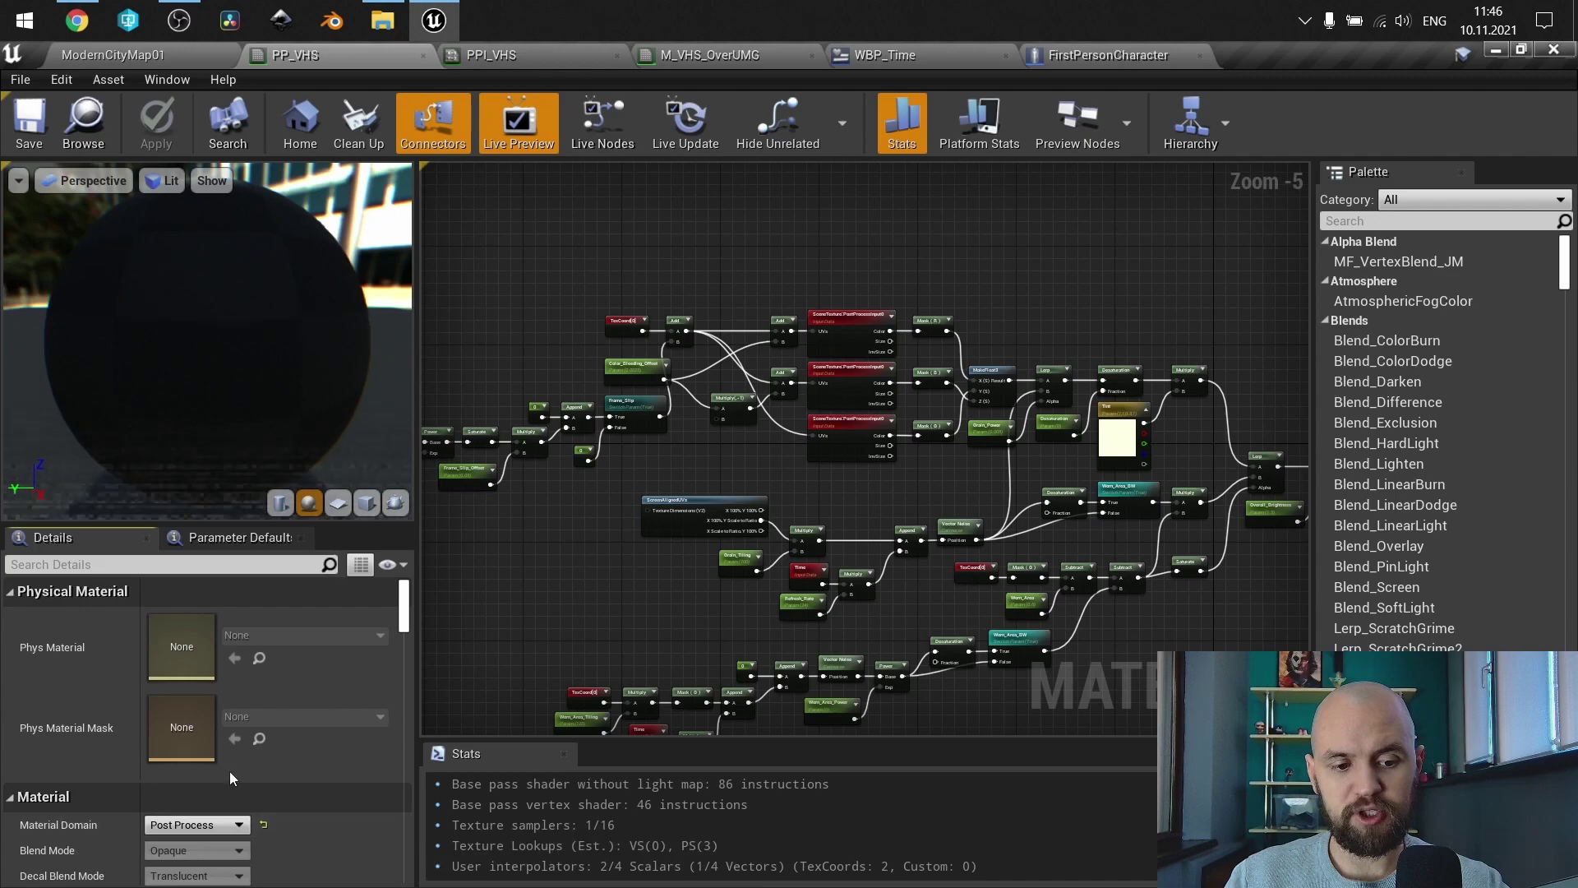
left_click_drag(413, 621, 409, 827)
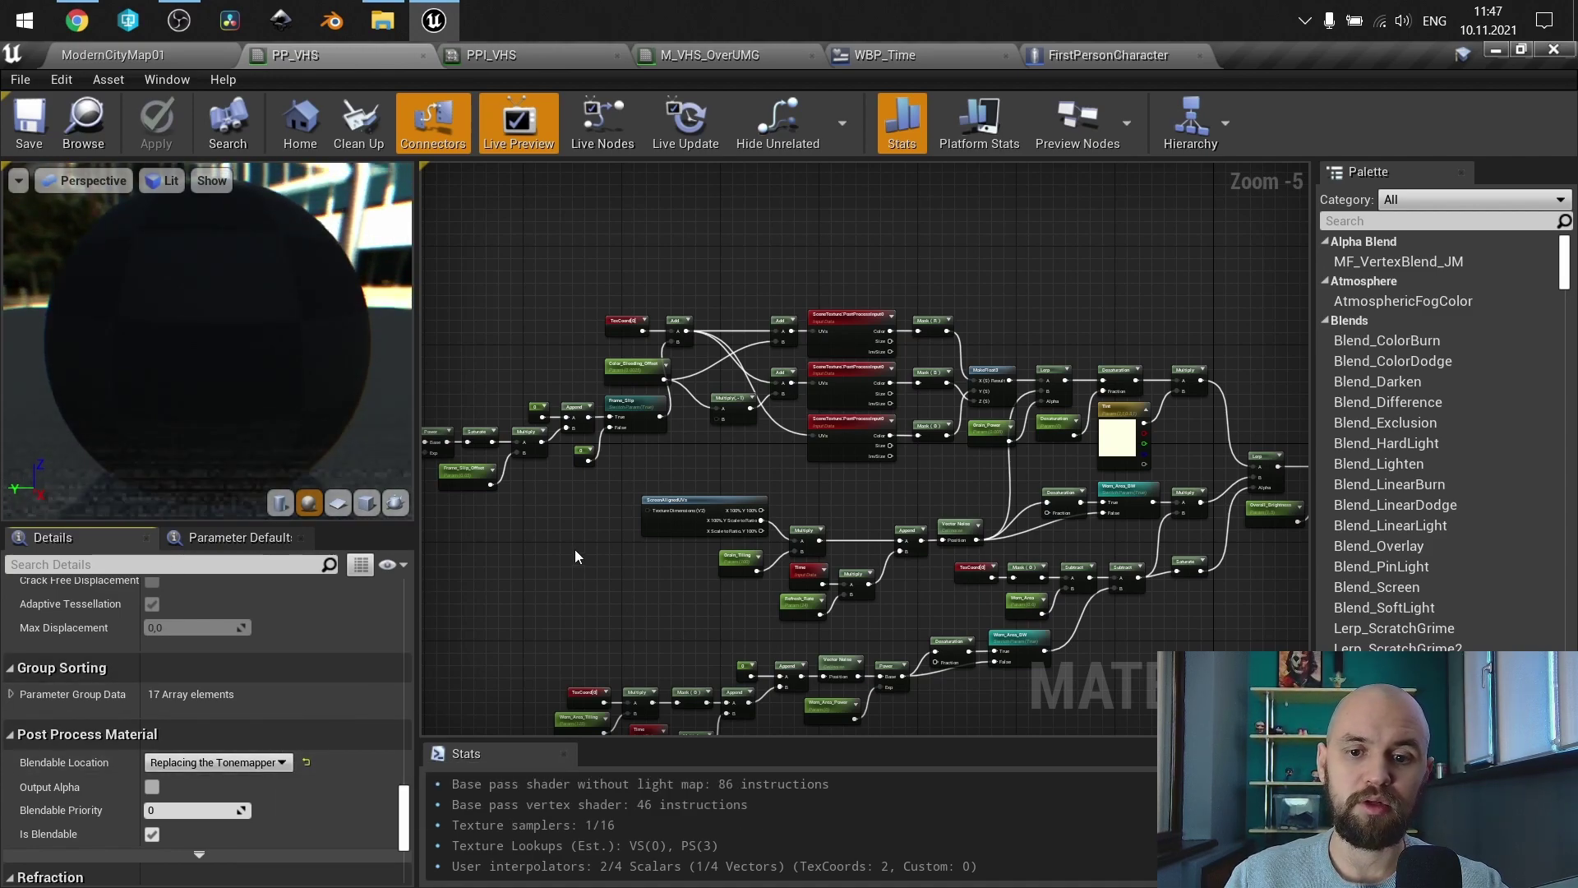
right_click_drag(902, 514, 814, 503)
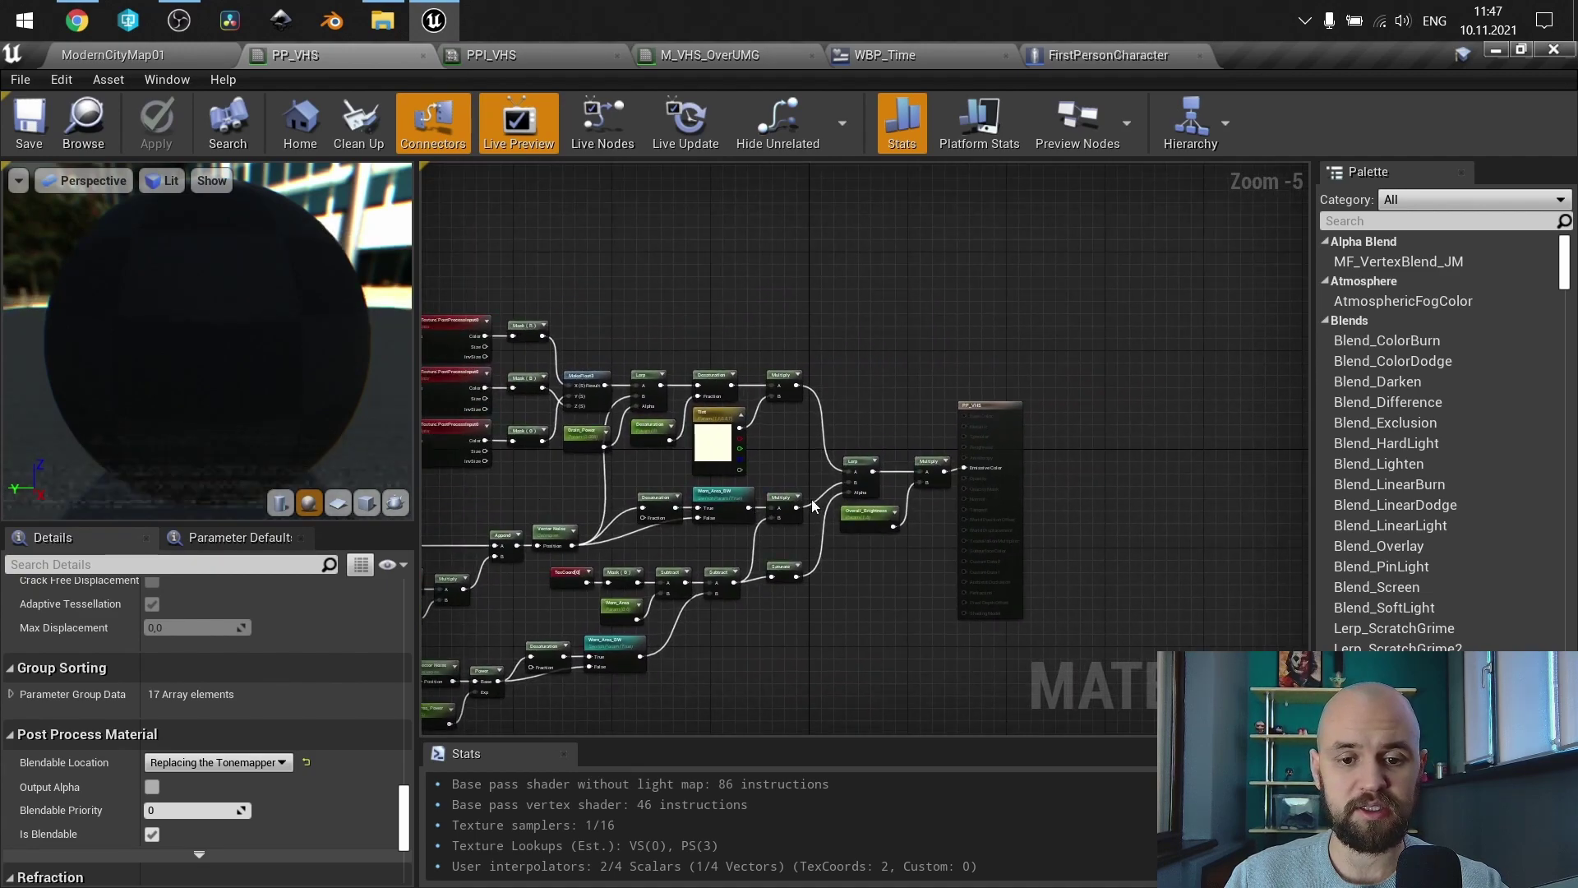
right_click_drag(806, 590, 1172, 604)
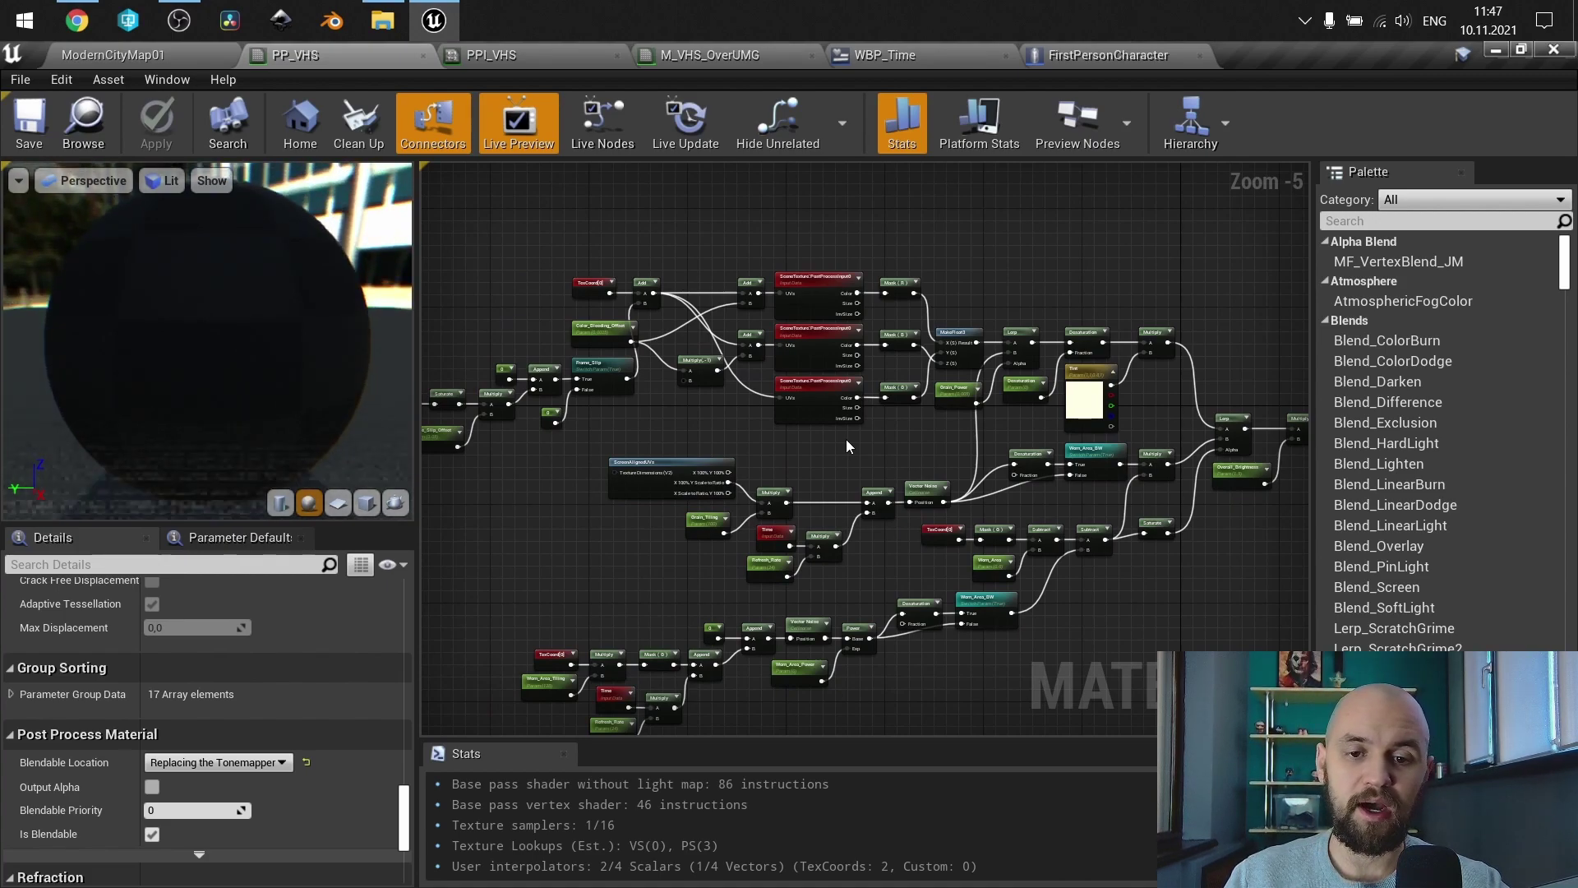
Step: Examine the color bleeding nodes from TexCoord through the Add, SceneTexture and Mask nodes to MakeFloat3
scroll(846, 439, "up", 2)
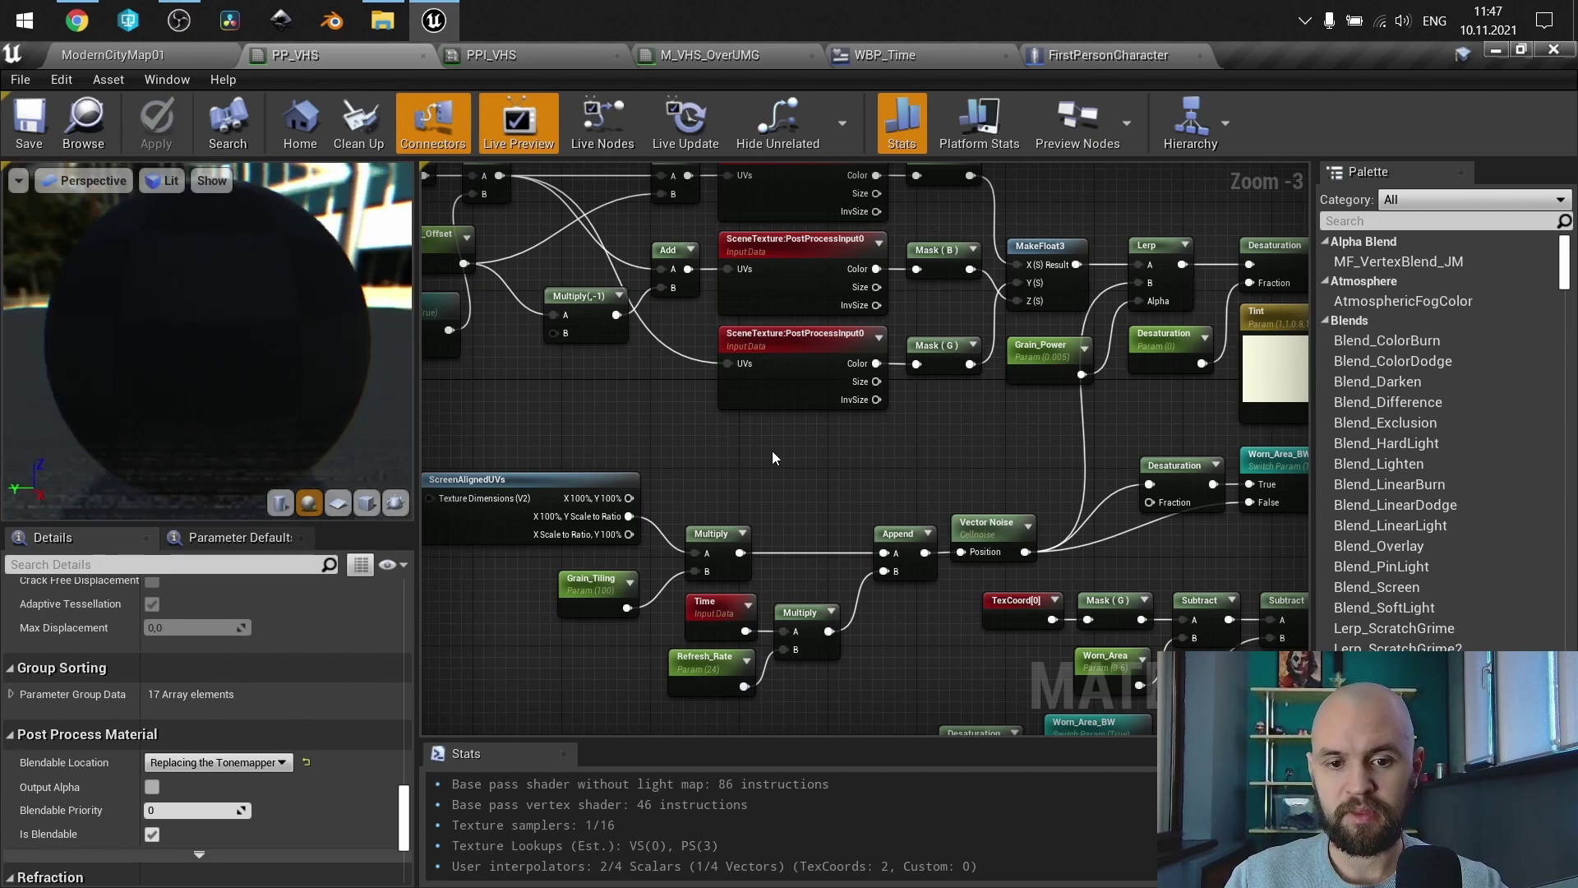
right_click_drag(772, 452, 798, 559)
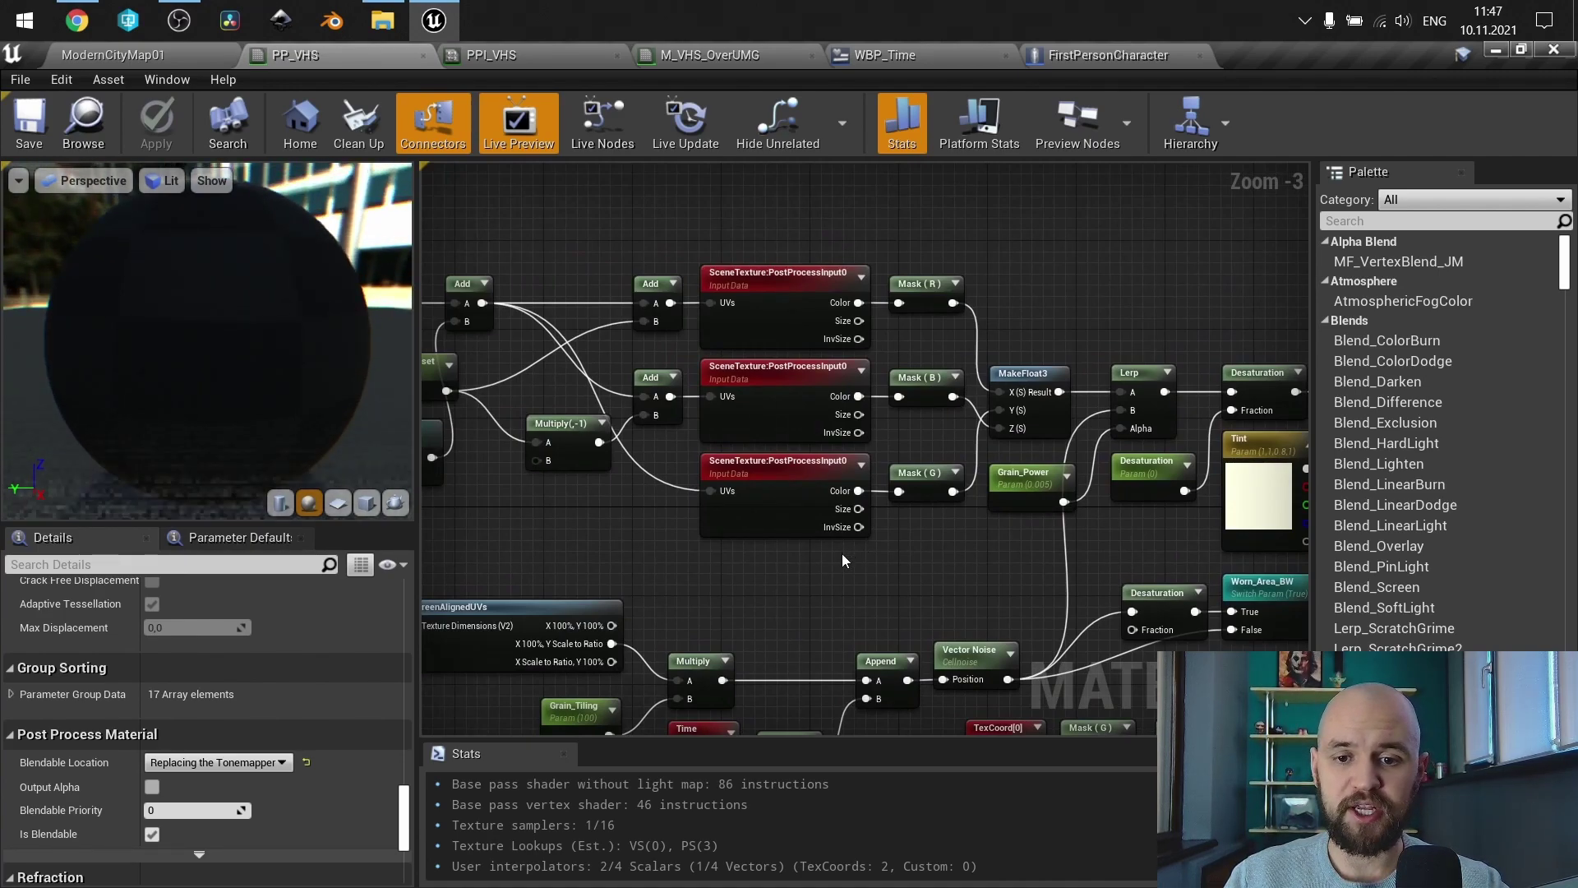
right_click_drag(605, 260, 681, 289)
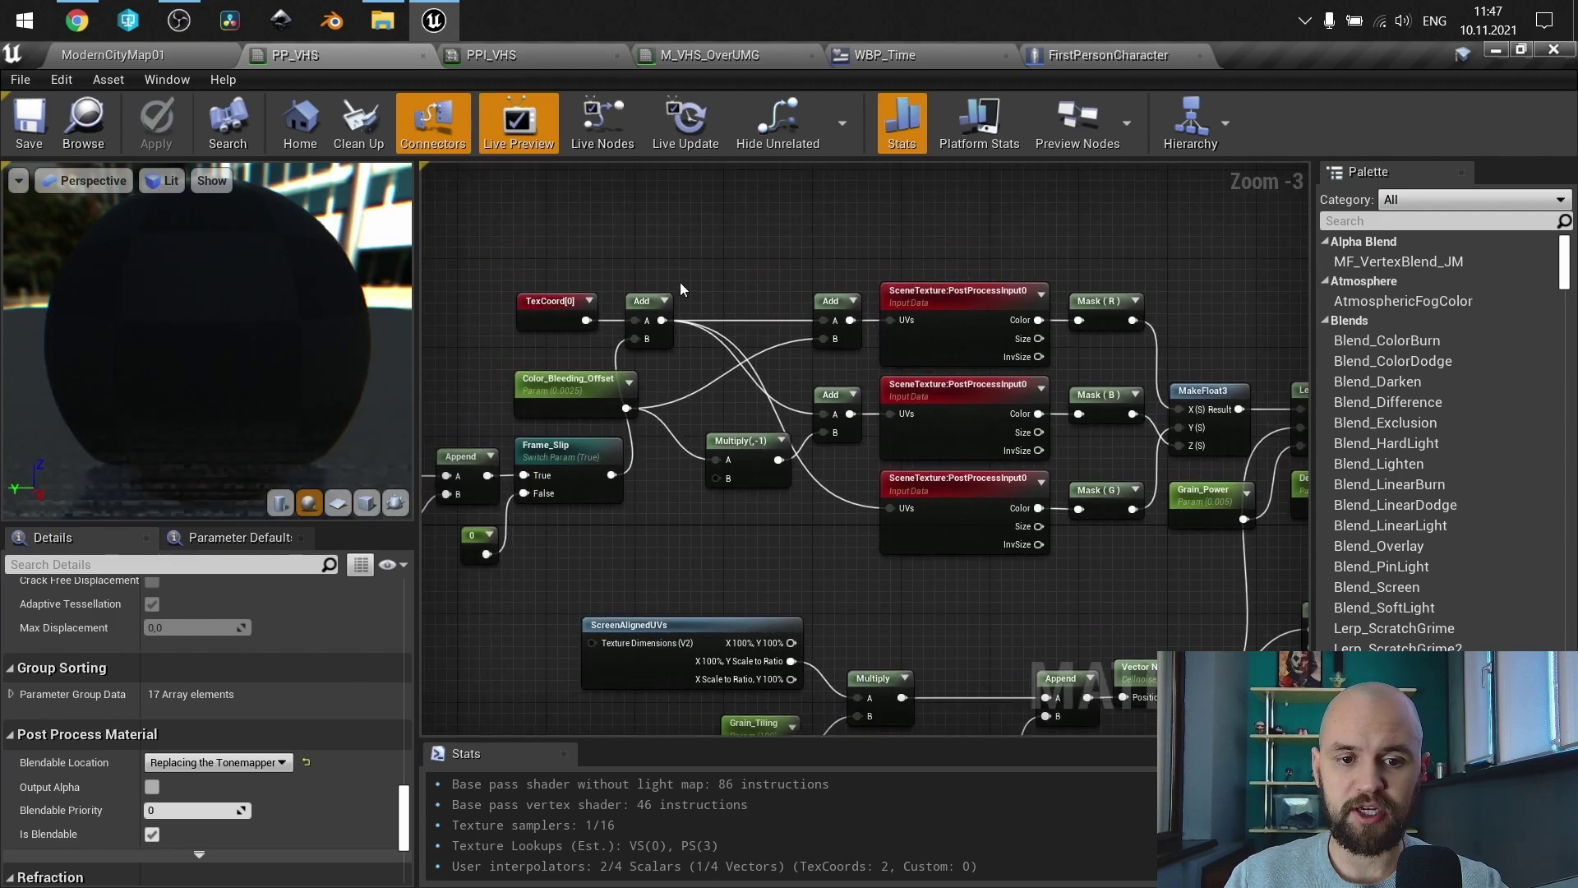
left_click(556, 312)
left_click_drag(490, 181, 1011, 394)
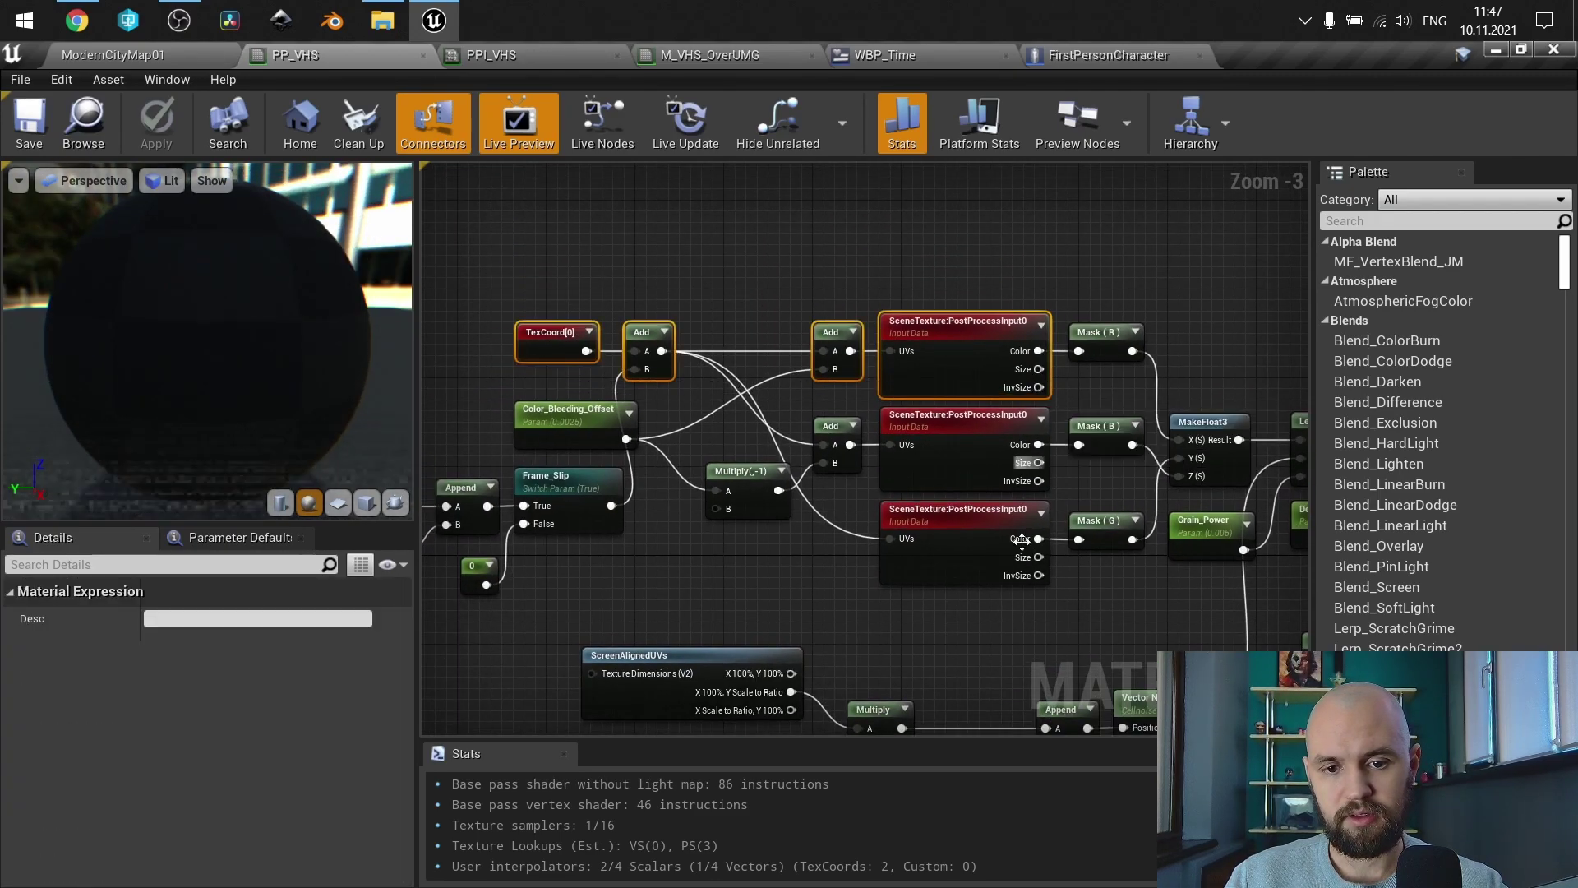
right_click_drag(1149, 625, 986, 586)
left_click_drag(1008, 601, 584, 239, "shift")
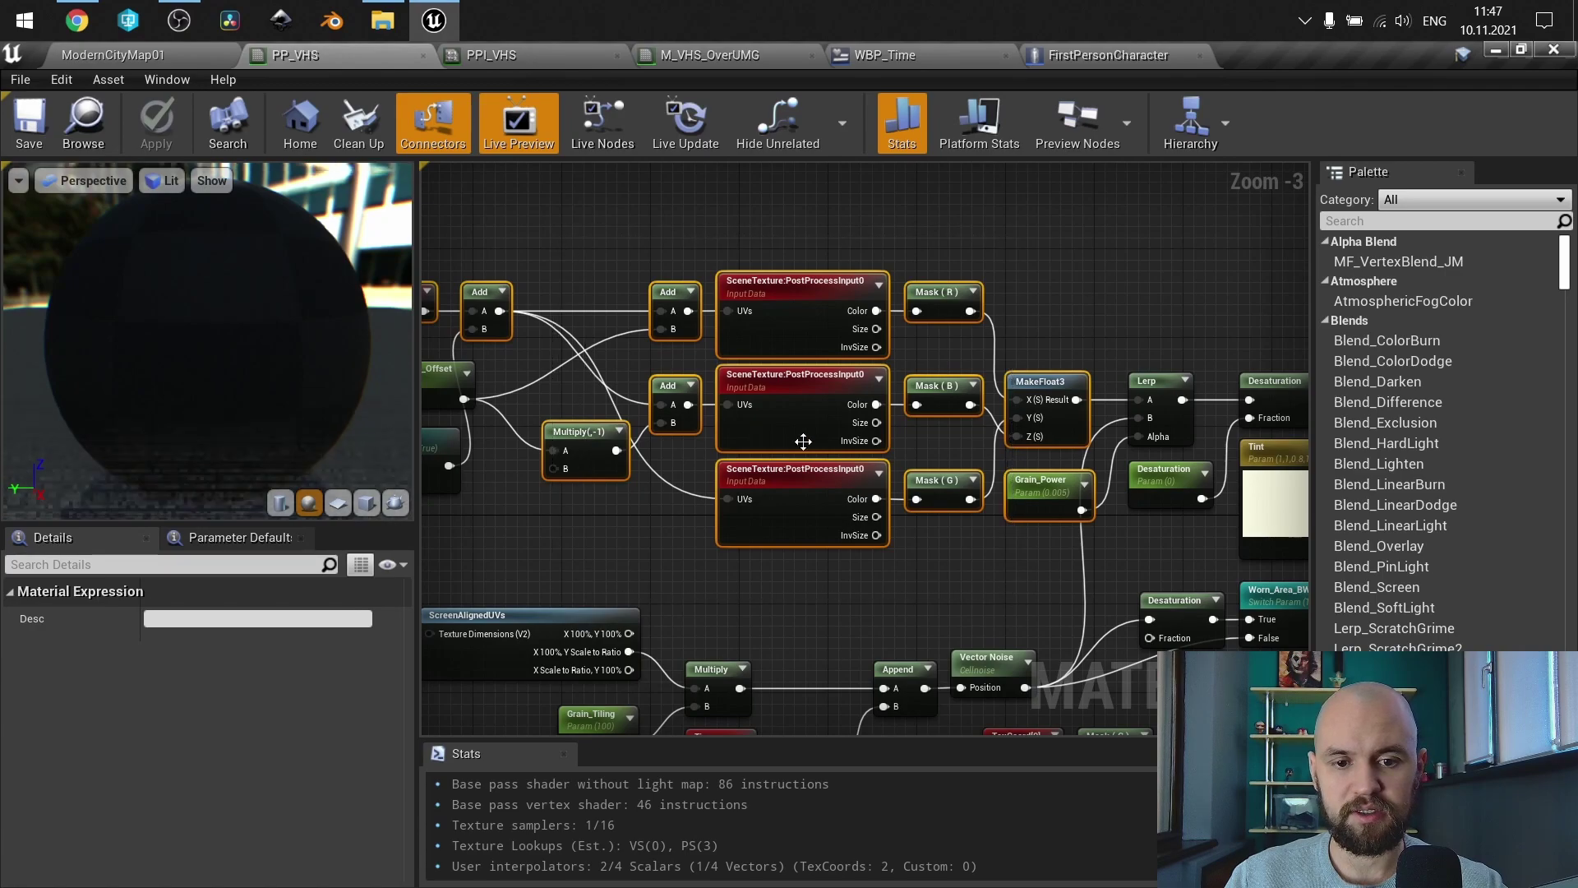
right_click_drag(697, 239, 821, 201)
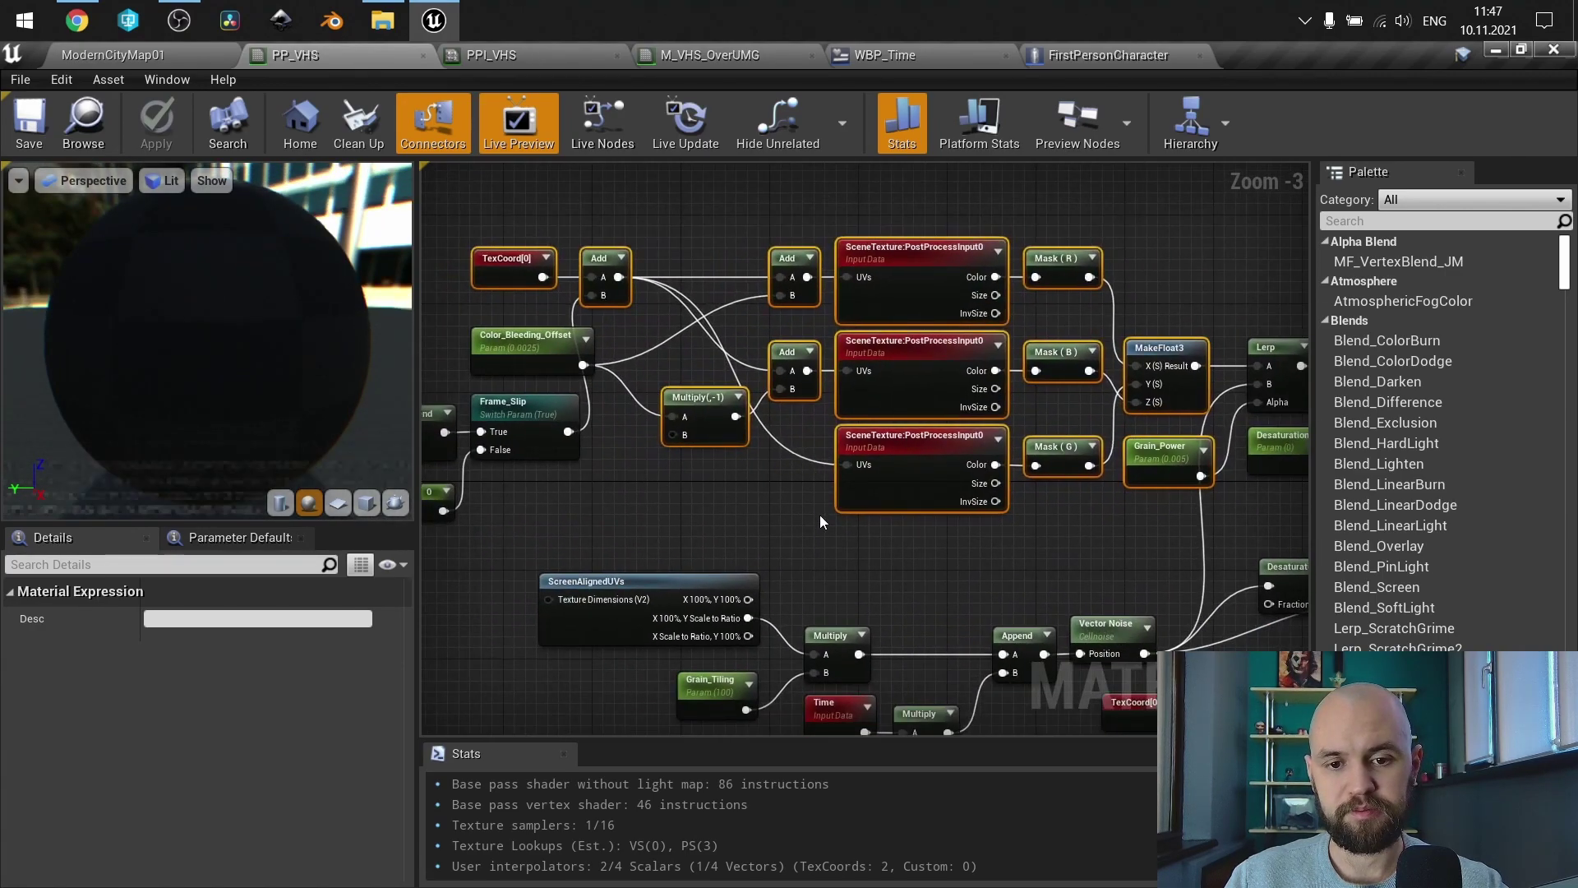
left_click(773, 520)
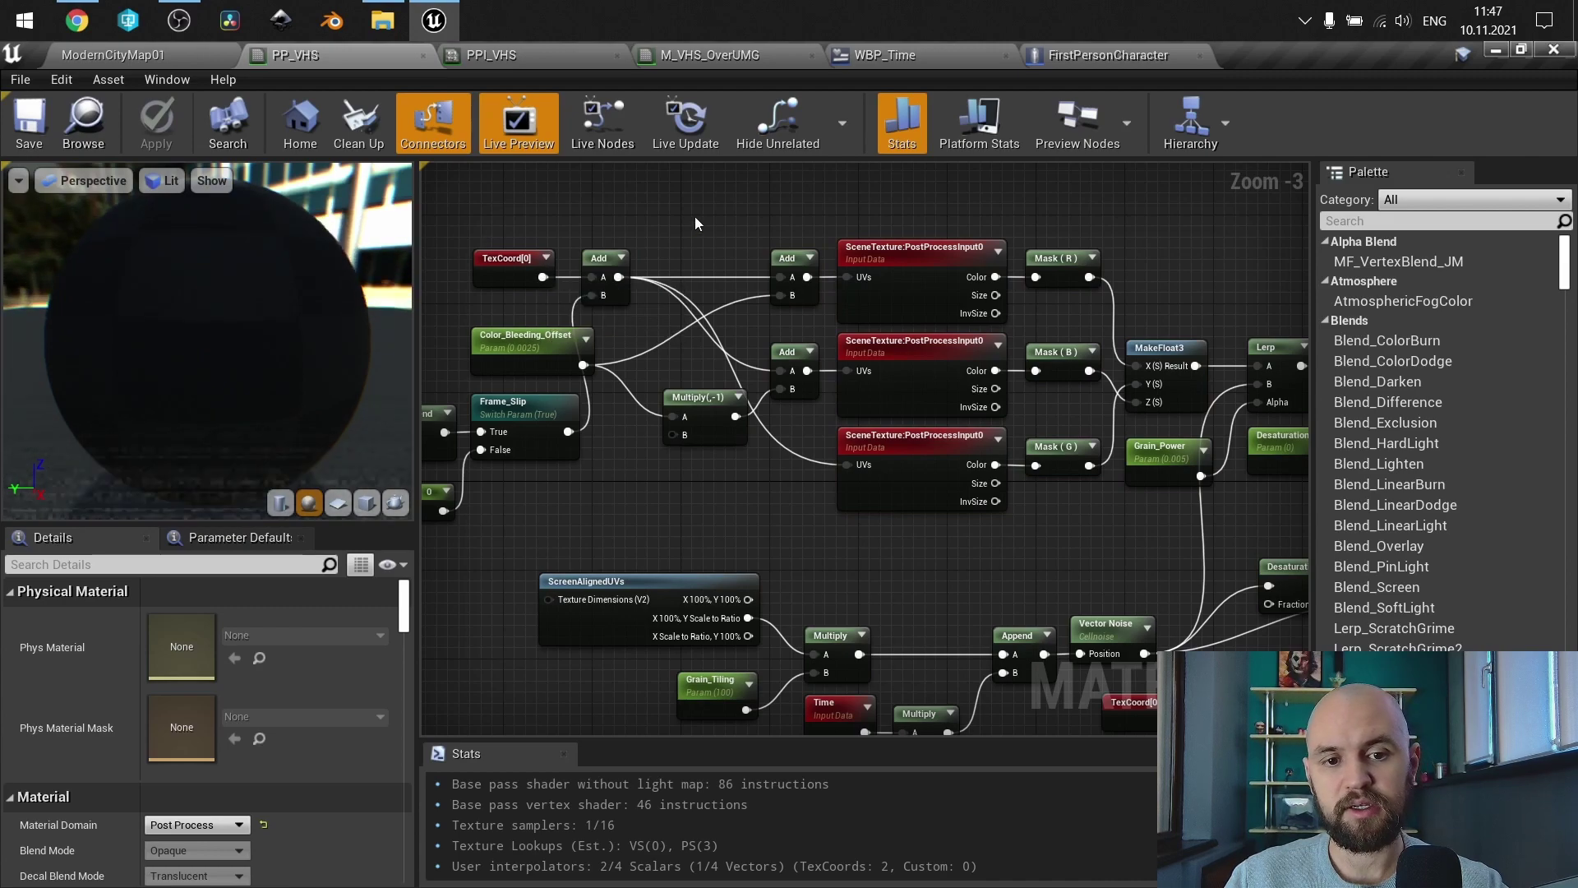
Step: Inspect the Color_Bleeding_Offset parameter and how it offsets the three SceneTexture samples masked to R, B and G
right_click_drag(696, 222, 752, 259)
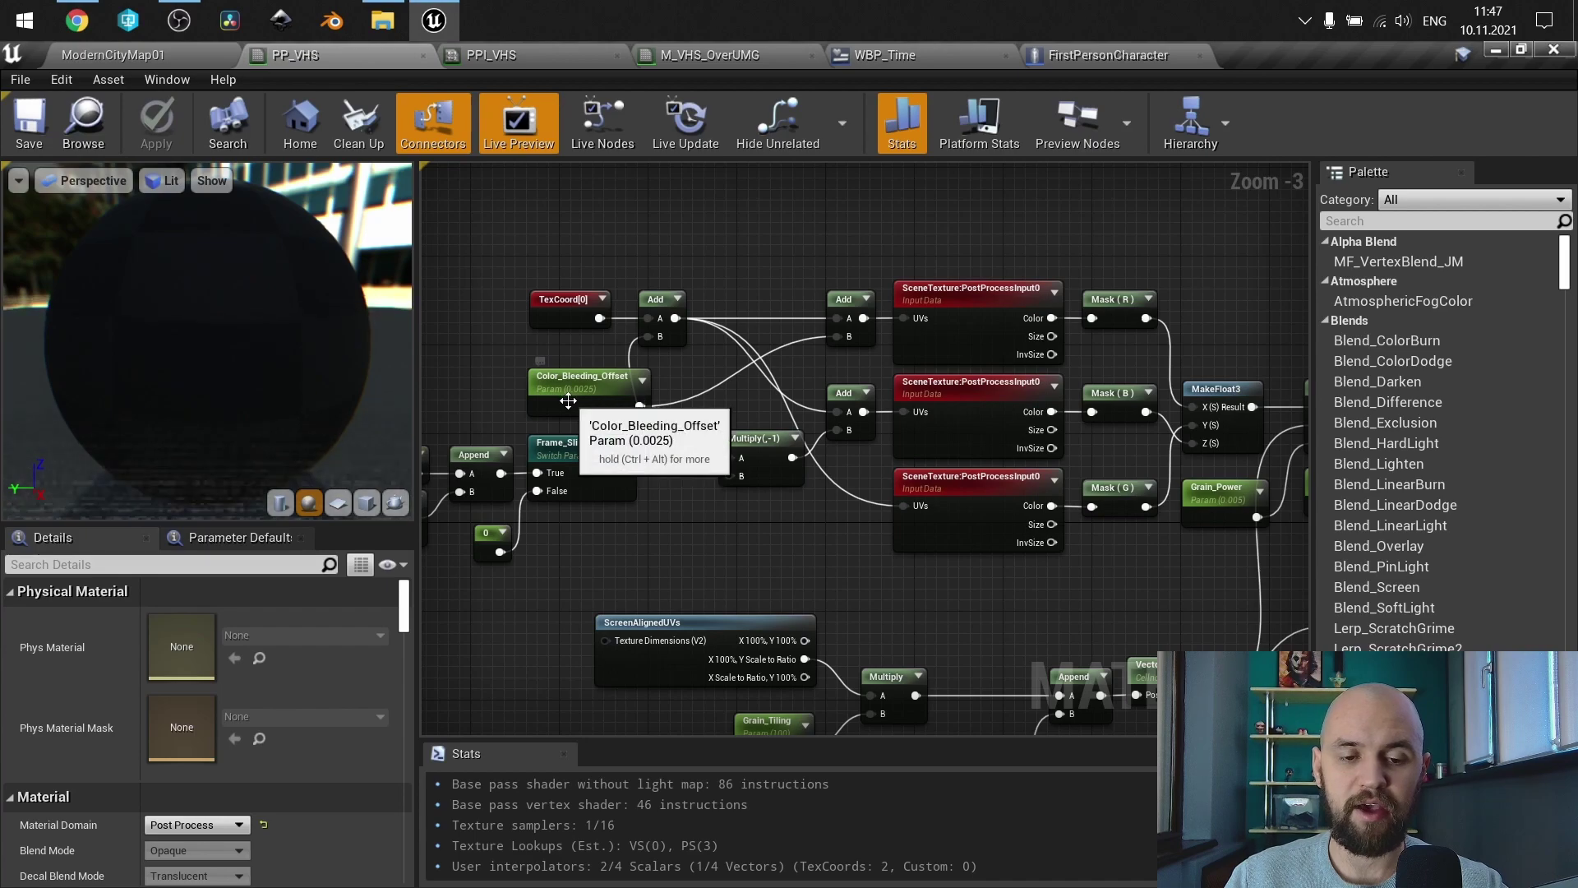
scroll(568, 401, "up", 1)
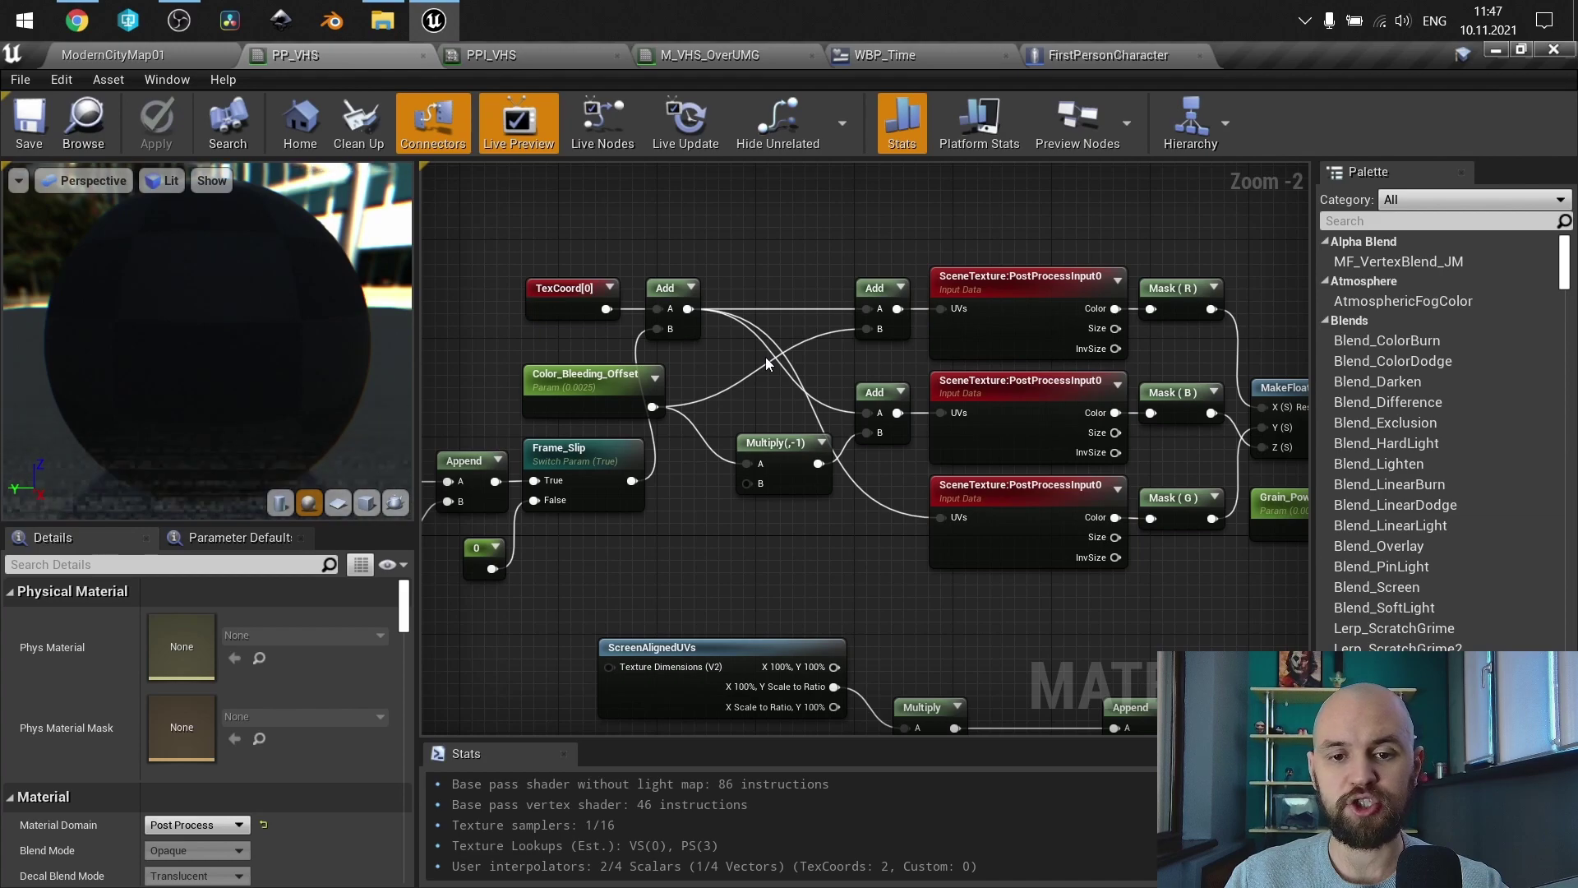
right_click_drag(901, 499, 747, 495)
left_click_drag(809, 220, 1047, 626)
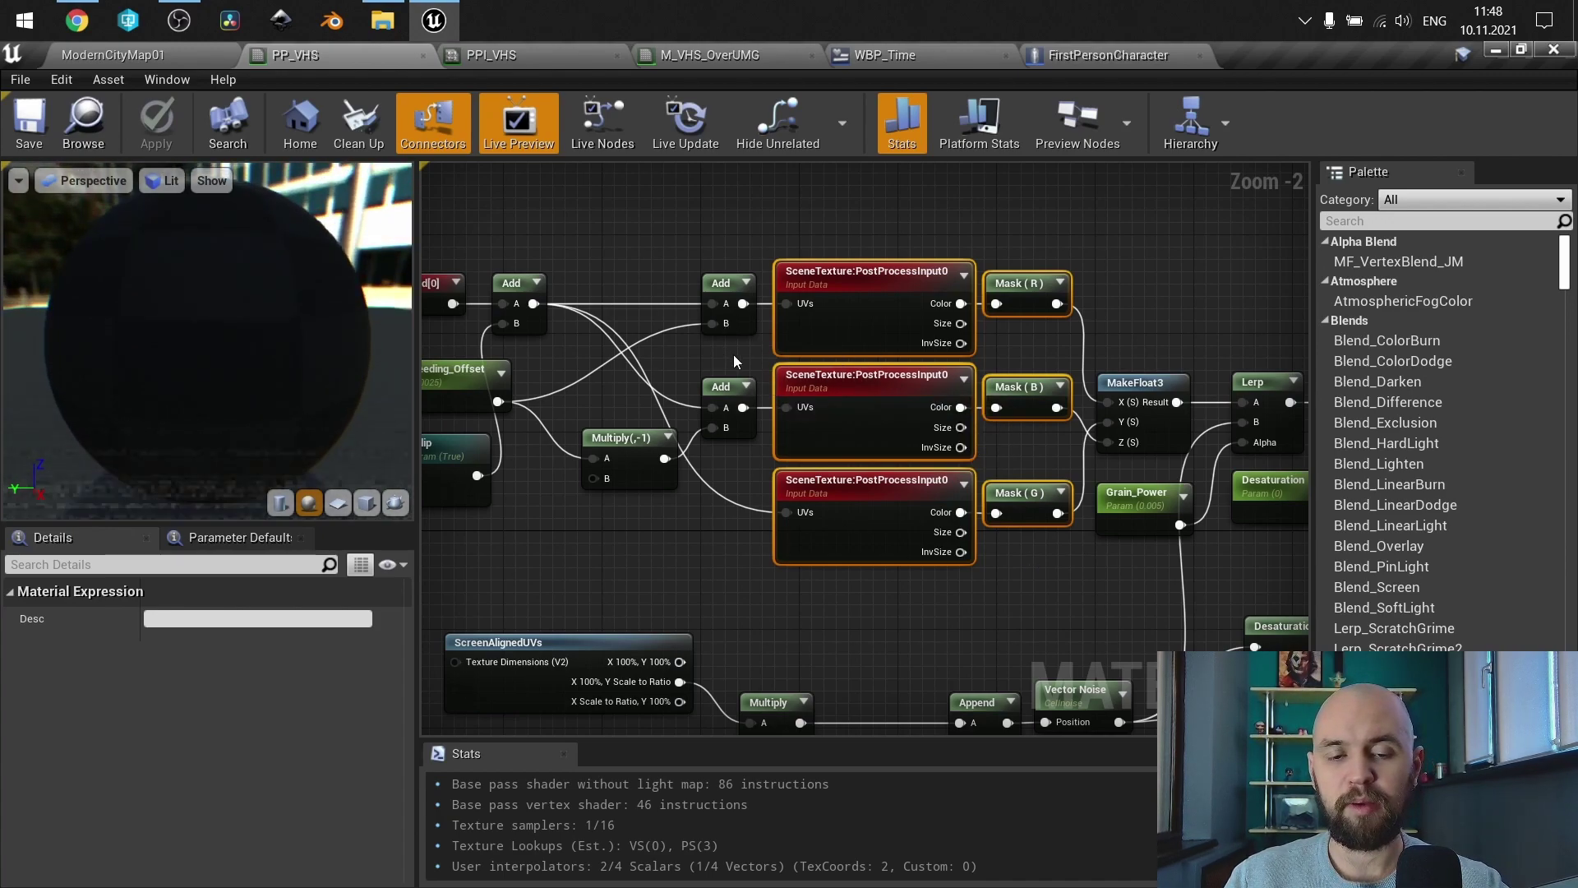
right_click_drag(733, 353, 813, 372)
left_click(1052, 305)
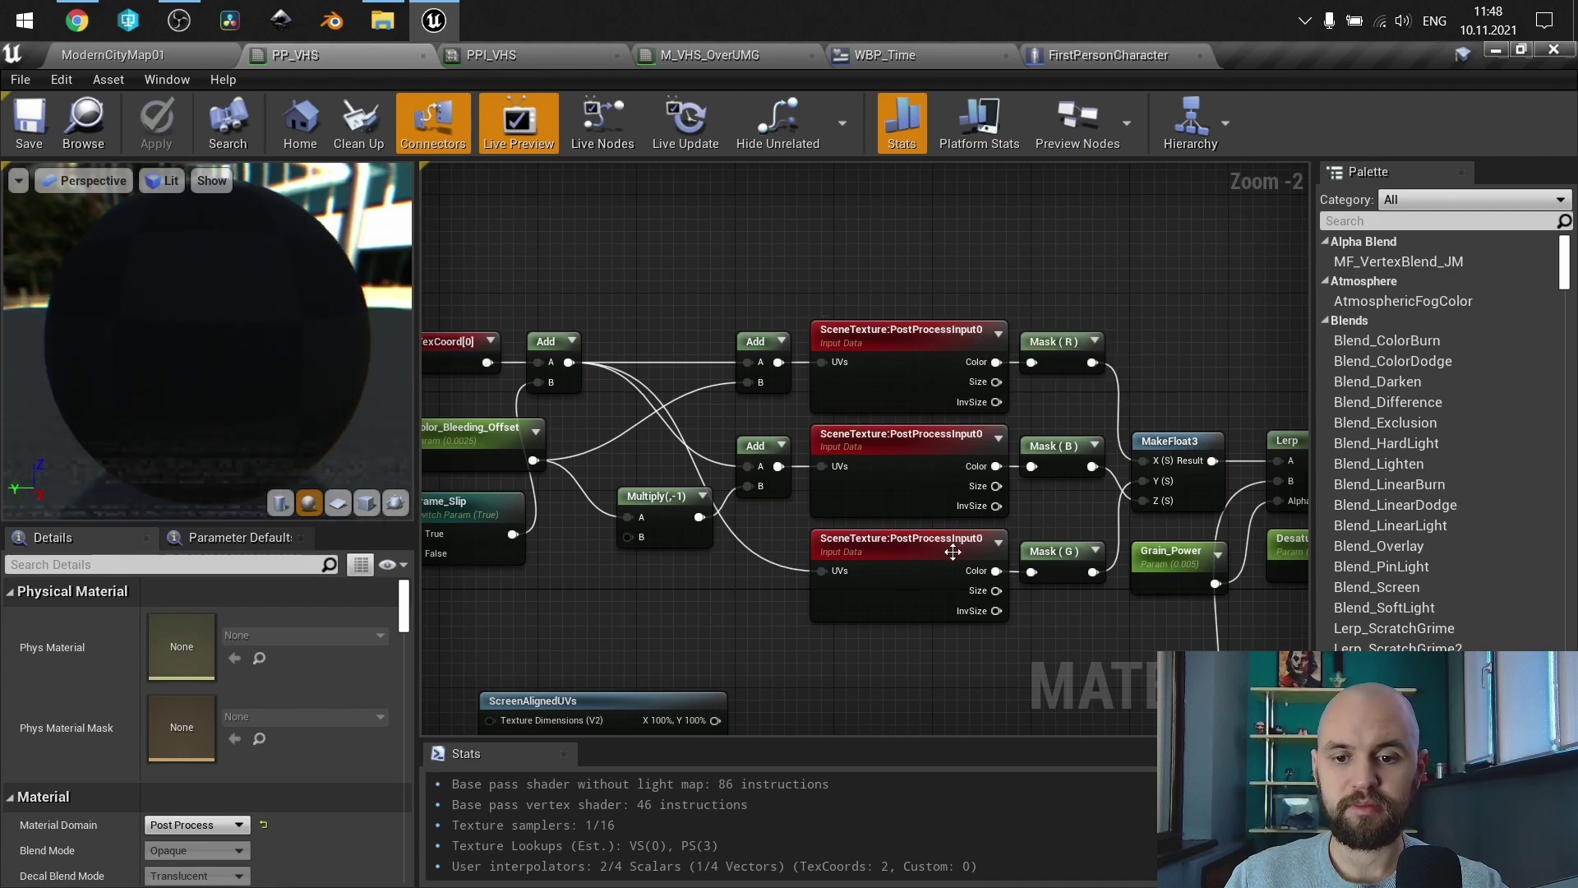
right_click_drag(1091, 611, 1036, 563)
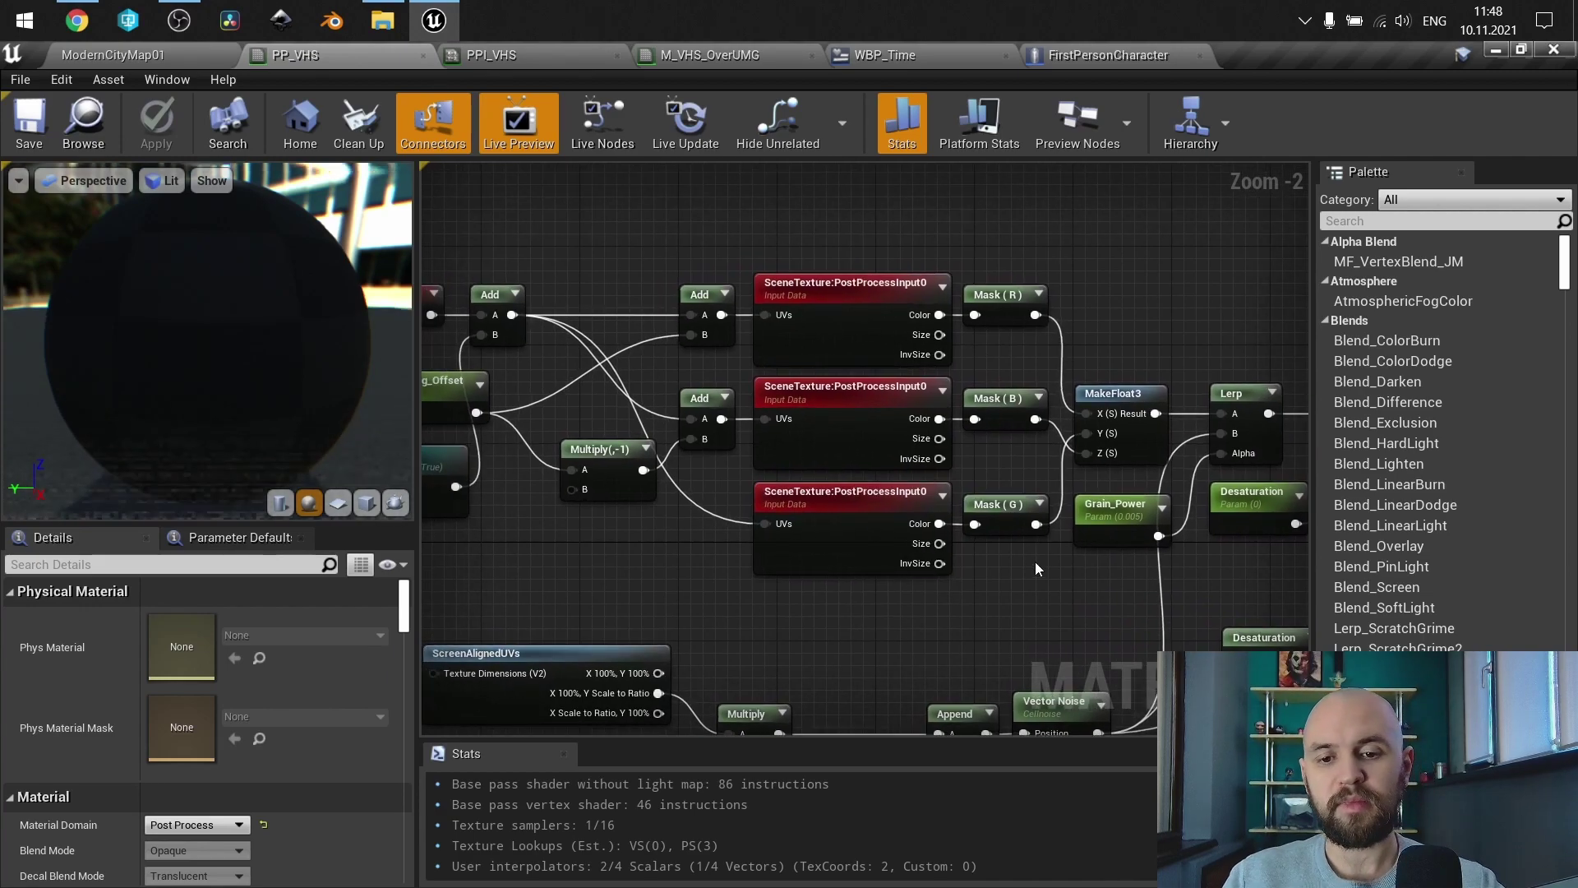
Step: Connect the MakeFloat3 result directly to the PP_VHS Emissive Color input and apply the material changes
right_click_drag(1141, 343, 788, 332)
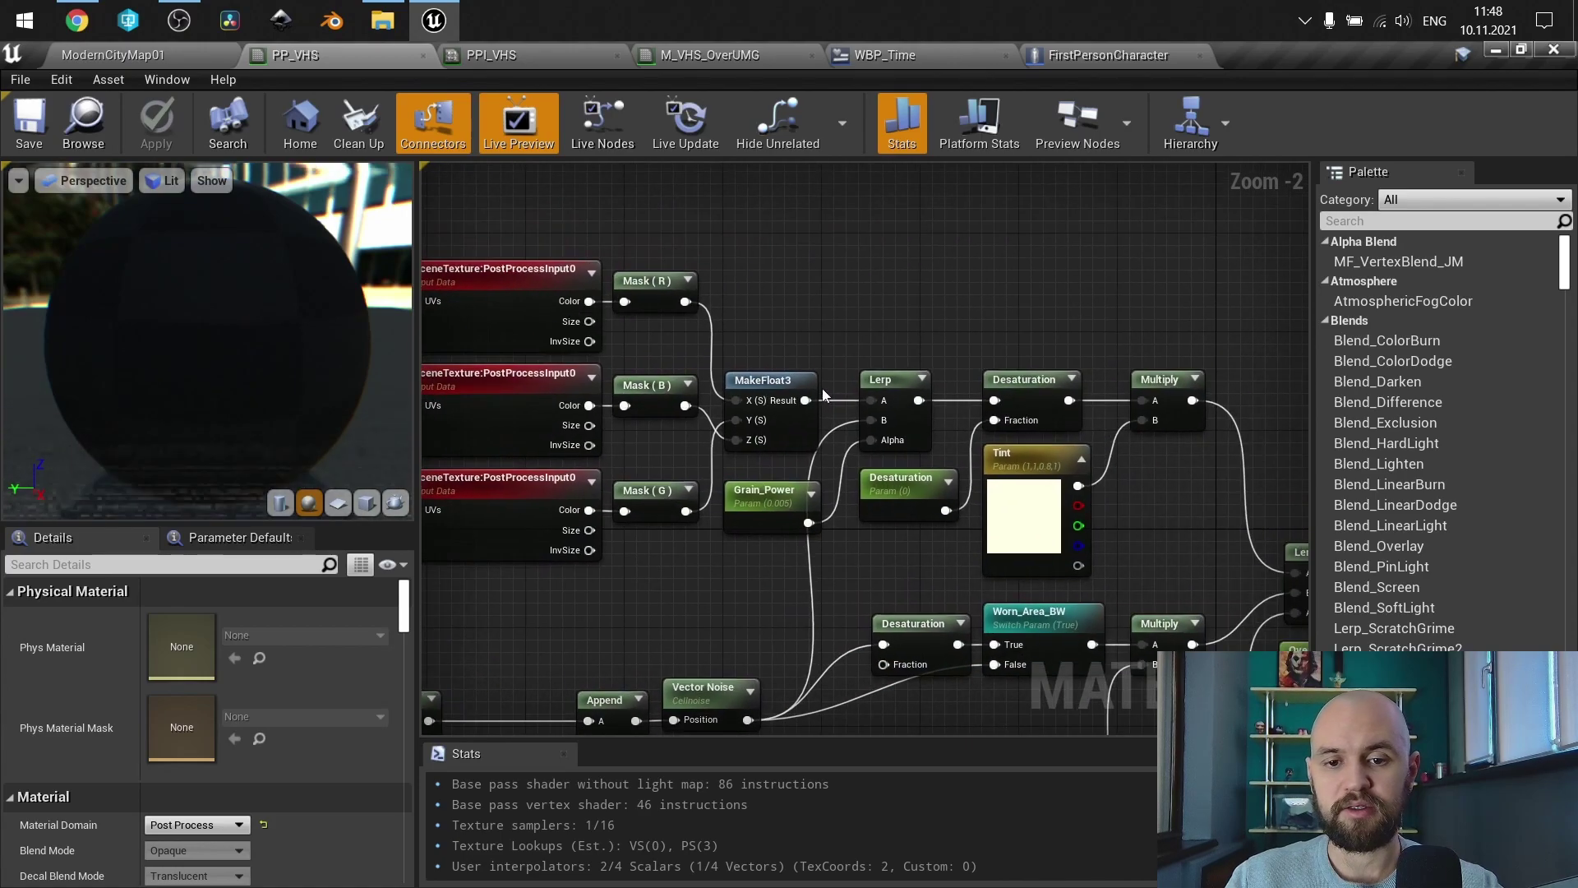
left_click_drag(804, 401, 817, 477)
right_click_drag(707, 344, 1545, 411)
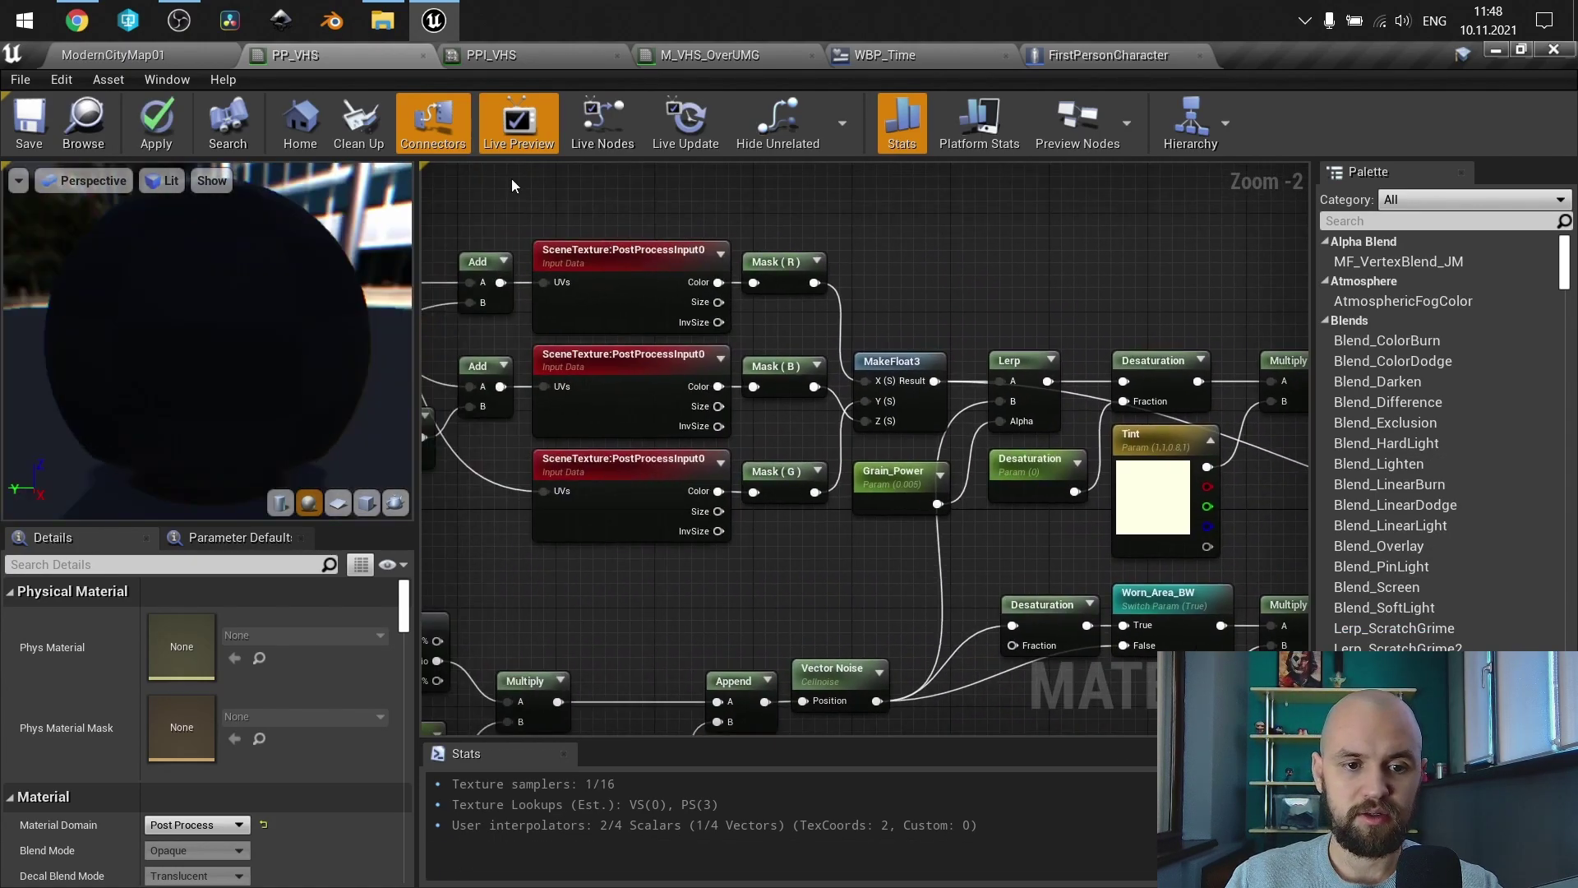
left_click(159, 120)
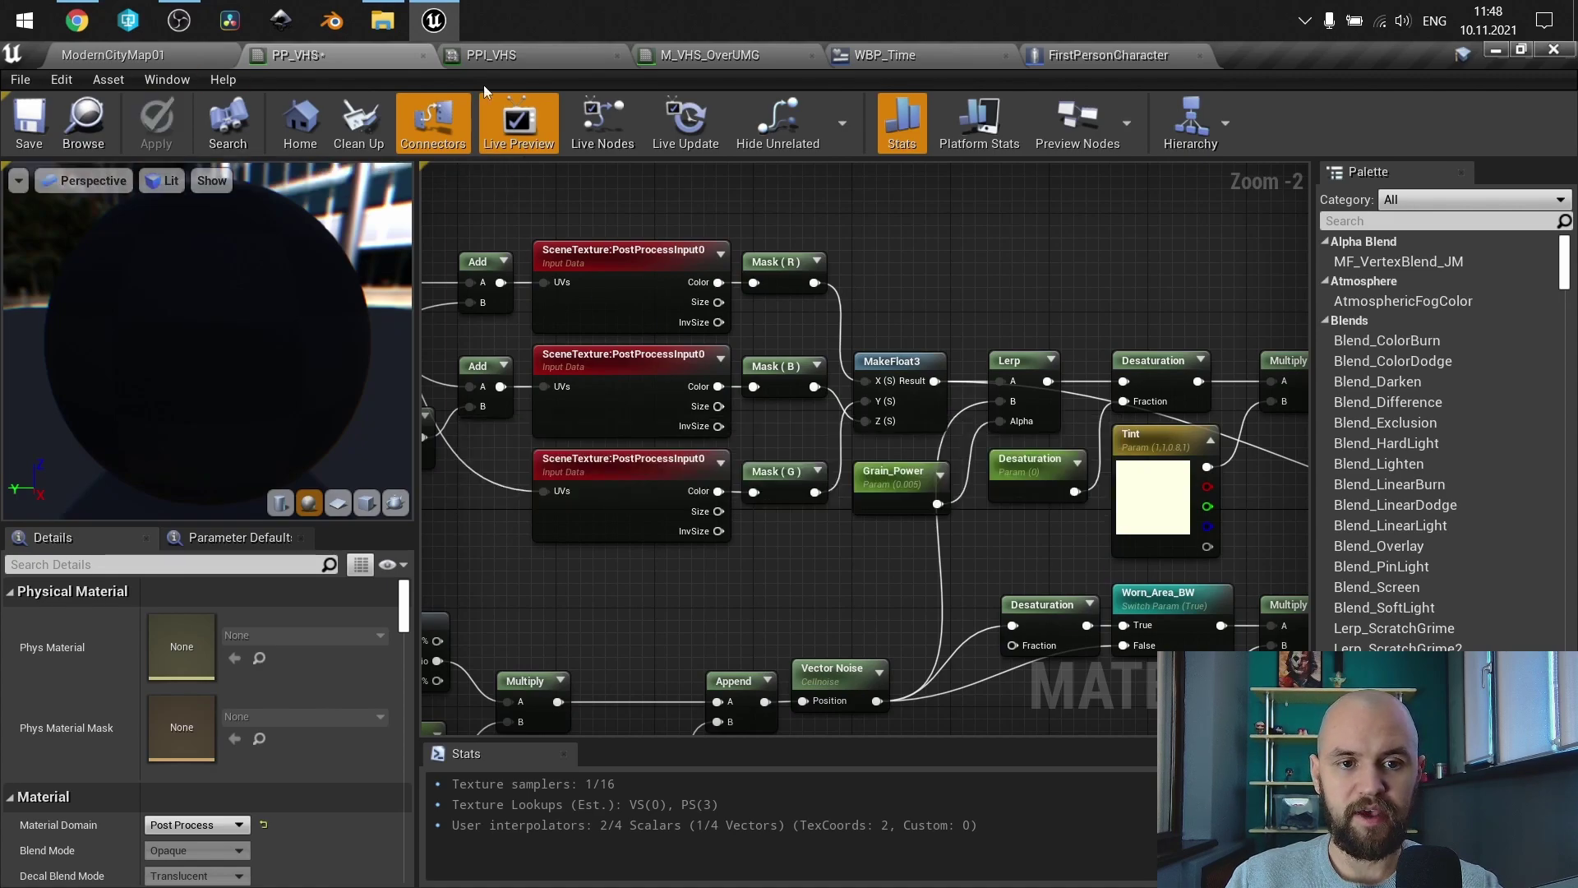
Step: Set Color_Bleeding_Offset to 0,2 in the PPI_VHS material instance to exaggerate the color separation
left_click(549, 53)
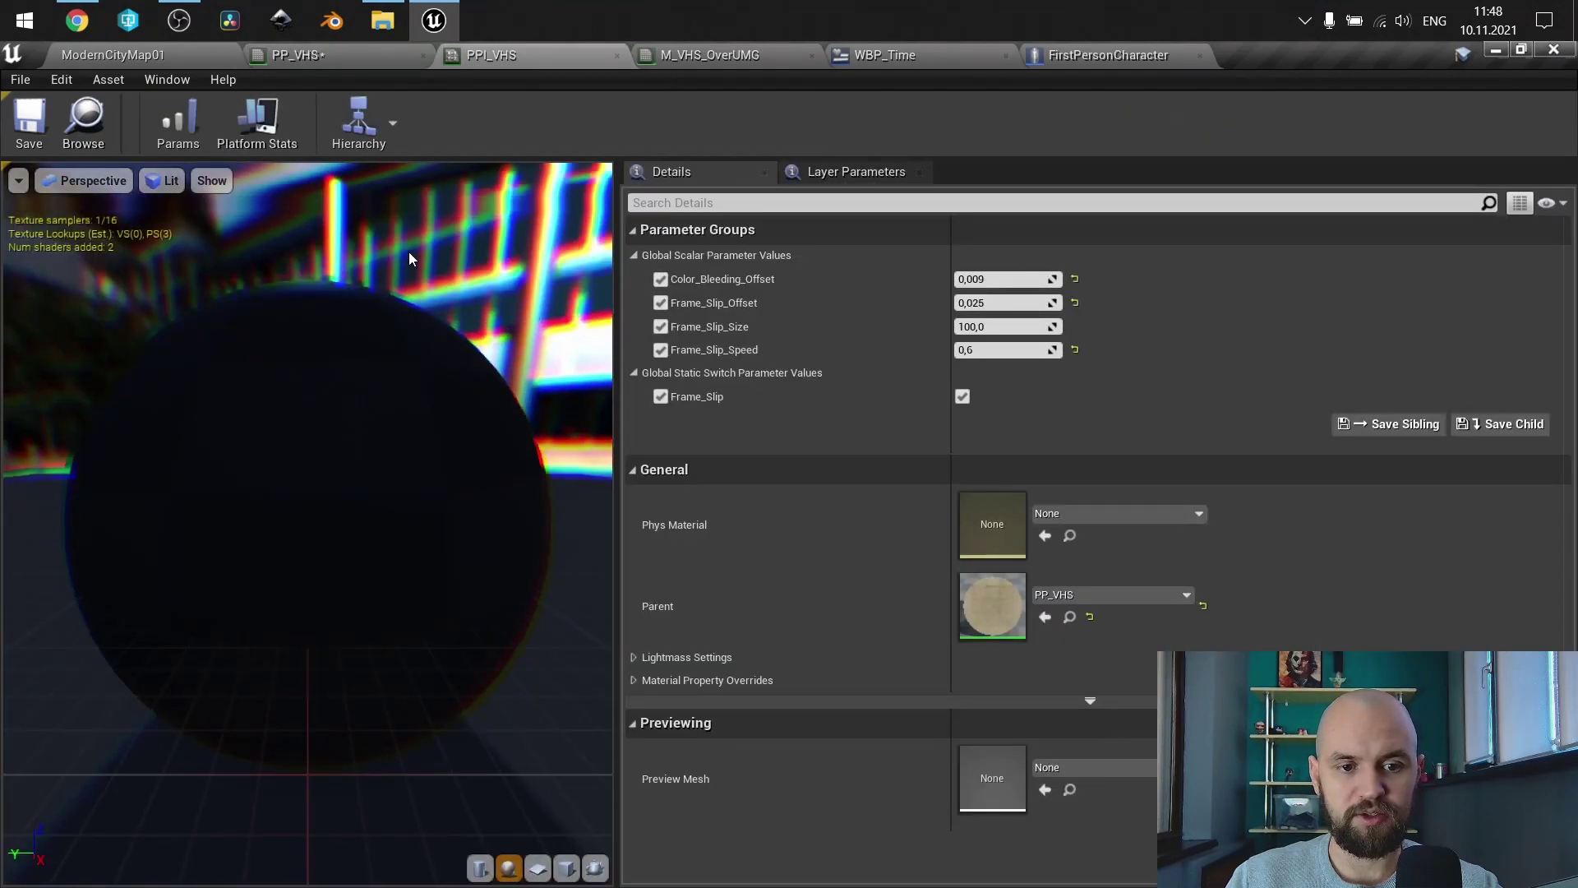
left_click(974, 281)
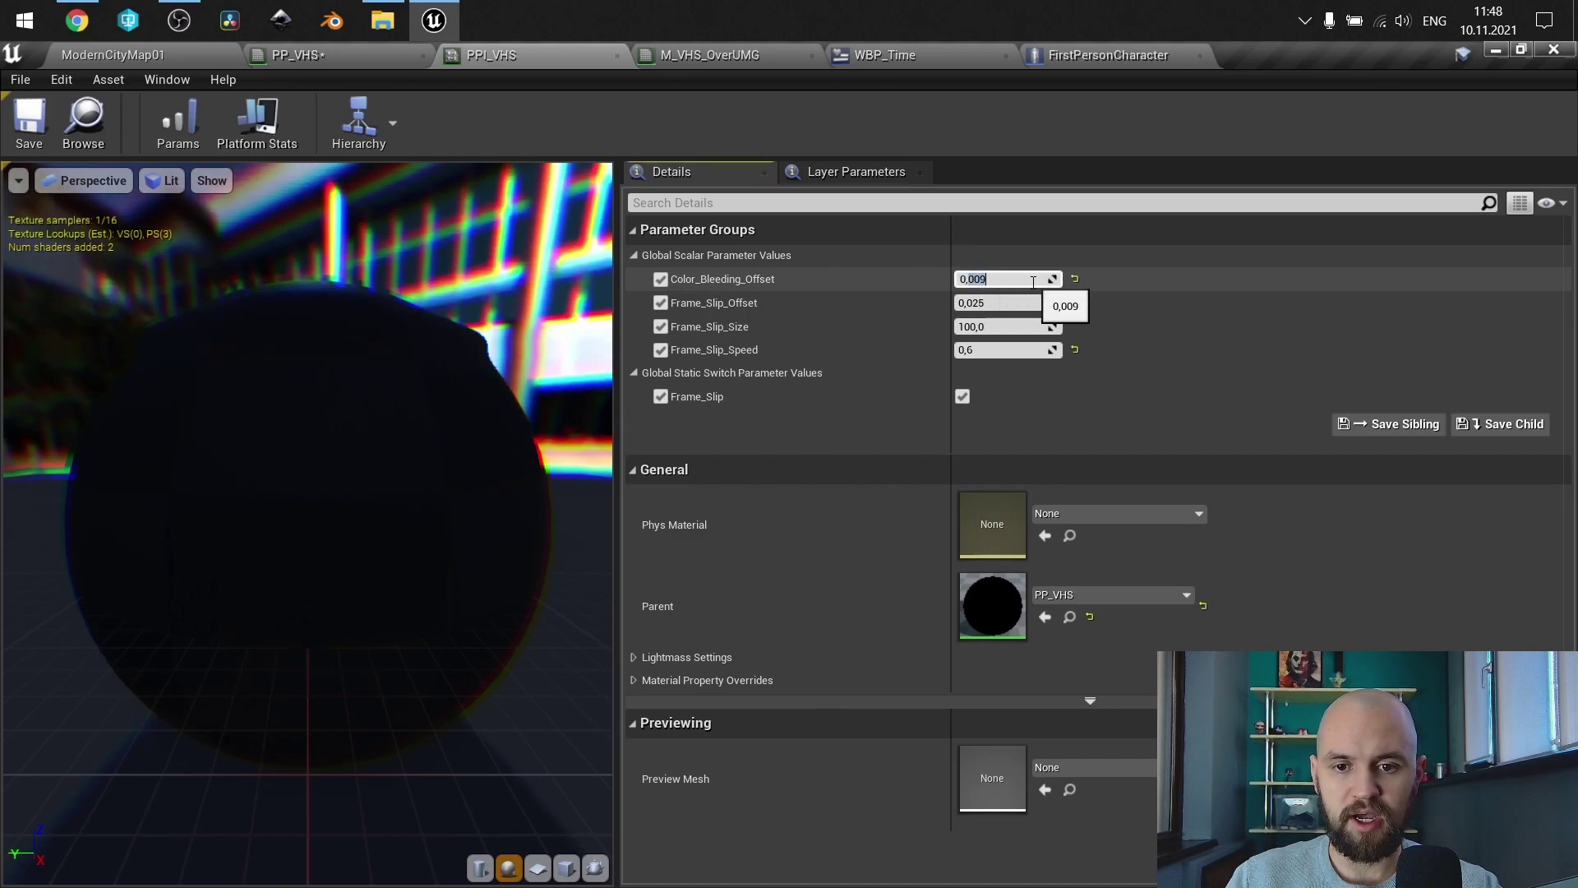
type("0,2")
key("Return")
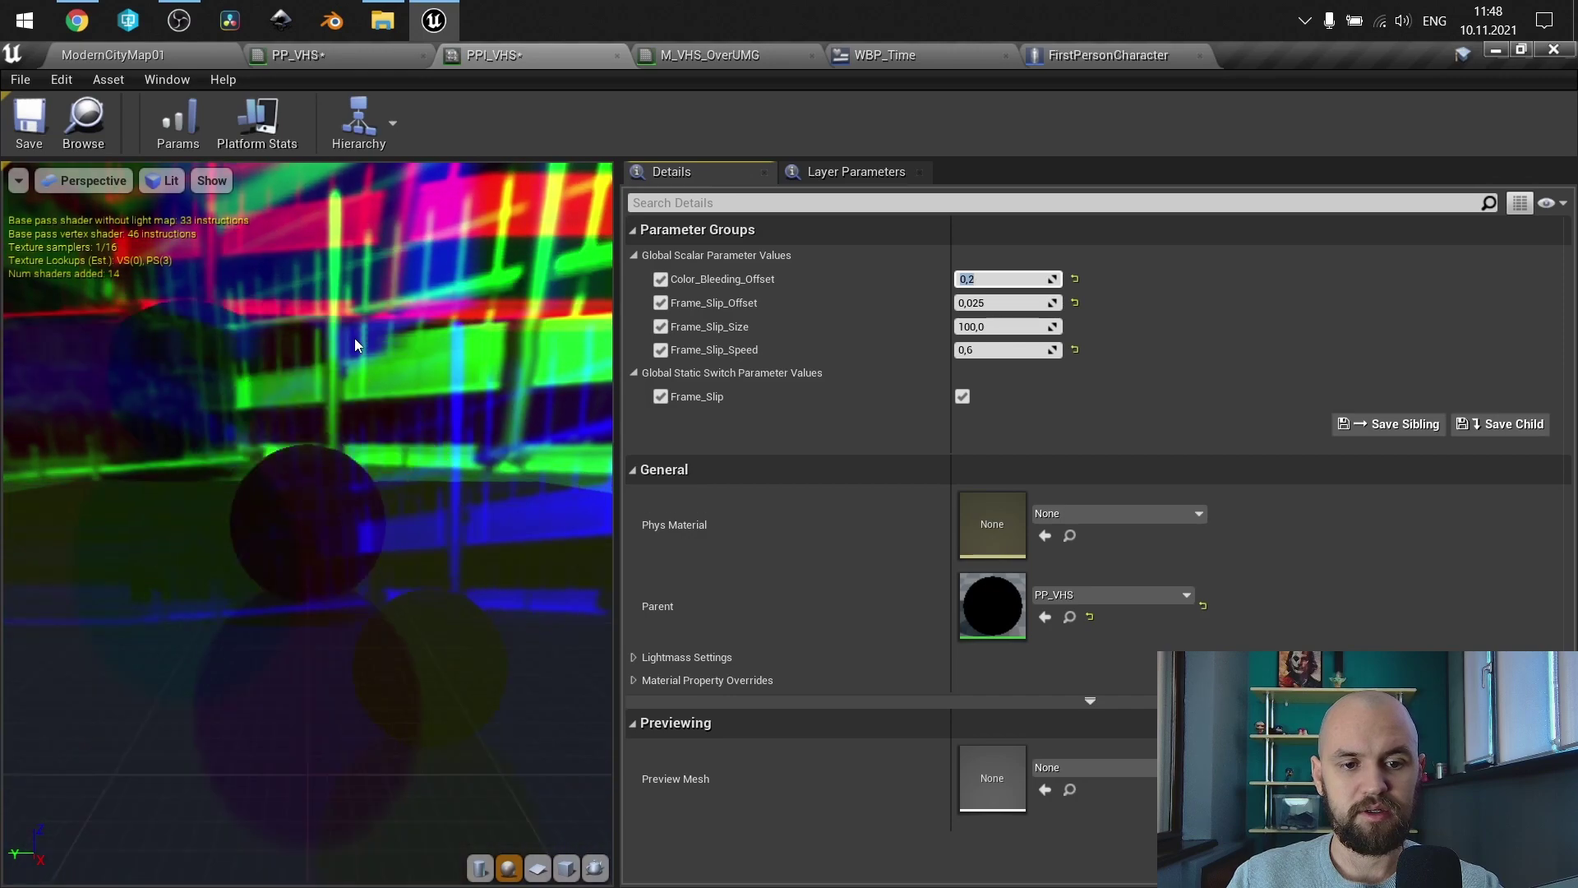
Step: Set Color_Bleeding_Offset to 0,009 in the PPI_VHS material instance
left_click(970, 281)
type("0,00")
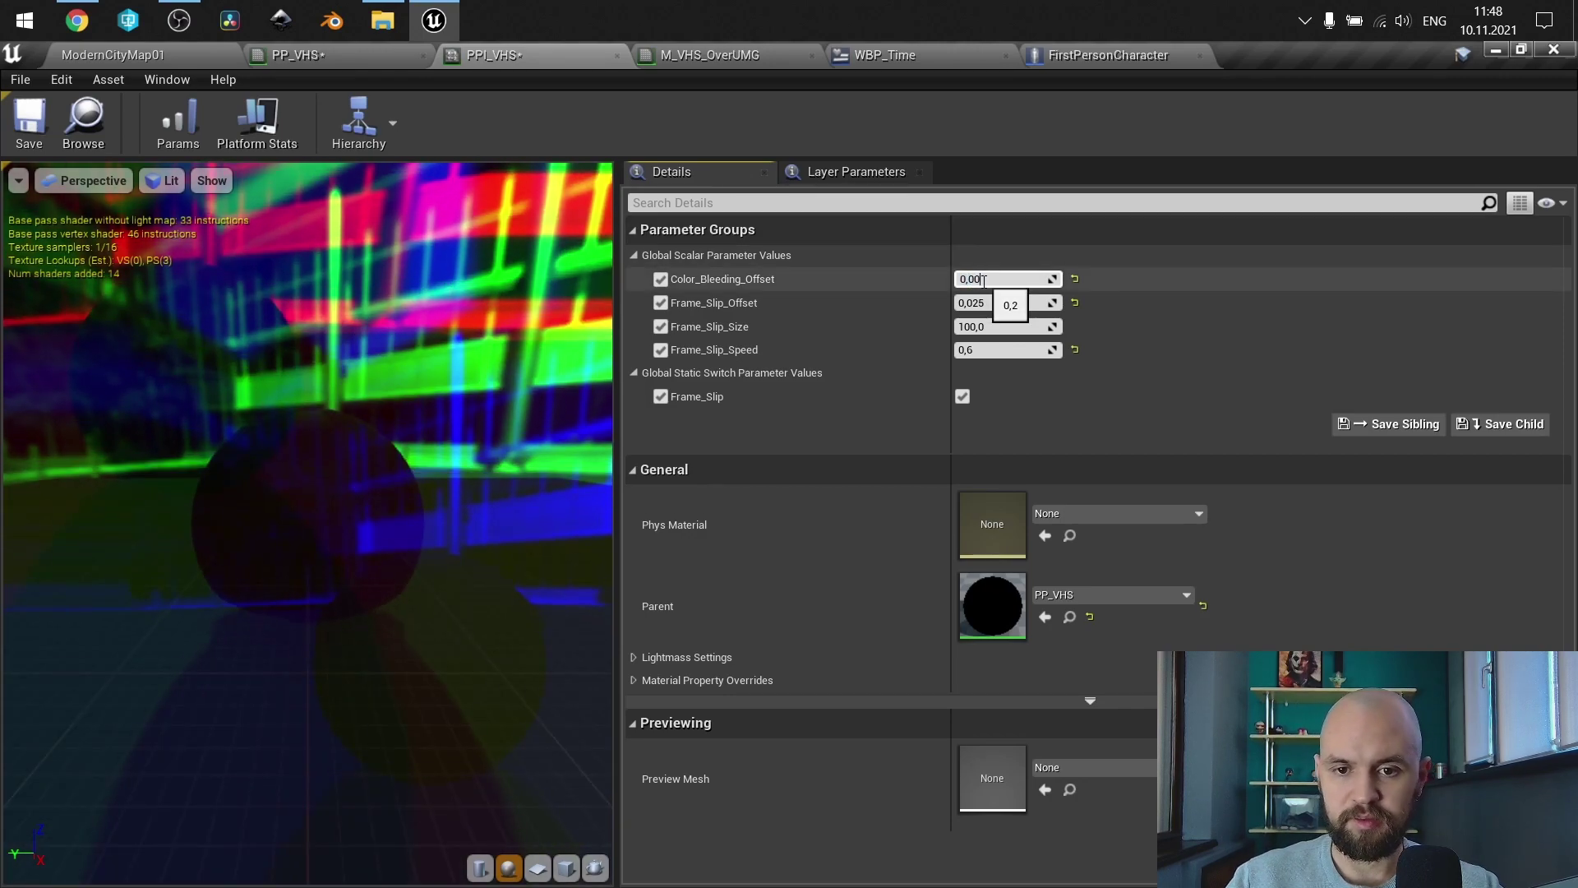
type("9")
key("Return")
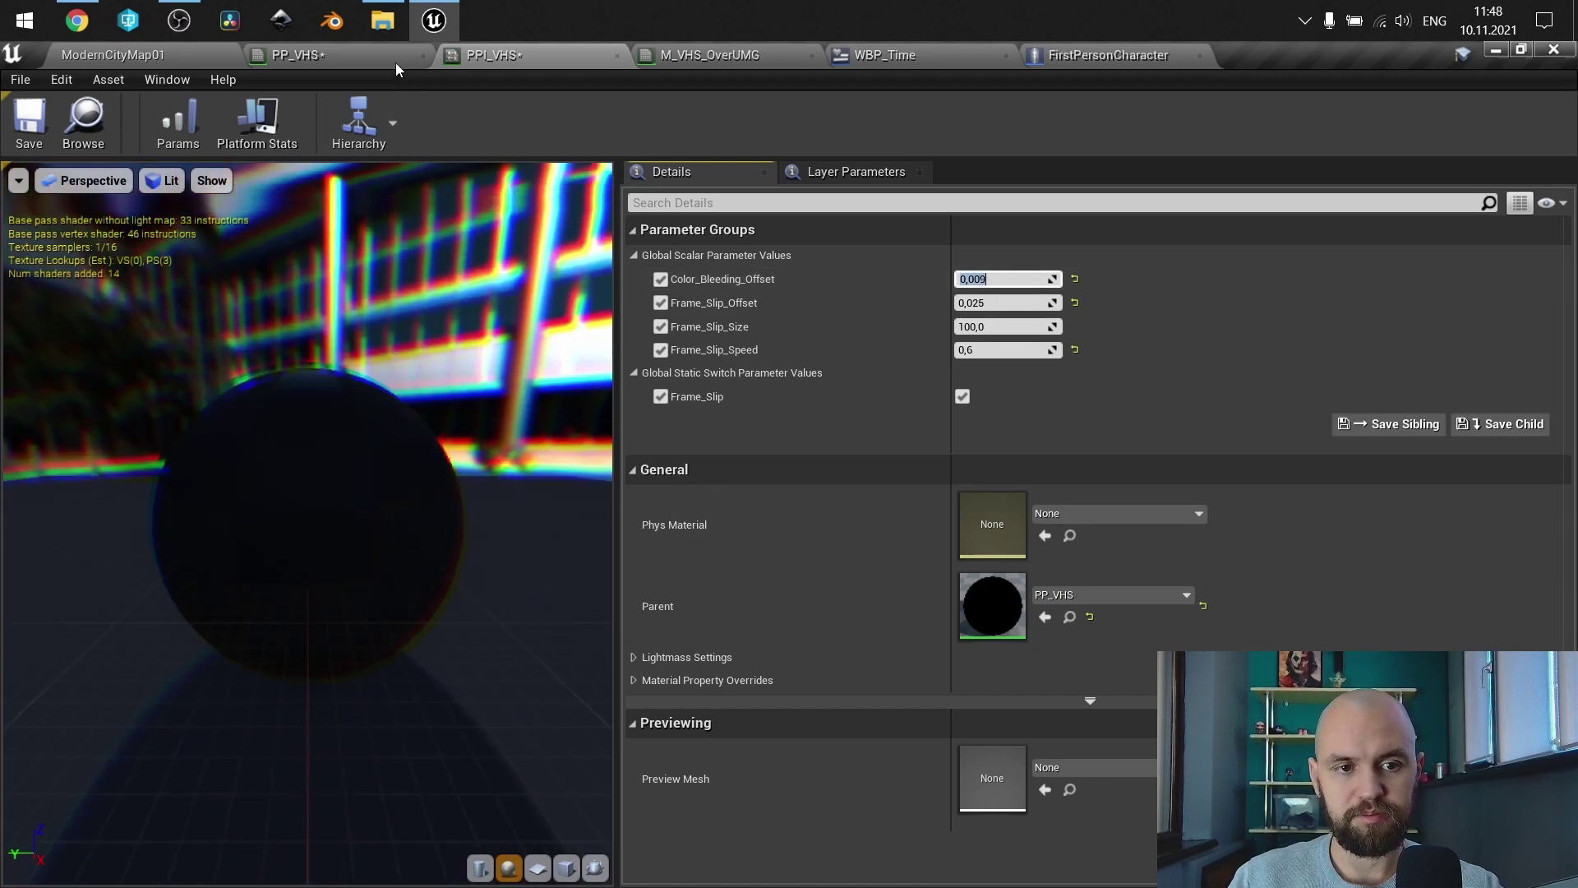
Step: In PP_VHS, connect the output of the Multiply node fed by Frame_Slip_Offset to Emissive Color and apply the changes
left_click(399, 59)
right_click_drag(1015, 306, 1316, 445)
scroll(1081, 454, "down", 1)
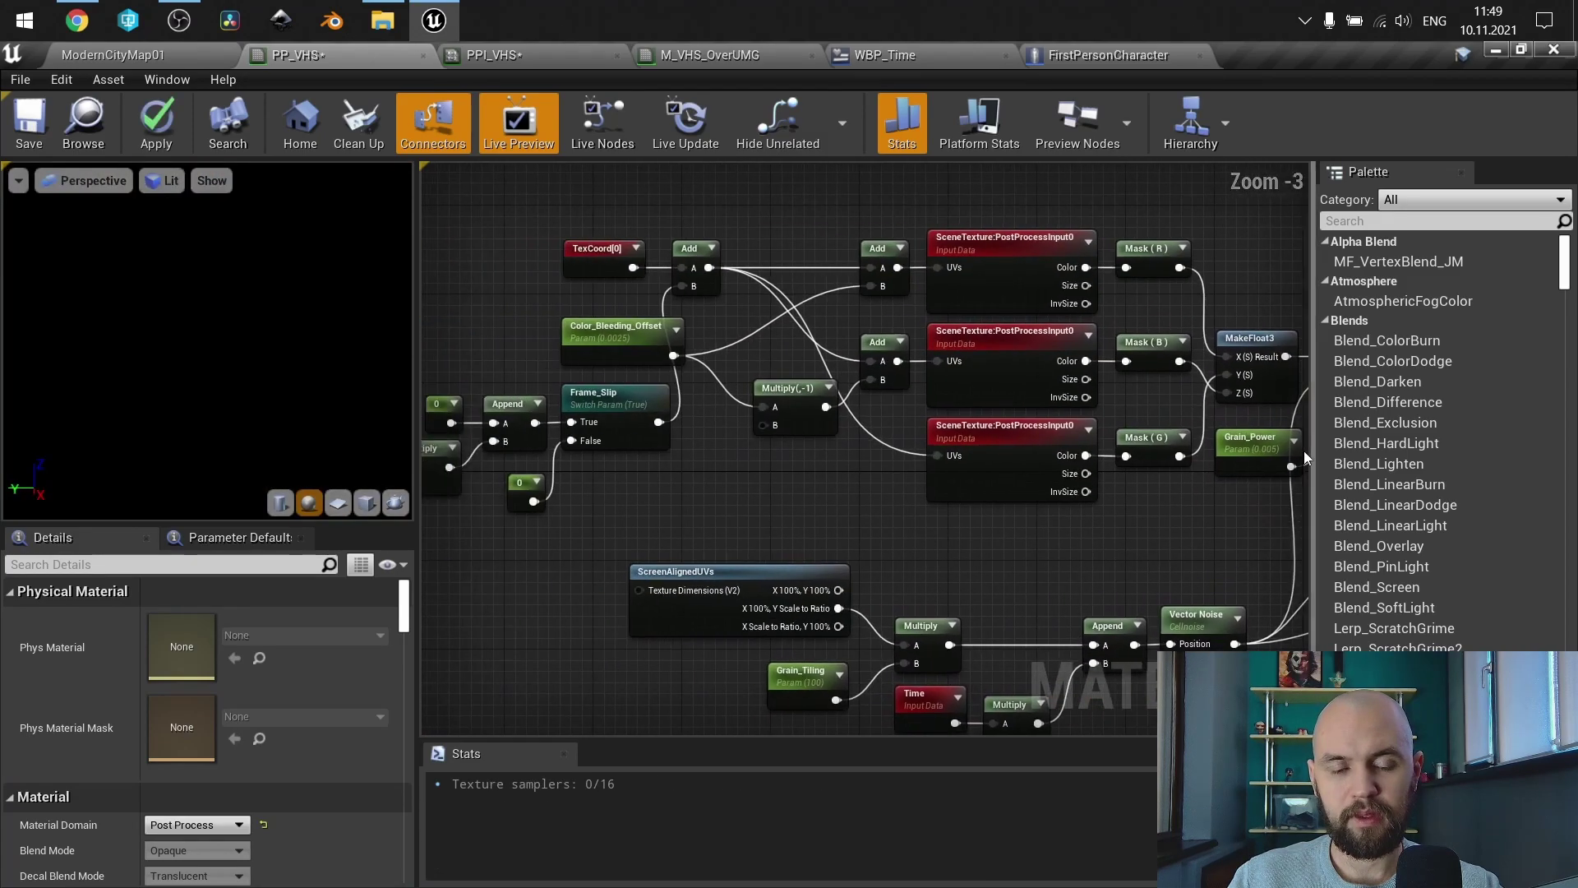
right_click_drag(782, 466, 1282, 418)
scroll(1226, 419, "down", 1)
right_click_drag(1063, 415, 952, 408)
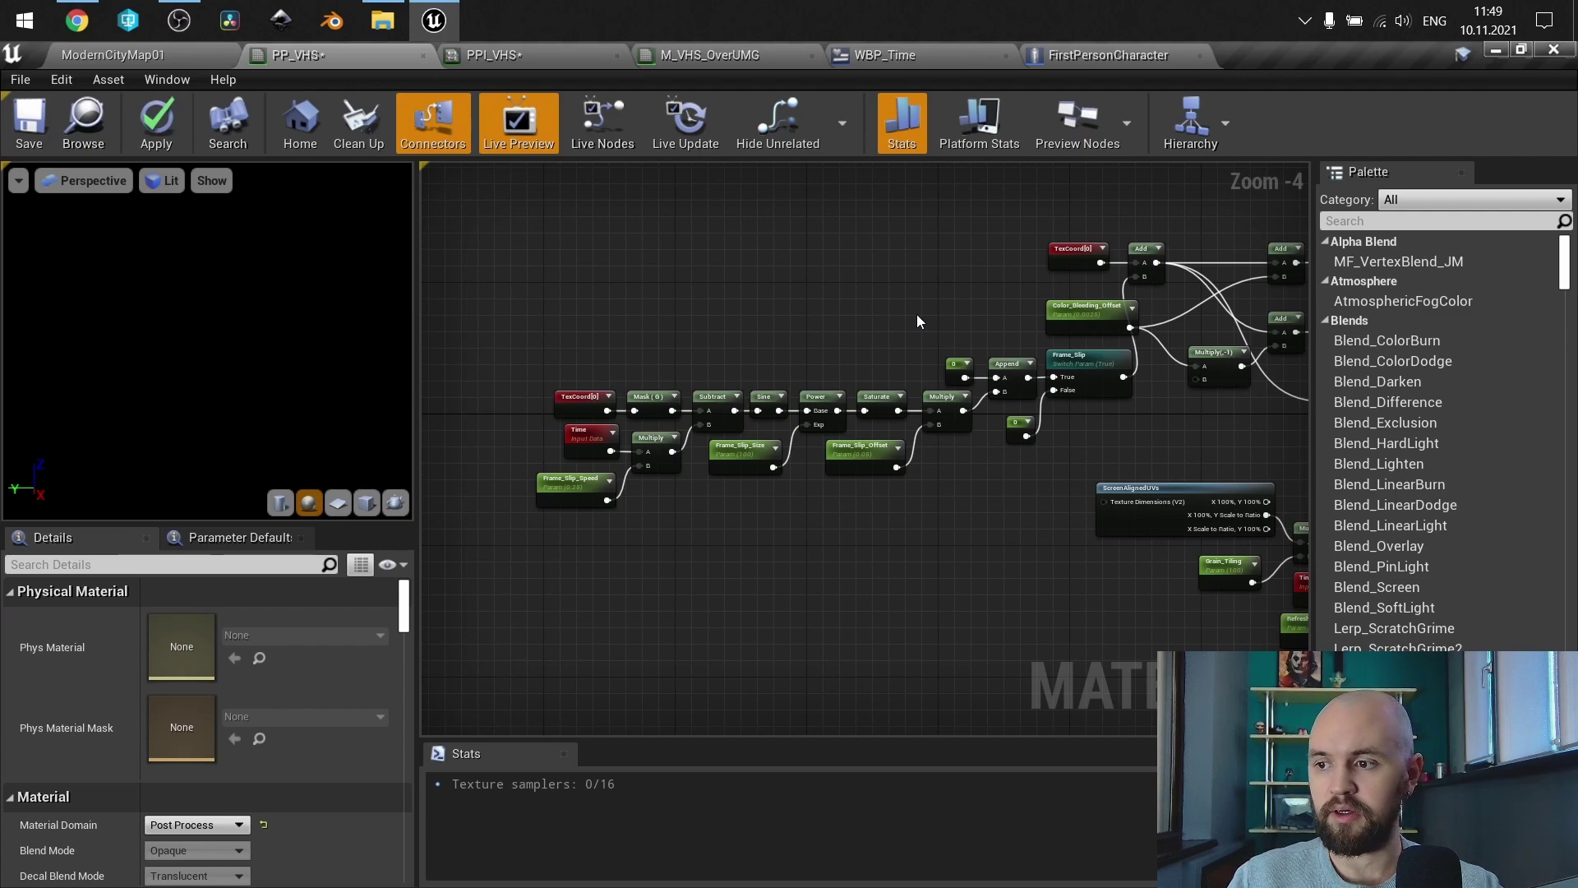
right_click_drag(919, 321, 726, 412)
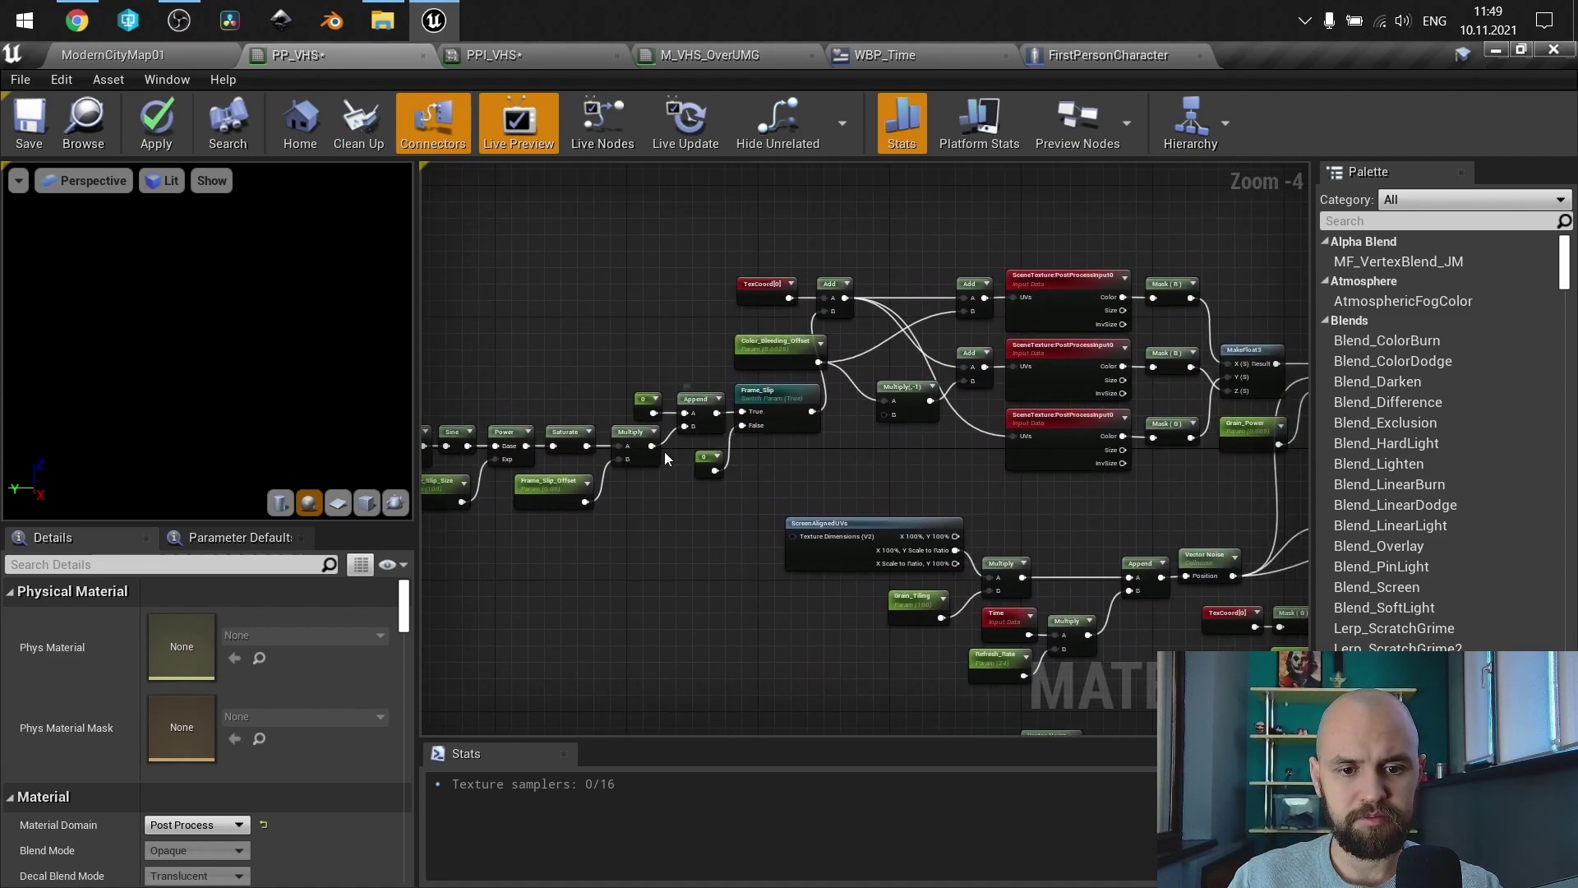
left_click_drag(649, 444, 1000, 479)
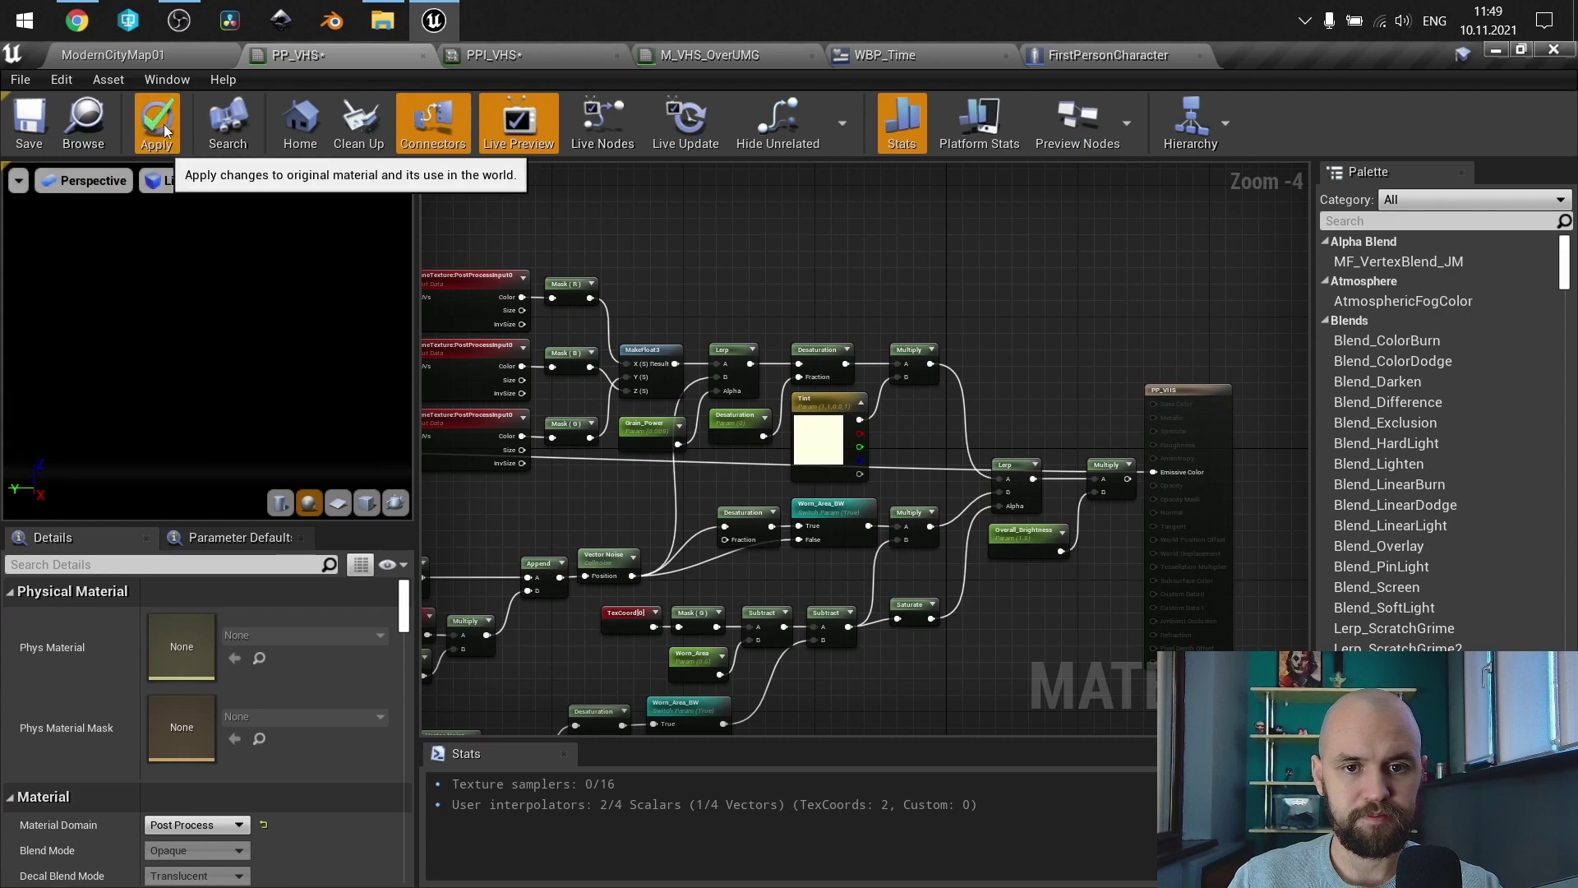
left_click(160, 123)
Step: Set Frame_Slip_Size to 20,0 and Frame_Slip_Offset to 1,0 in the PPI_VHS instance, and return to the PP_VHS graph
left_click(529, 56)
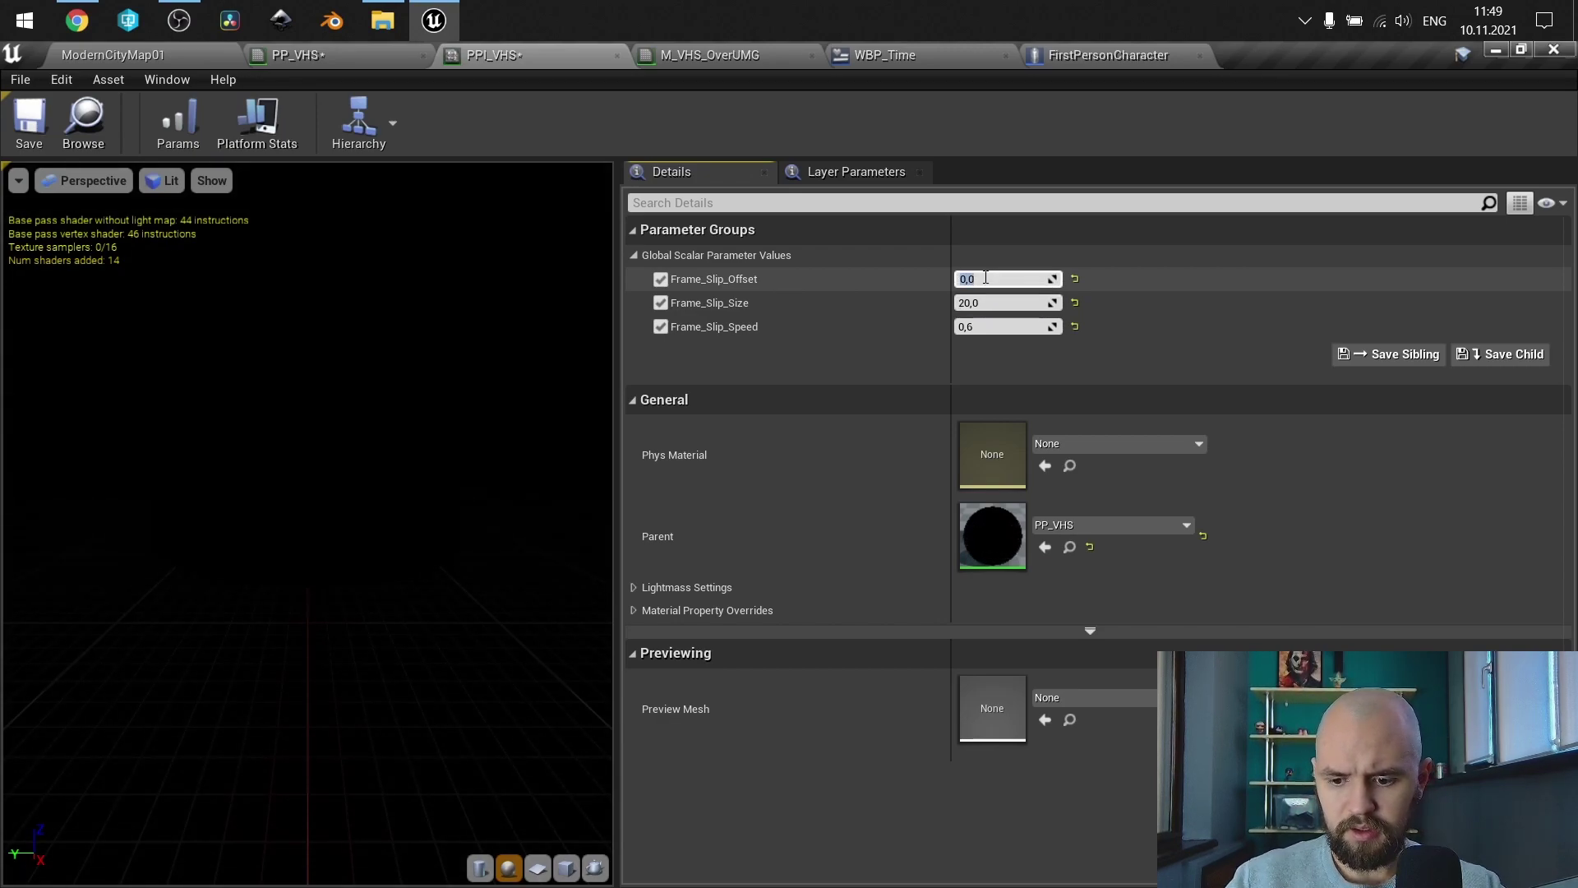
key("Return")
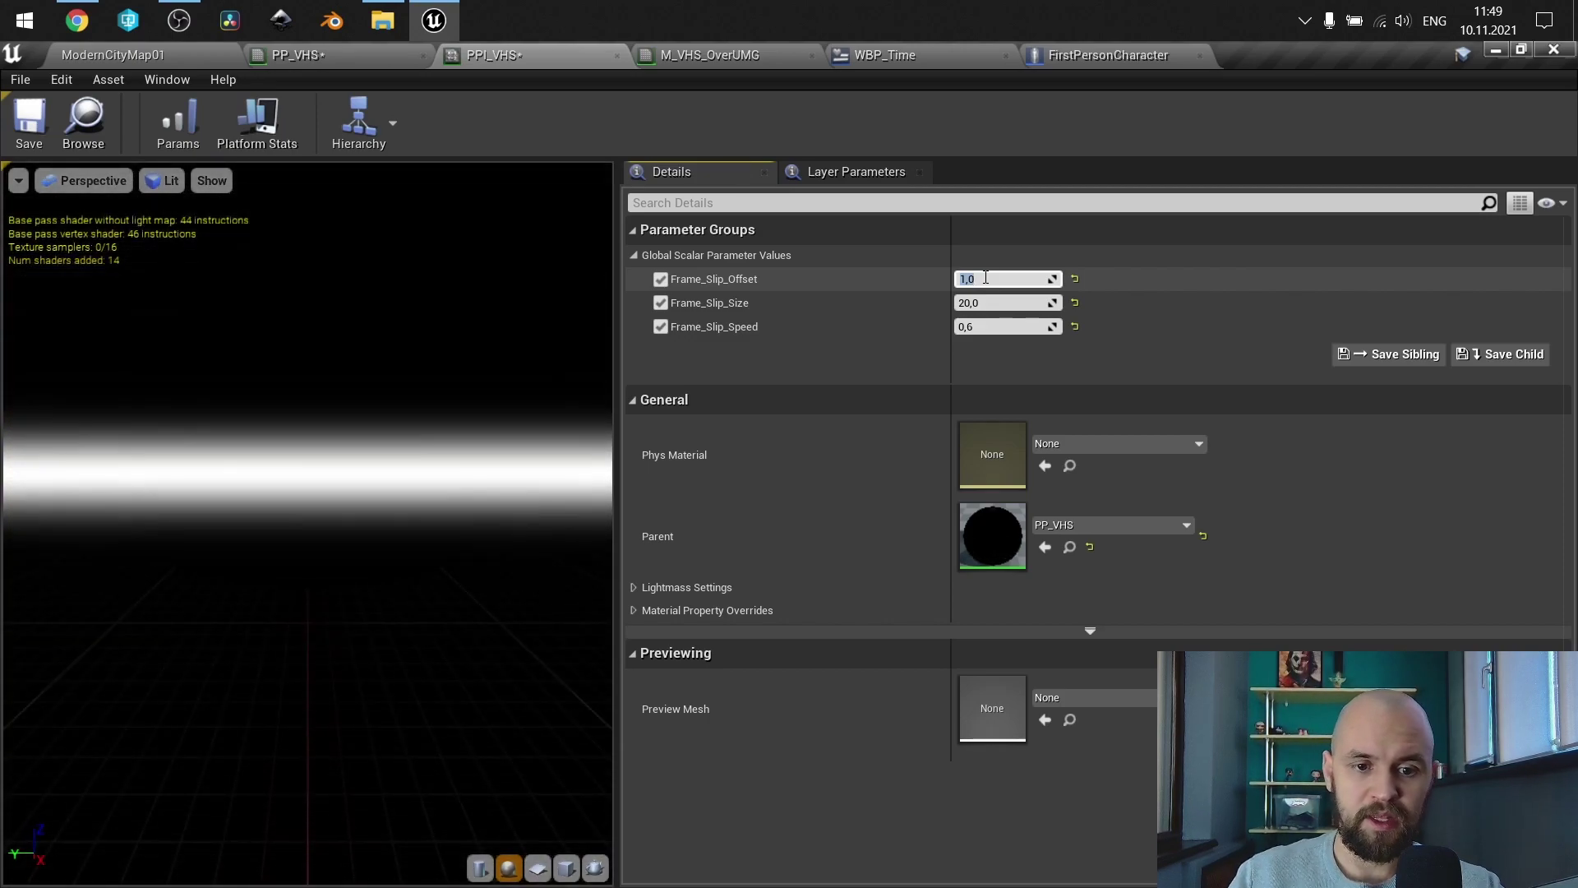
left_click(355, 55)
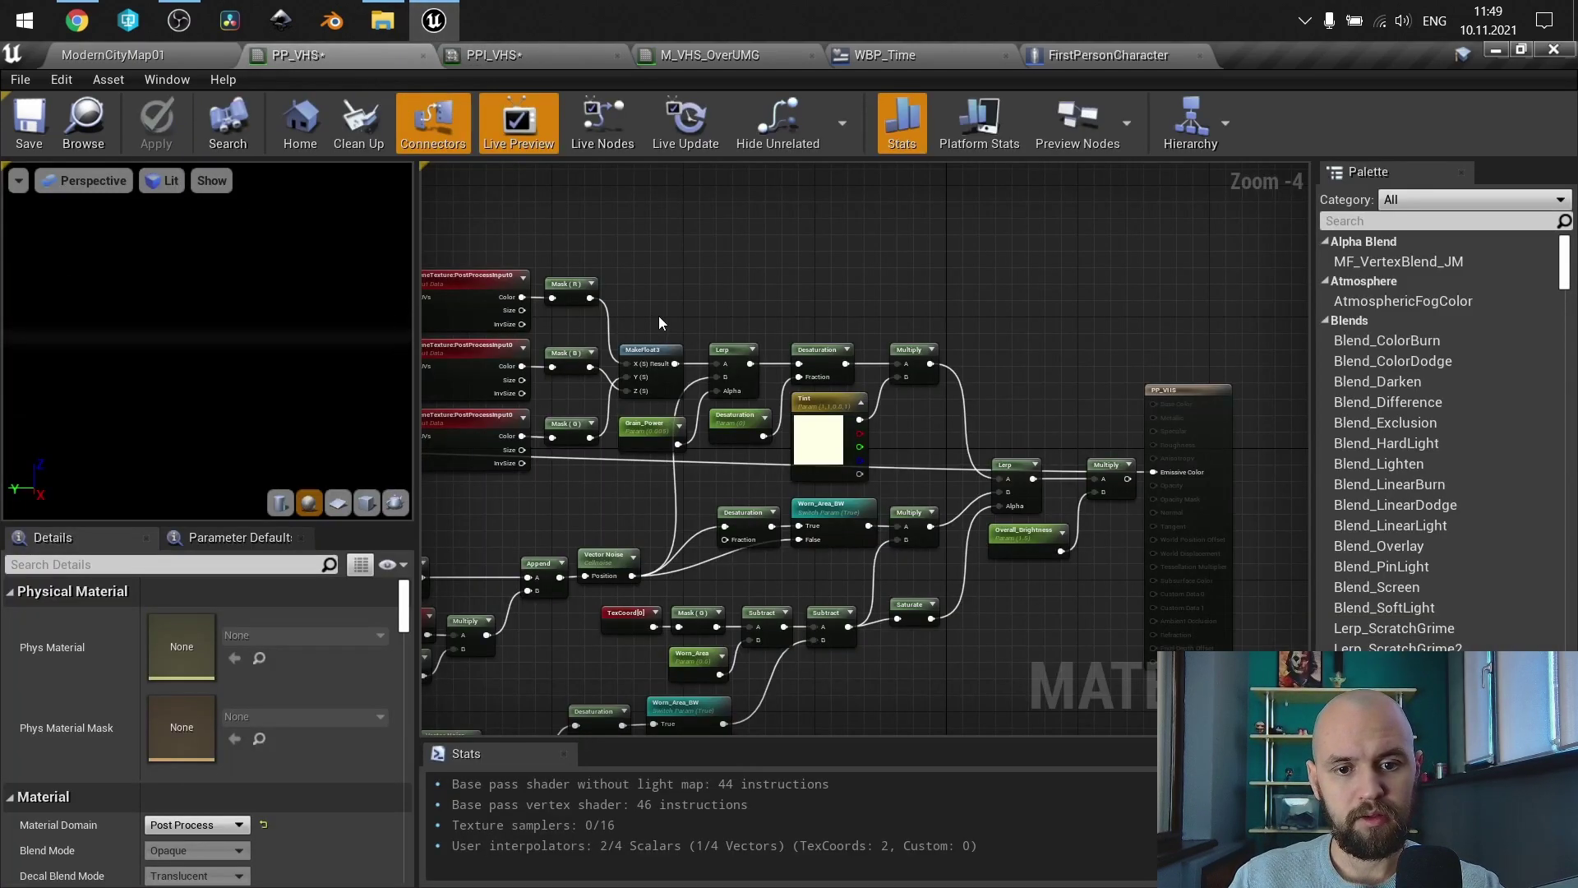
Step: Examine the frame slip chain in PP_VHS from TexCoord and Time through Subtract, Sine, Power and Saturate to the Frame_Slip_Offset Multiply
scroll(920, 274, "up", 3)
right_click_drag(920, 274, 807, 292)
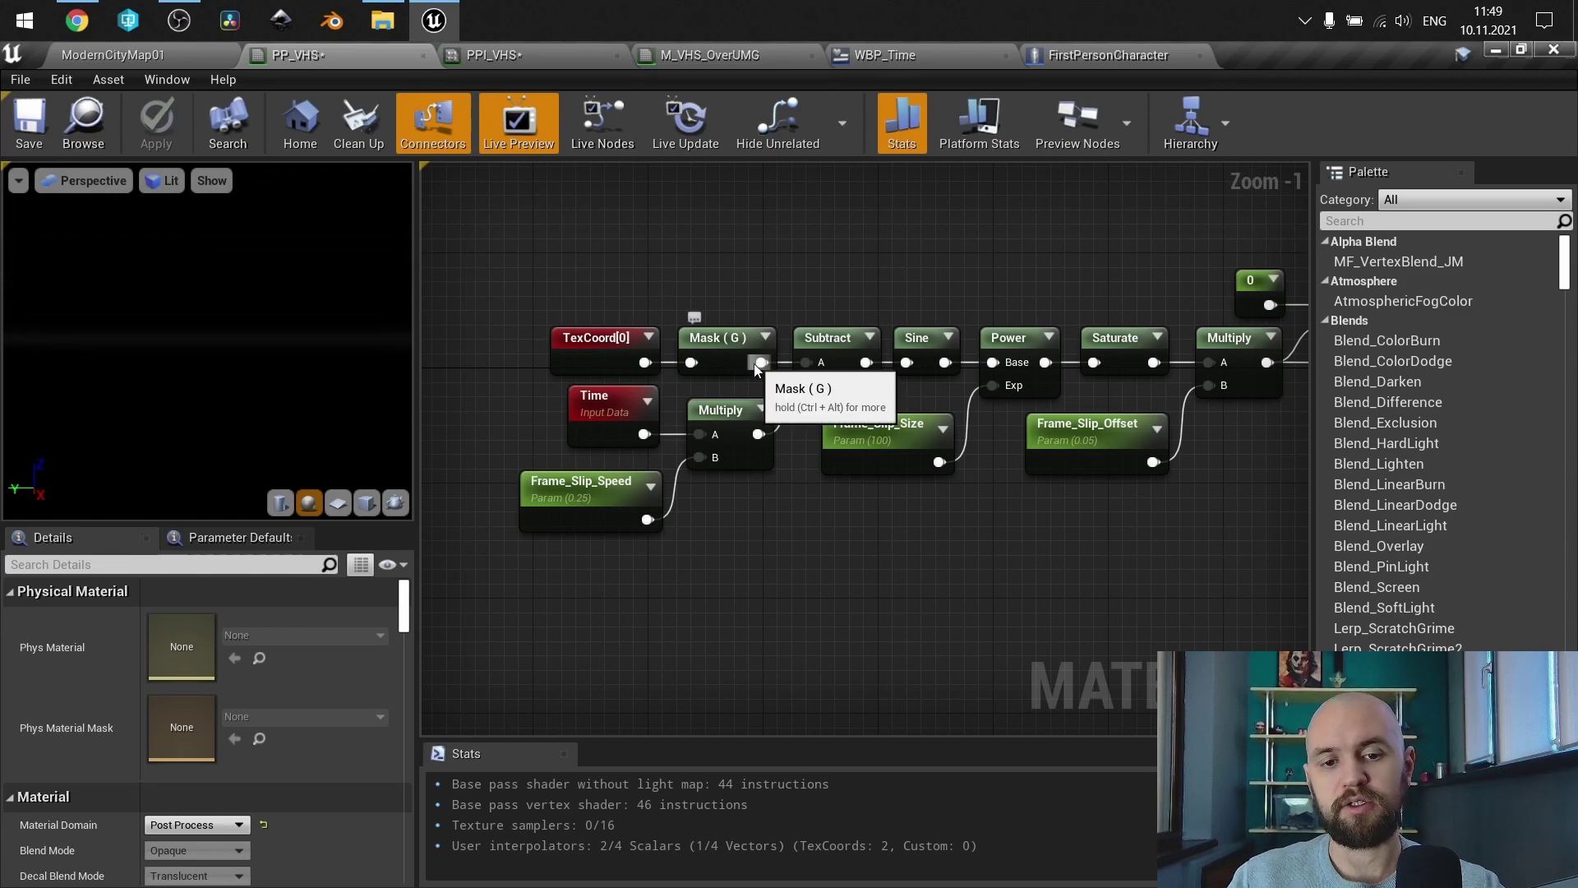
right_click_drag(787, 394, 602, 494)
scroll(601, 494, "down", 1)
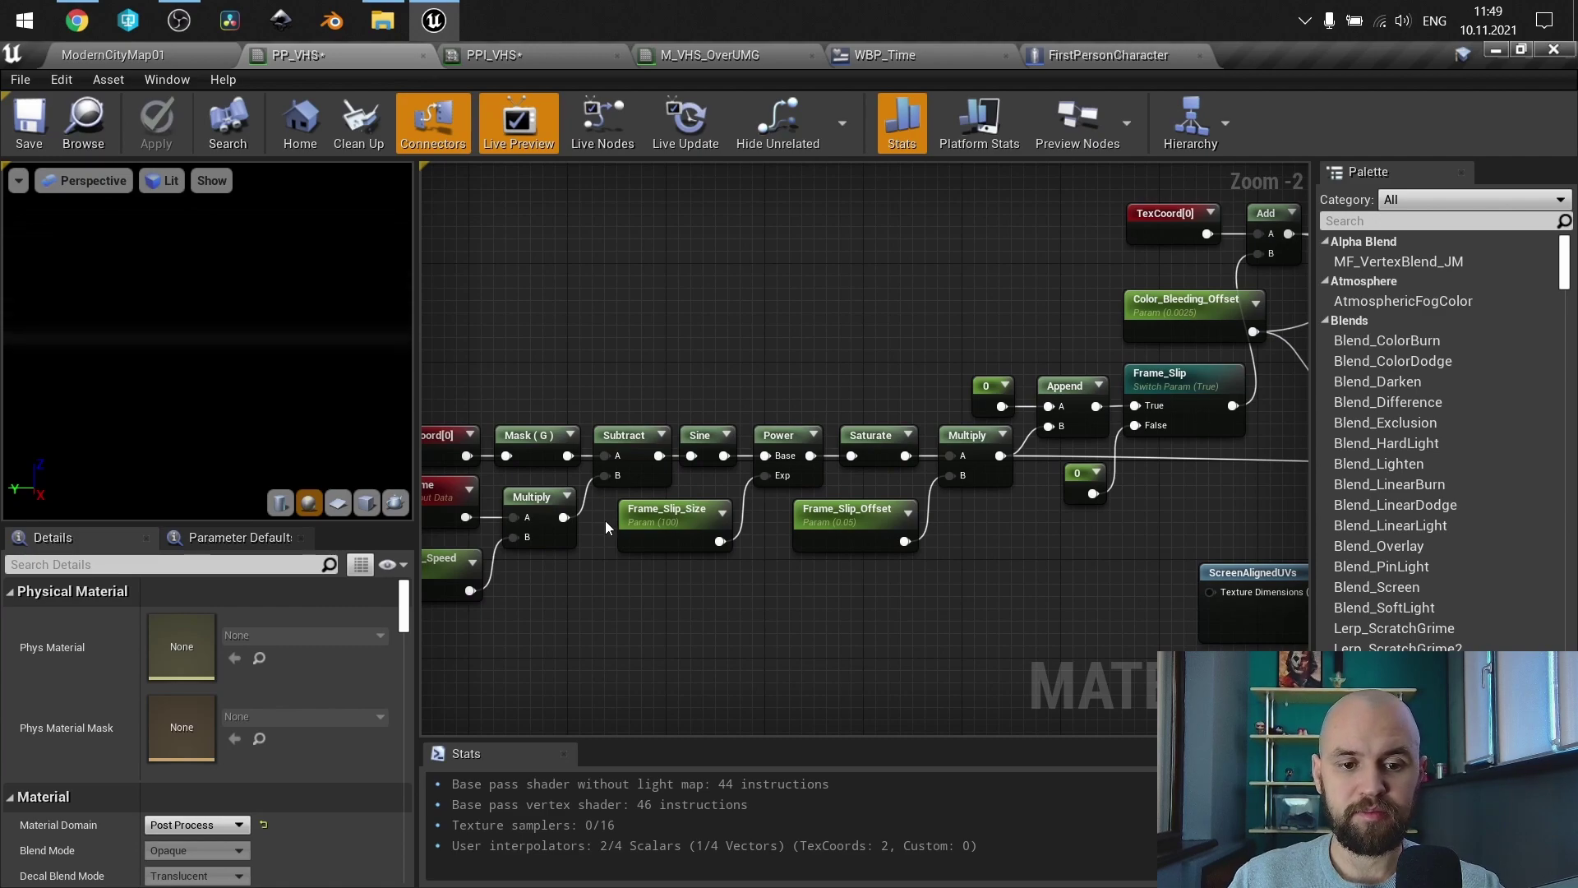
right_click_drag(606, 523, 781, 482)
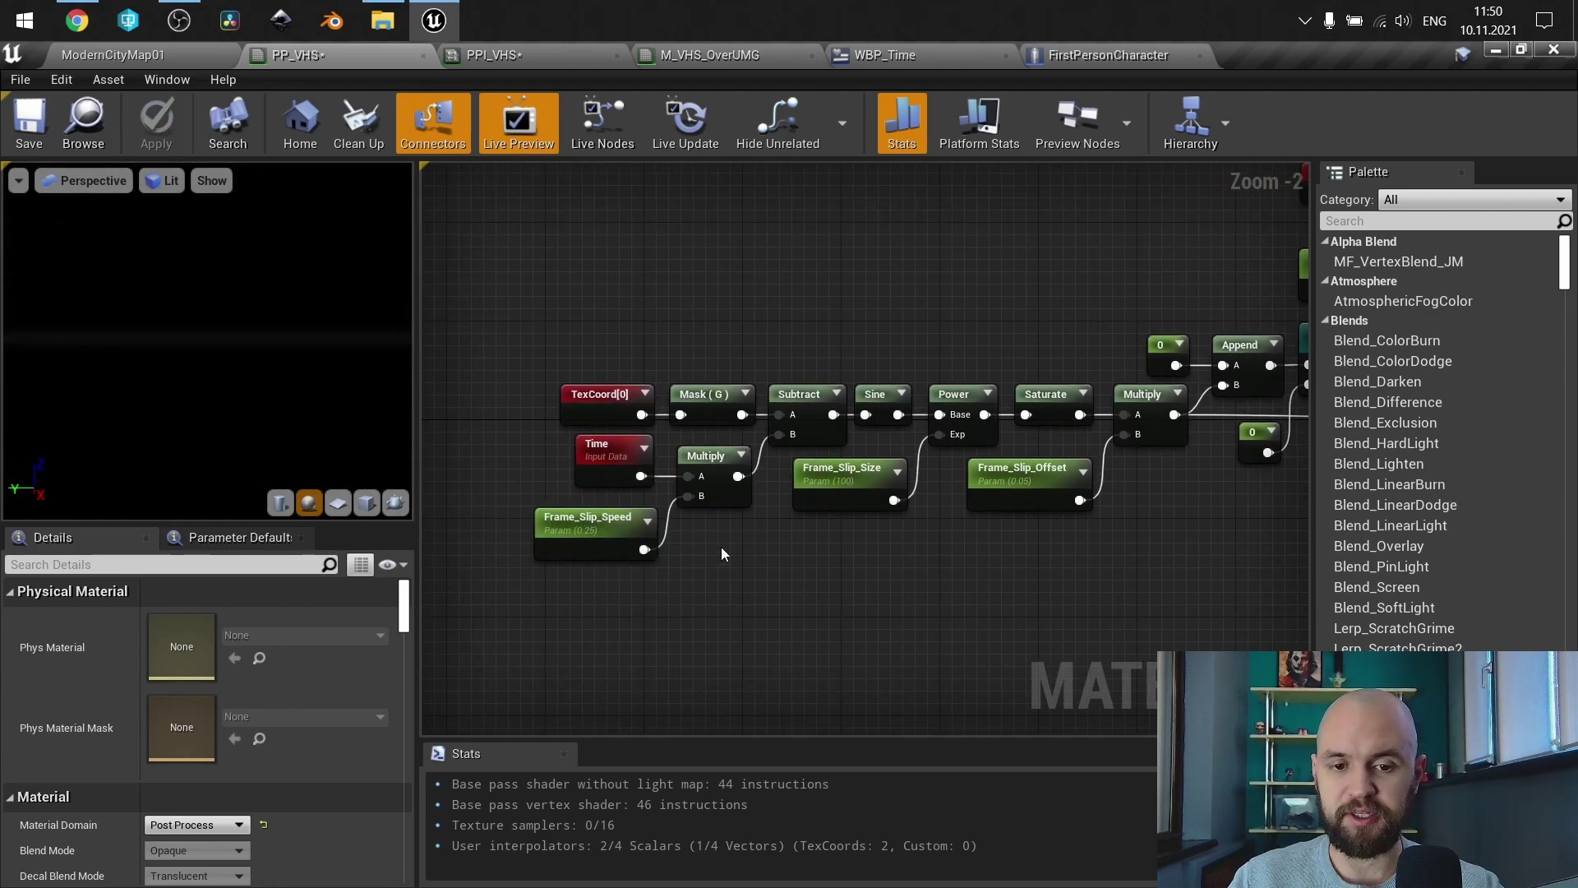
right_click_drag(744, 545, 628, 559)
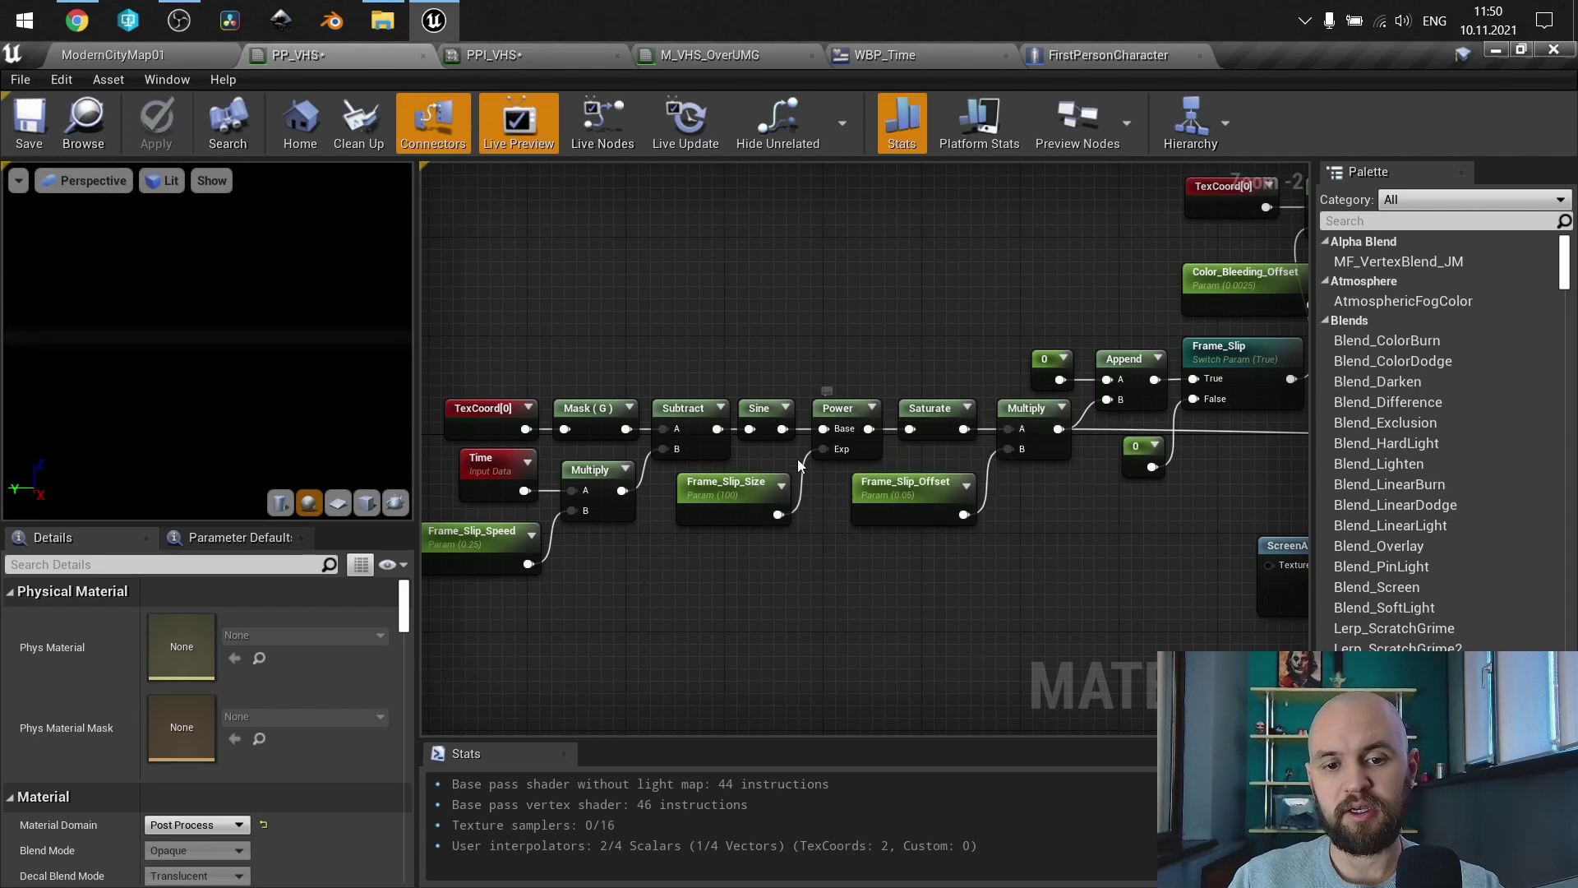
scroll(799, 458, "up", 2)
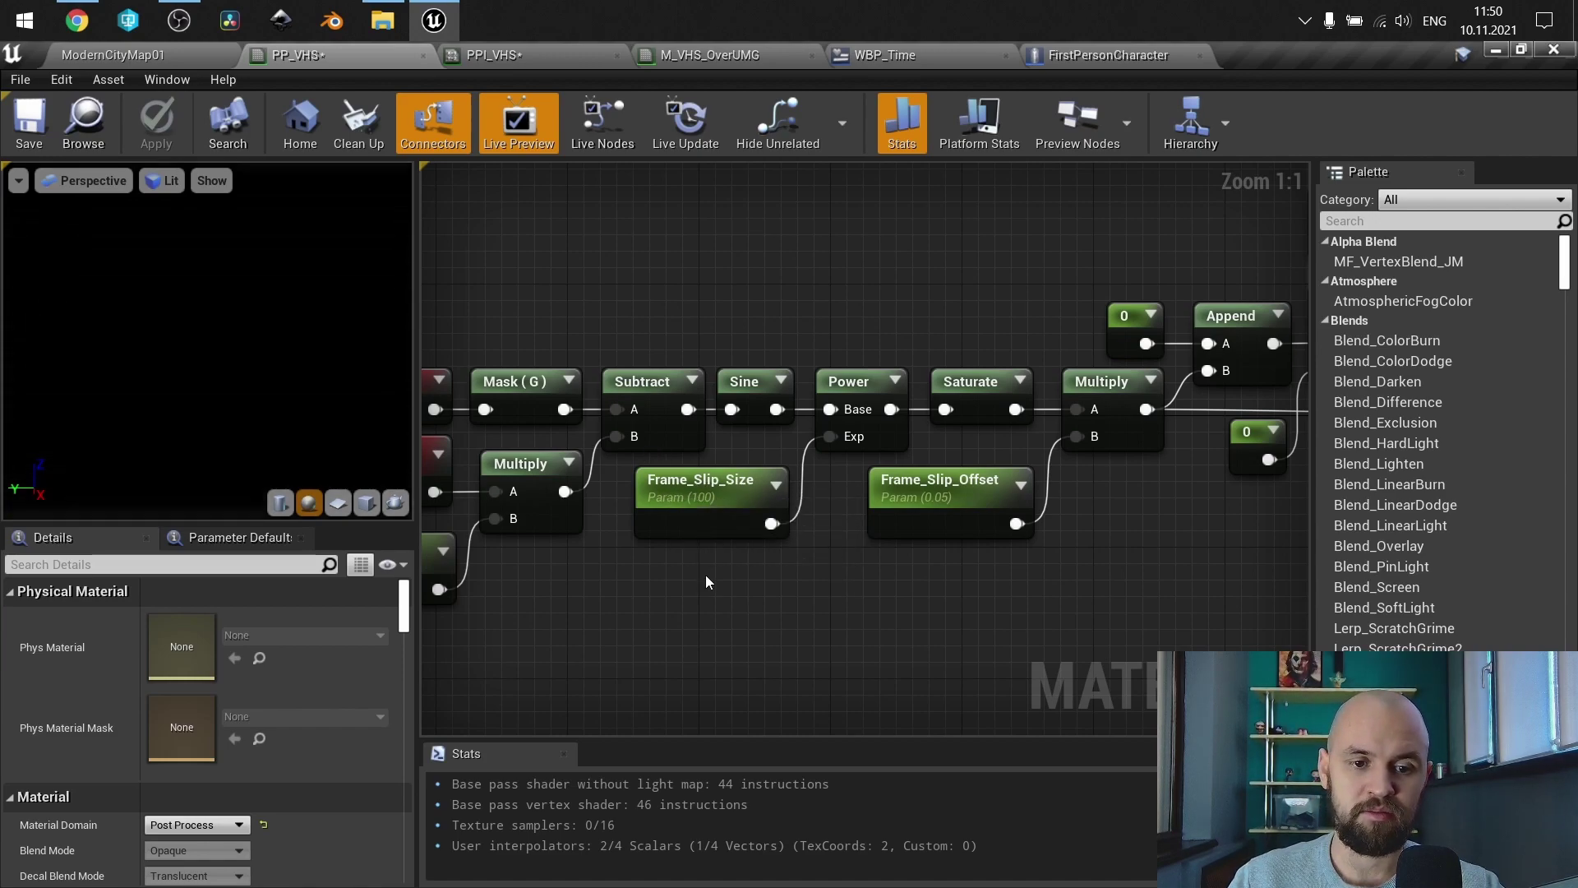
right_click_drag(789, 572, 700, 444)
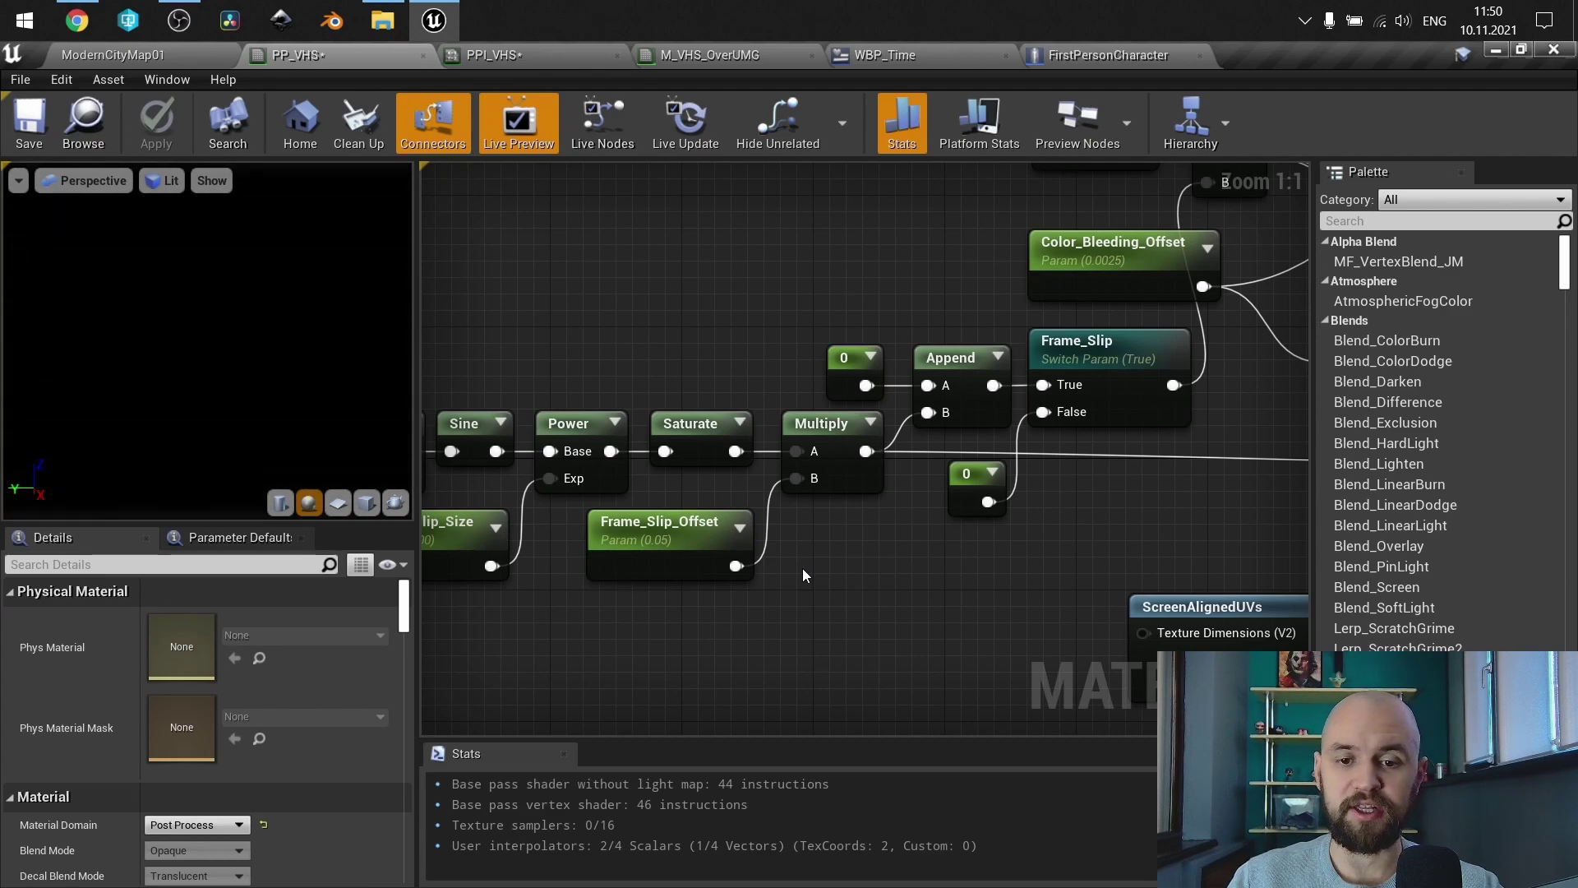
Step: Examine how the Append of 0 and the Multiply result feeds the Frame_Slip switch, and inspect that switch parameter's details
left_click_drag(869, 327, 810, 460)
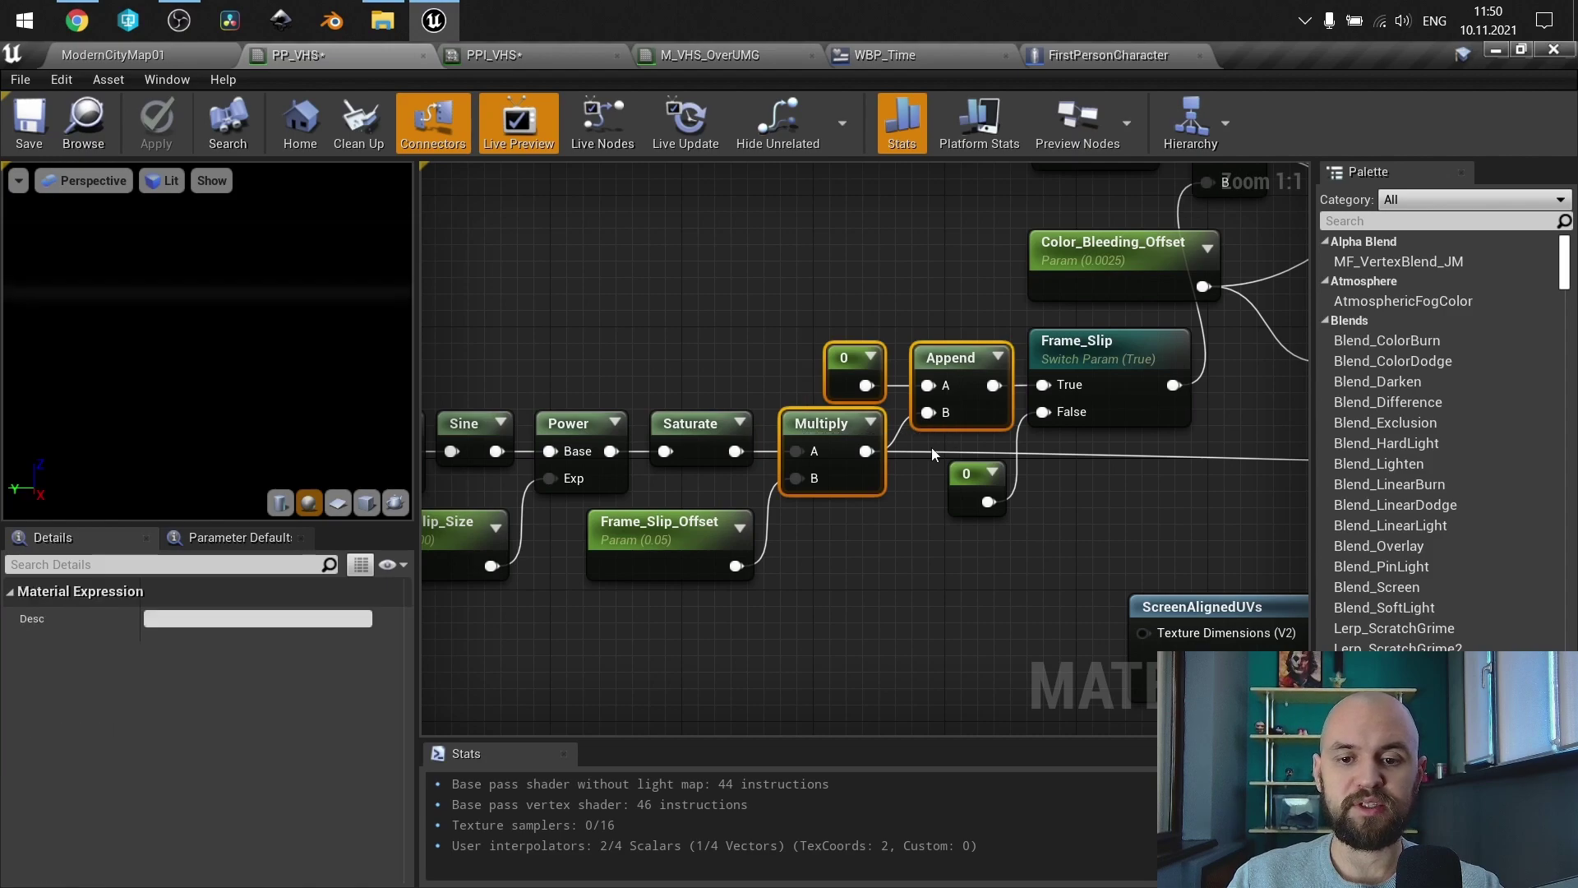
left_click(890, 539)
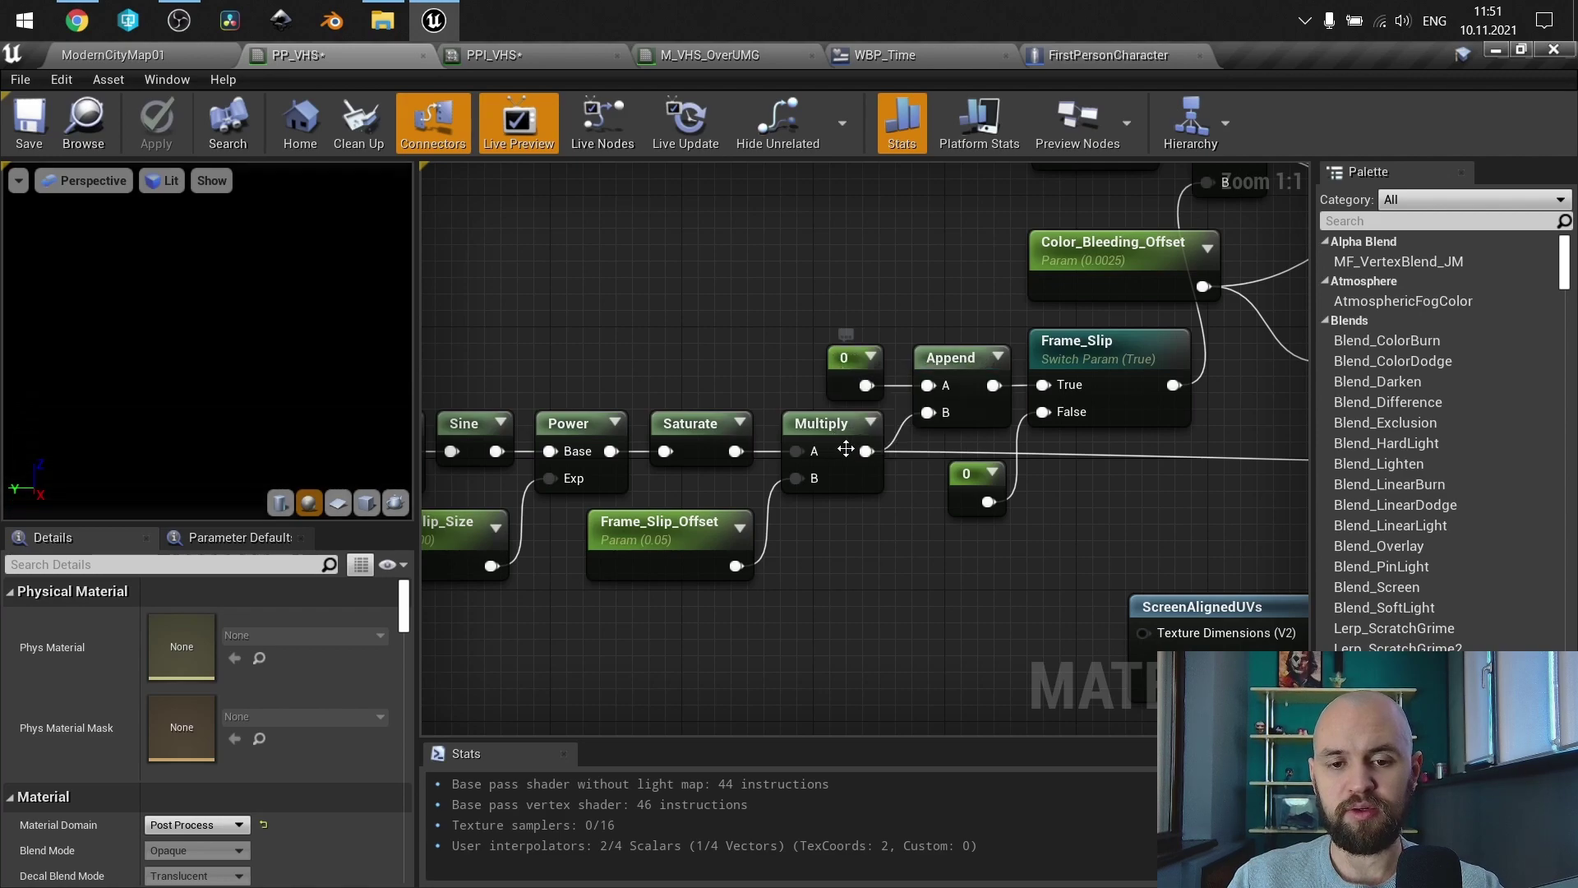
right_click_drag(894, 480, 632, 604)
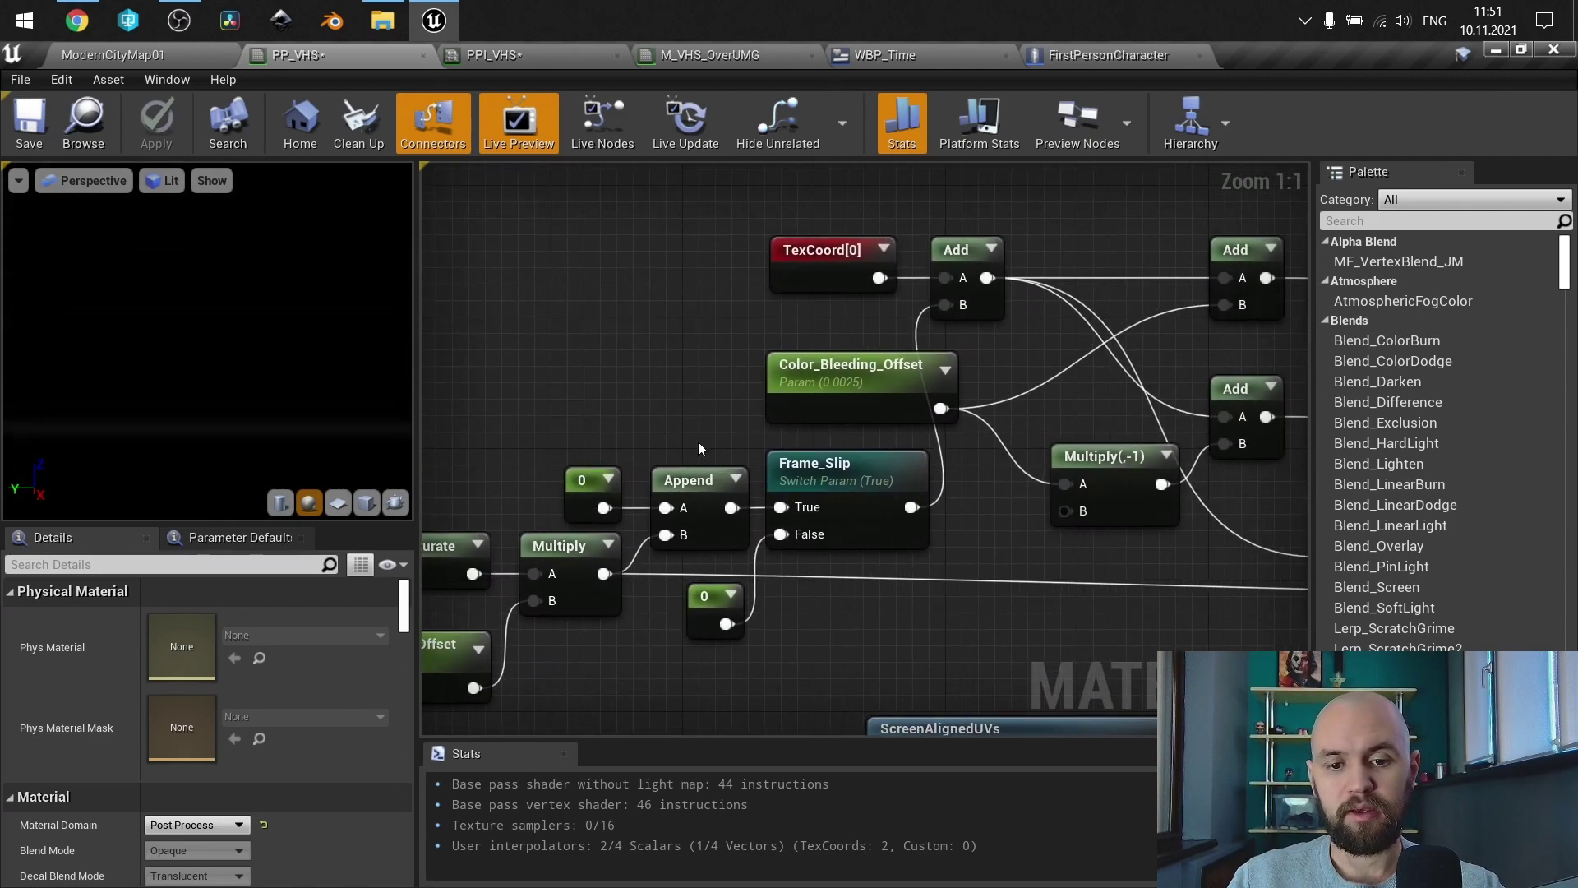
left_click(863, 481)
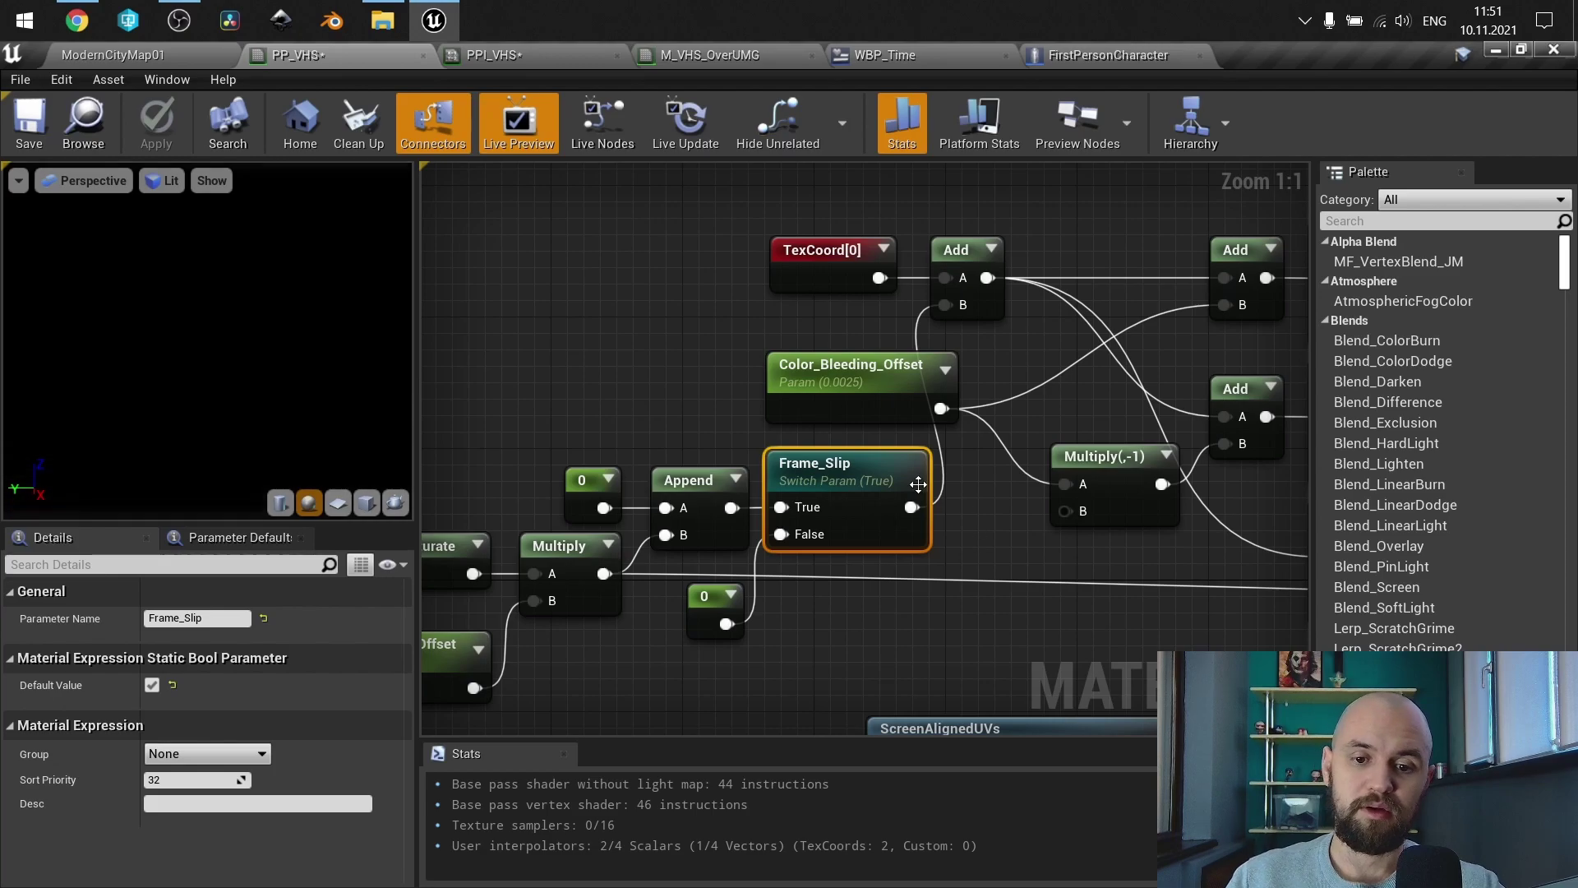
Step: Reconnect the final Multiply fed by Overall_Brightness to Emissive Color on the PP_VHS output node and apply the material changes
scroll(974, 538, "down", 2)
right_click_drag(974, 539, 810, 387)
scroll(623, 324, "down", 2)
right_click_drag(944, 442, 329, 493)
scroll(999, 485, "up", 3)
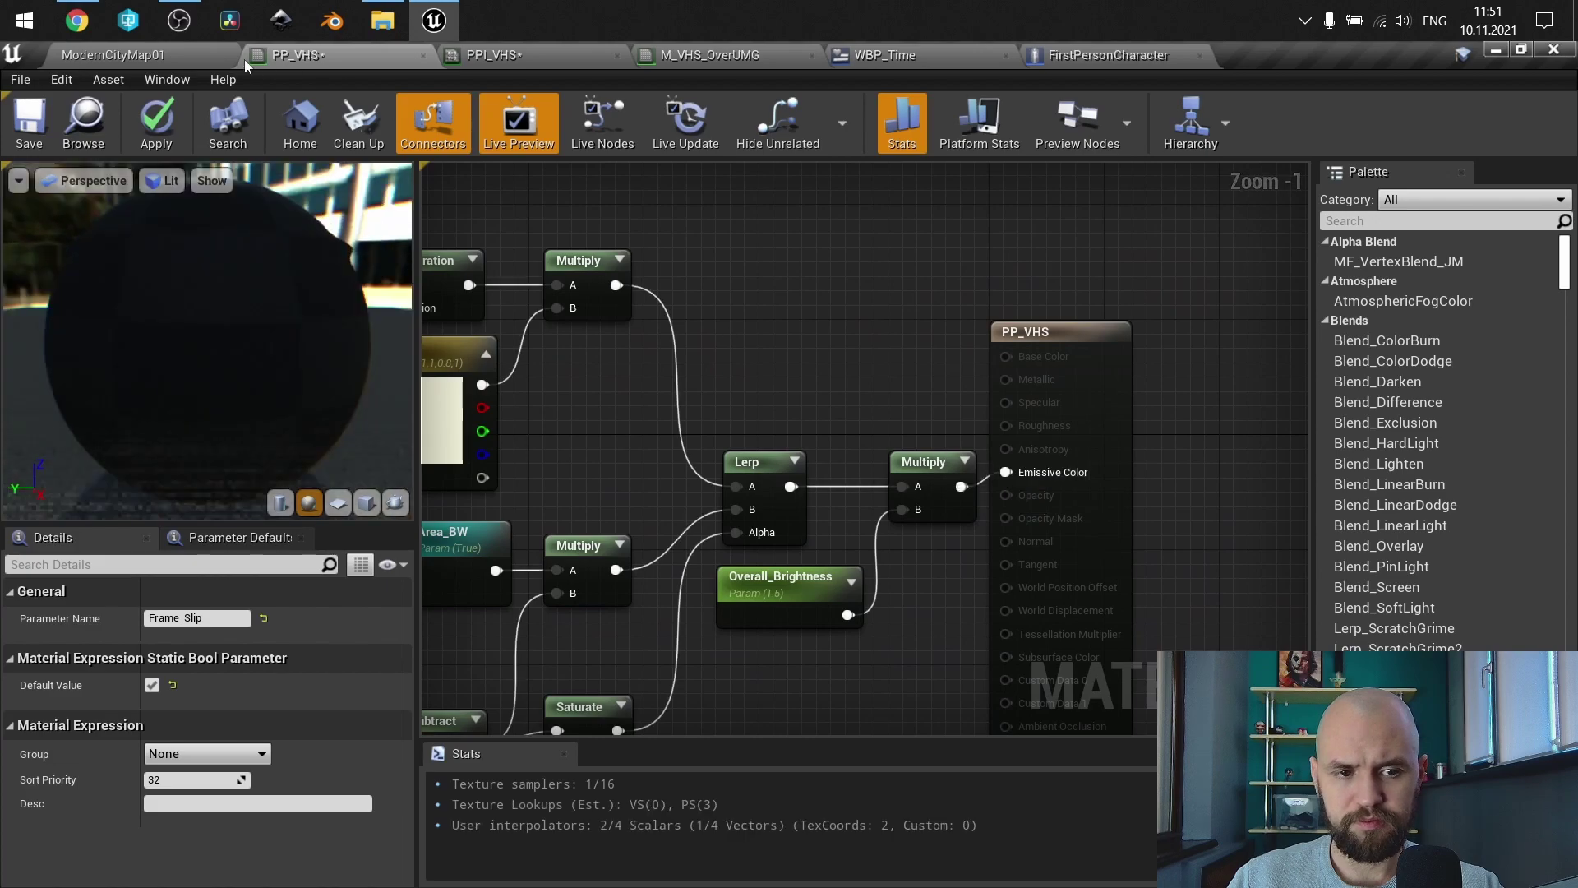
left_click(164, 121)
Step: In the PPI_VHS instance, set Frame_Slip_Size to 200,0 and Frame_Slip_Offset to 0,005
left_click(516, 63)
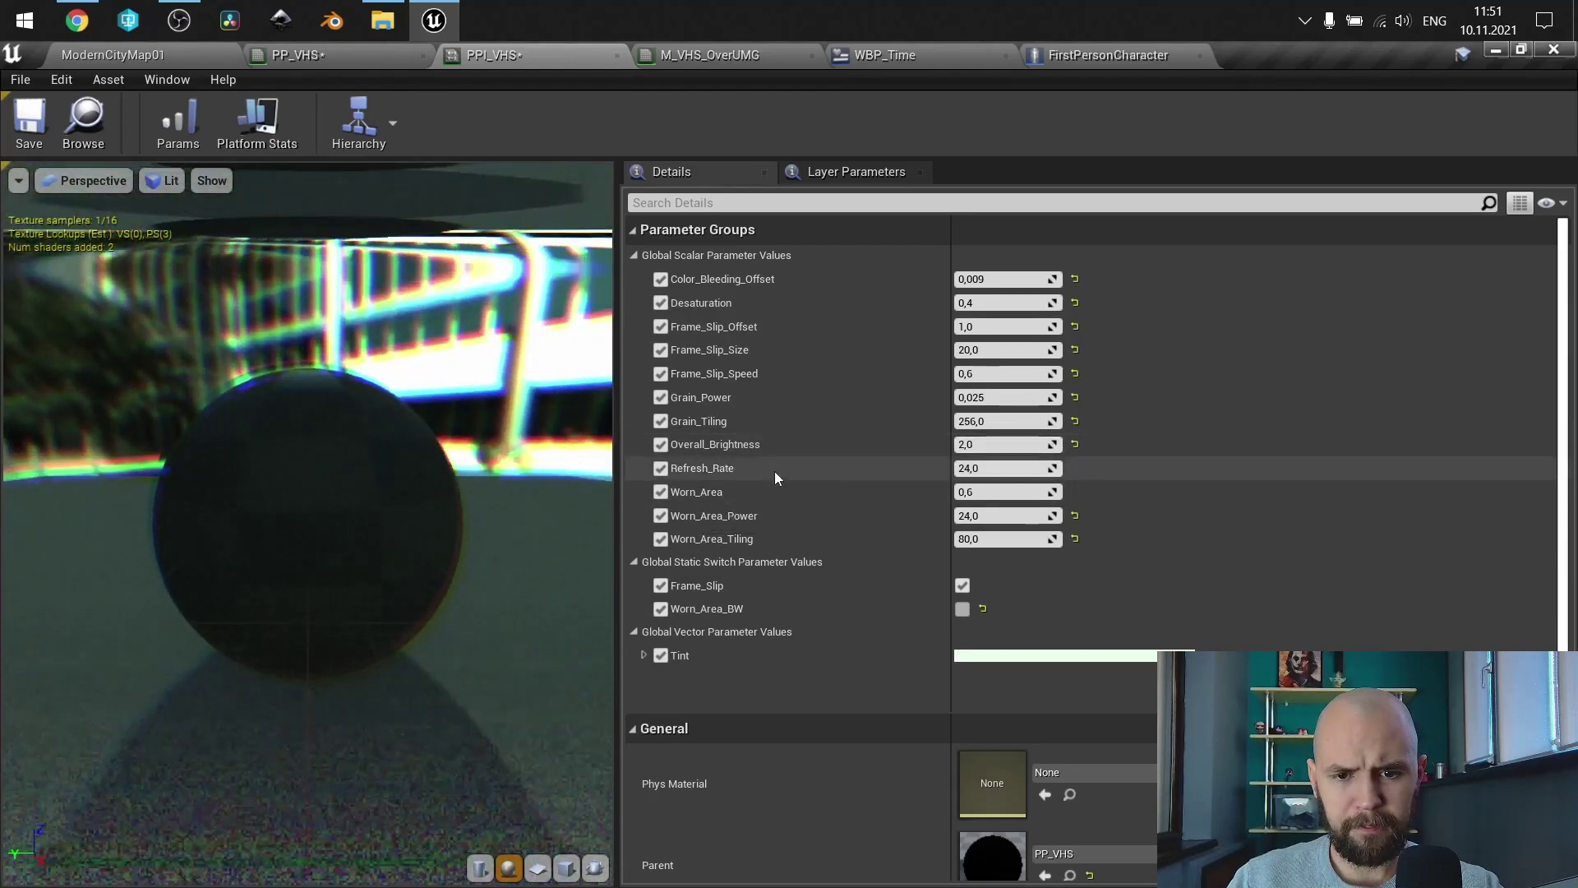
left_click(1005, 352)
type("200")
key("Return")
left_click(997, 326)
type(".0025")
key("Return")
type(".0")
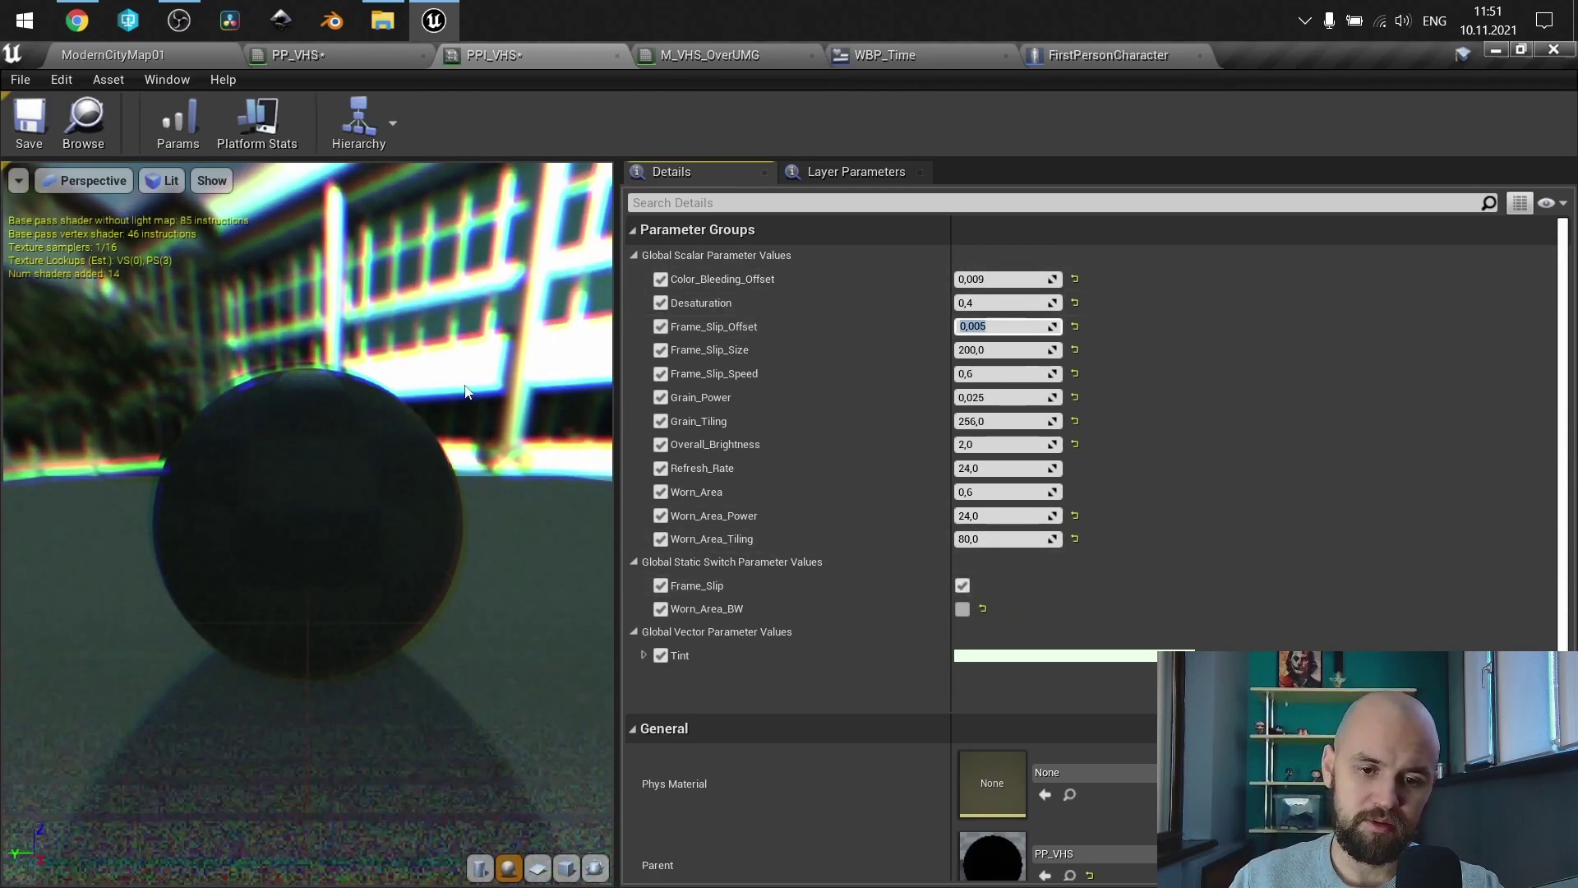
Step: Switch the Frame_Slip parameter off and back on in the PPI_VHS instance to compare the effect
left_click(961, 585)
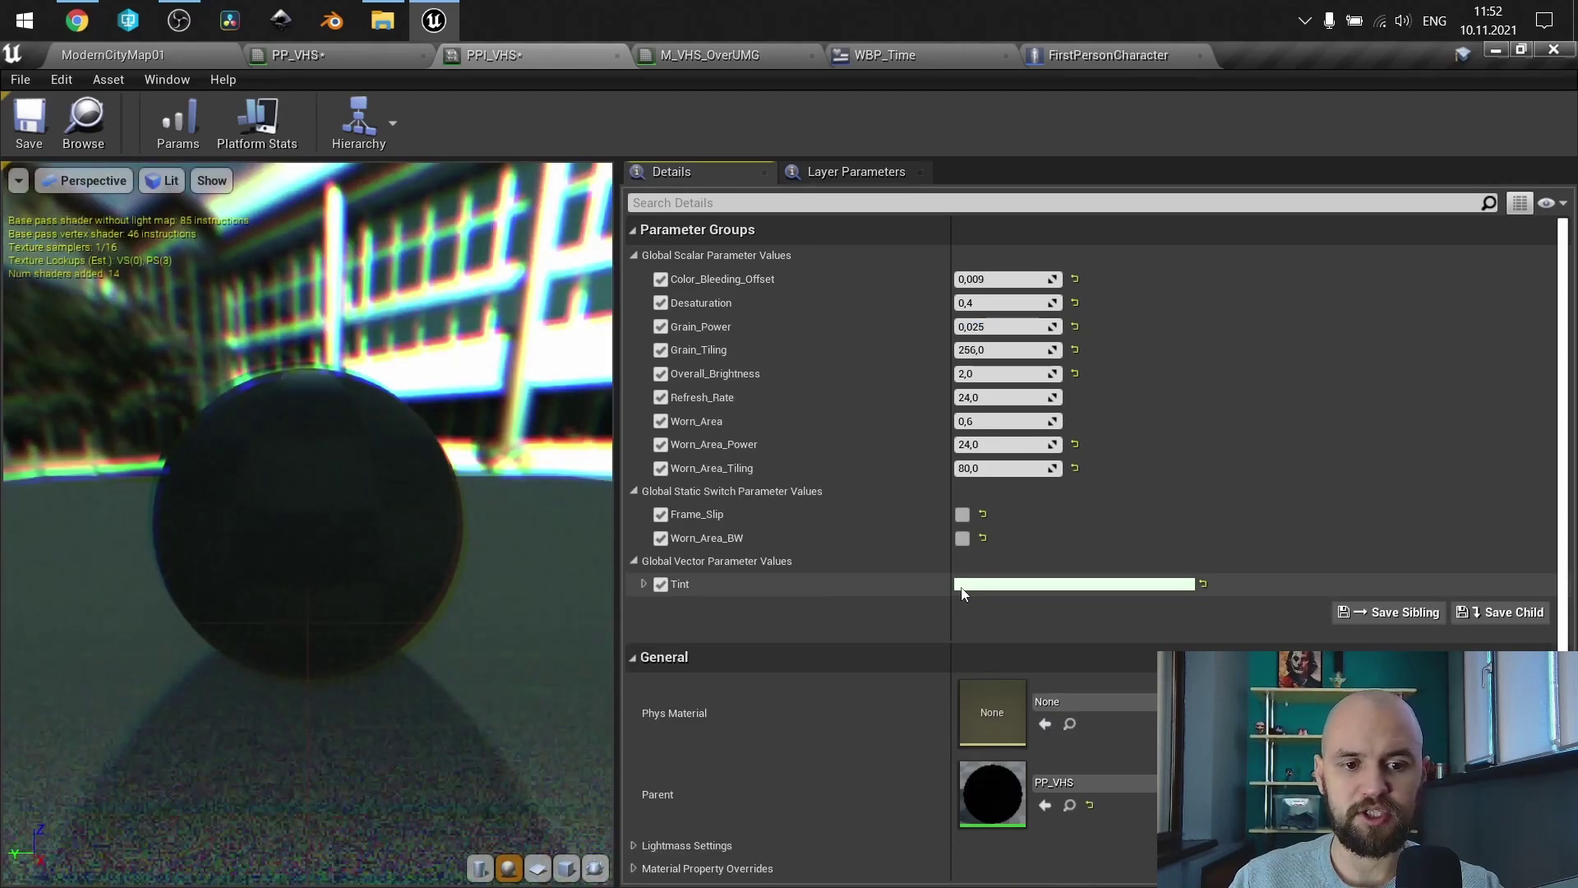
left_click(962, 515)
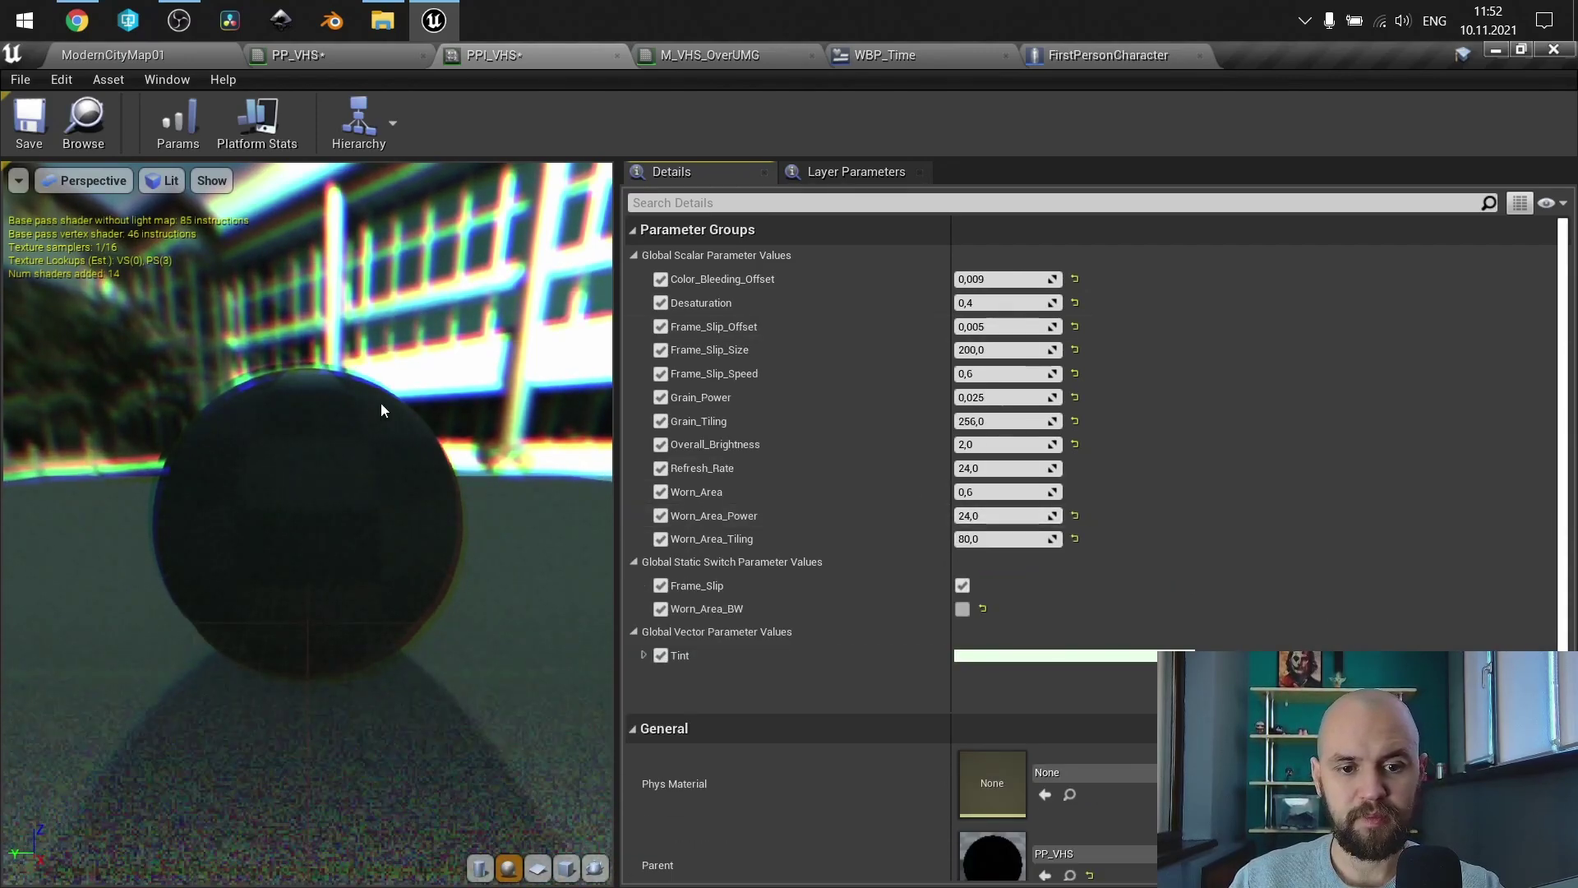
Step: Return to the PP_VHS graph and review the frame slip and color bleeding nodes feeding the SceneTexture inputs
left_click(385, 56)
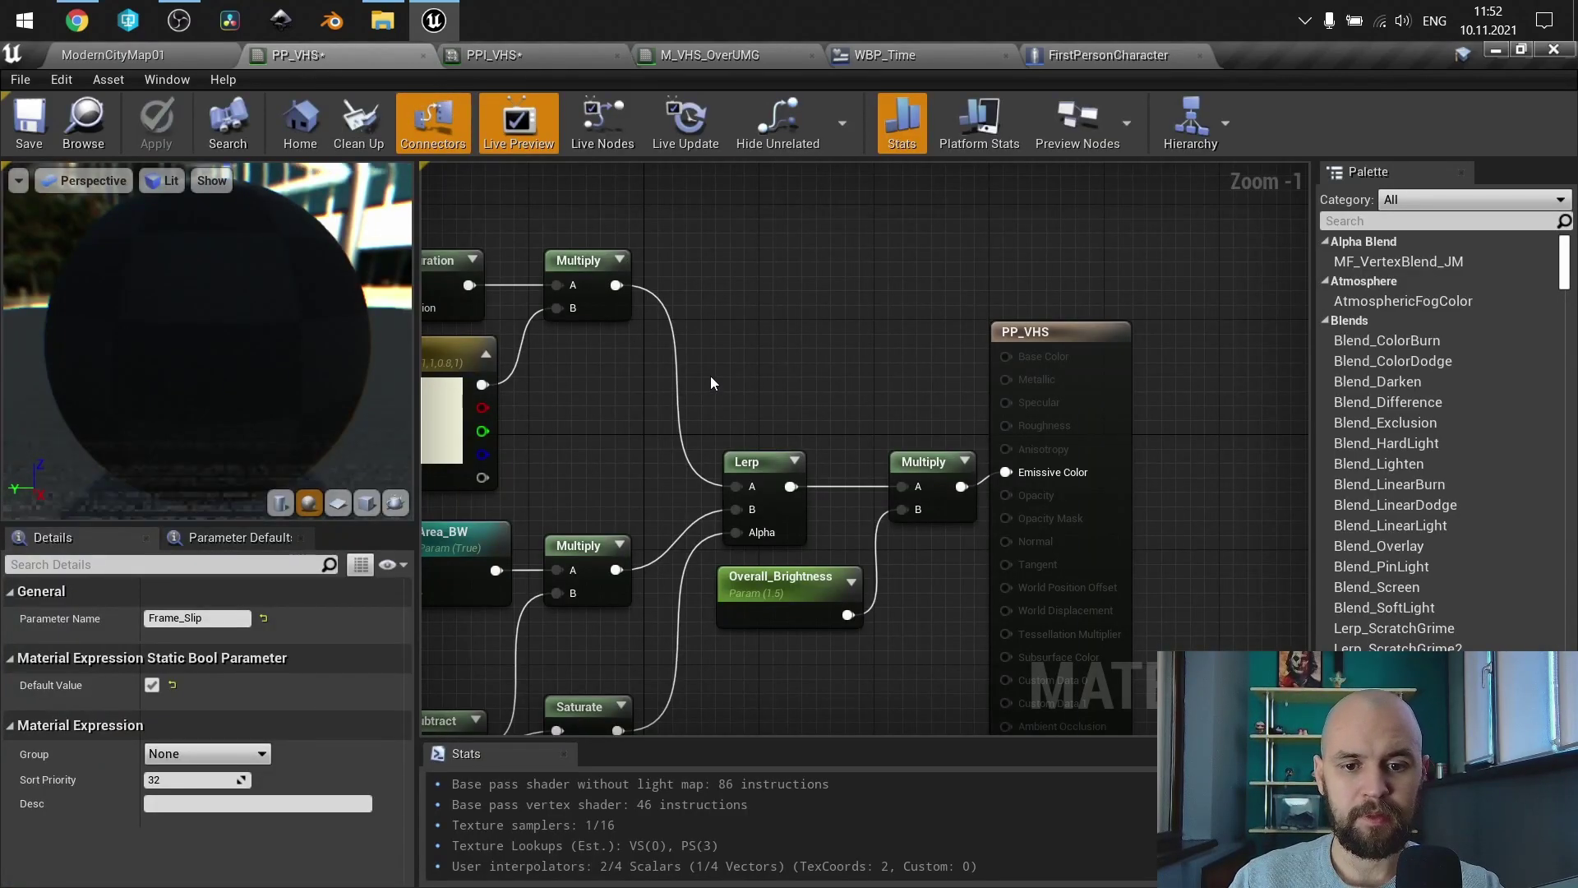
scroll(720, 376, "down", 2)
right_click_drag(720, 376, 1306, 193)
right_click_drag(723, 273, 1301, 347)
scroll(764, 347, "down", 1)
right_click_drag(765, 347, 731, 477)
scroll(996, 460, "up", 3)
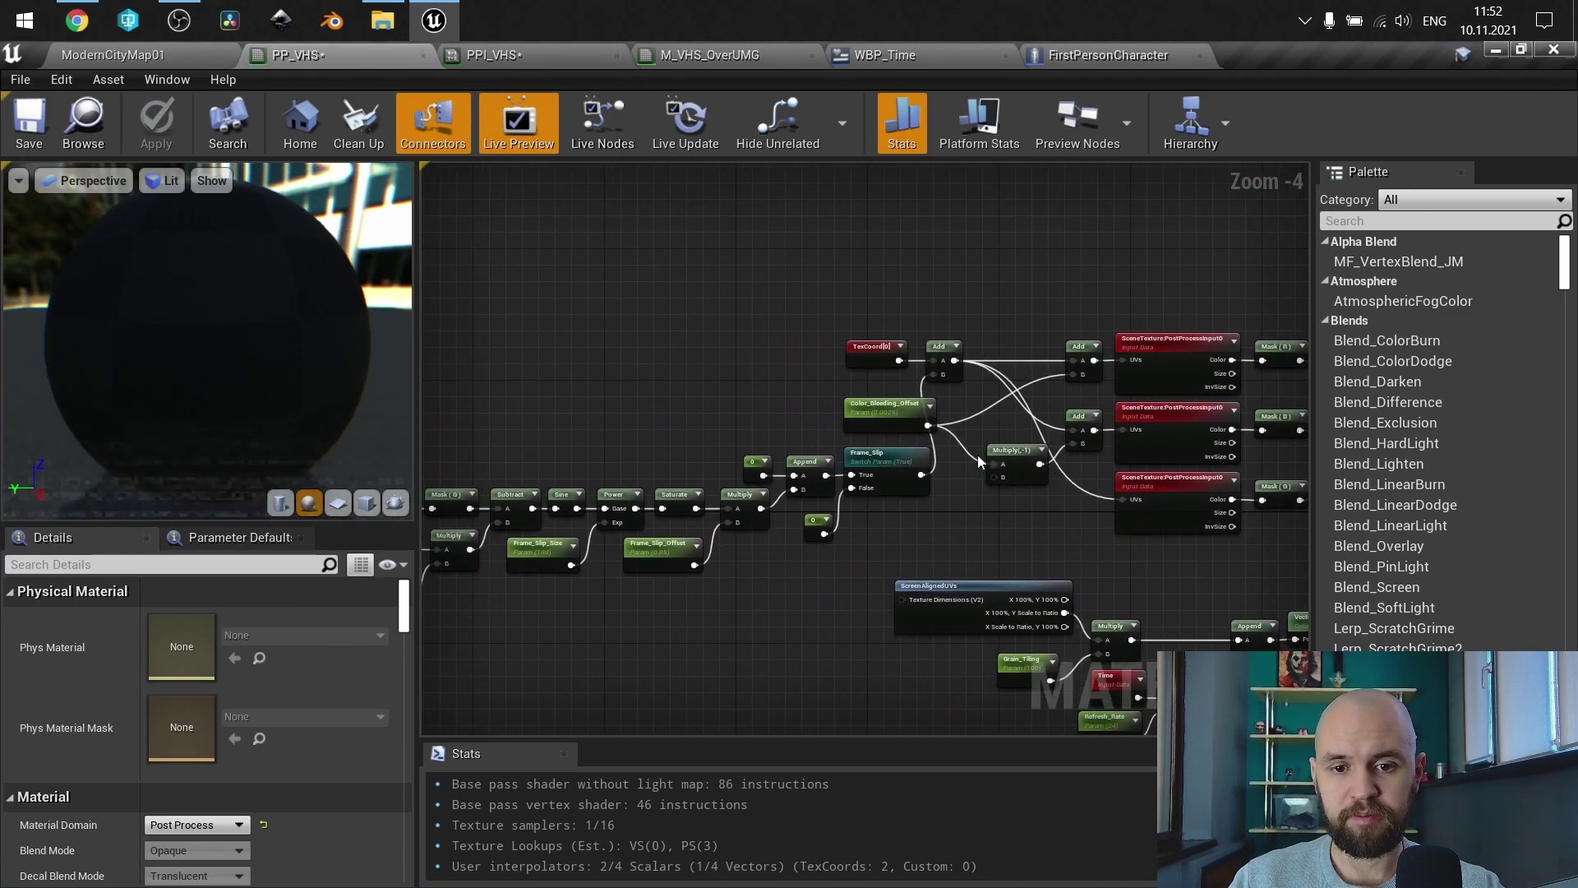
right_click_drag(917, 465, 886, 517)
scroll(1284, 379, "down", 1)
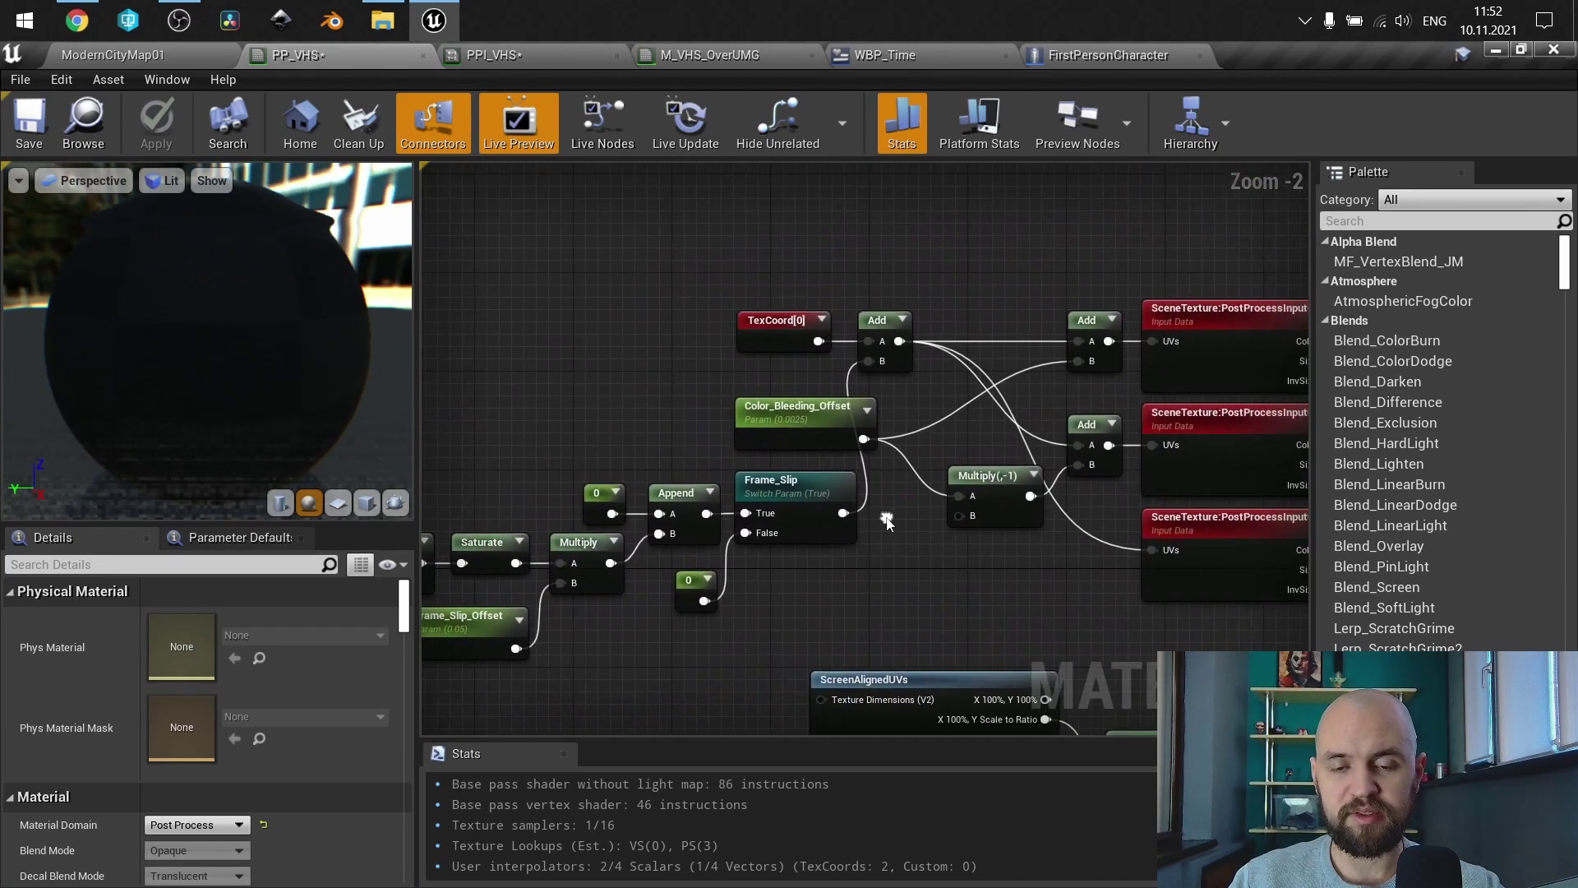
scroll(986, 390, "up", 2)
right_click_drag(673, 408, 865, 411)
right_click_drag(1068, 281, 598, 256)
left_click_drag(520, 222, 1113, 606)
right_click_drag(483, 618, 939, 589)
left_click(881, 573)
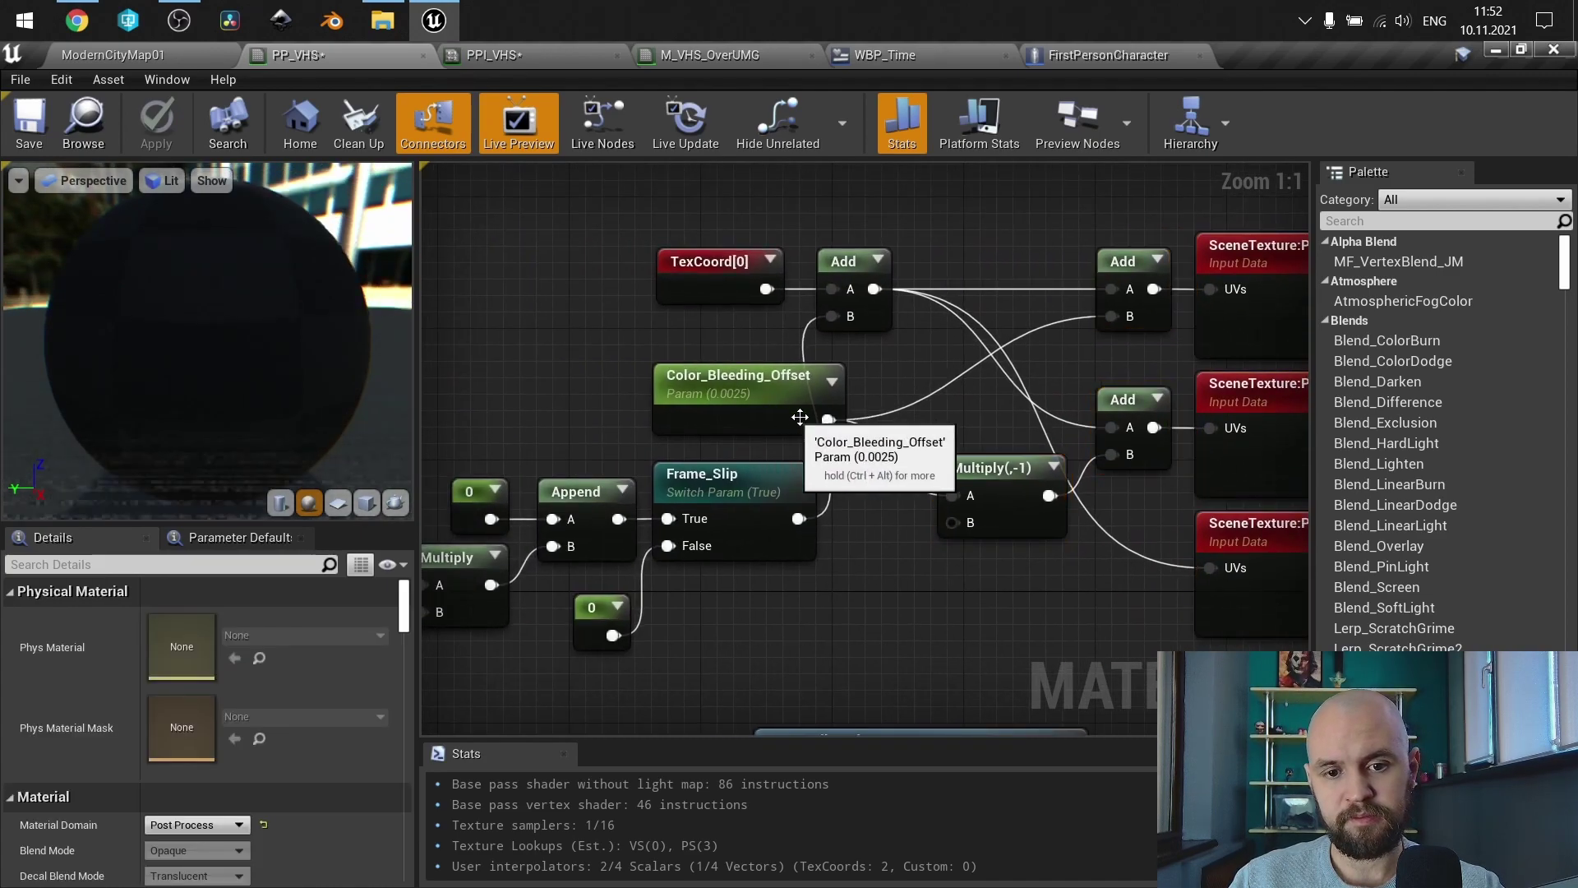
Step: Examine the grain section of the graph, from Grain_Tiling and Refresh_Rate through Append and Vector Noise to the Grain_Power Lerp
scroll(848, 437, "down", 1)
right_click_drag(788, 520, 814, 560)
scroll(1215, 395, "down", 1)
right_click_drag(1022, 369, 385, 276)
scroll(881, 376, "up", 1)
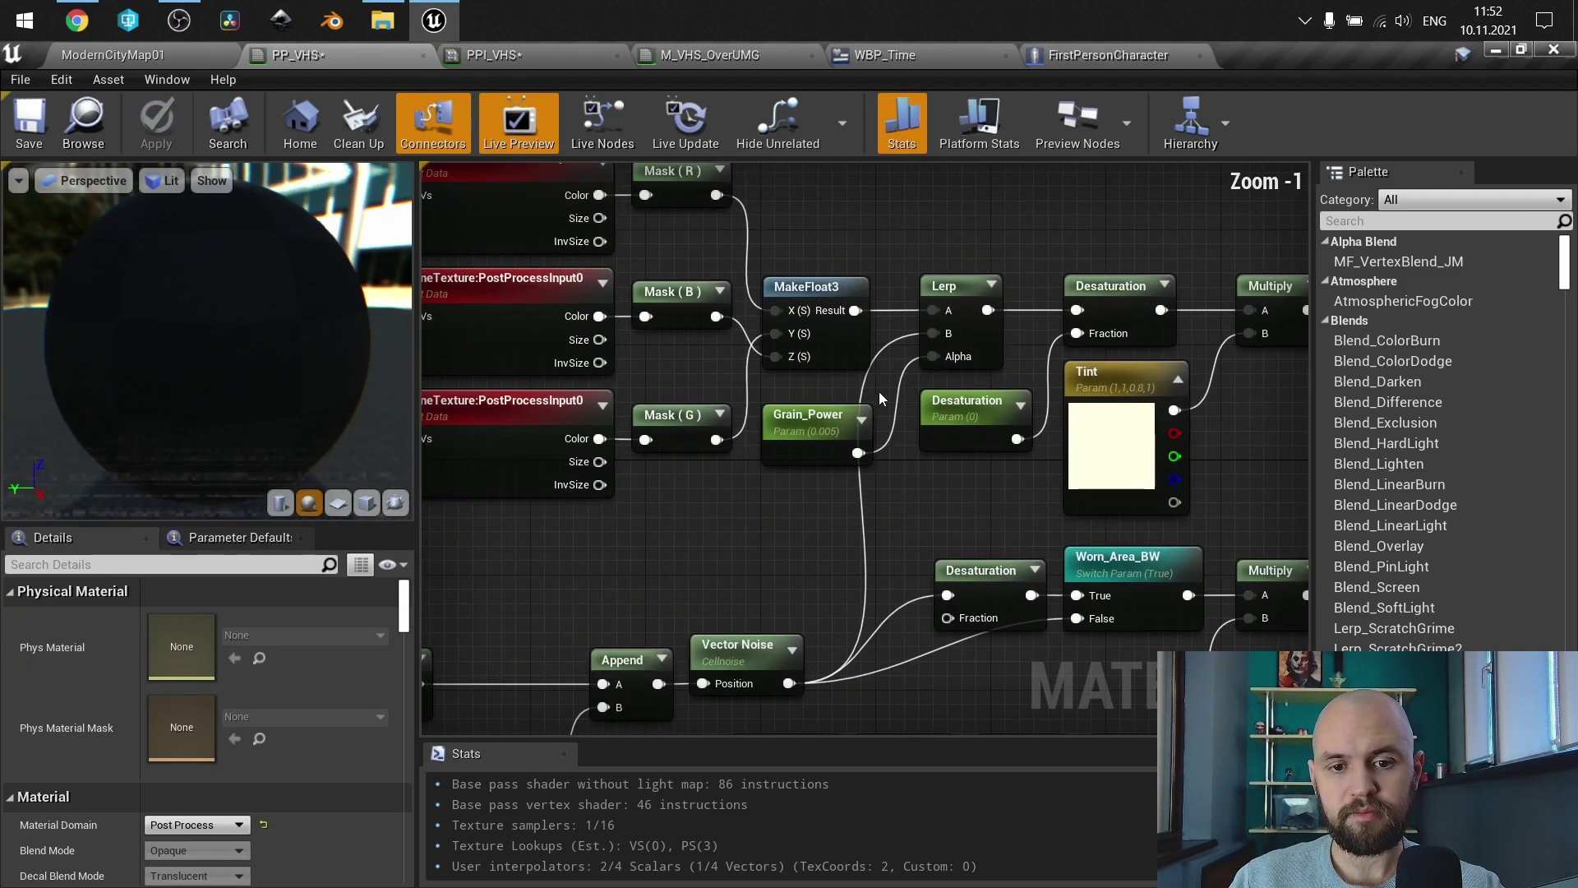
scroll(743, 437, "down", 1)
right_click_drag(743, 437, 1025, 208)
scroll(679, 351, "up", 2)
right_click_drag(823, 173, 830, 294)
left_click_drag(581, 256, 1171, 558)
left_click(1170, 557)
right_click_drag(1171, 558, 1016, 552)
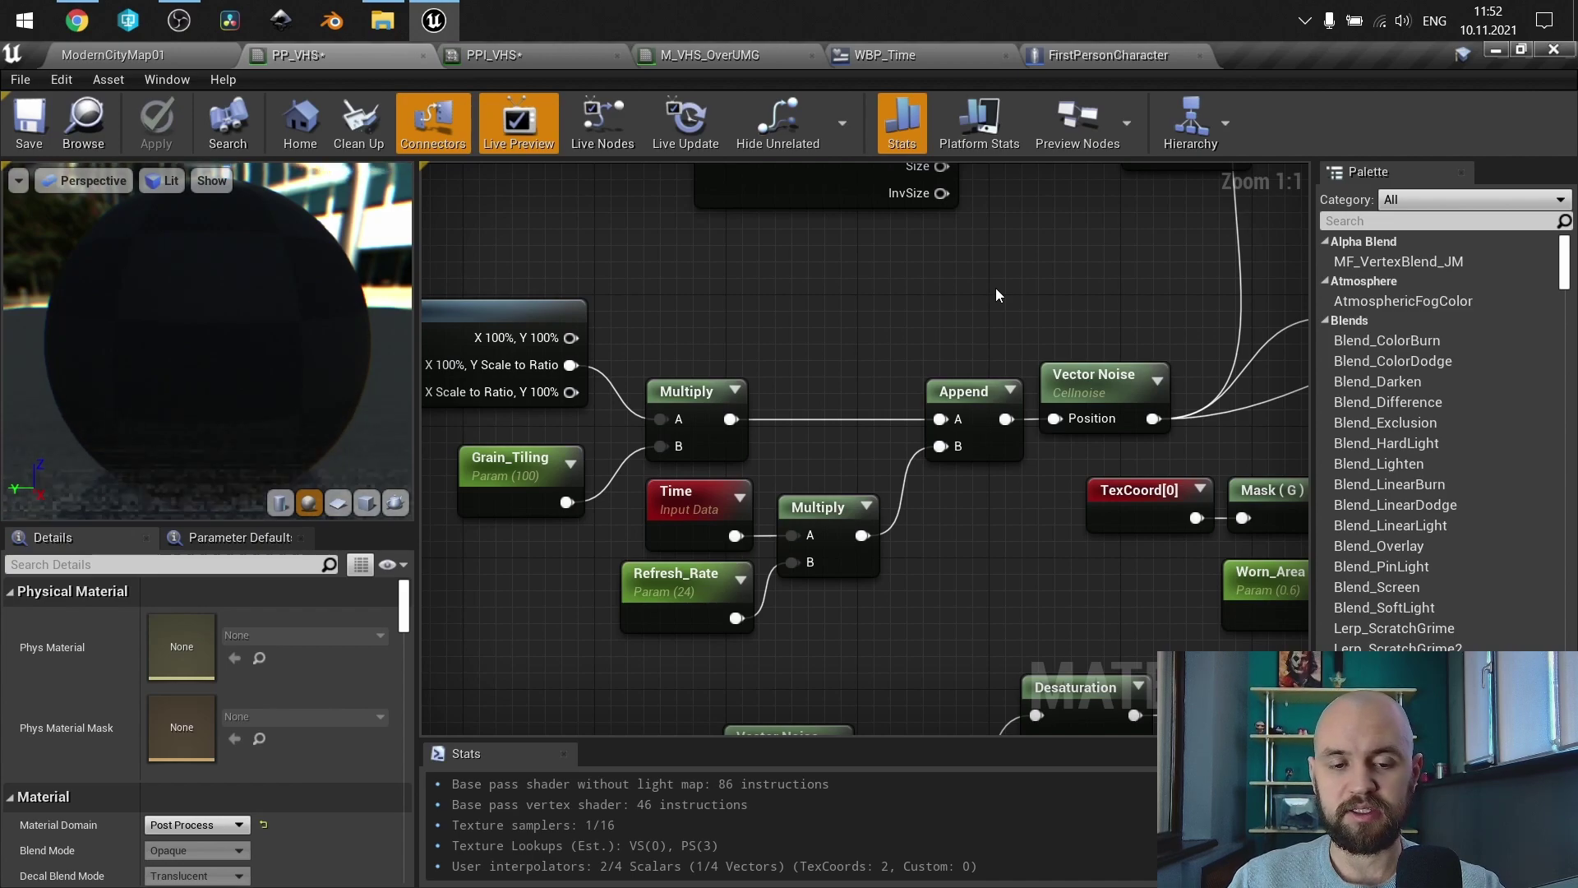
right_click_drag(994, 288, 871, 329)
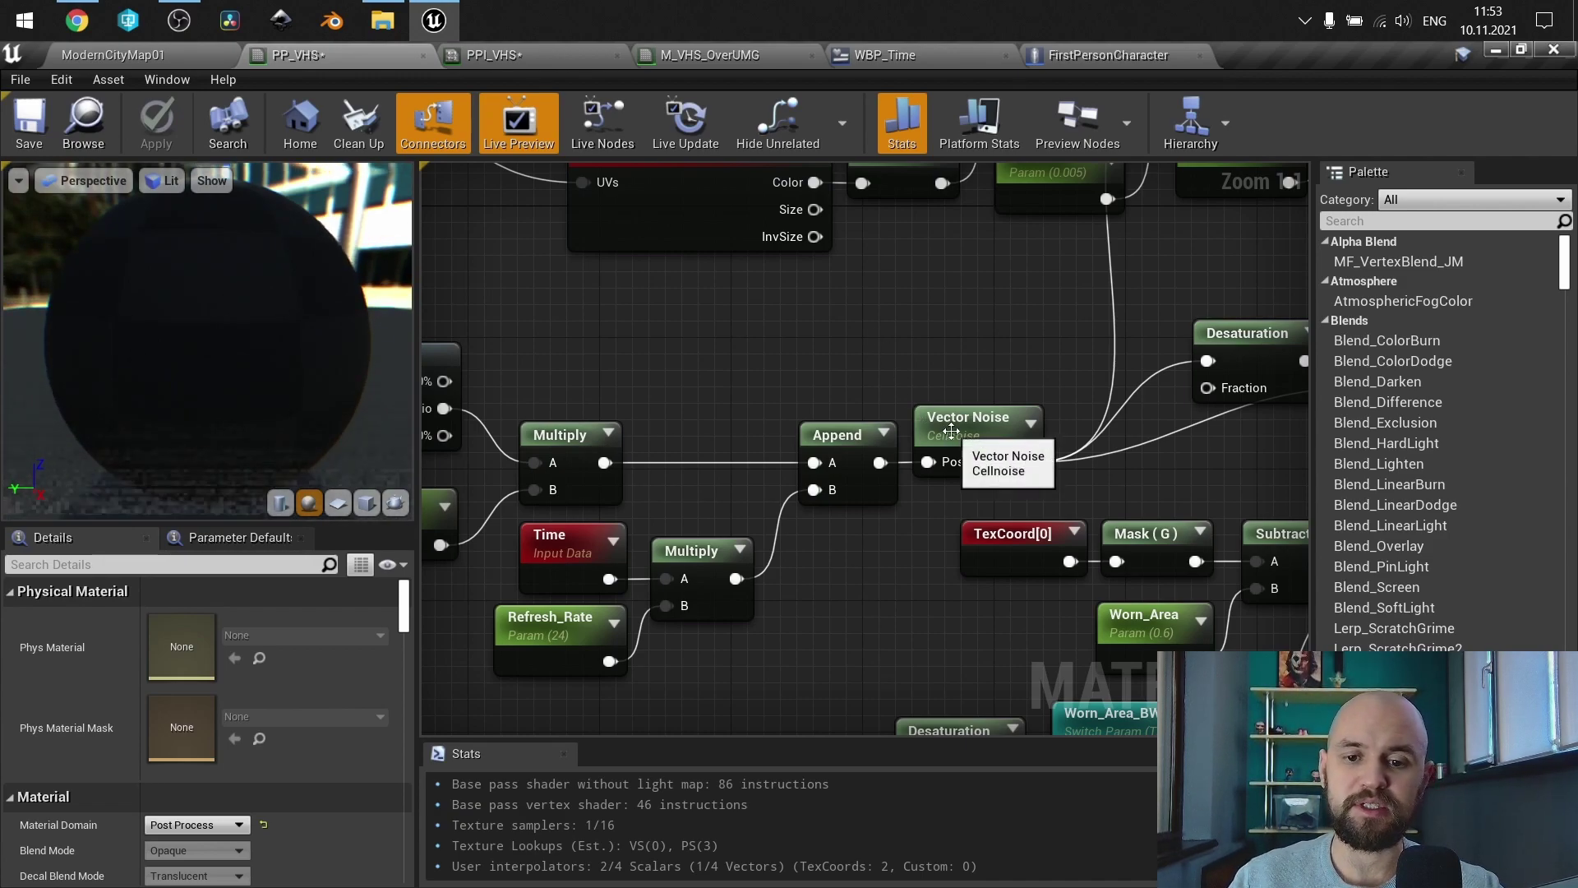
Step: Inspect the Vector Noise node's Cellnoise function and the ScreenAlignedUVs and Grain_Tiling multiplication that supplies its position
left_click(920, 411)
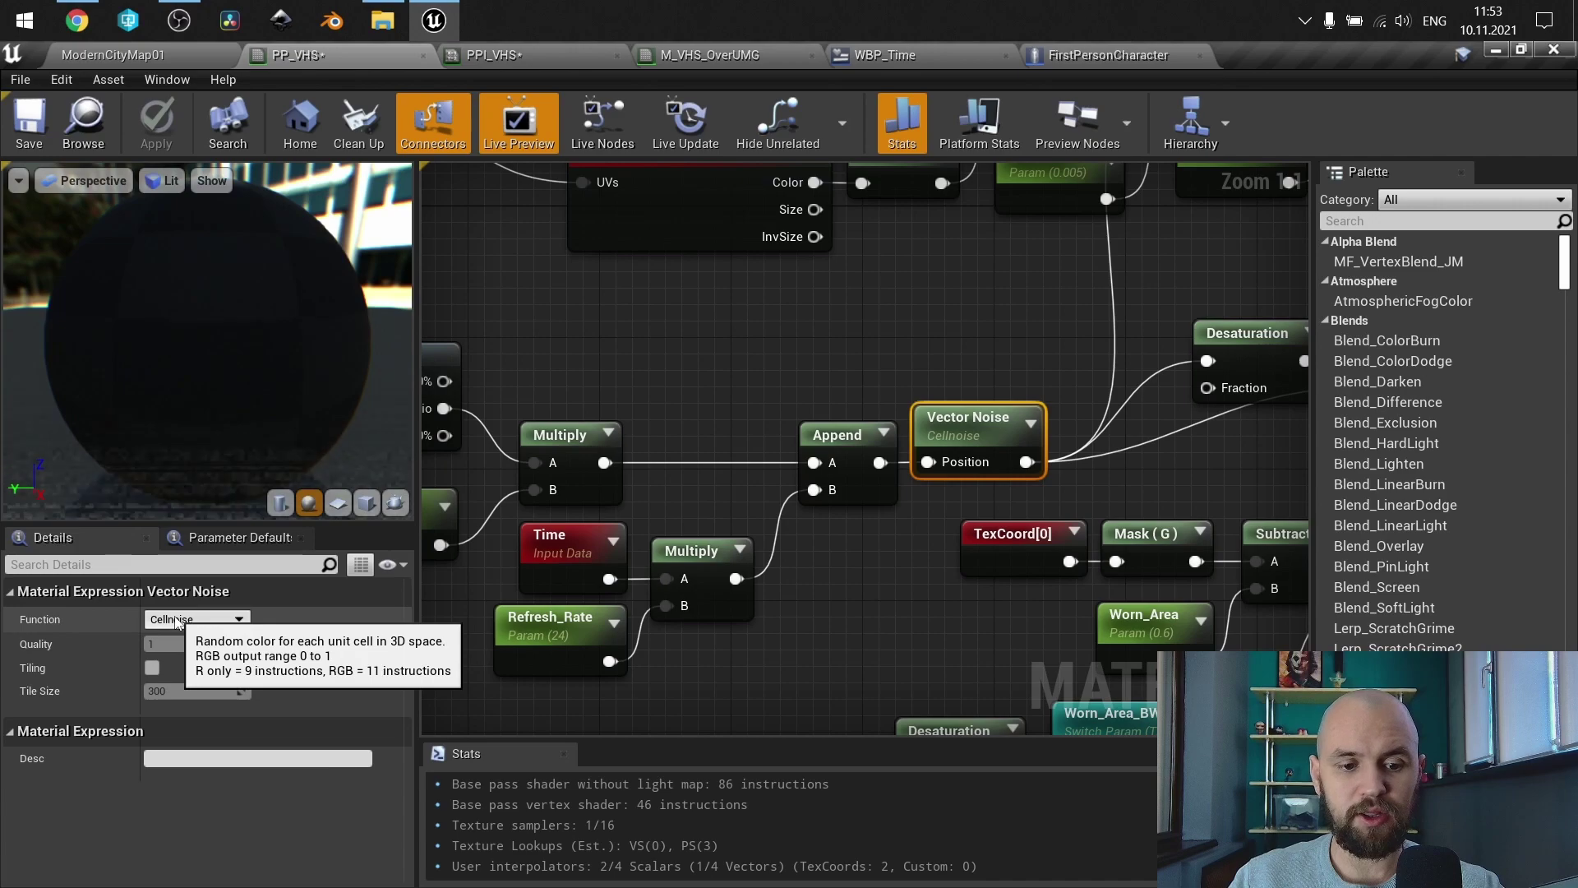
scroll(821, 579, "down", 1)
right_click_drag(820, 578, 997, 499)
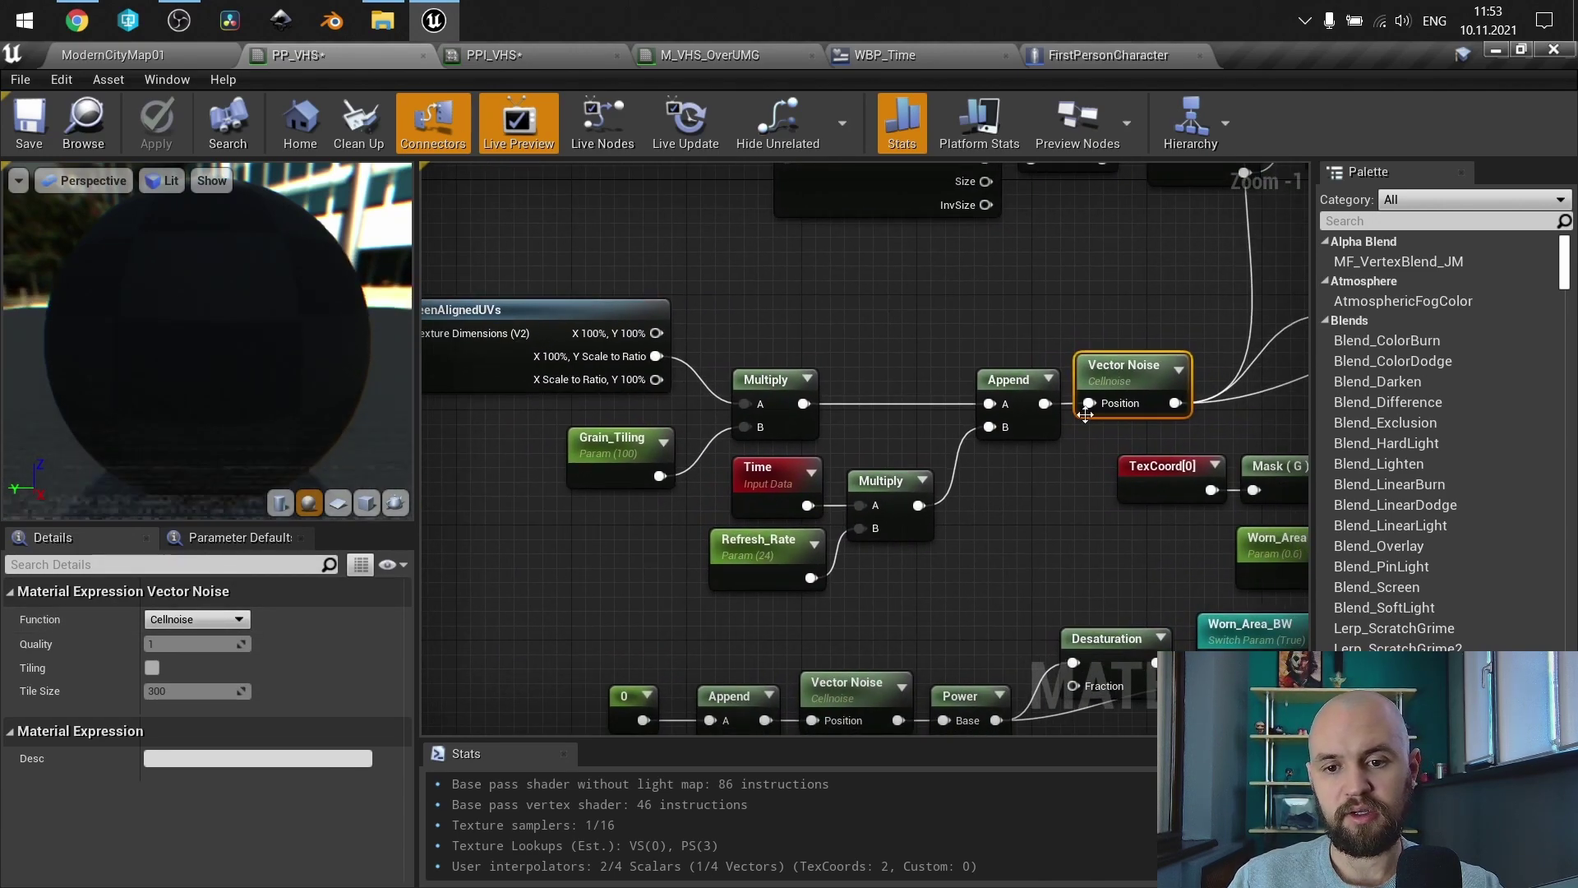
right_click_drag(867, 456, 975, 473)
scroll(975, 473, "up", 1)
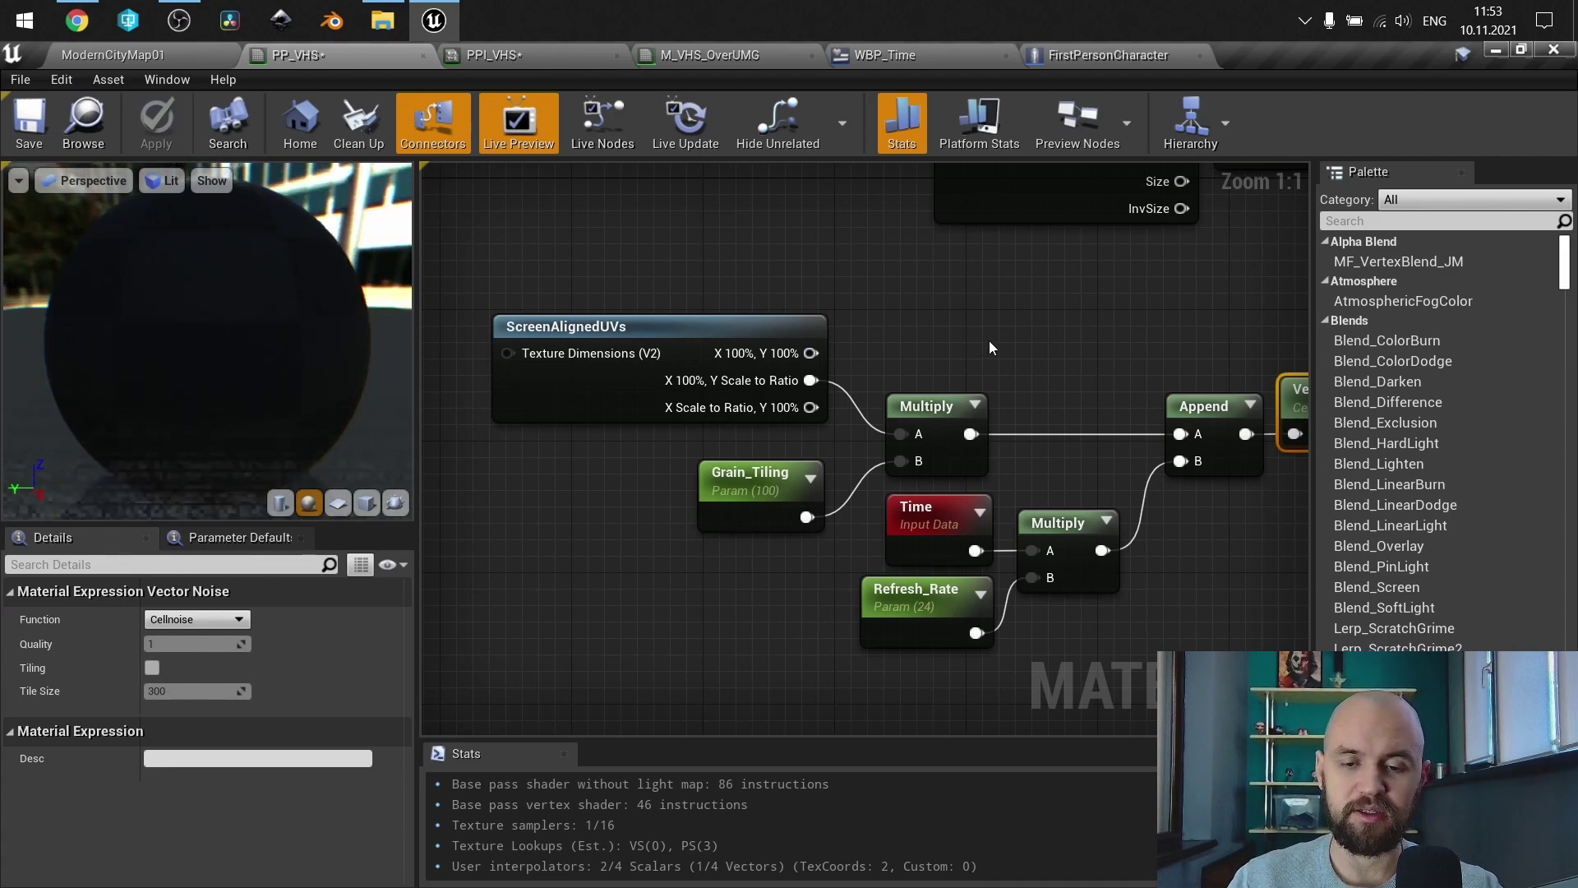
right_click_drag(989, 340, 844, 333)
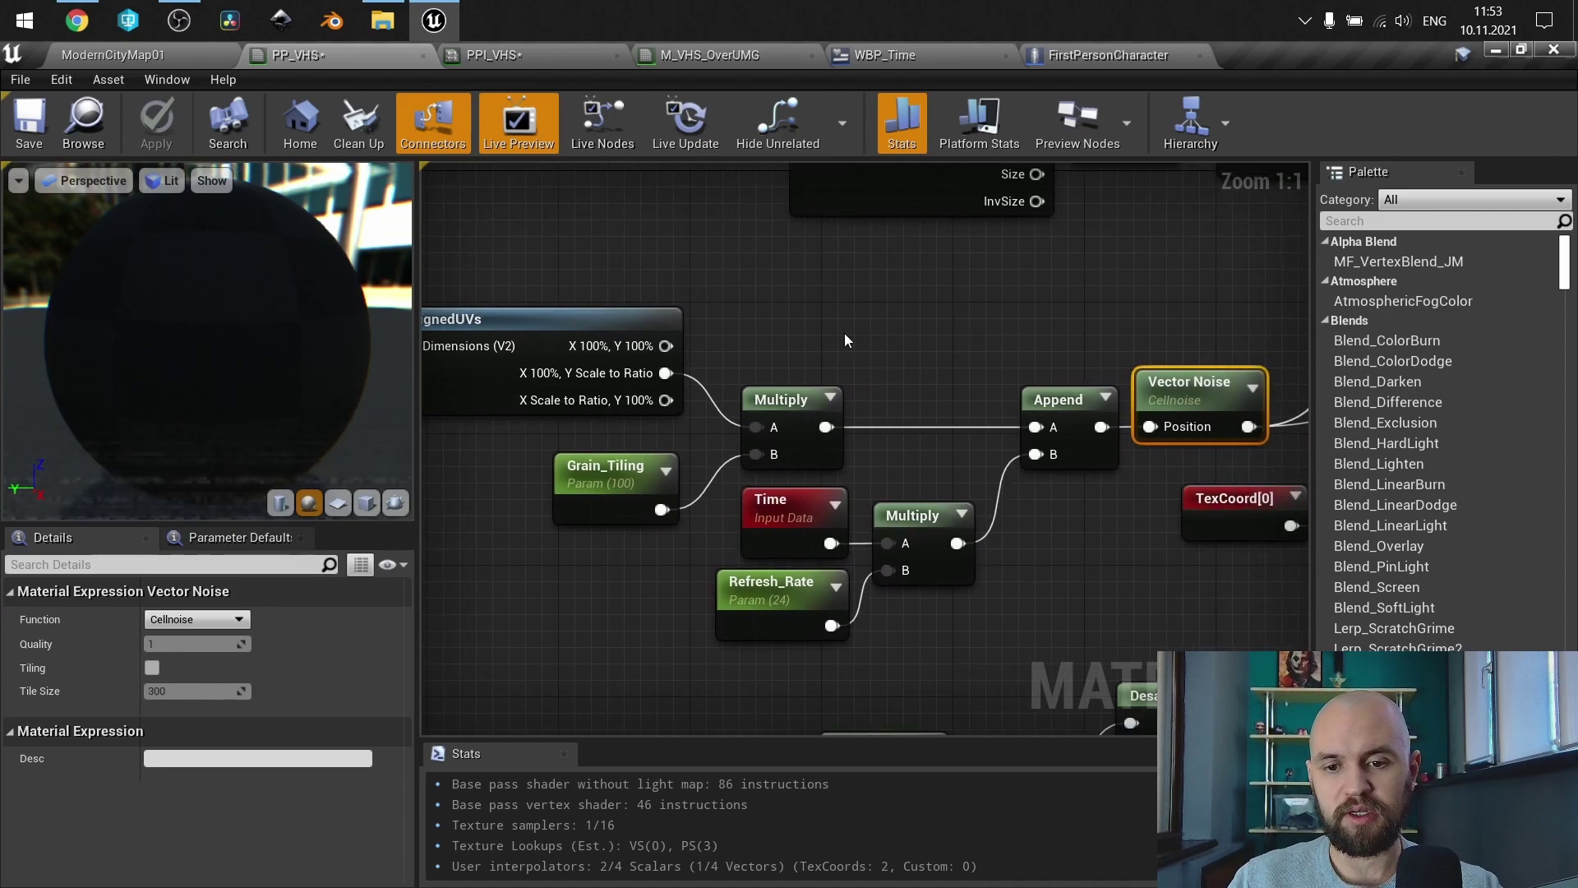
left_click(845, 333)
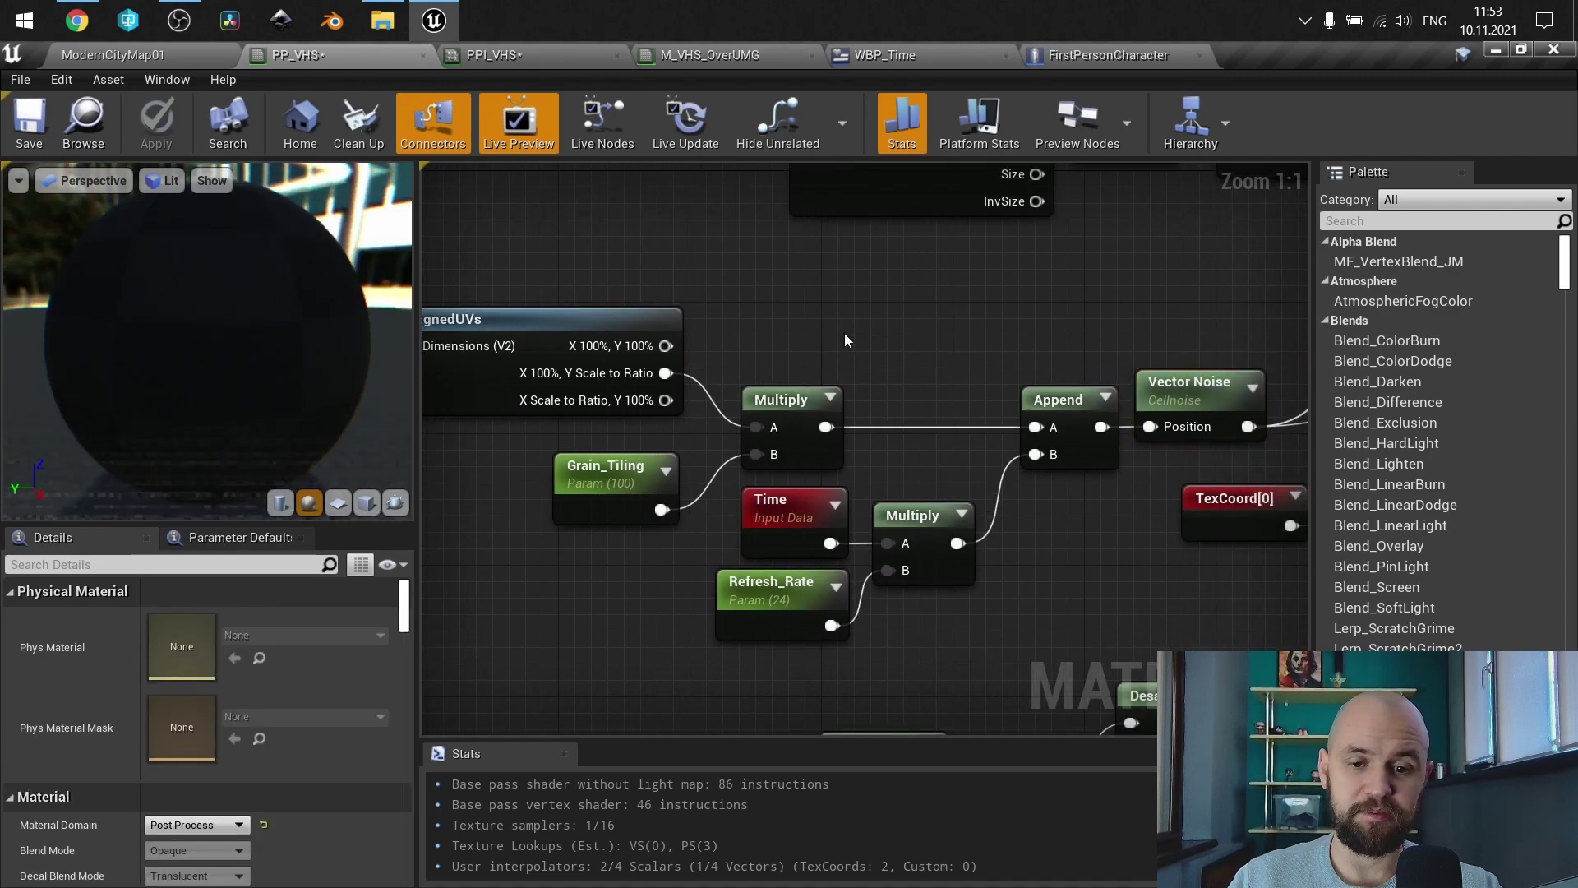
Step: Examine the Time and Refresh_Rate multiplication feeding the grain Append, and inspect the Refresh_Rate parameter's details
right_click_drag(803, 463, 834, 431)
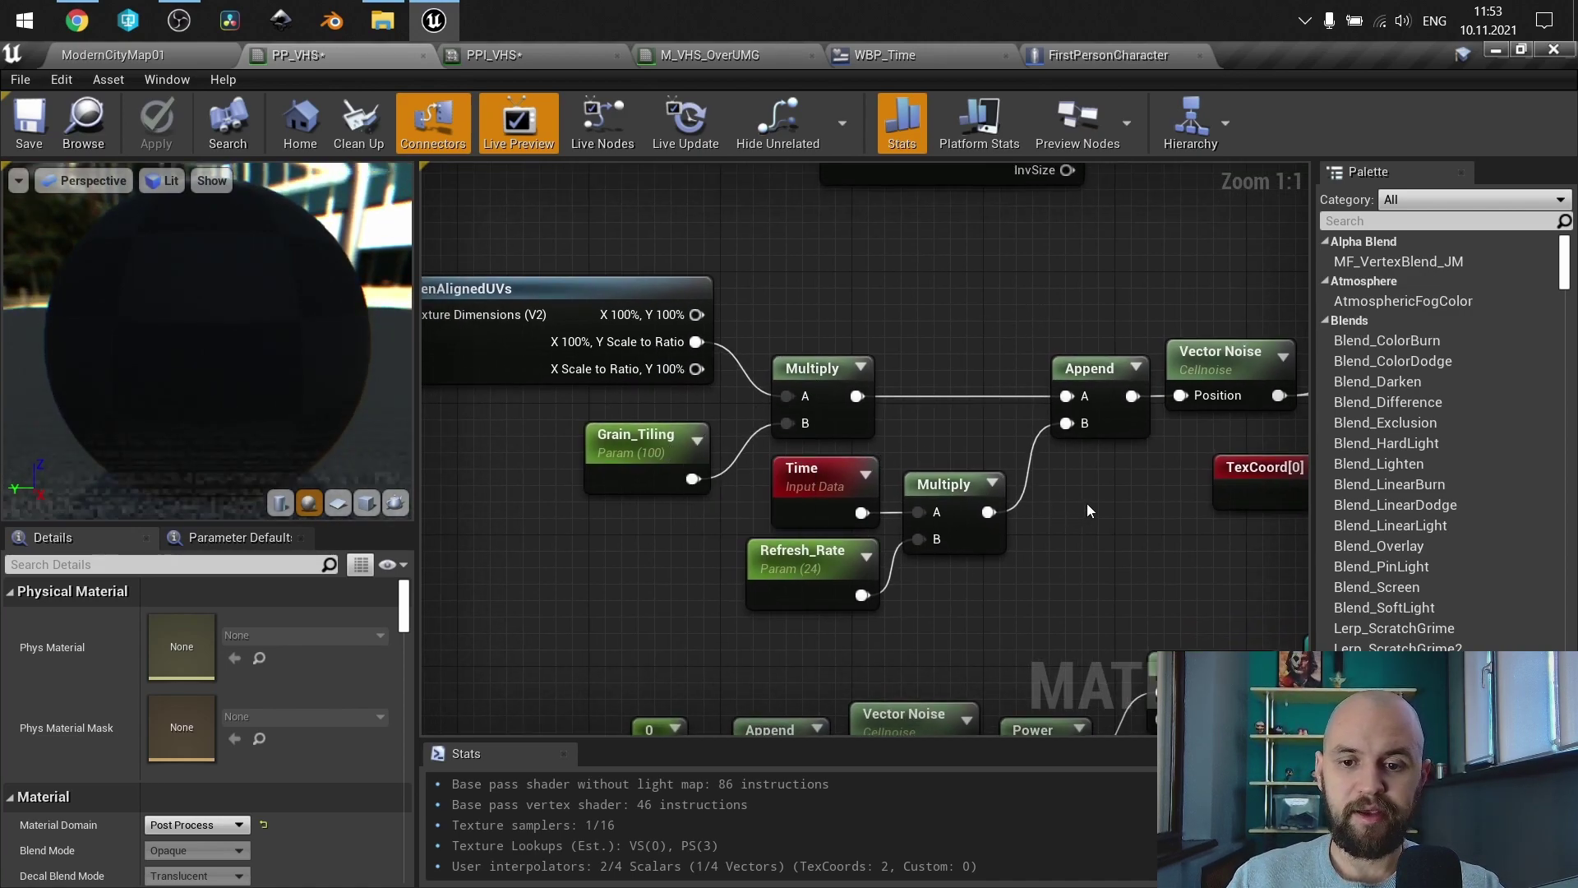
left_click_drag(970, 449, 828, 440)
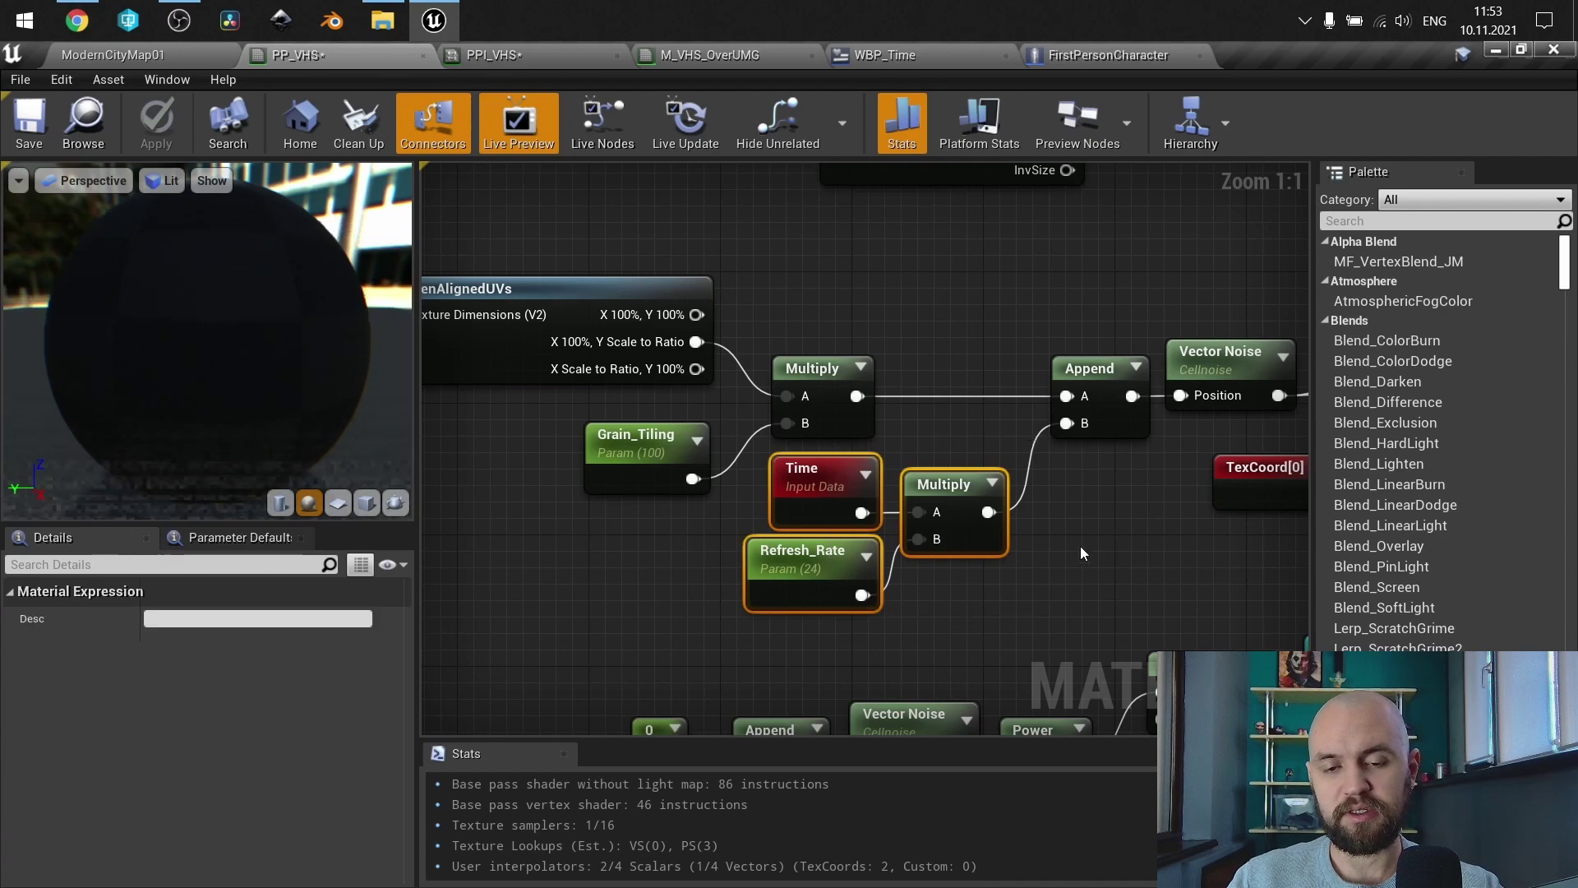
left_click(1053, 558)
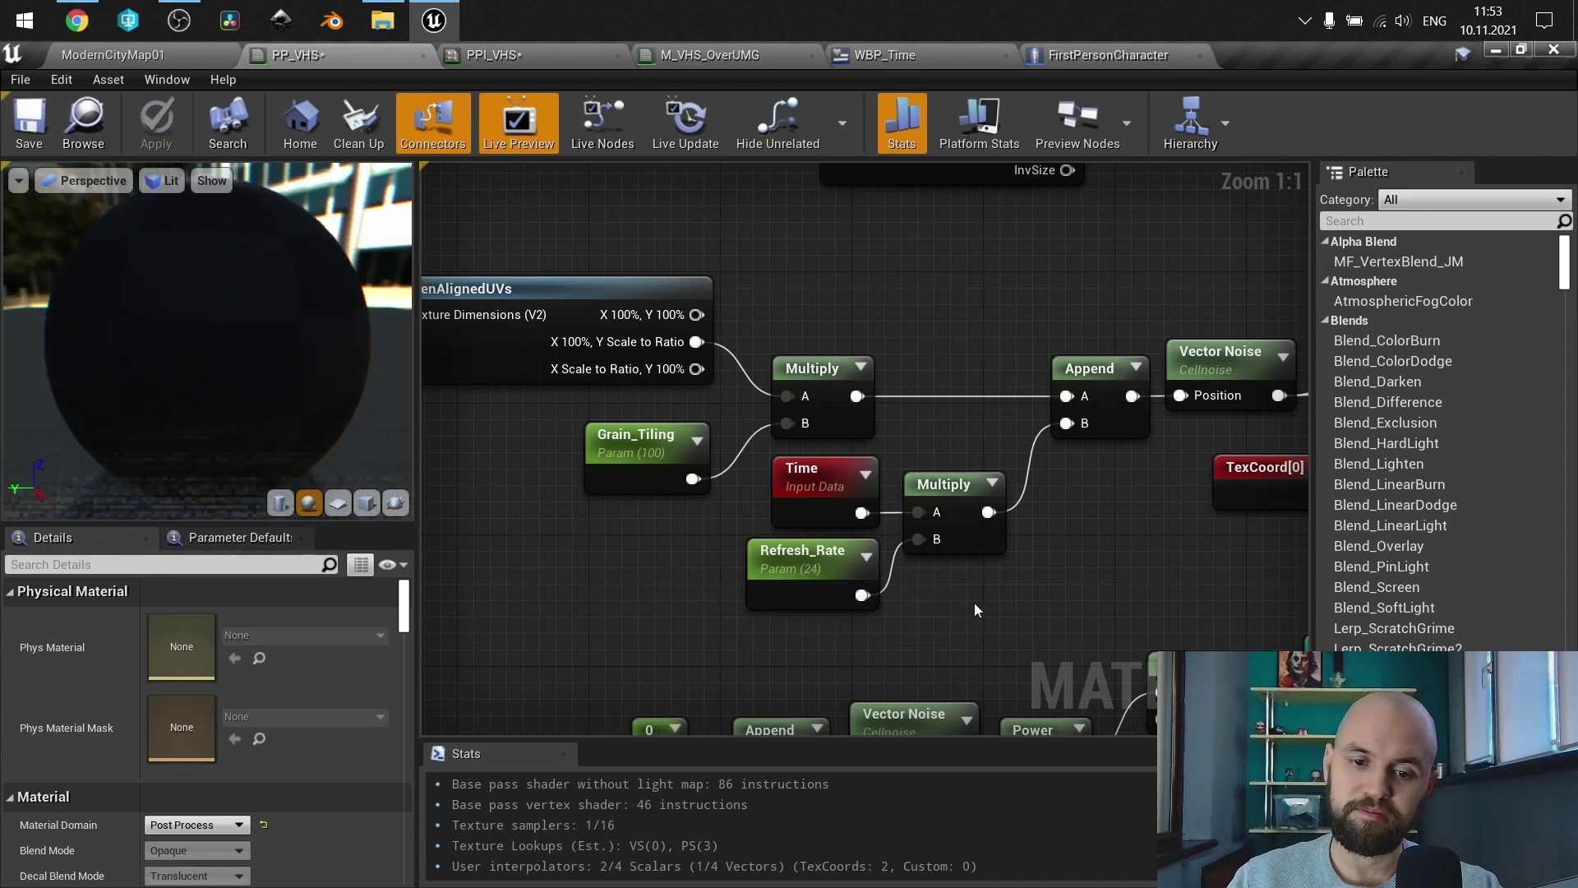
left_click_drag(983, 616, 772, 475)
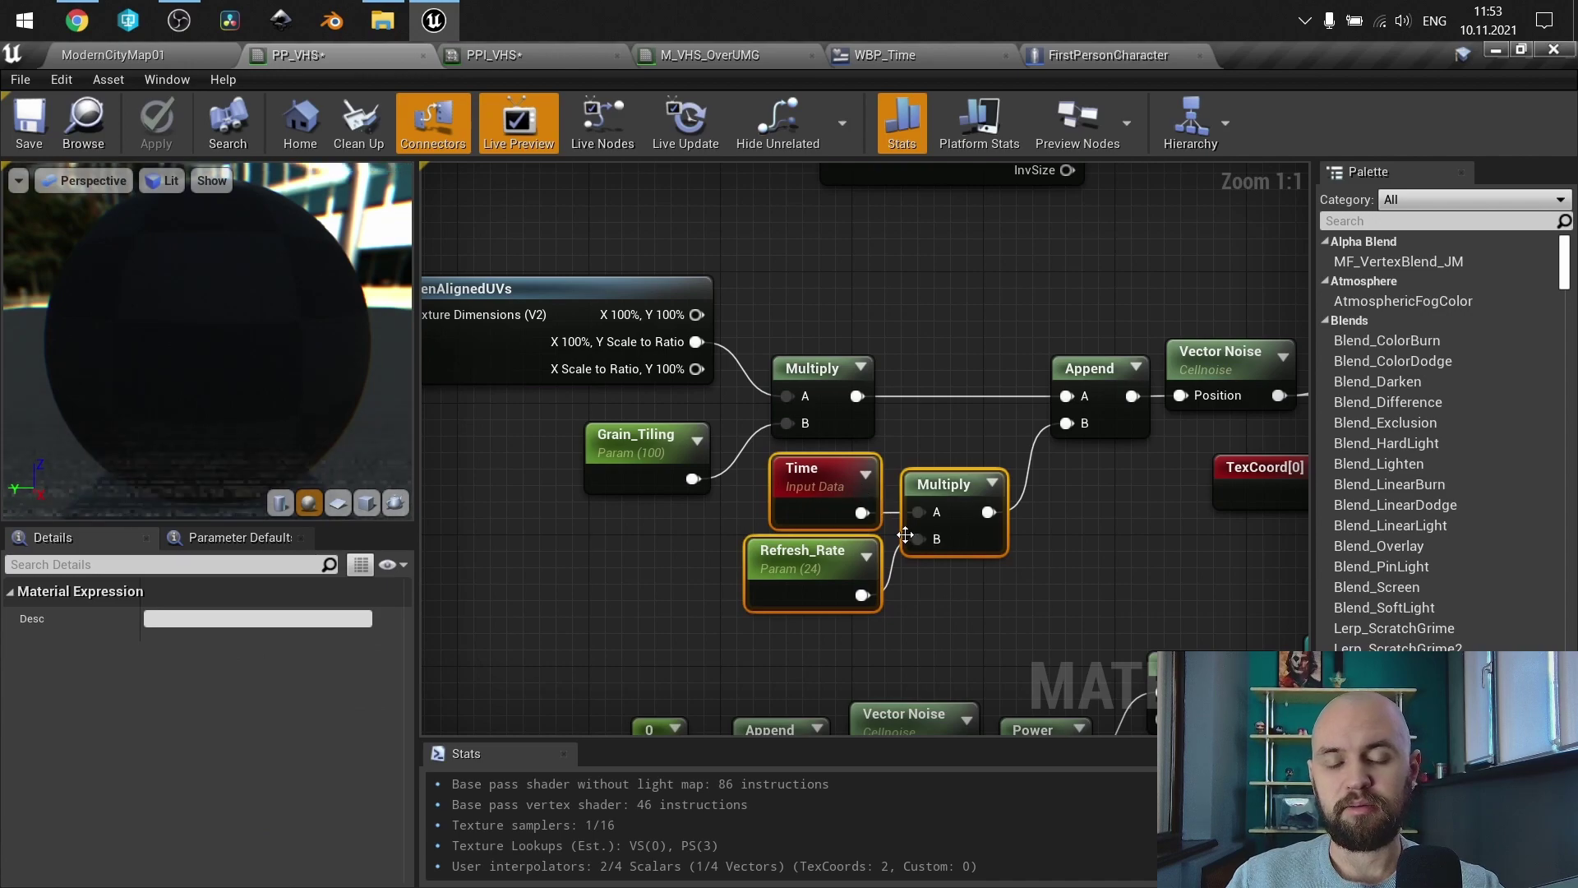
left_click(994, 556)
left_click(840, 576)
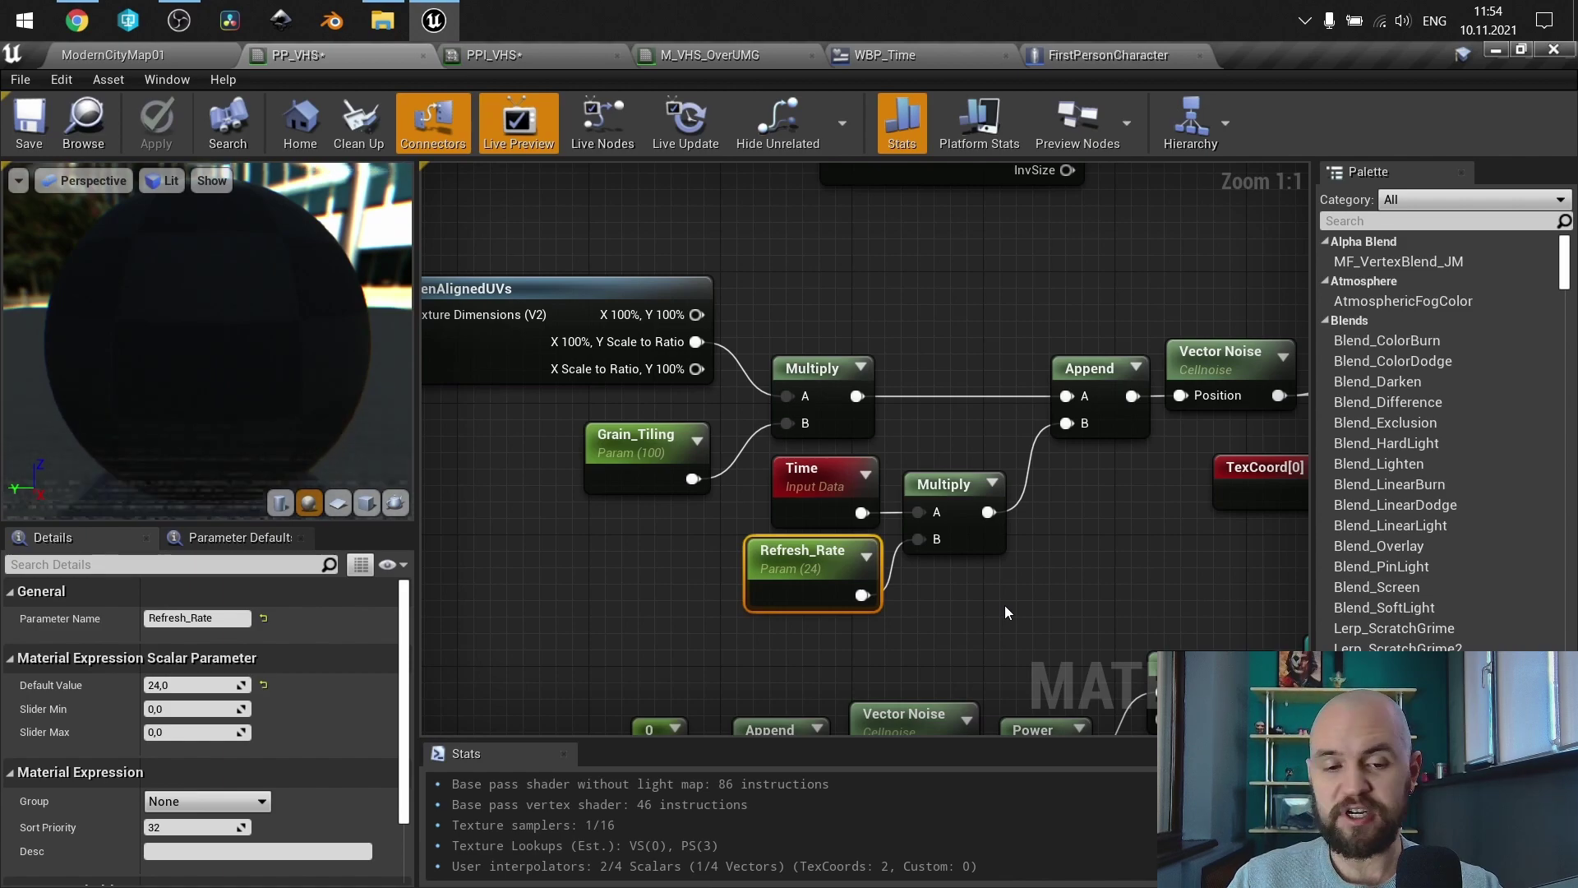
Step: Connect the grain Vector Noise output directly to Emissive Color on the PP_VHS output node to isolate the noise
right_click_drag(1057, 559, 766, 624)
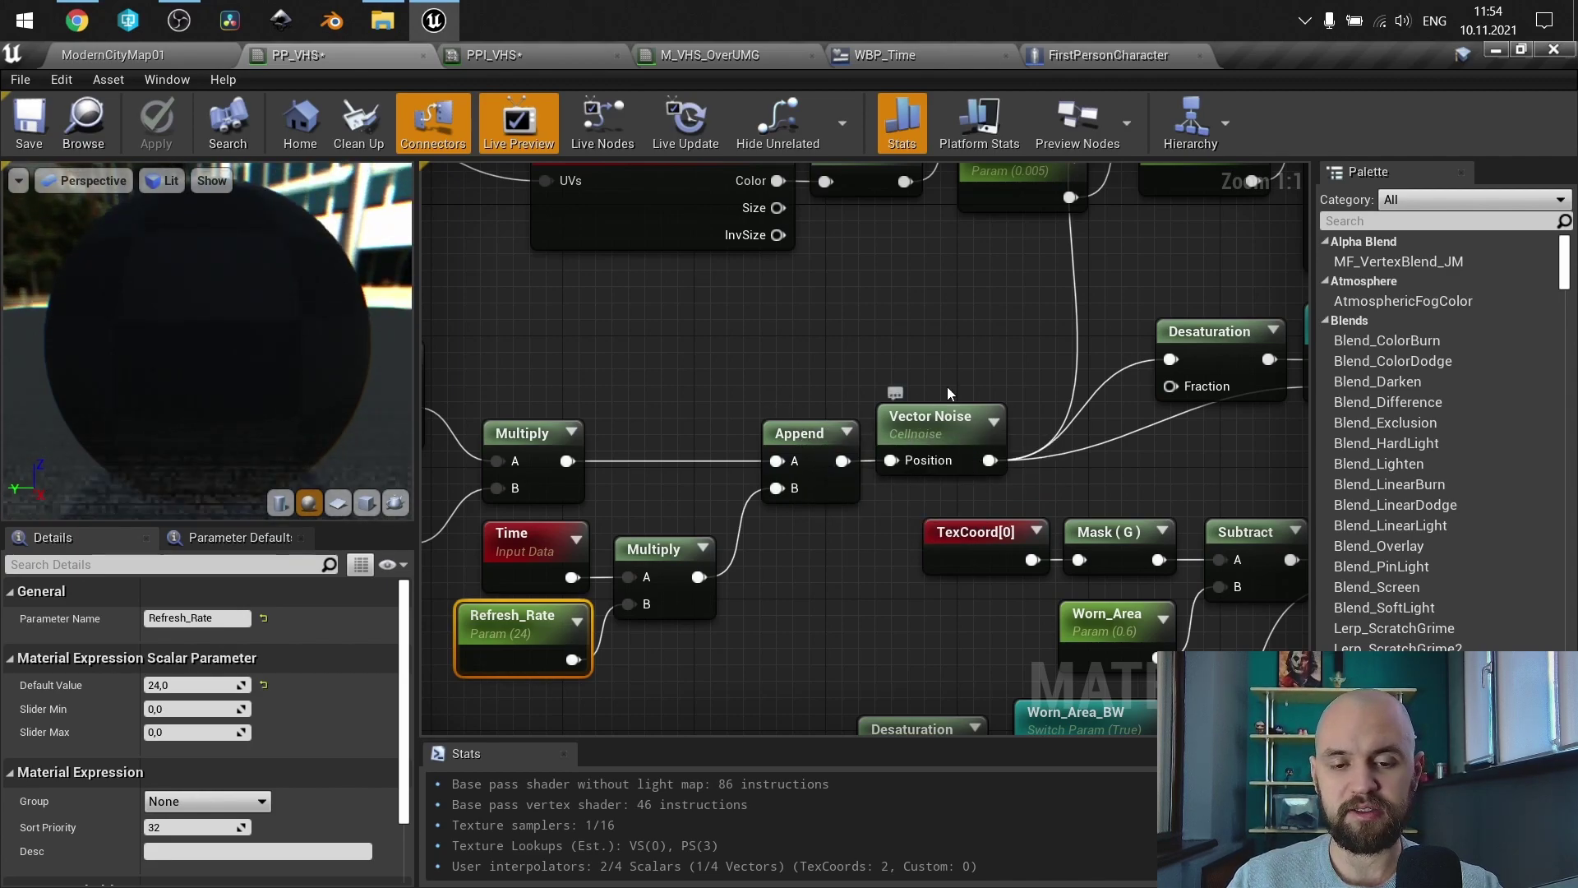
scroll(951, 398, "down", 1)
left_click(946, 427)
right_click_drag(1043, 457, 804, 508)
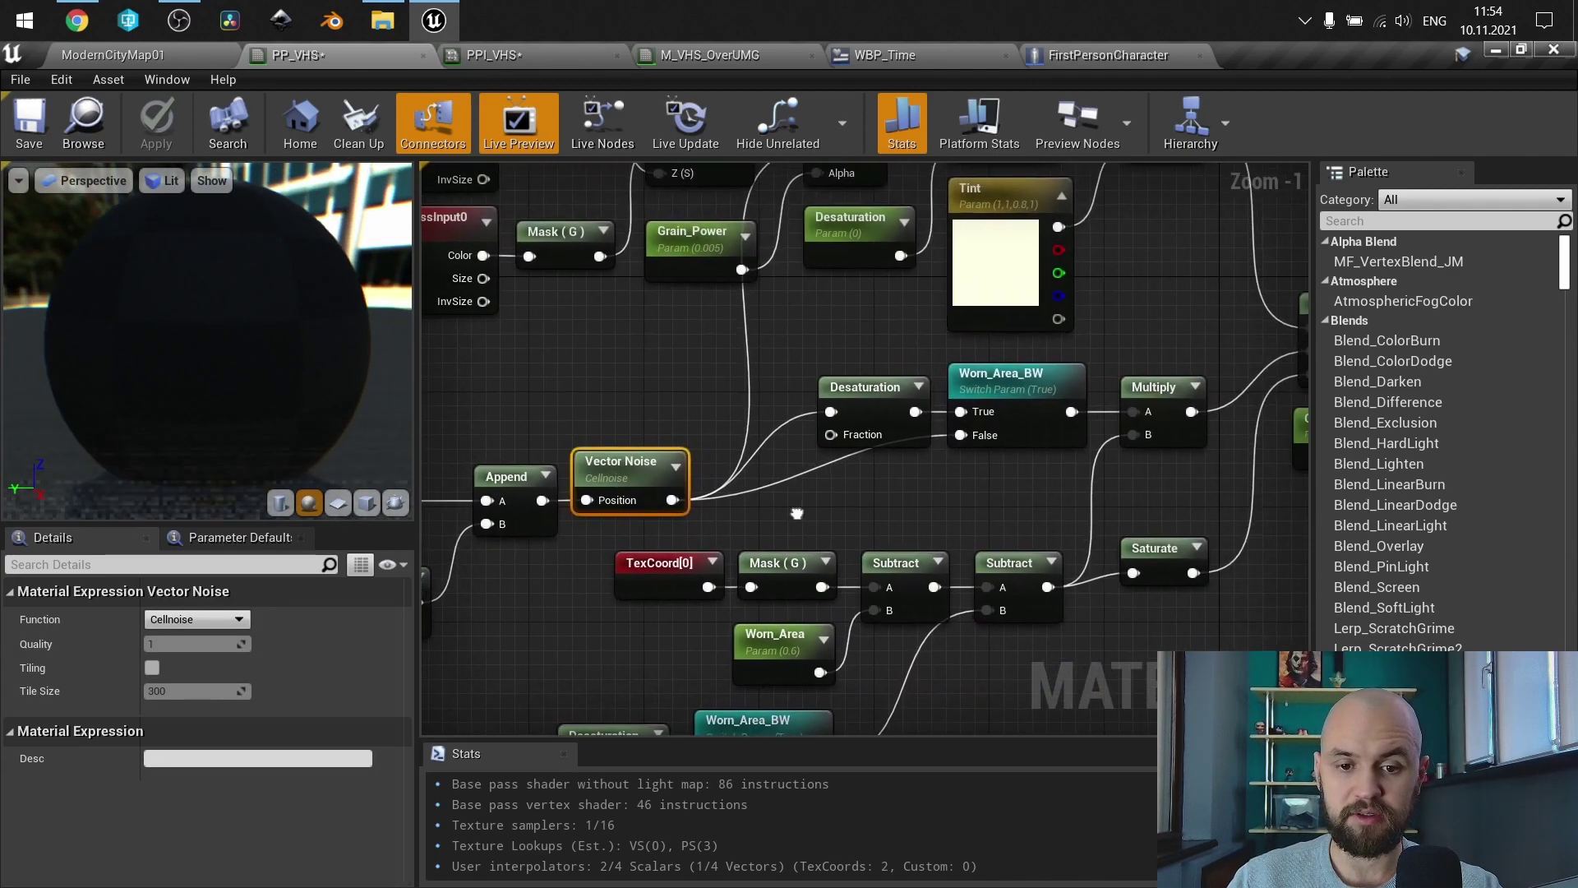
left_click_drag(679, 495, 1093, 323)
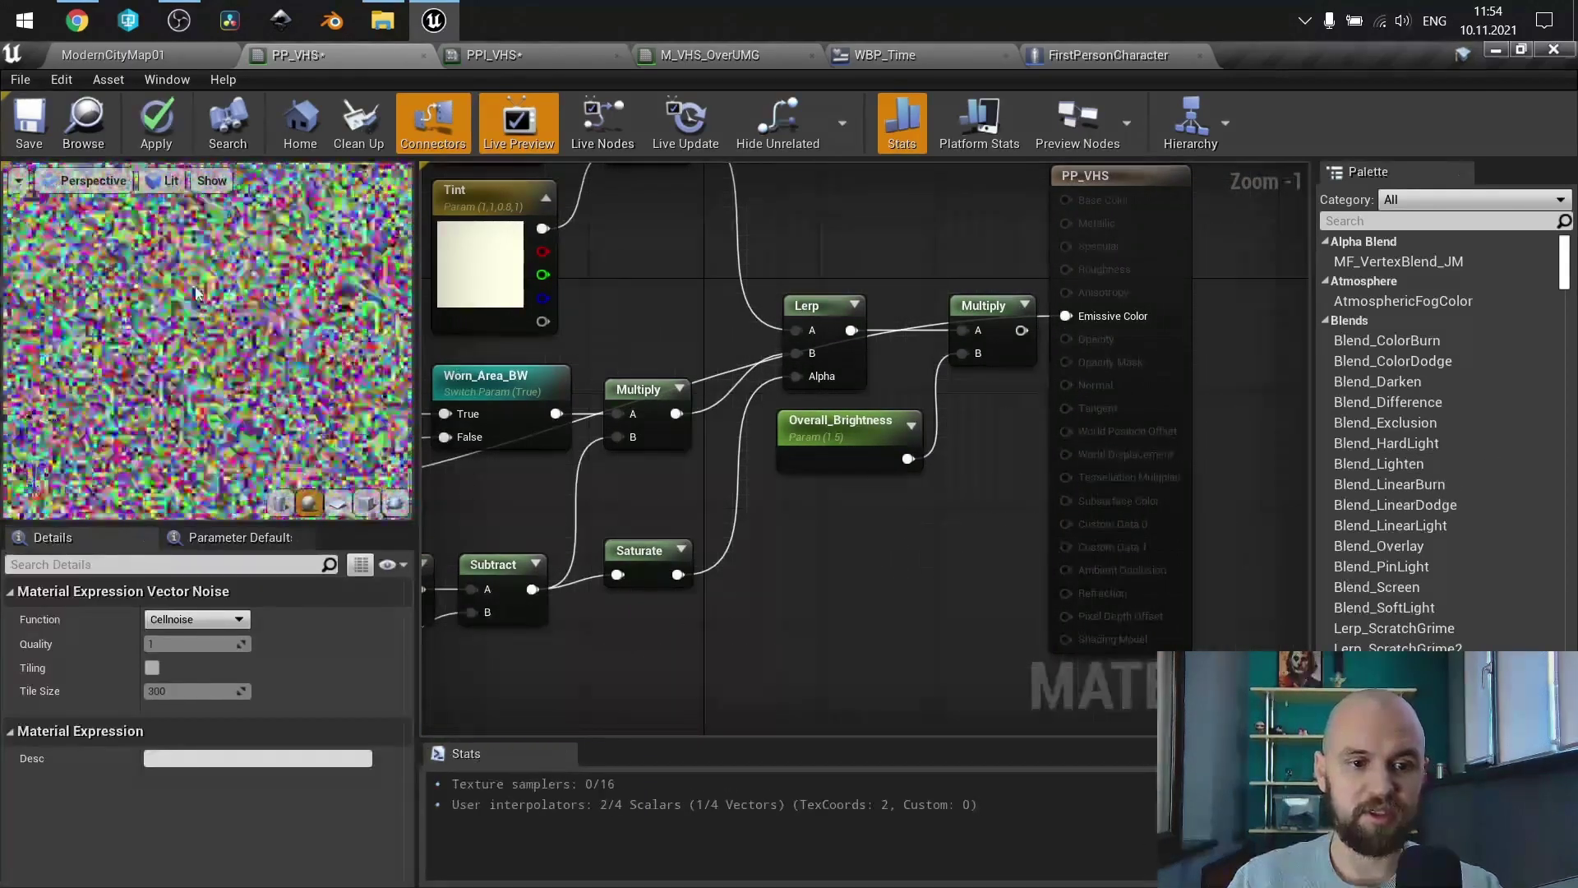
Step: Follow the grain Vector Noise into the Worn_Area_BW switch and connect its desaturated noise to Emissive Color on the PP_VHS output node
right_click_drag(909, 485, 1456, 476)
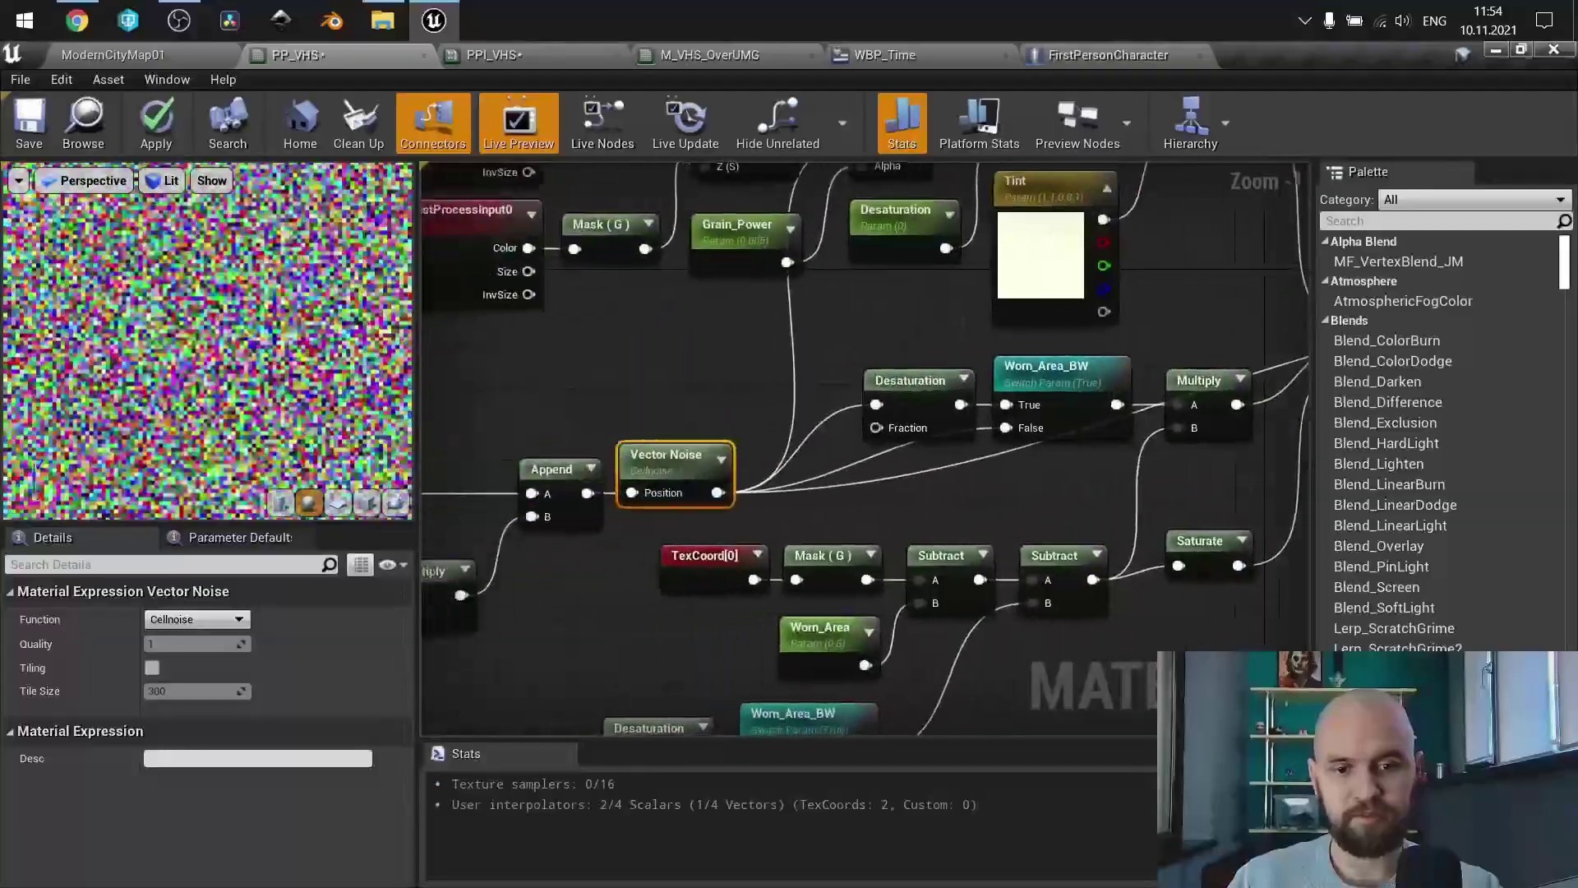
right_click_drag(1181, 489, 1312, 489)
right_click_drag(1021, 416, 834, 465)
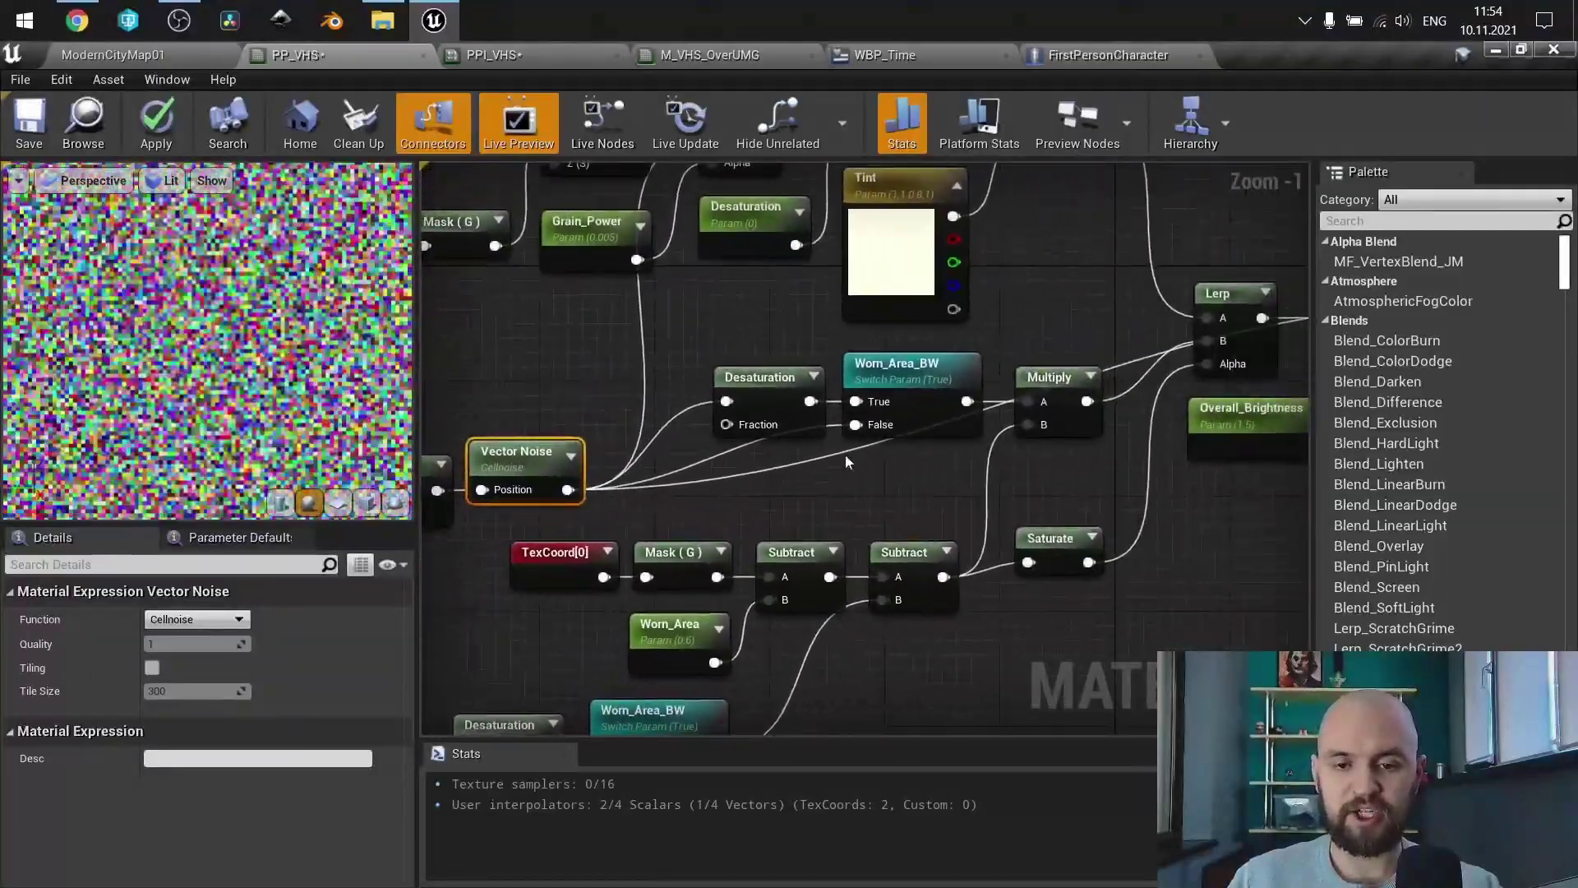
scroll(835, 464, "down", 1)
scroll(854, 459, "up", 1)
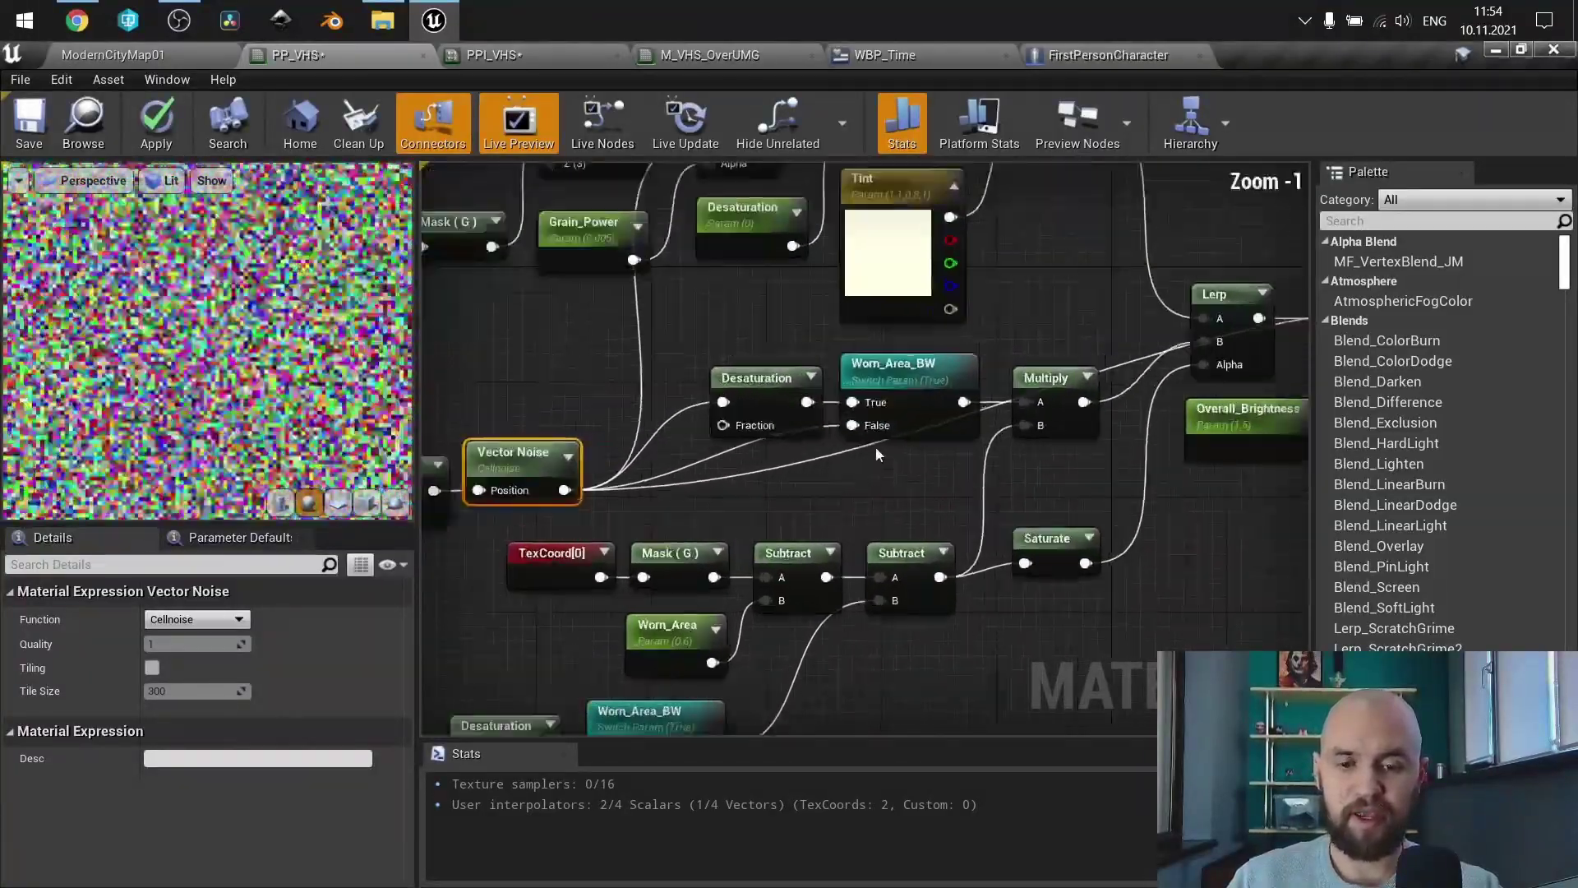
mouse_move(632, 726)
right_mouse_down()
mouse_move(722, 556)
mouse_move(615, 715)
right_mouse_up()
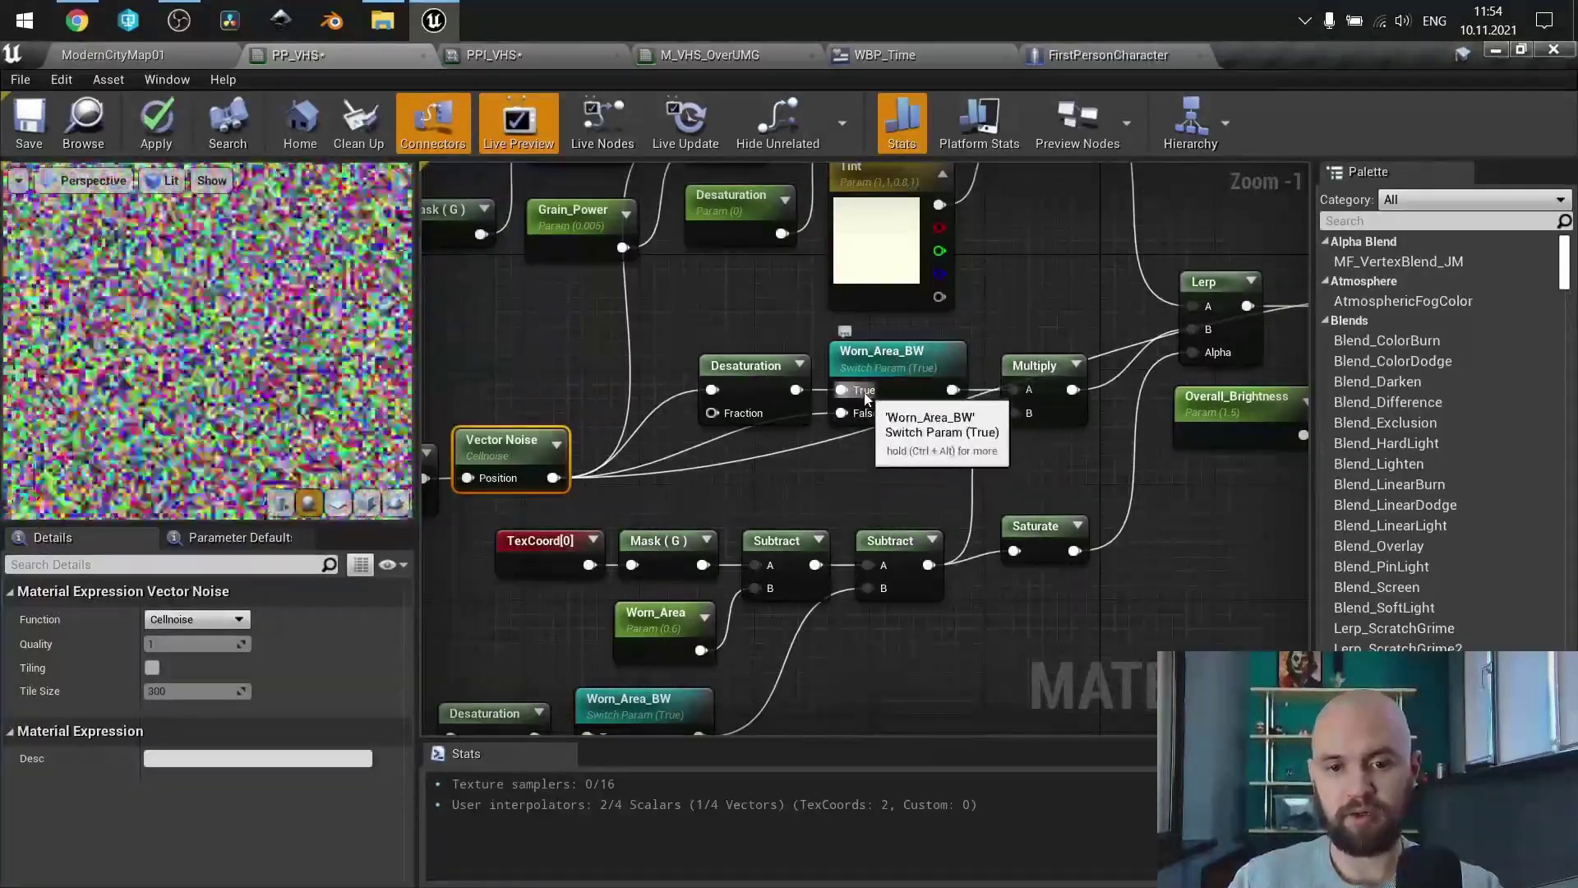
right_click_drag(883, 462, 748, 460)
left_click_drag(503, 492, 1171, 318)
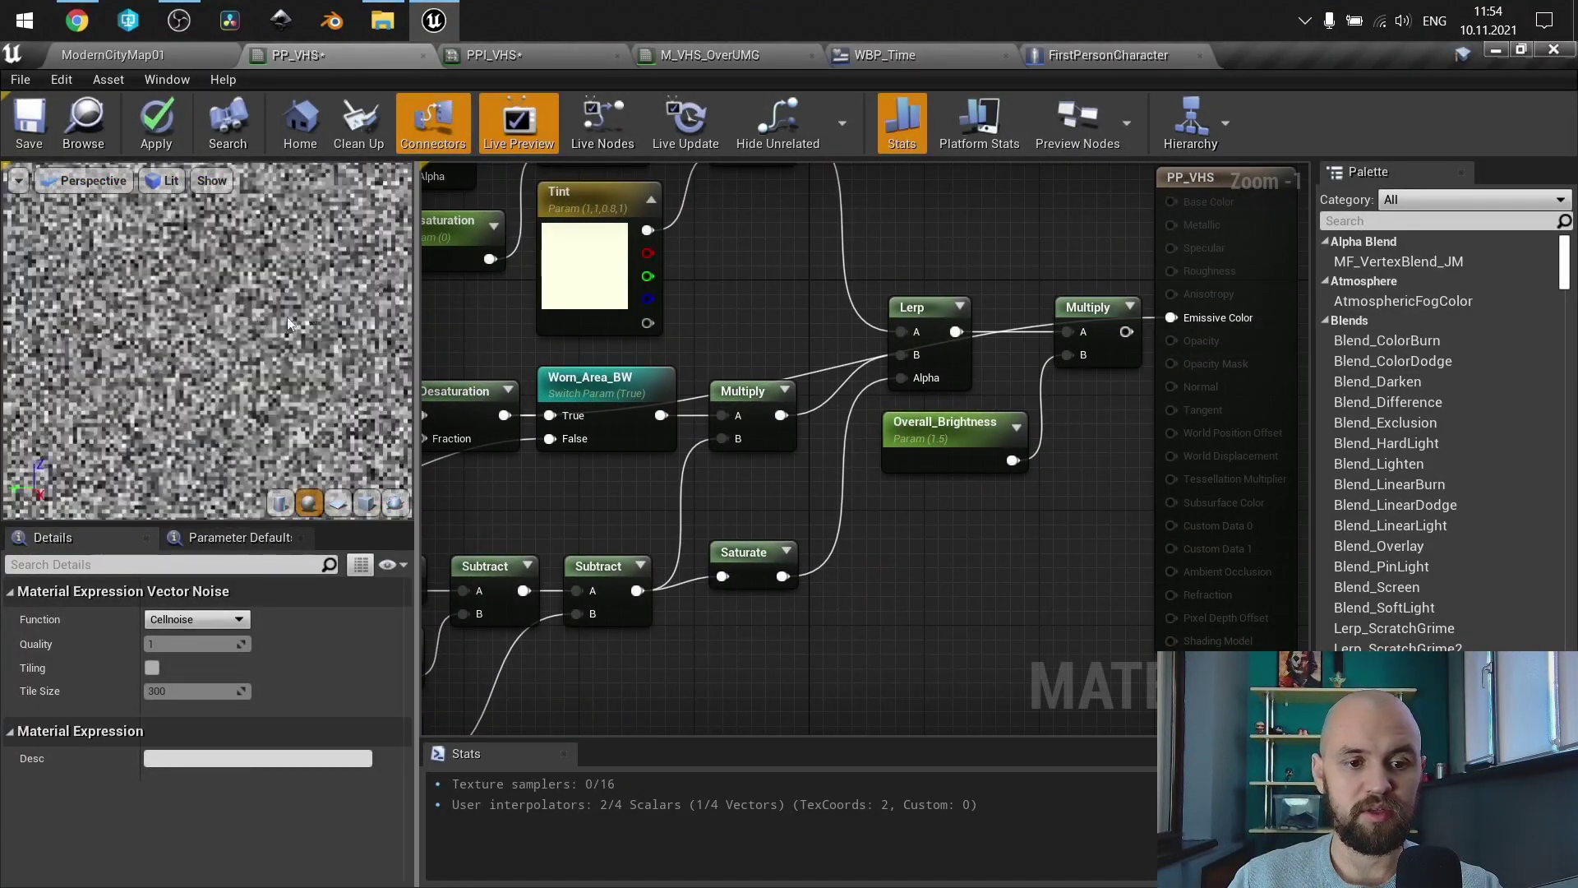
Step: Replace the Emissive Color link with the output of the Grain_Power Lerp and apply the material
left_click(1172, 318, "alt")
right_click_drag(1035, 400, 1114, 419)
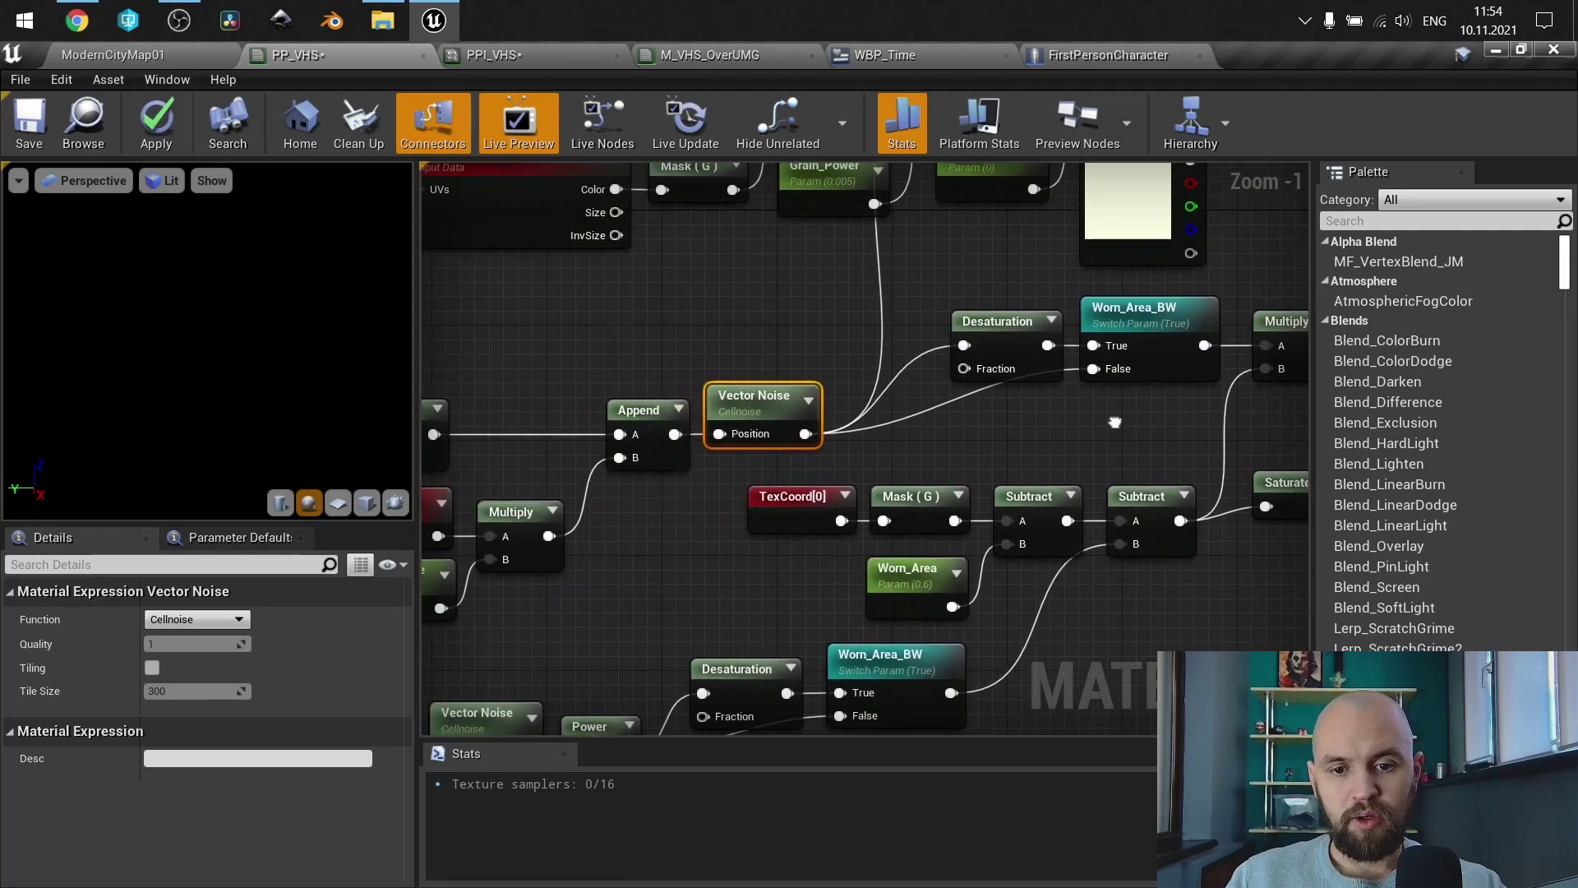
right_click_drag(904, 317, 901, 500)
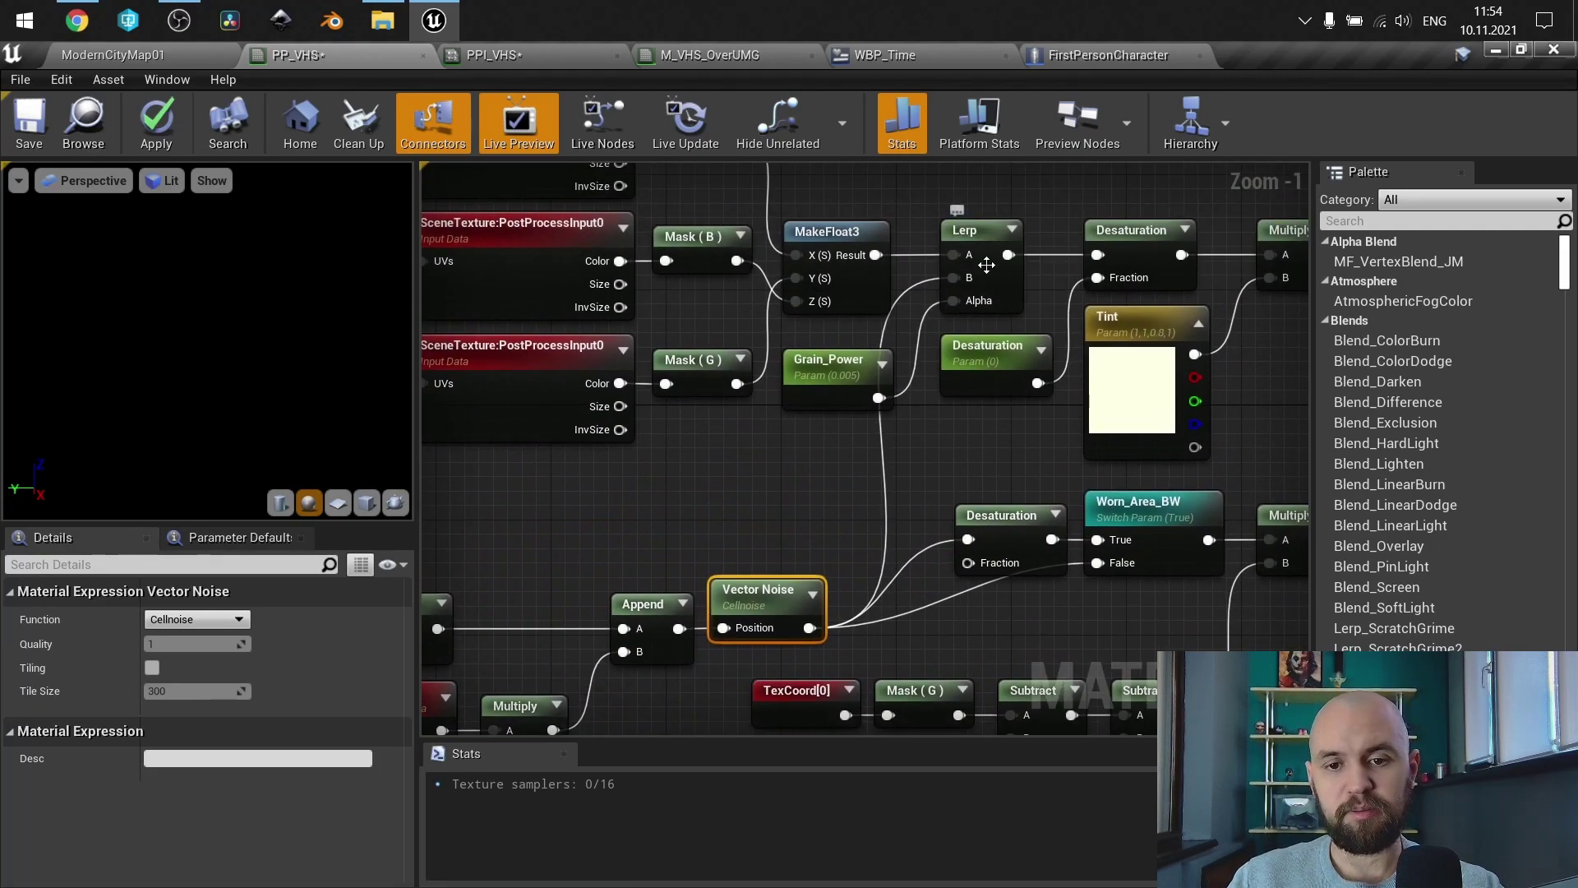
right_click_drag(881, 311, 1061, 451)
scroll(808, 359, "down", 1)
right_click_drag(809, 359, 1075, 351)
right_click_drag(816, 331, 366, 253)
scroll(816, 331, "up", 2)
right_click_drag(839, 596, 455, 424)
left_click_drag(1433, 537, 1102, 493)
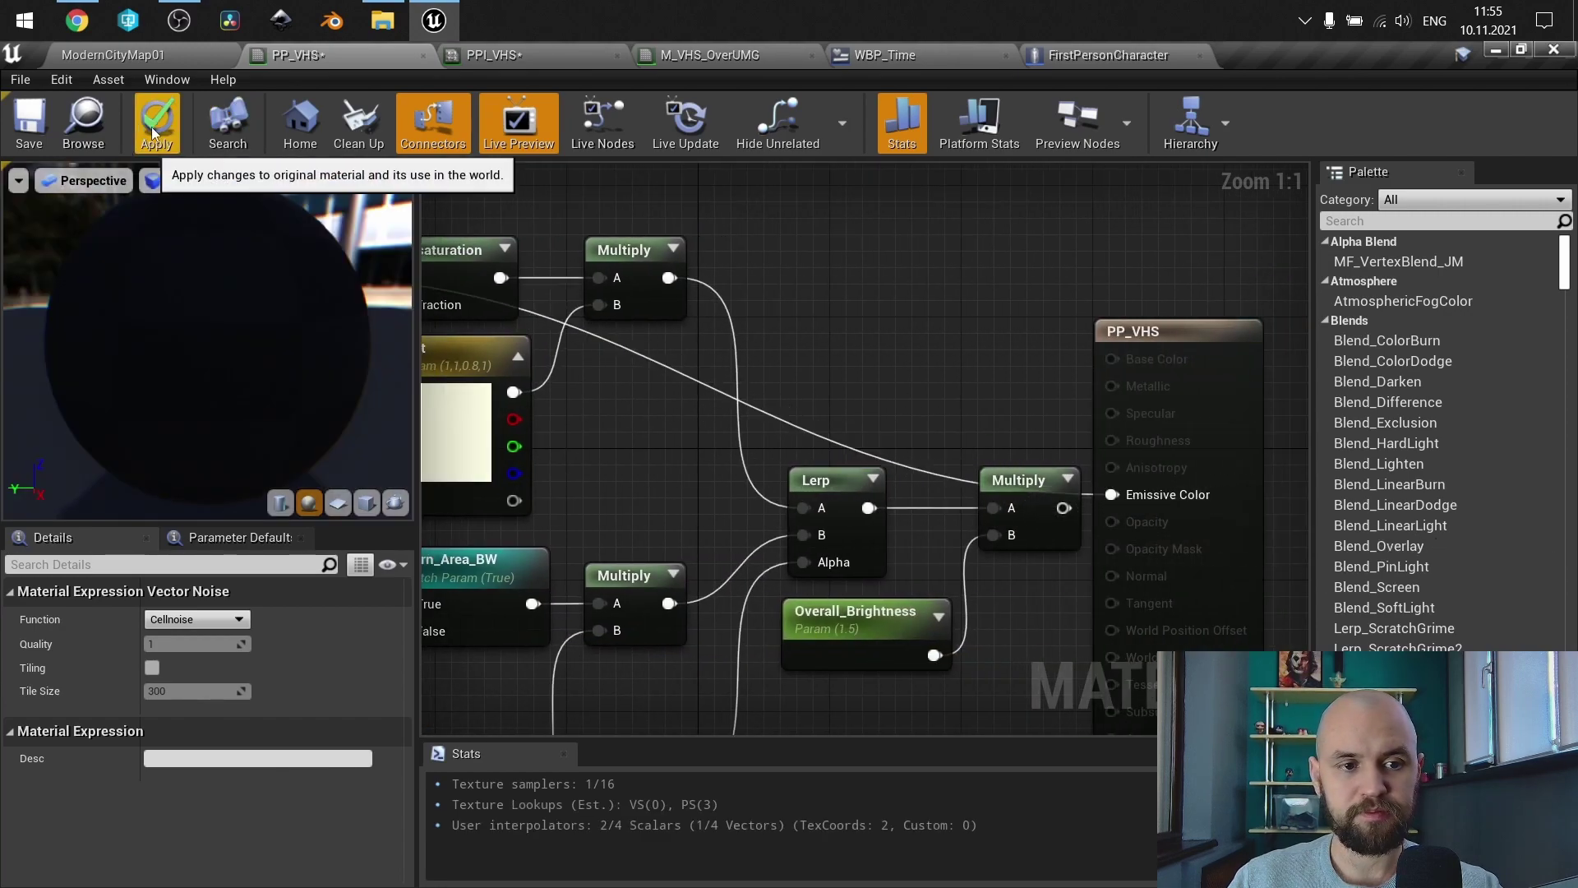
left_click(156, 126)
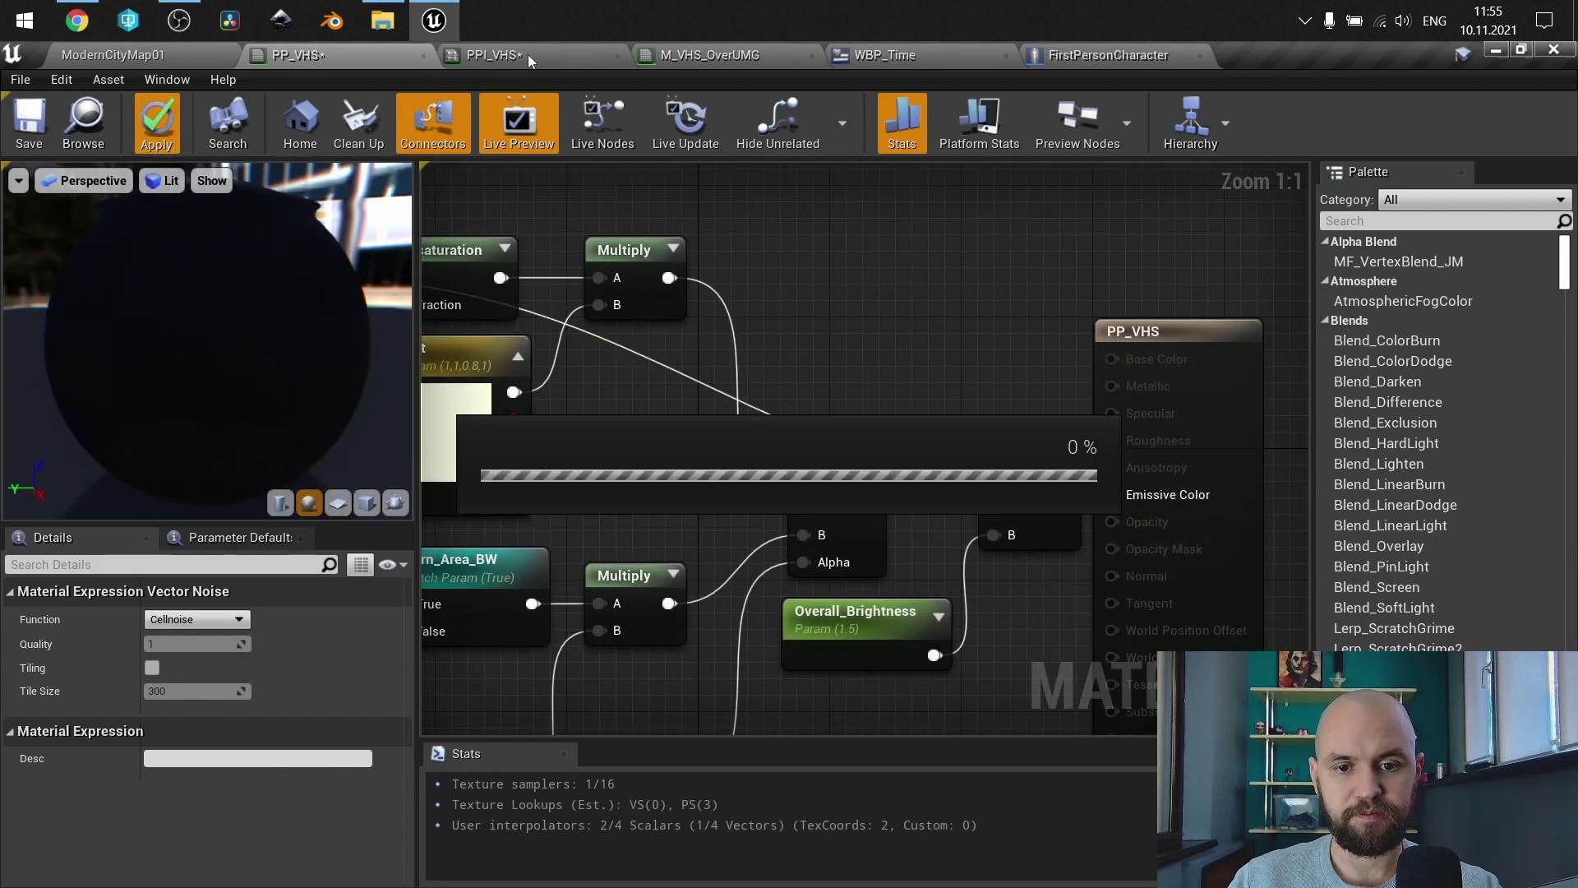
Step: In the PPI_VHS instance, test Grain_Power at 1, 0 and 0,2, finishing at 0,02
left_click(528, 55)
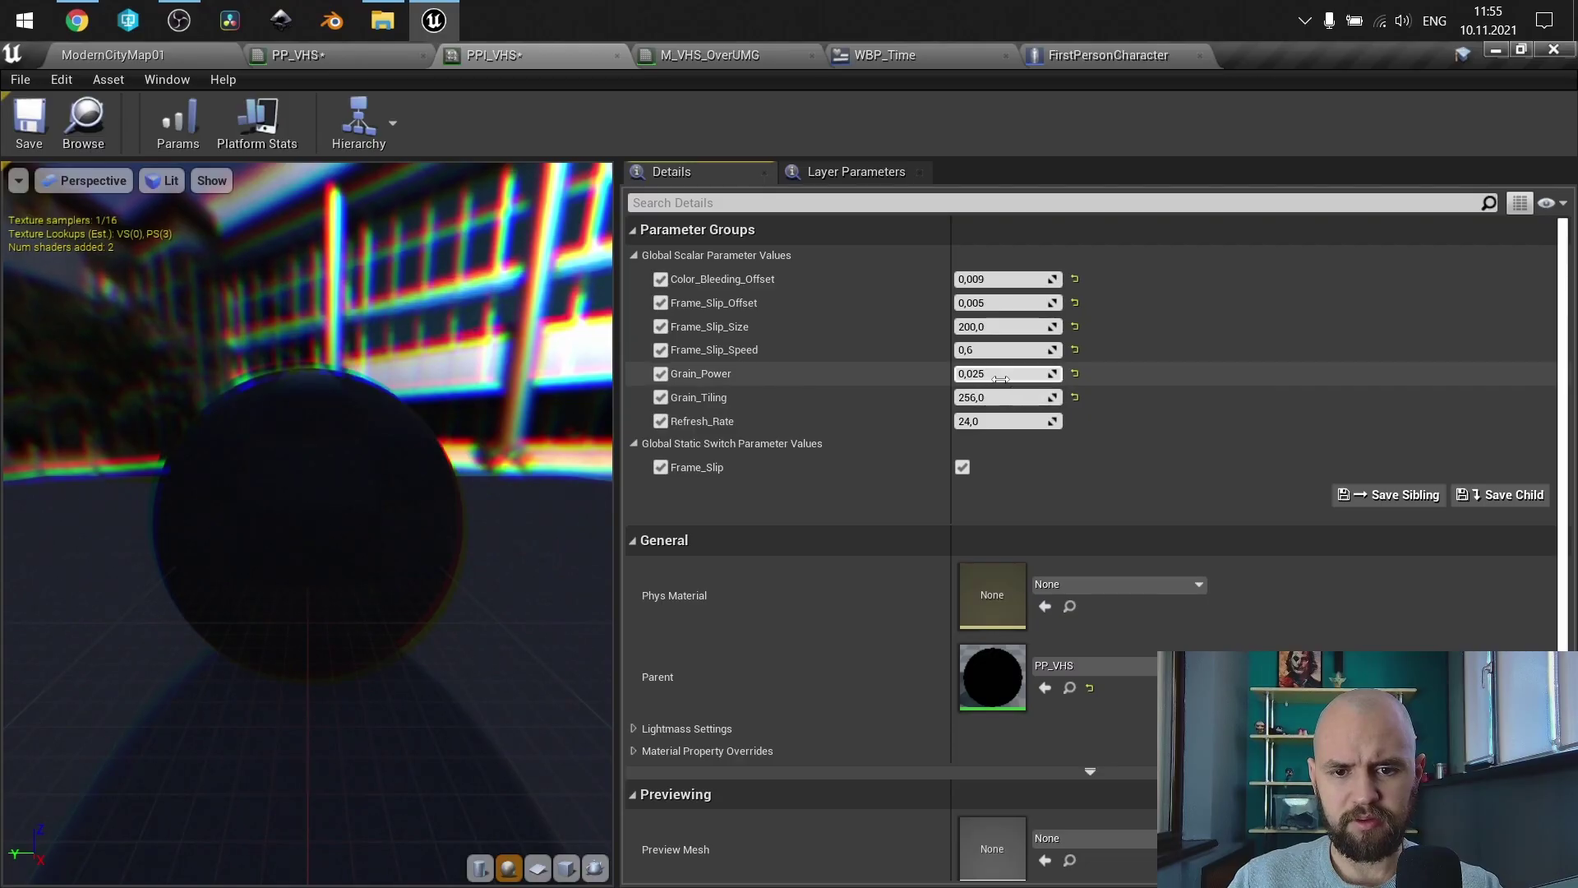
type("1")
key("Return")
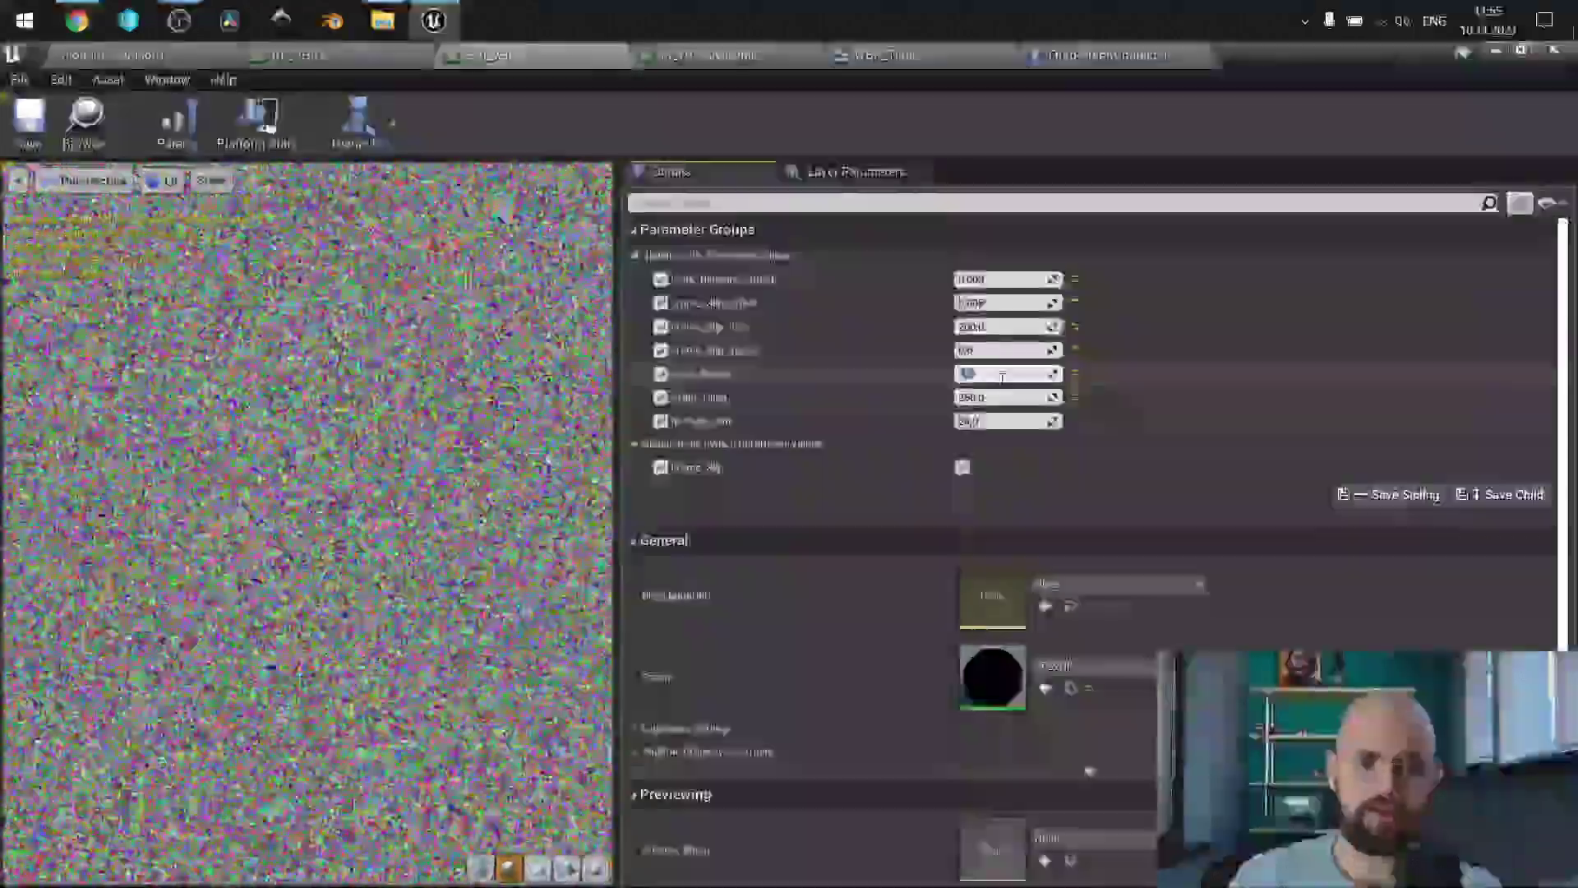
type("0")
key("Return")
type("0,2")
key("Return")
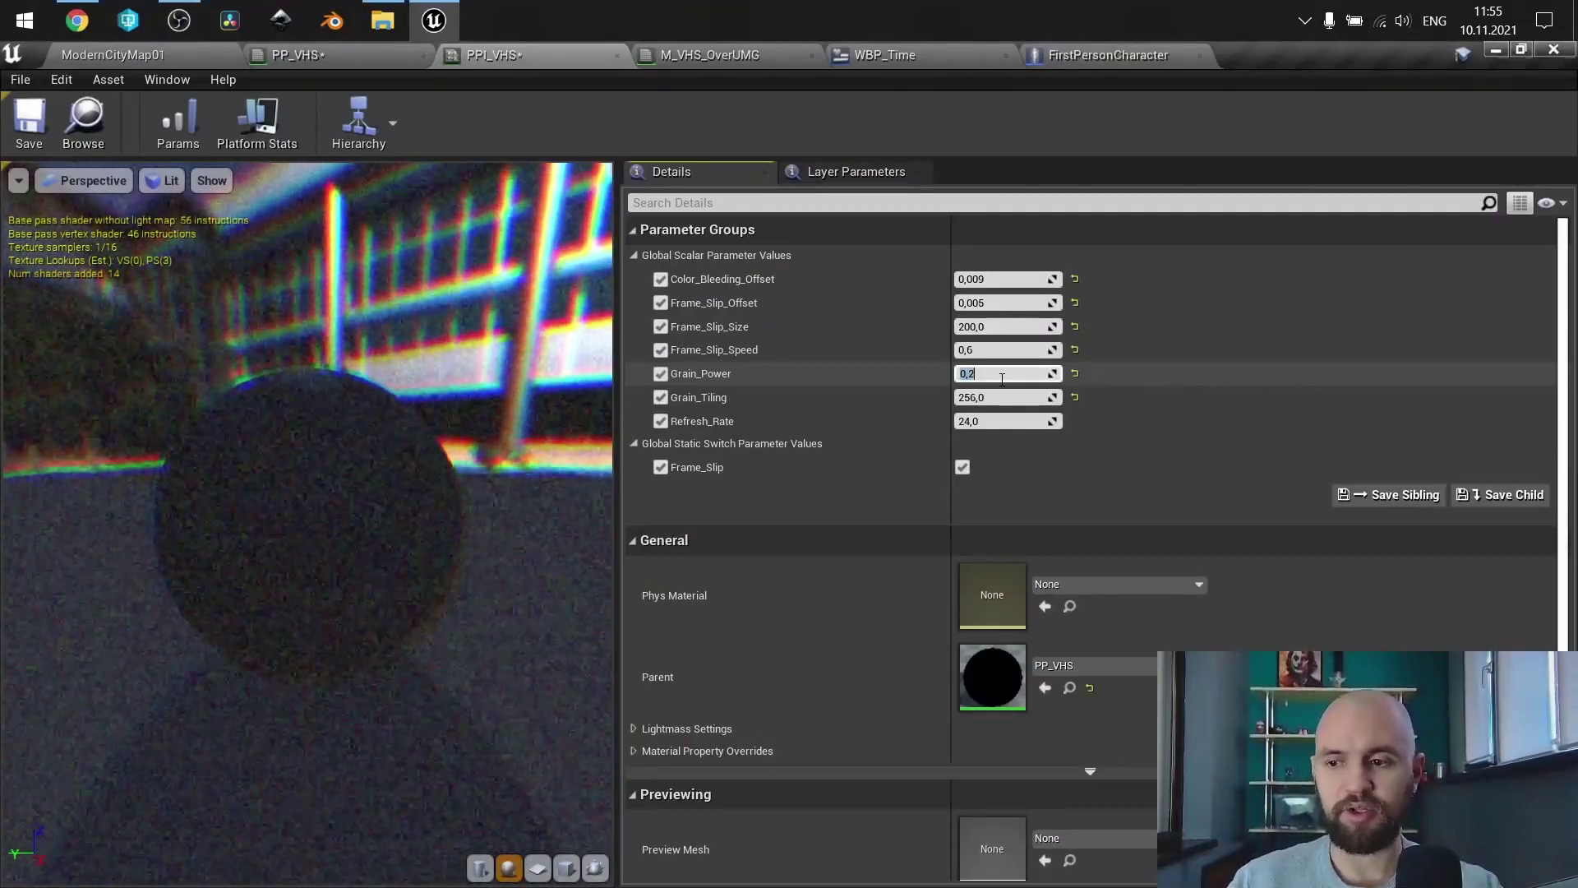
type(".02")
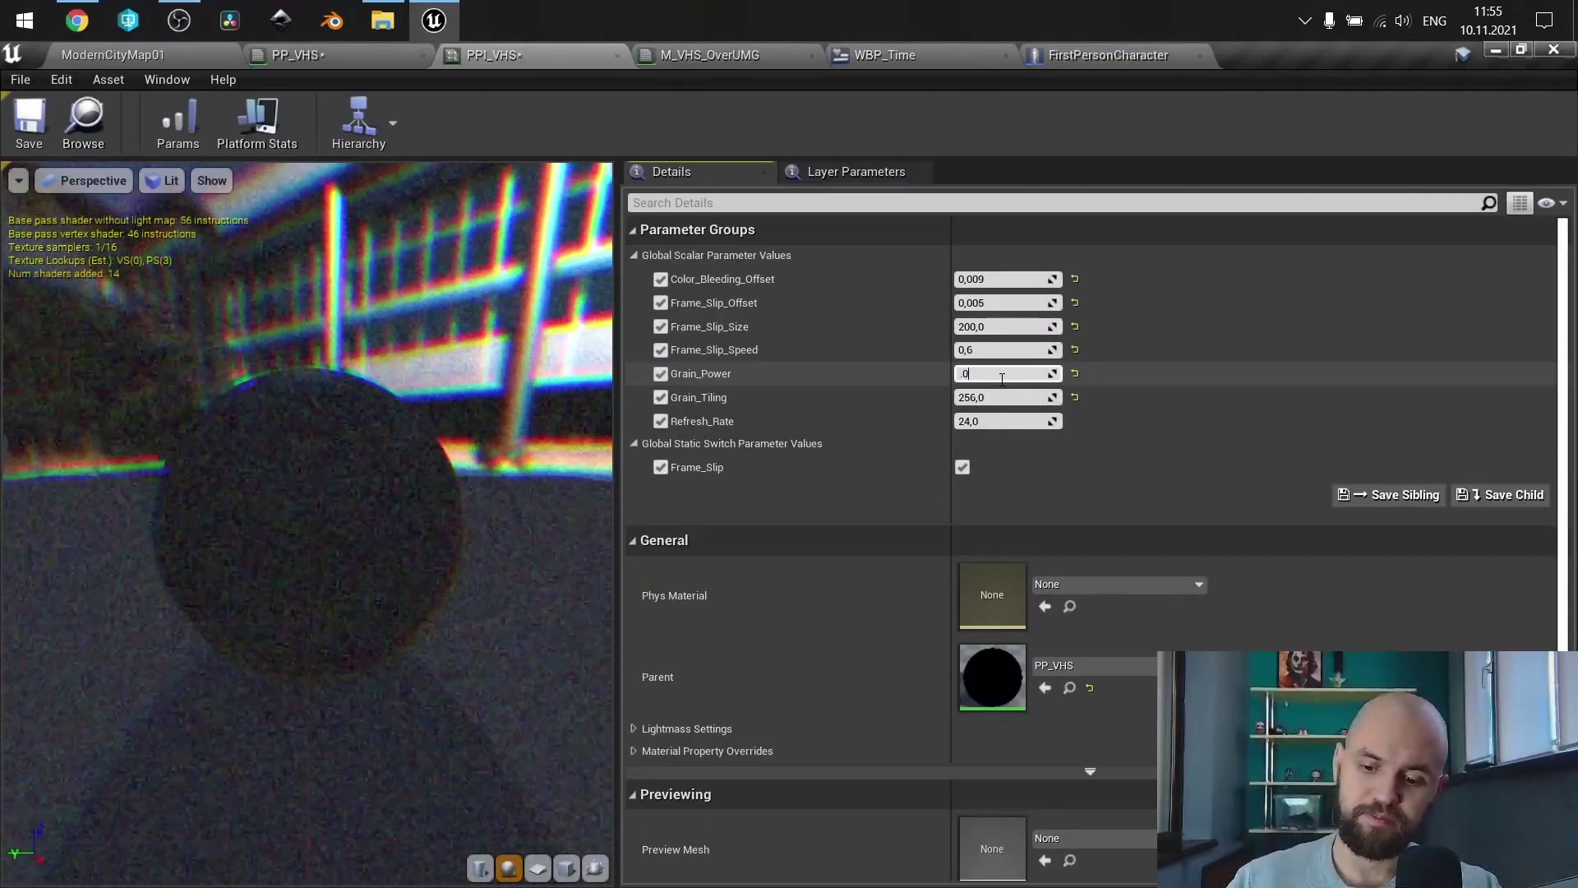
key("Return")
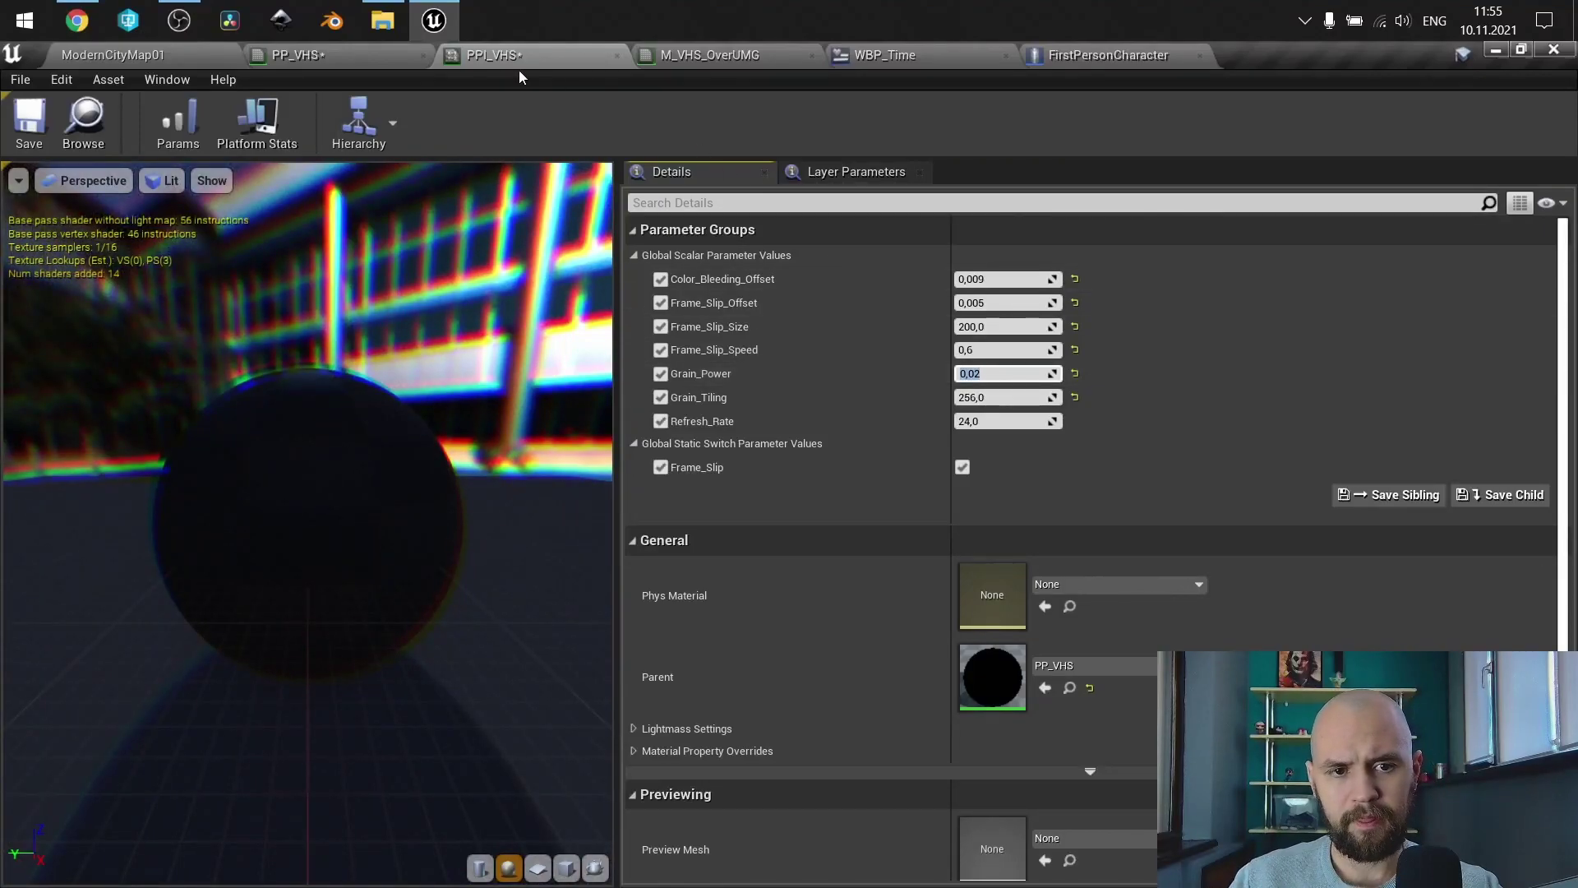
Step: Return to the PP_VHS graph and disconnect the grain Lerp from Emissive Color
left_click(341, 55)
left_click(860, 451, "alt")
scroll(846, 373, "down", 2)
right_click_drag(846, 373, 856, 613)
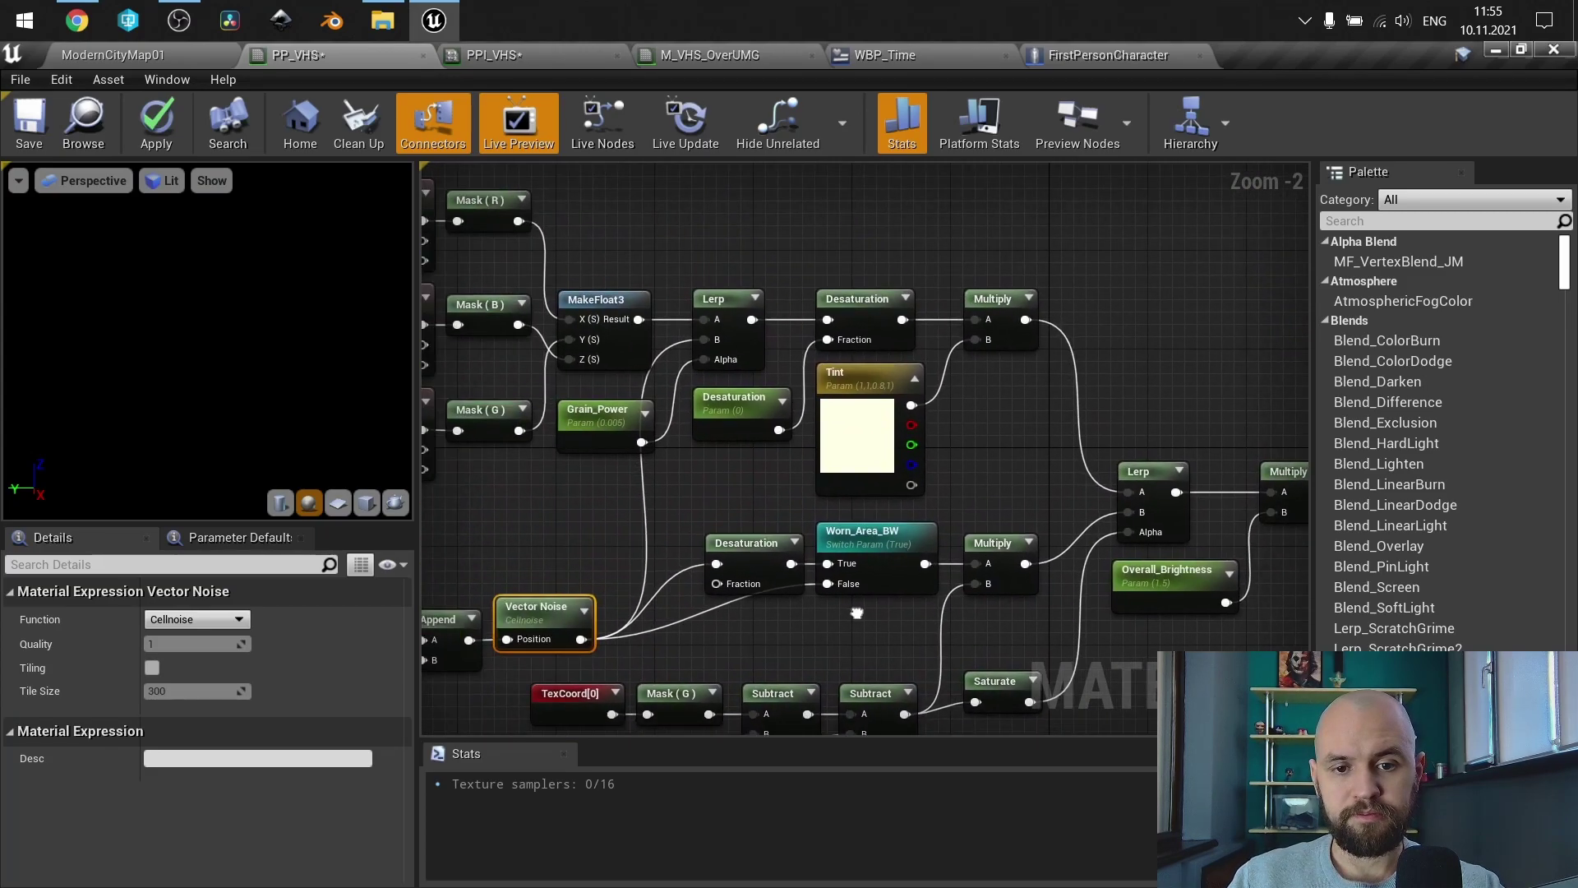
scroll(996, 432, "up", 1)
scroll(996, 431, "down", 2)
Step: Examine the worn-area noise inputs, from TexCoord, Worn_Area_Tiling and Mask (G) to the Time and Refresh_Rate multiplication feeding Append
right_click_drag(996, 431, 1204, 304)
scroll(953, 316, "down", 1)
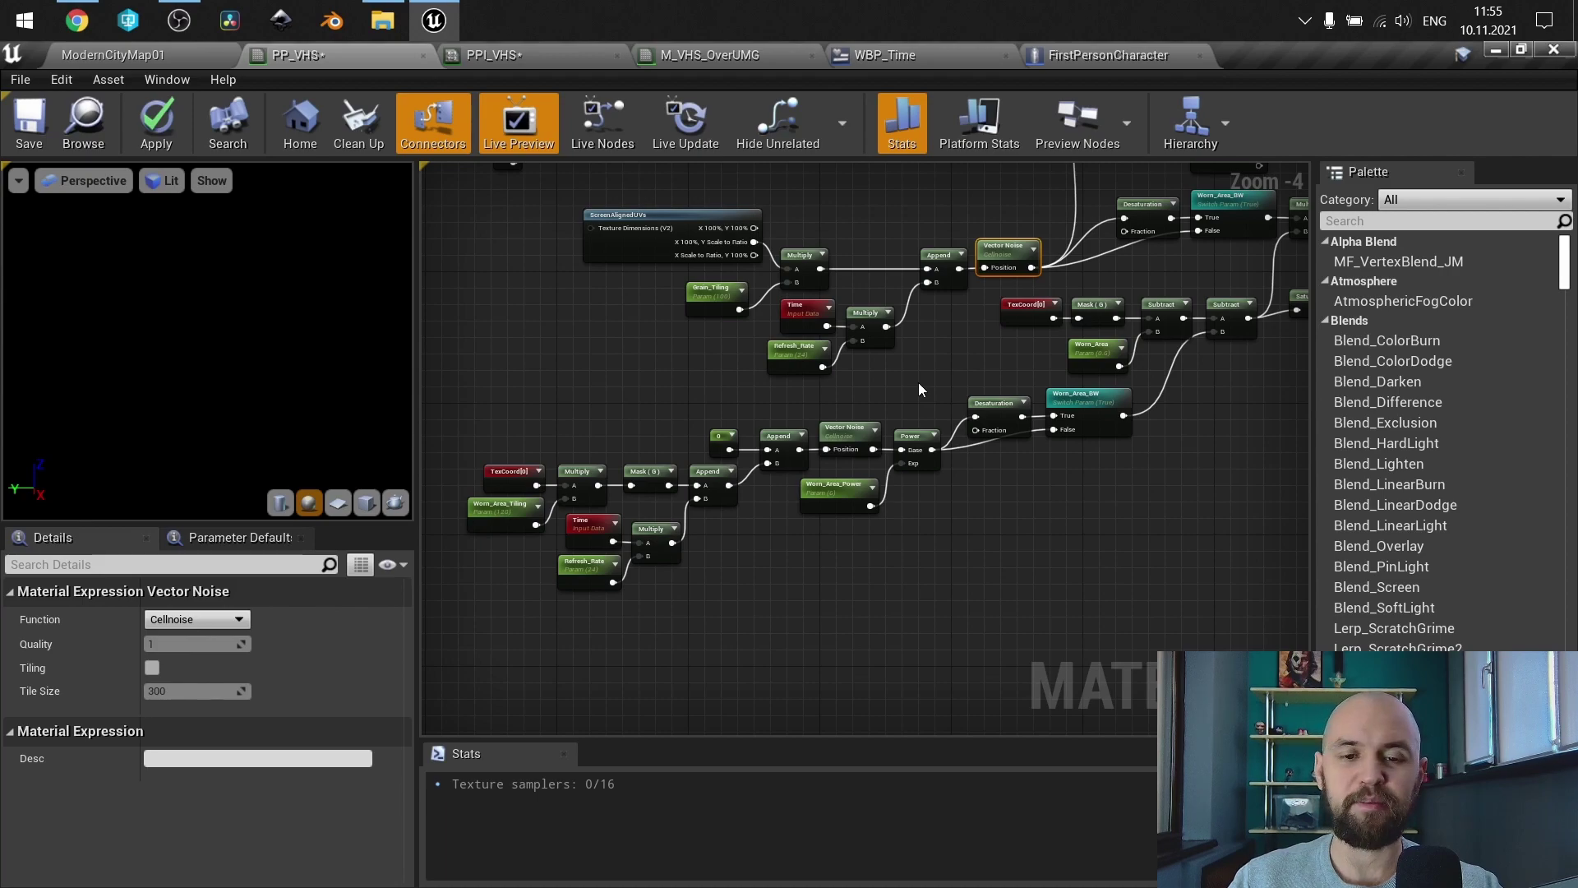
scroll(788, 452, "up", 3)
right_click_drag(853, 544, 1114, 514)
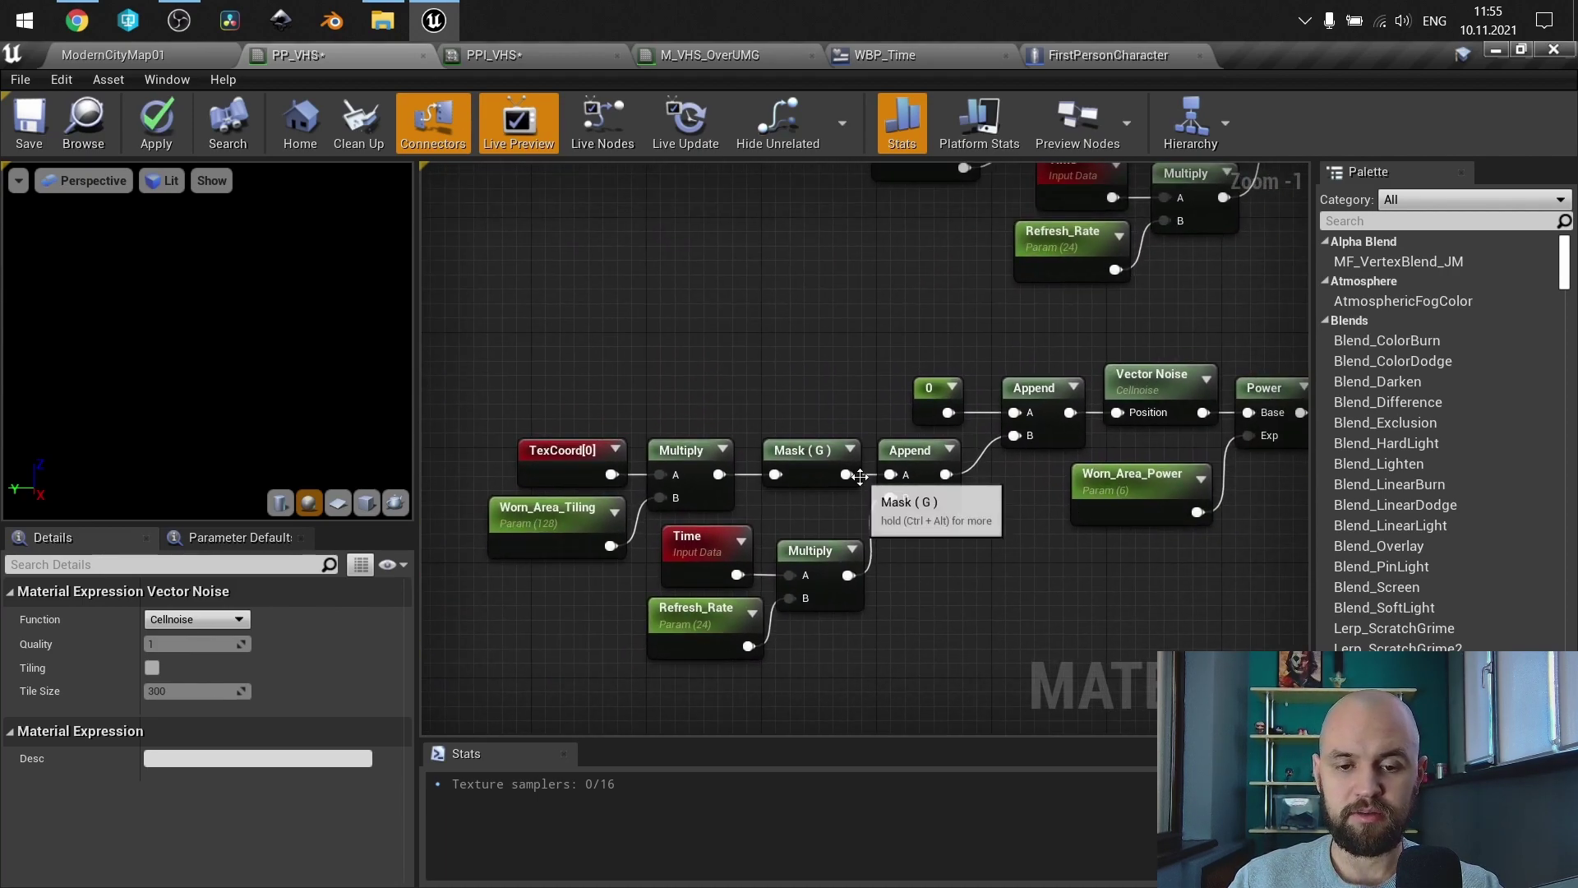
scroll(1006, 558, "down", 1)
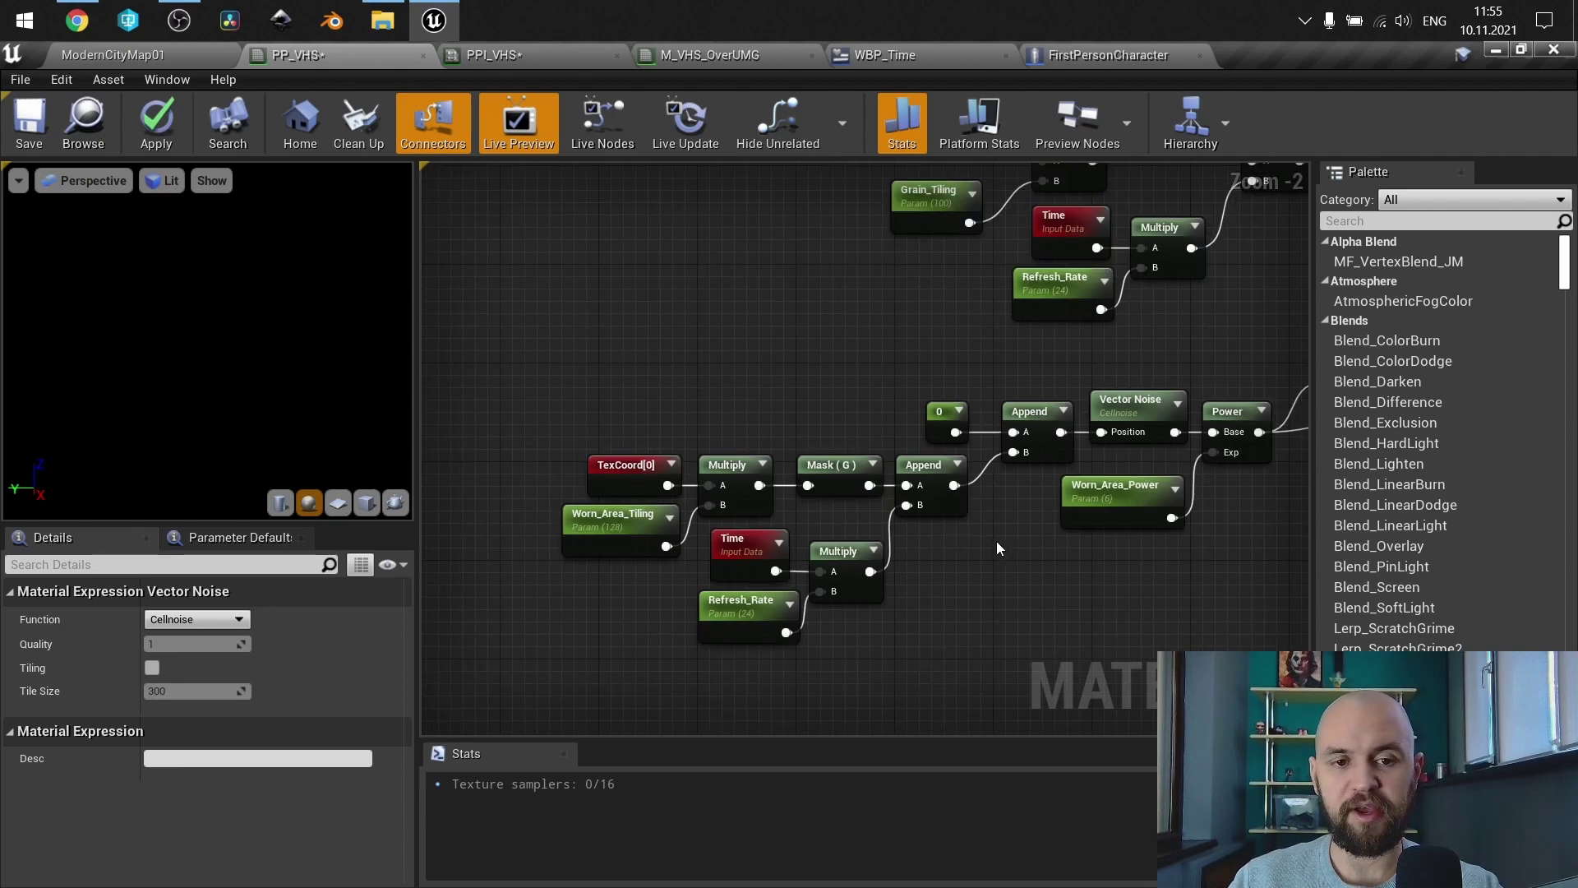
right_click_drag(996, 541, 946, 532)
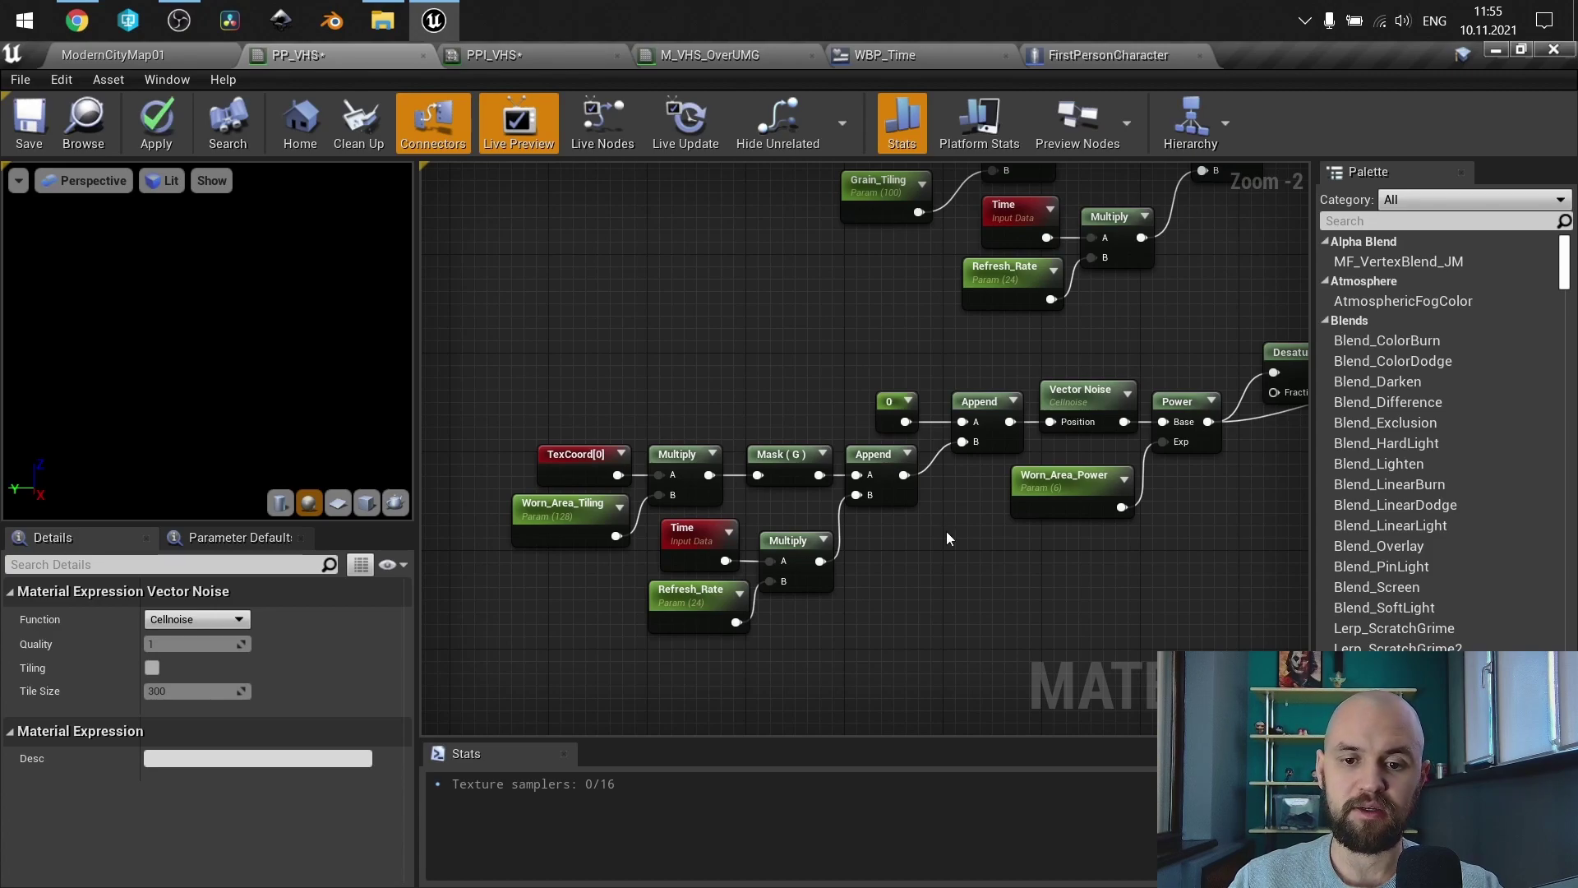
scroll(614, 436, "up", 2)
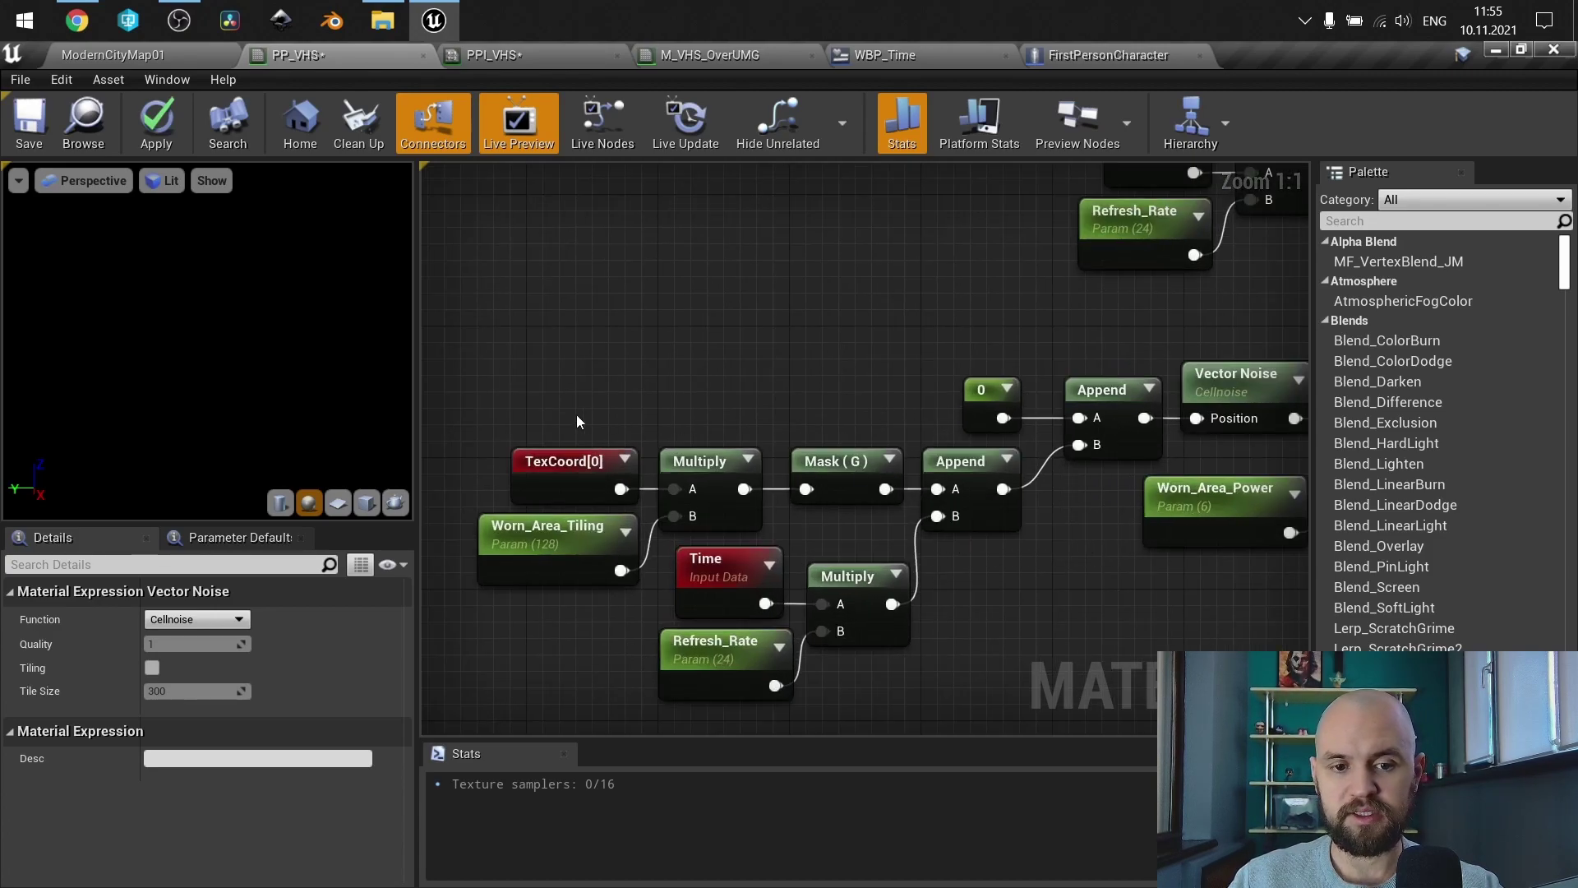
left_click_drag(664, 493, 894, 536)
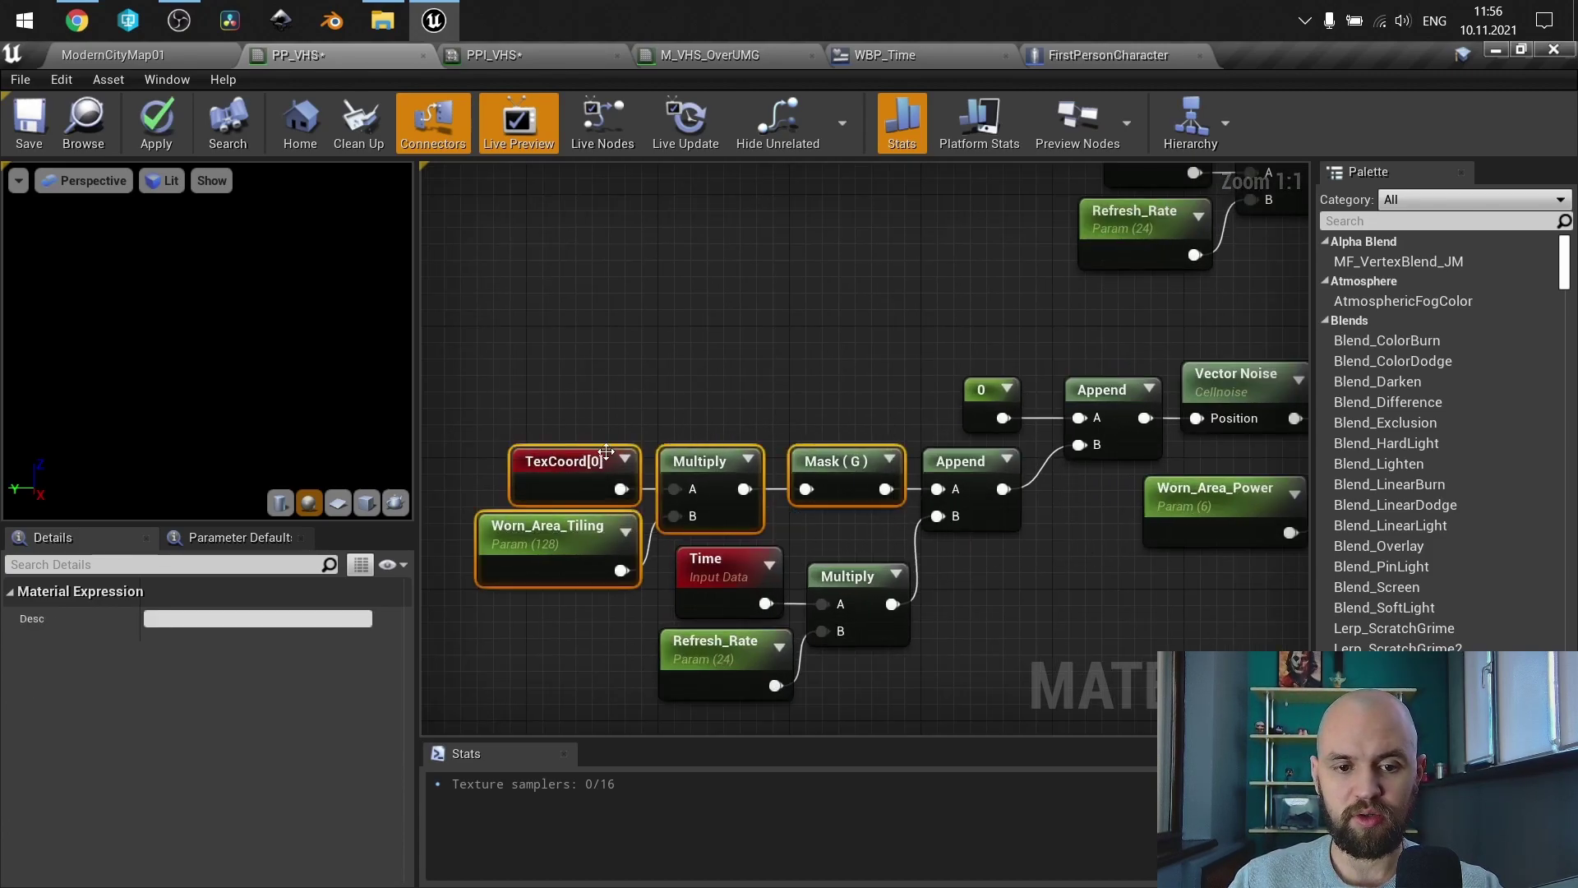
left_click(672, 353)
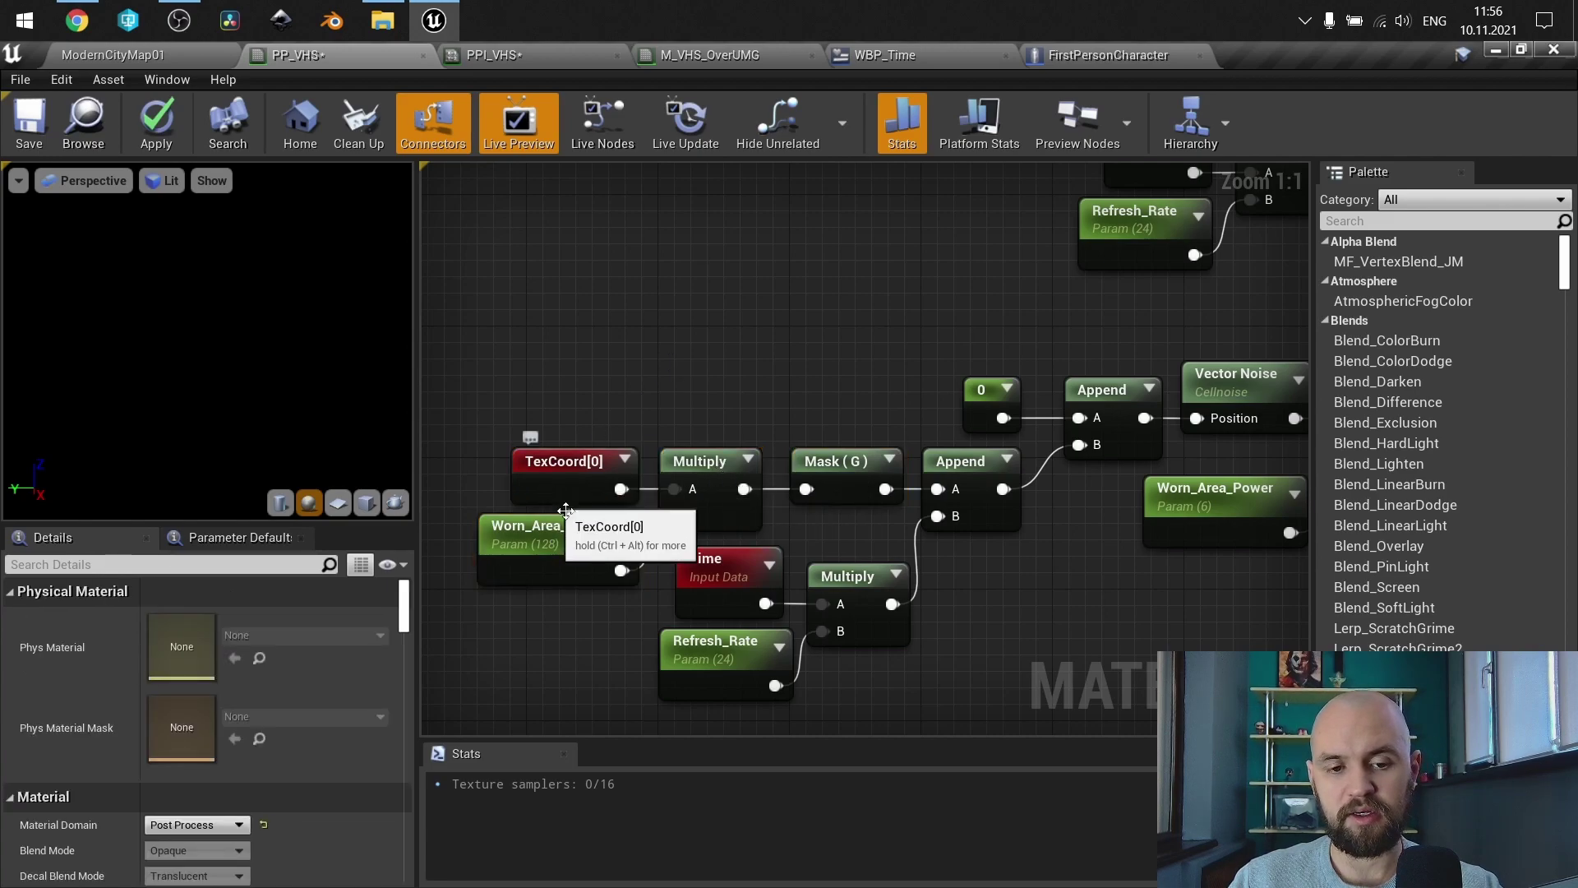
Step: Examine how the worn-area noise joins the TexCoord, Mask (G) and Worn_Area subtraction through the Worn_Area_BW switch
right_click_drag(806, 446, 851, 422)
scroll(633, 402, "down", 2)
left_click_drag(582, 367, 1011, 503)
right_click_drag(1011, 503, 911, 550)
left_click(1093, 509)
scroll(910, 544, "down", 1)
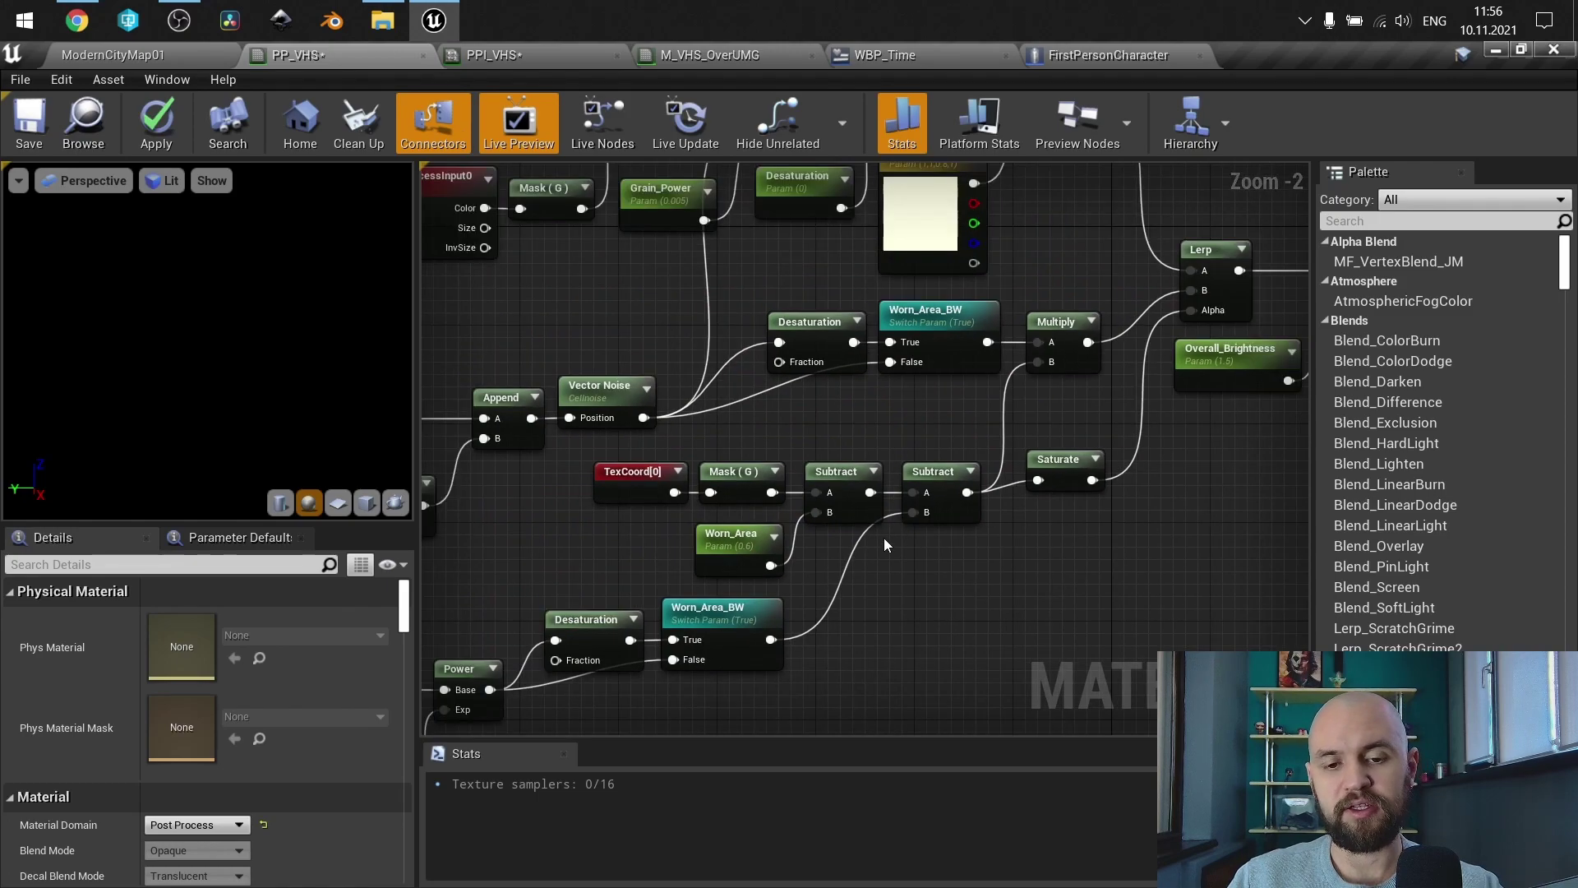
scroll(802, 547, "up", 1)
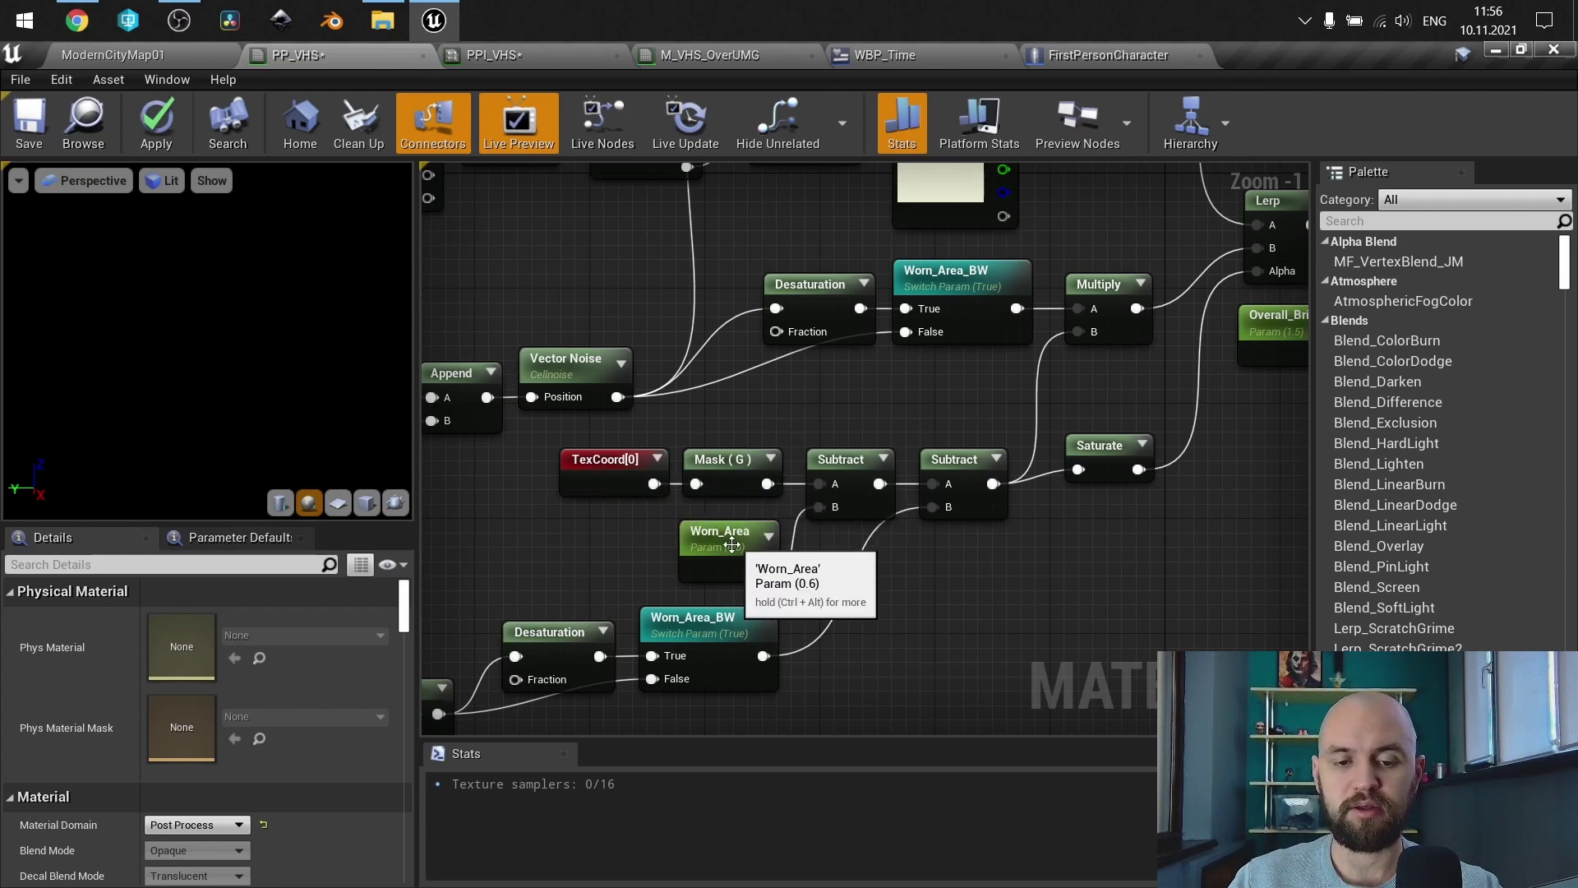
Step: Connect the output of the Subtract fed by Mask (G) and Worn_Area to Emissive Color and apply the material
right_click_drag(964, 573, 822, 559)
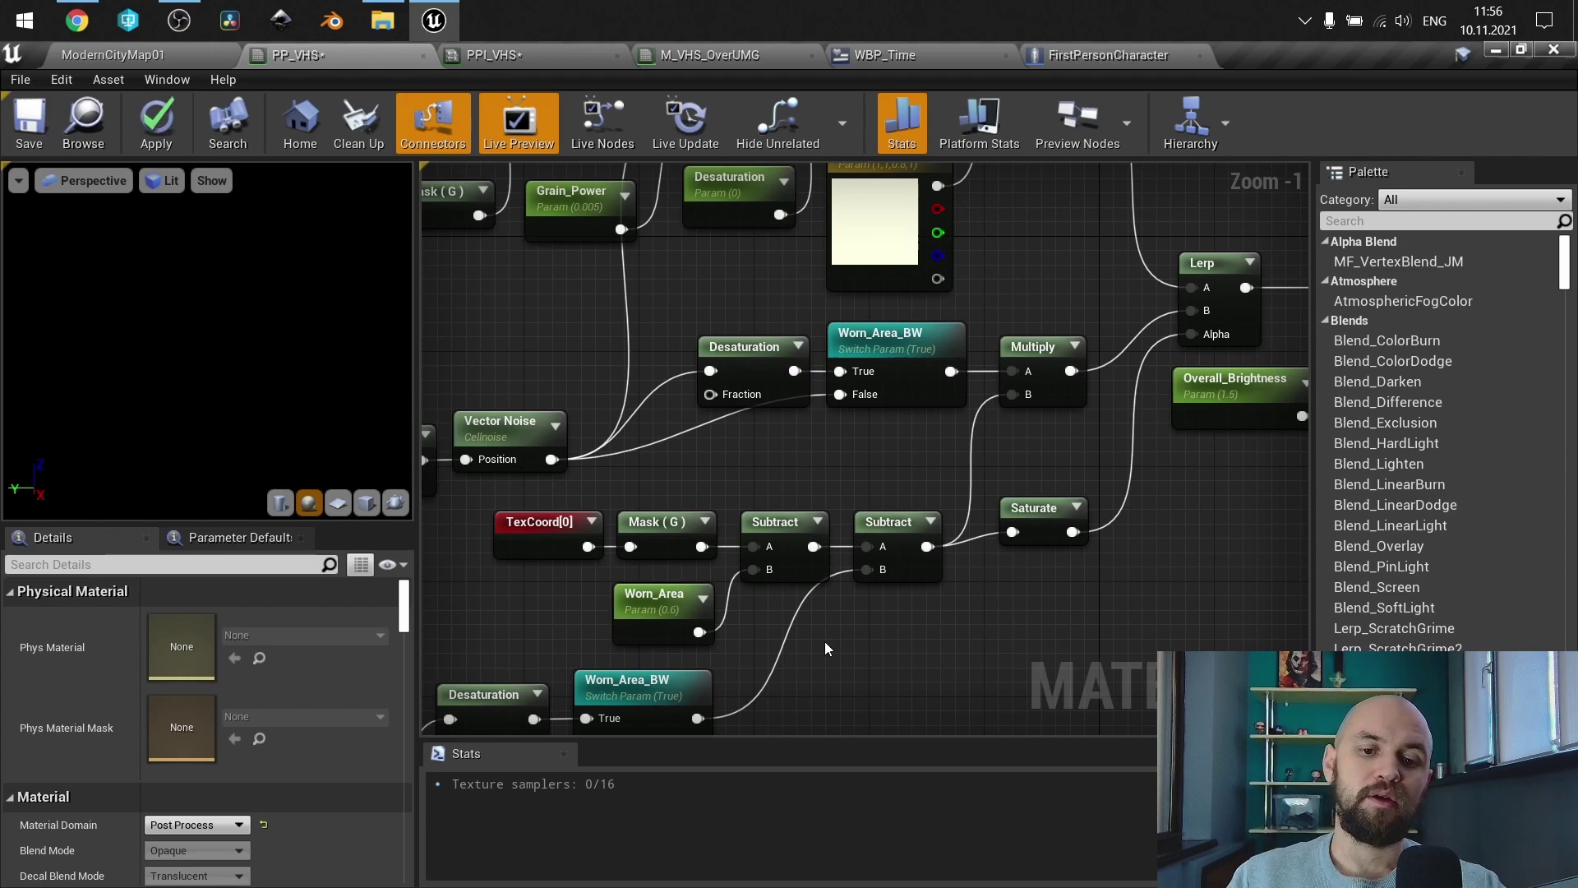
left_click_drag(813, 546, 642, 287)
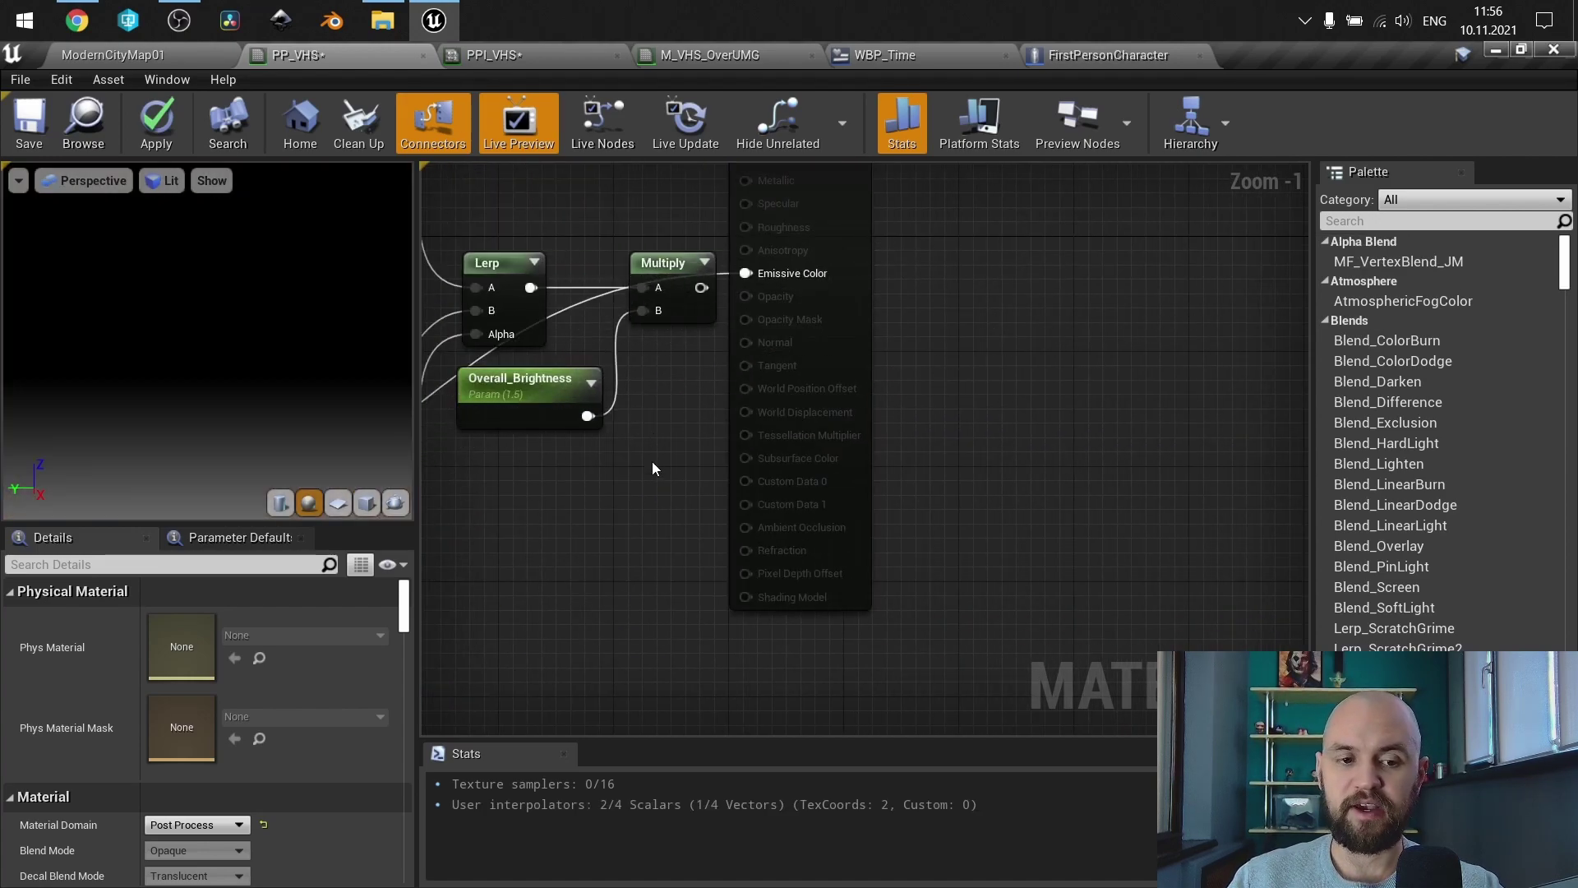
right_click_drag(658, 472, 1078, 473)
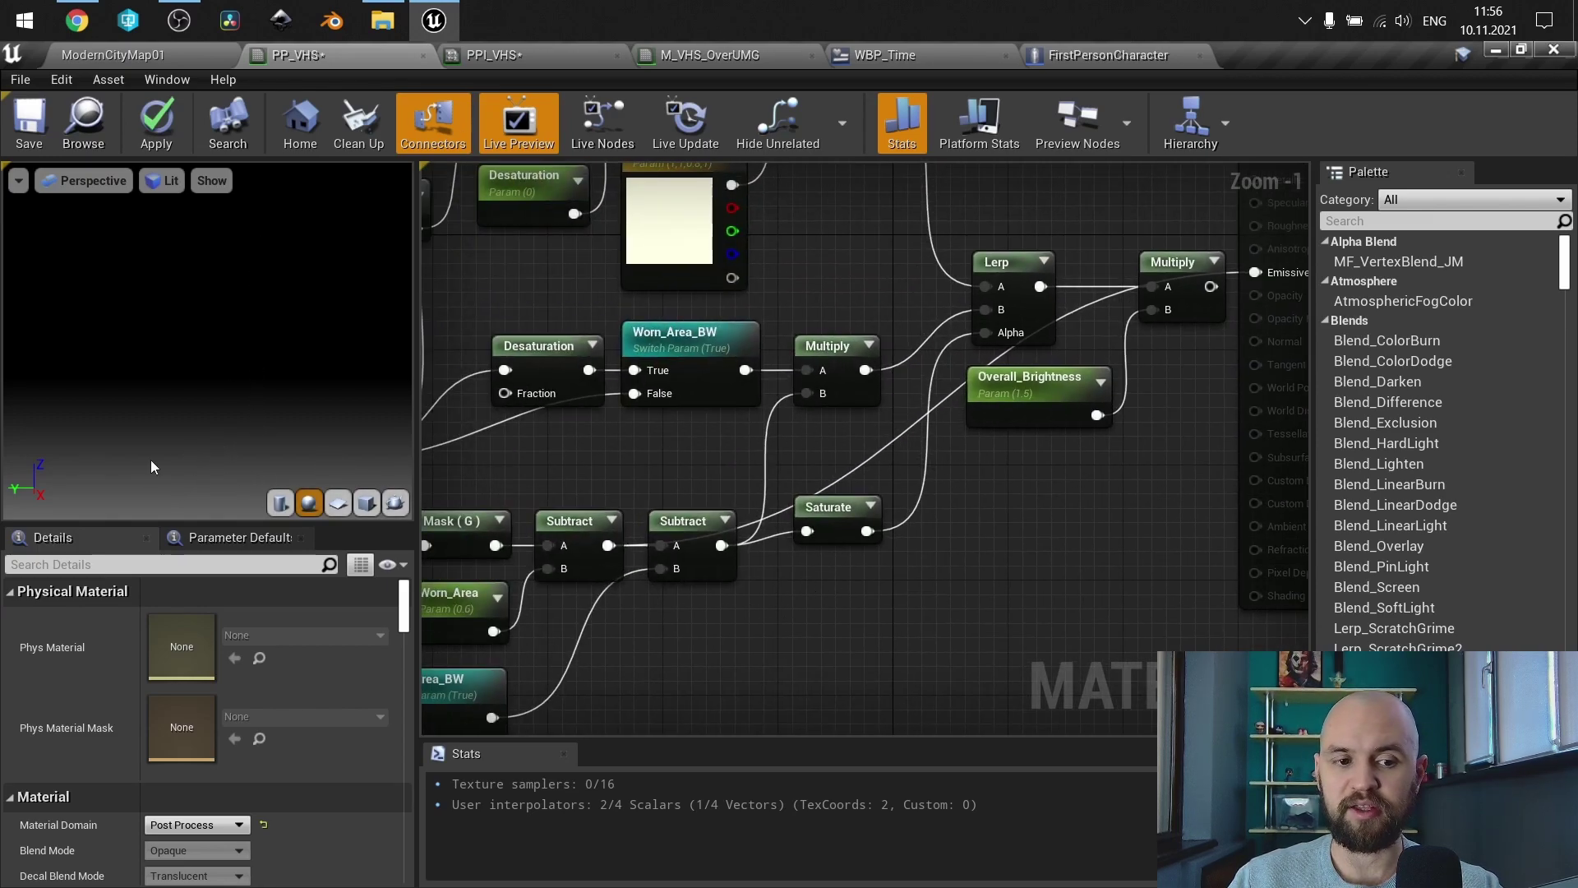
right_click_drag(759, 461, 896, 391)
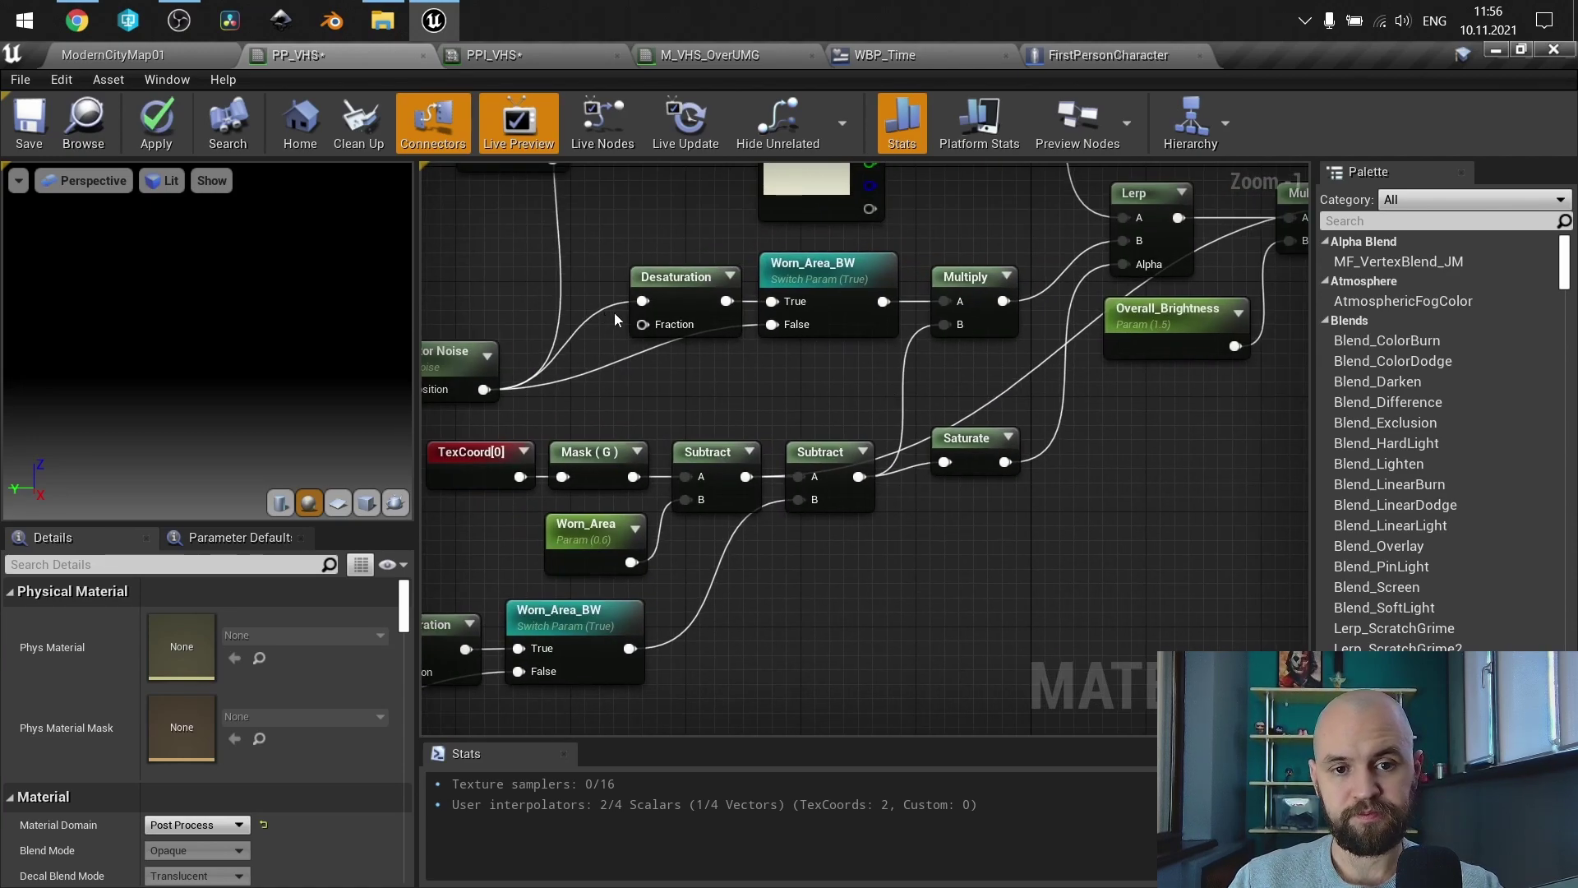
left_click(156, 122)
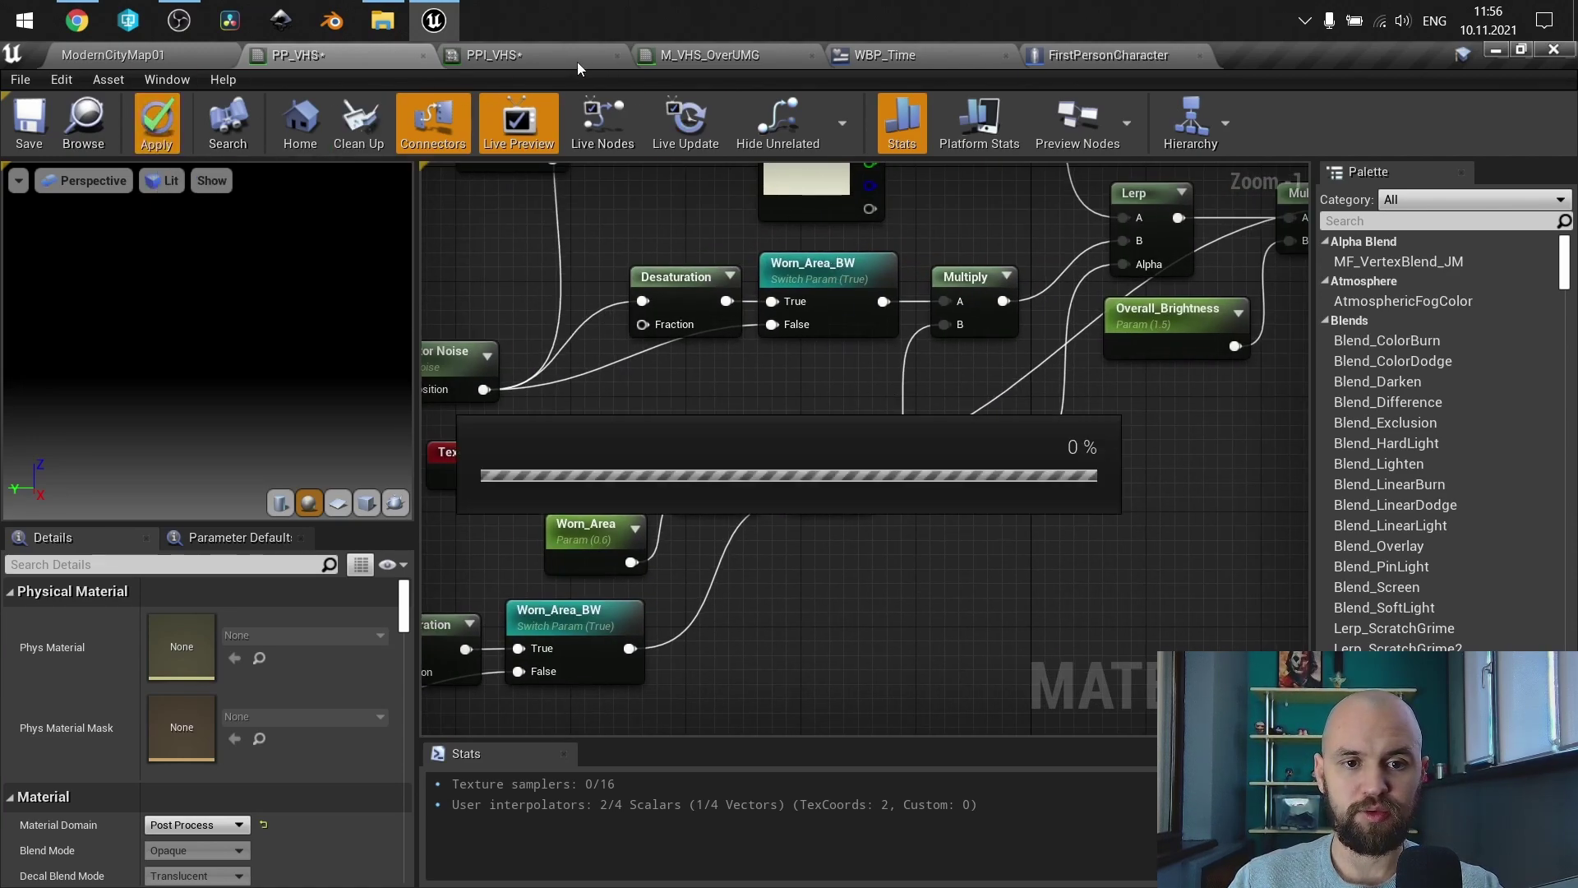
Step: Check the worn-area gradient in the PPI_VHS preview with Worn_Area at 0,6
left_click(577, 62)
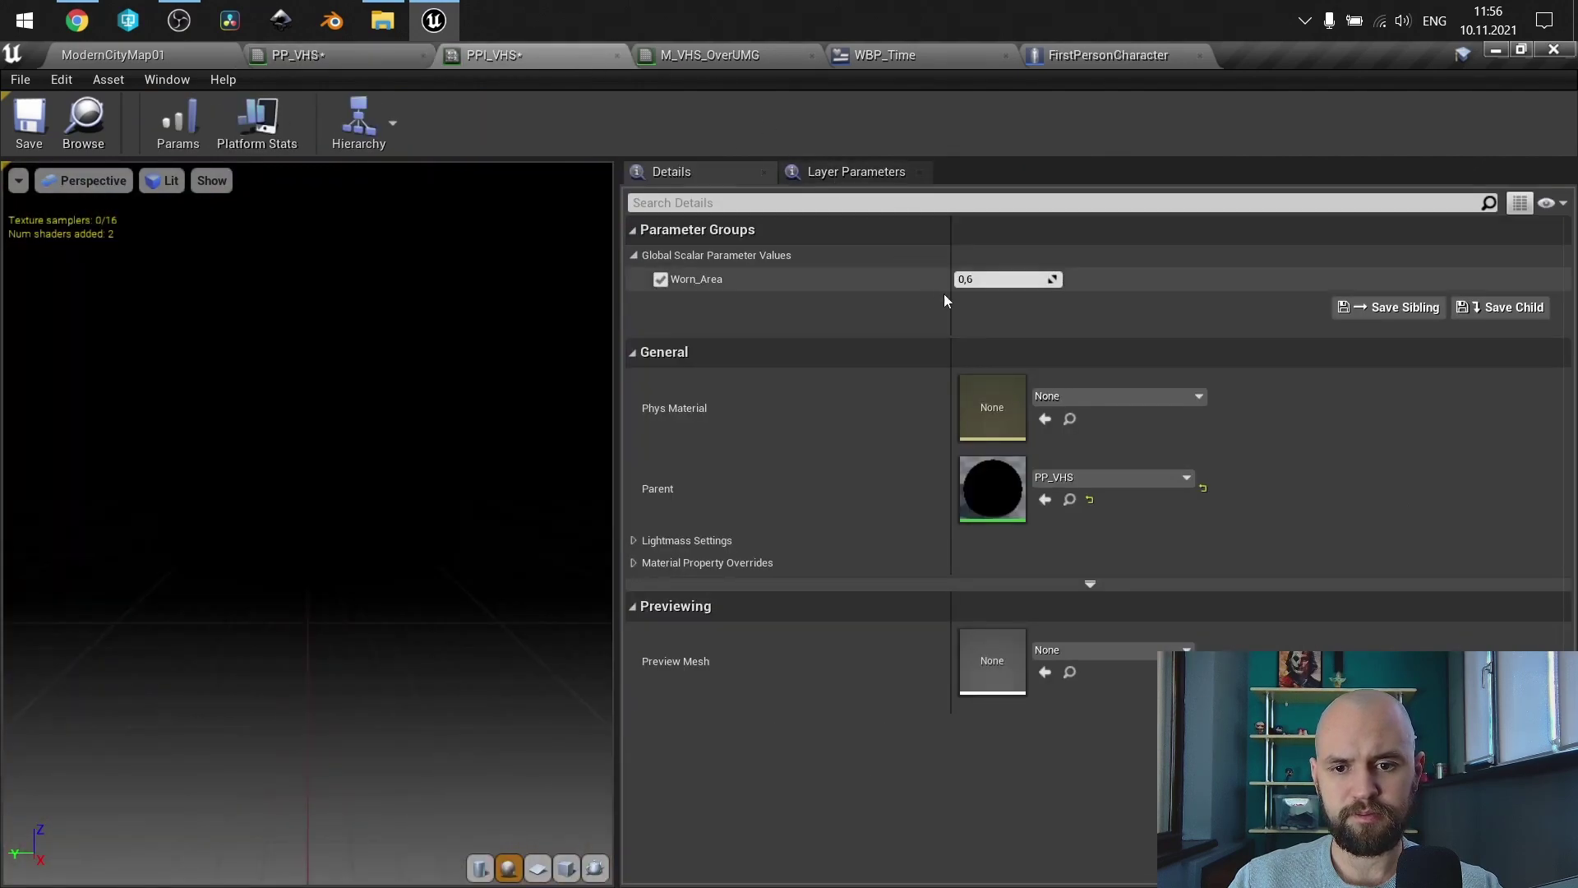
mouse_move(1002, 280)
left_mouse_down()
mouse_move(958, 280)
mouse_move(1008, 280)
left_mouse_up()
key("Return")
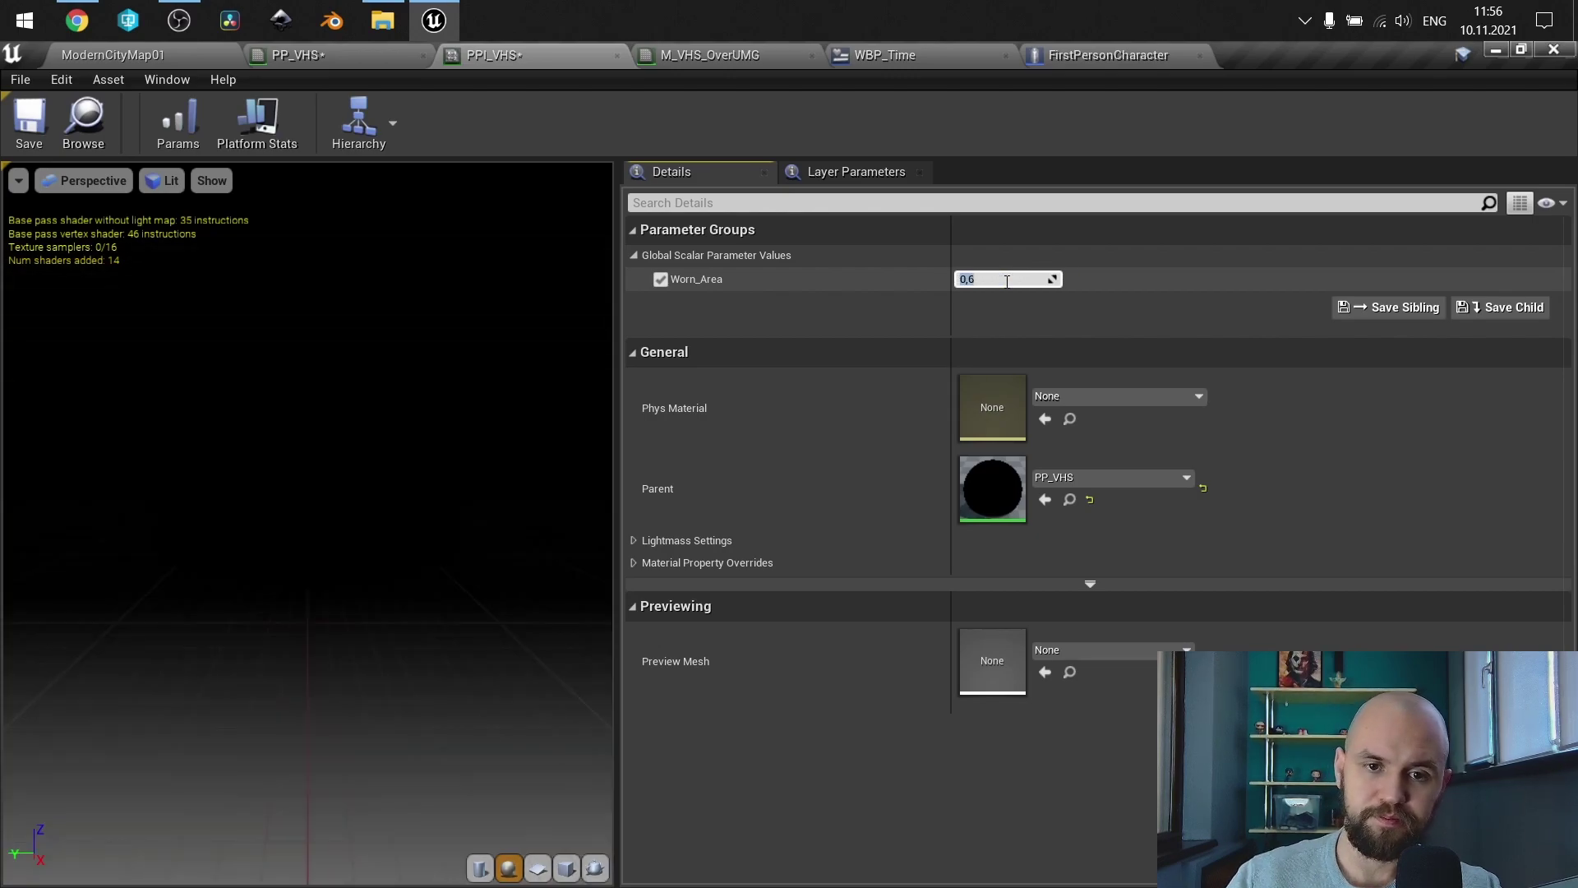
Step: Return to the PP_VHS graph and disconnect the worn-area Subtract from Emissive Color
left_click(353, 56)
right_click_drag(1230, 415, 1037, 438)
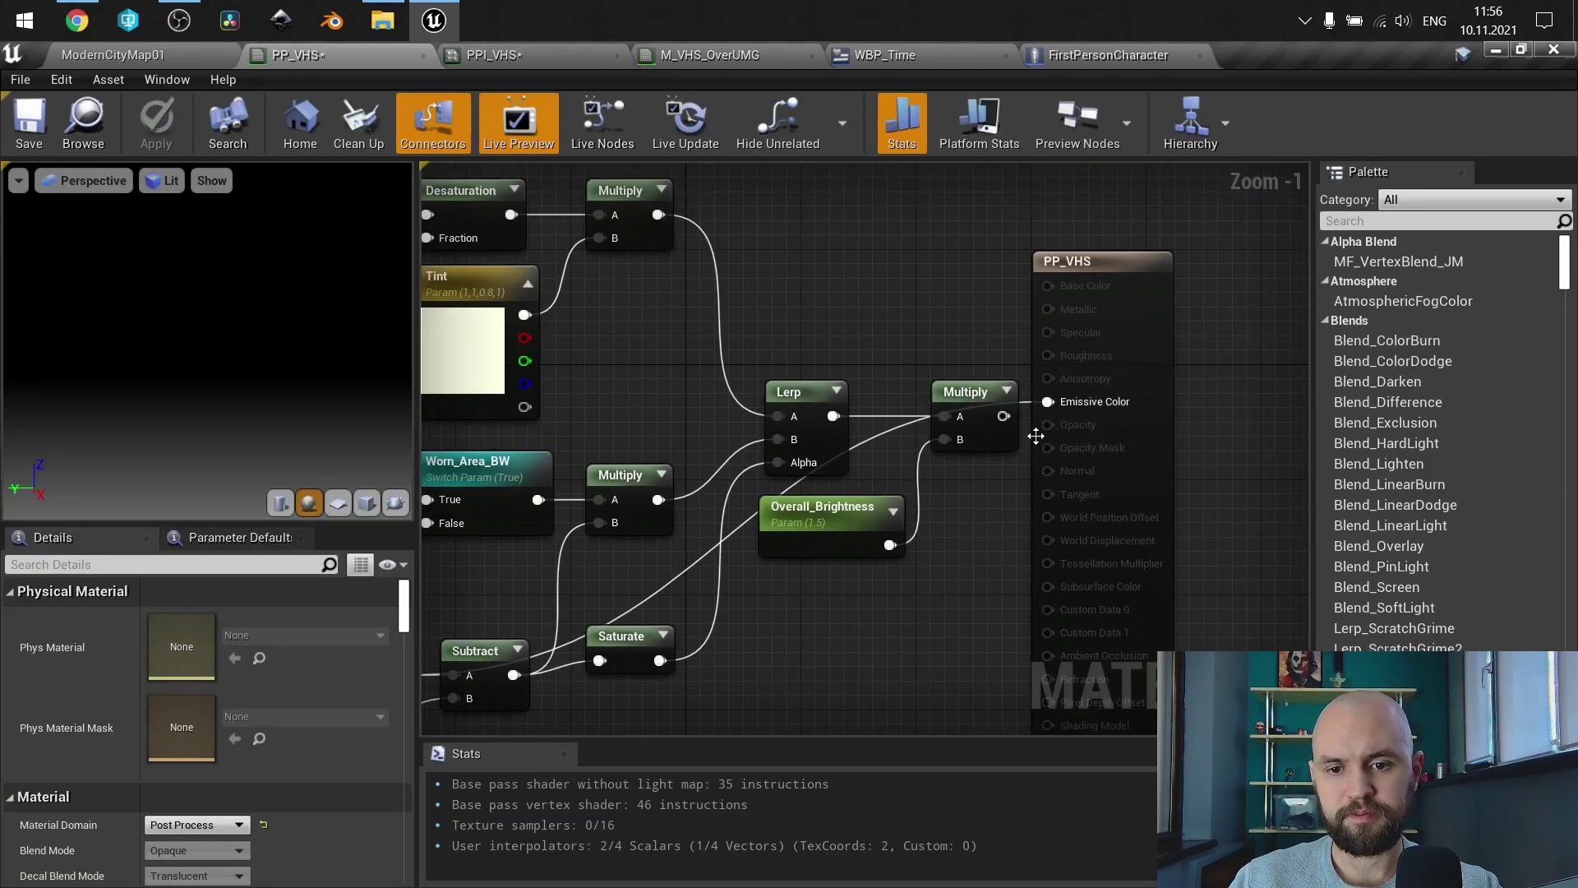
scroll(1049, 407, "down", 2)
right_click_drag(863, 535, 1518, 249)
right_click_drag(1021, 286, 855, 299)
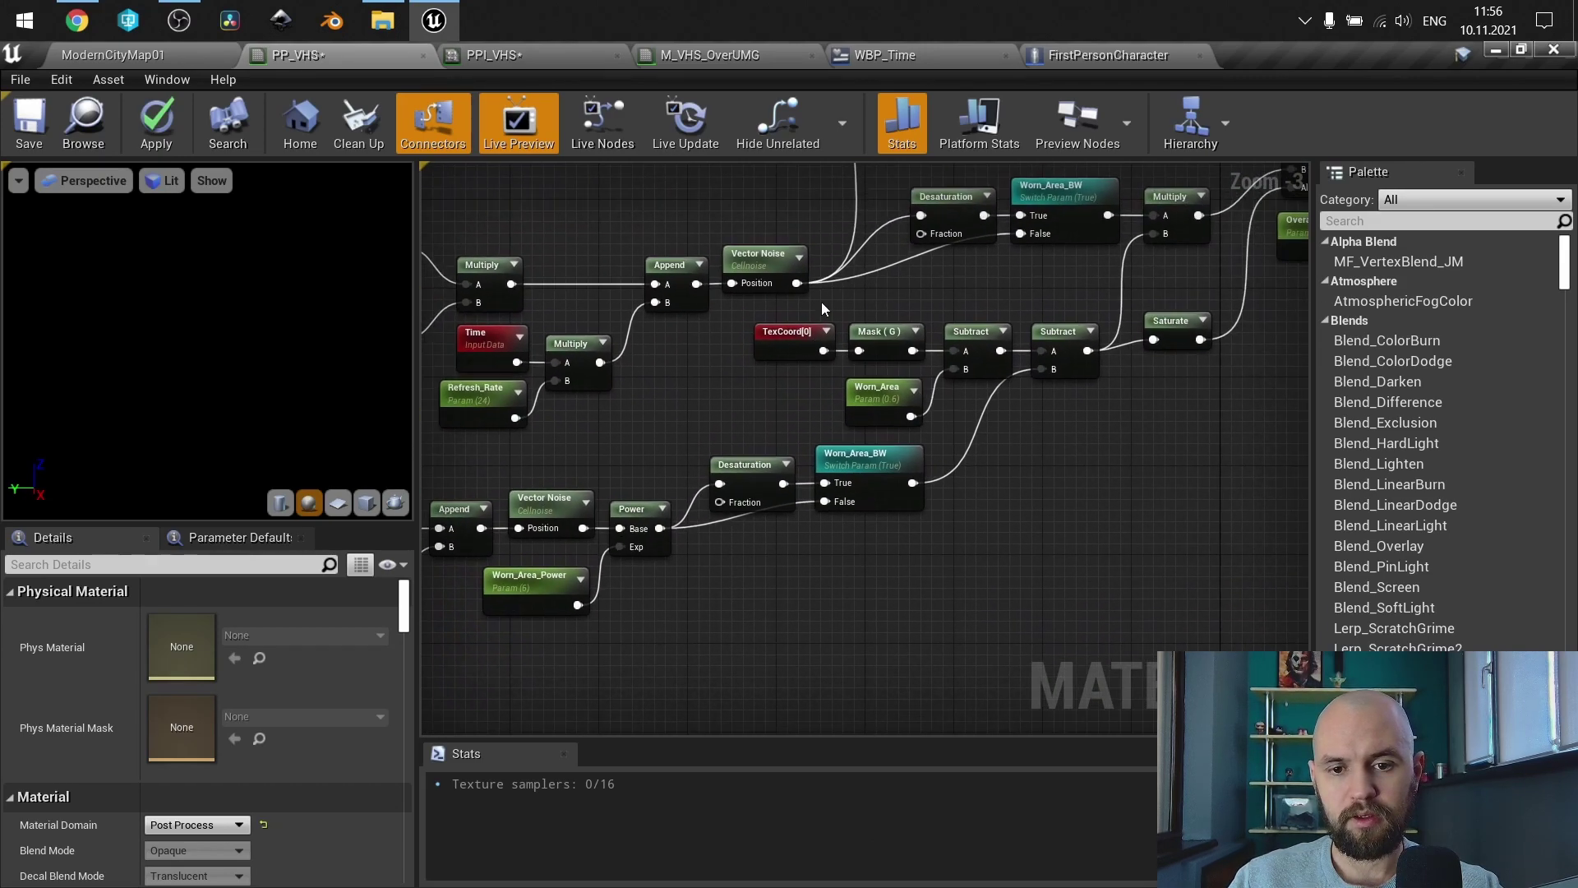
Step: Examine the full worn-area noise chain, from TexCoord through both Append nodes and Vector Noise to Power with Worn_Area_Power
right_click_drag(1009, 406, 1097, 462)
scroll(1215, 337, "down", 1)
scroll(1151, 362, "up", 1)
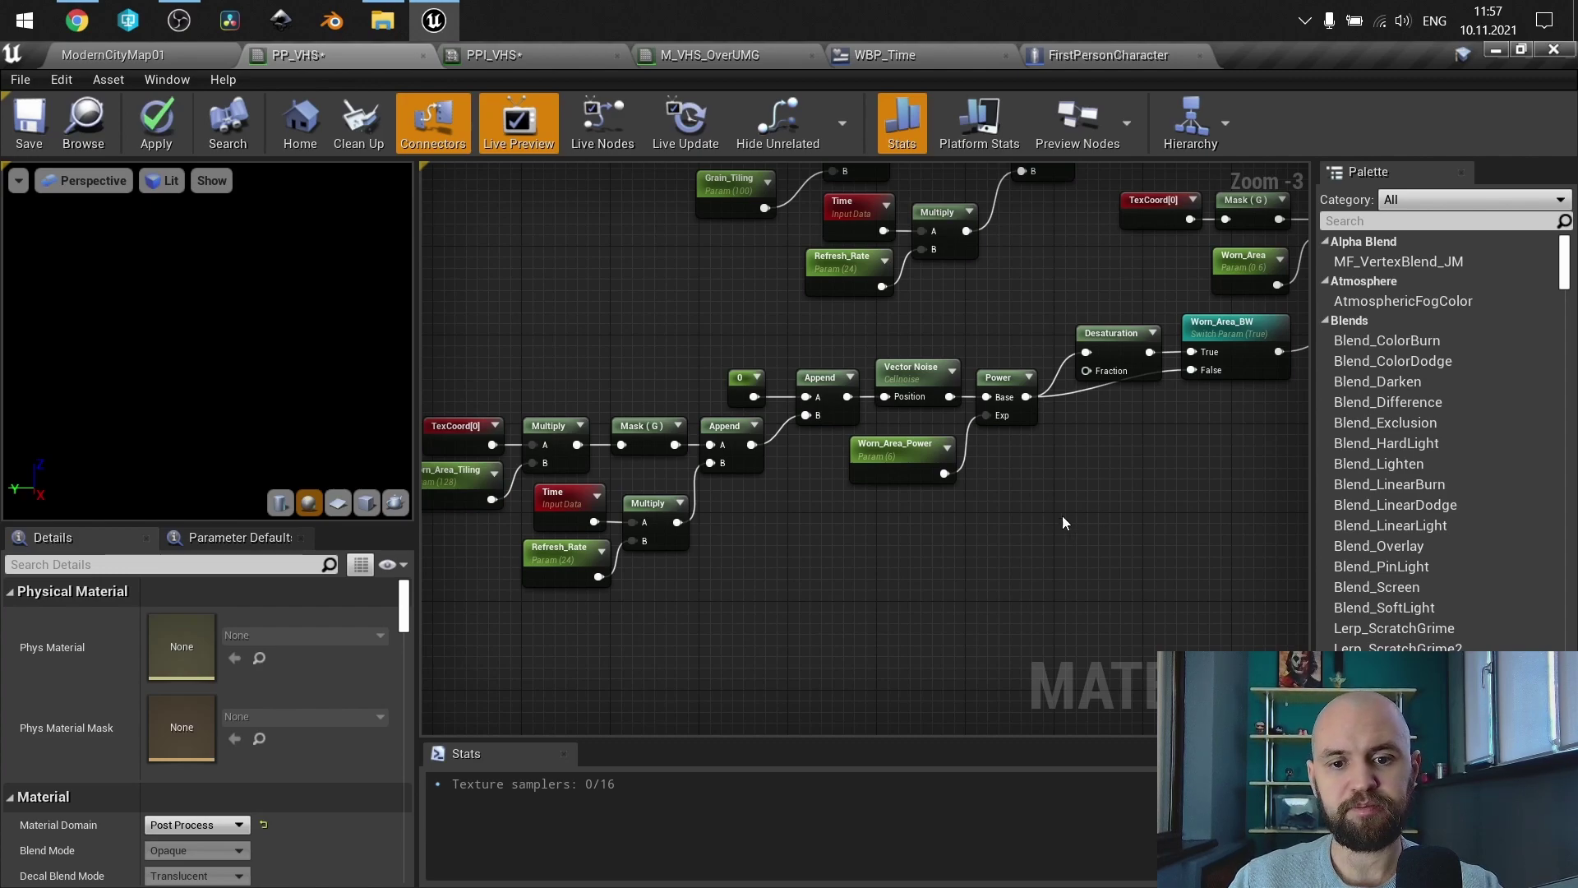
scroll(665, 515, "up", 1)
right_click_drag(732, 524, 1036, 509)
left_click_drag(1120, 587, 707, 325)
right_click_drag(1126, 333, 999, 596)
right_click_drag(866, 442, 974, 434)
left_click(891, 554)
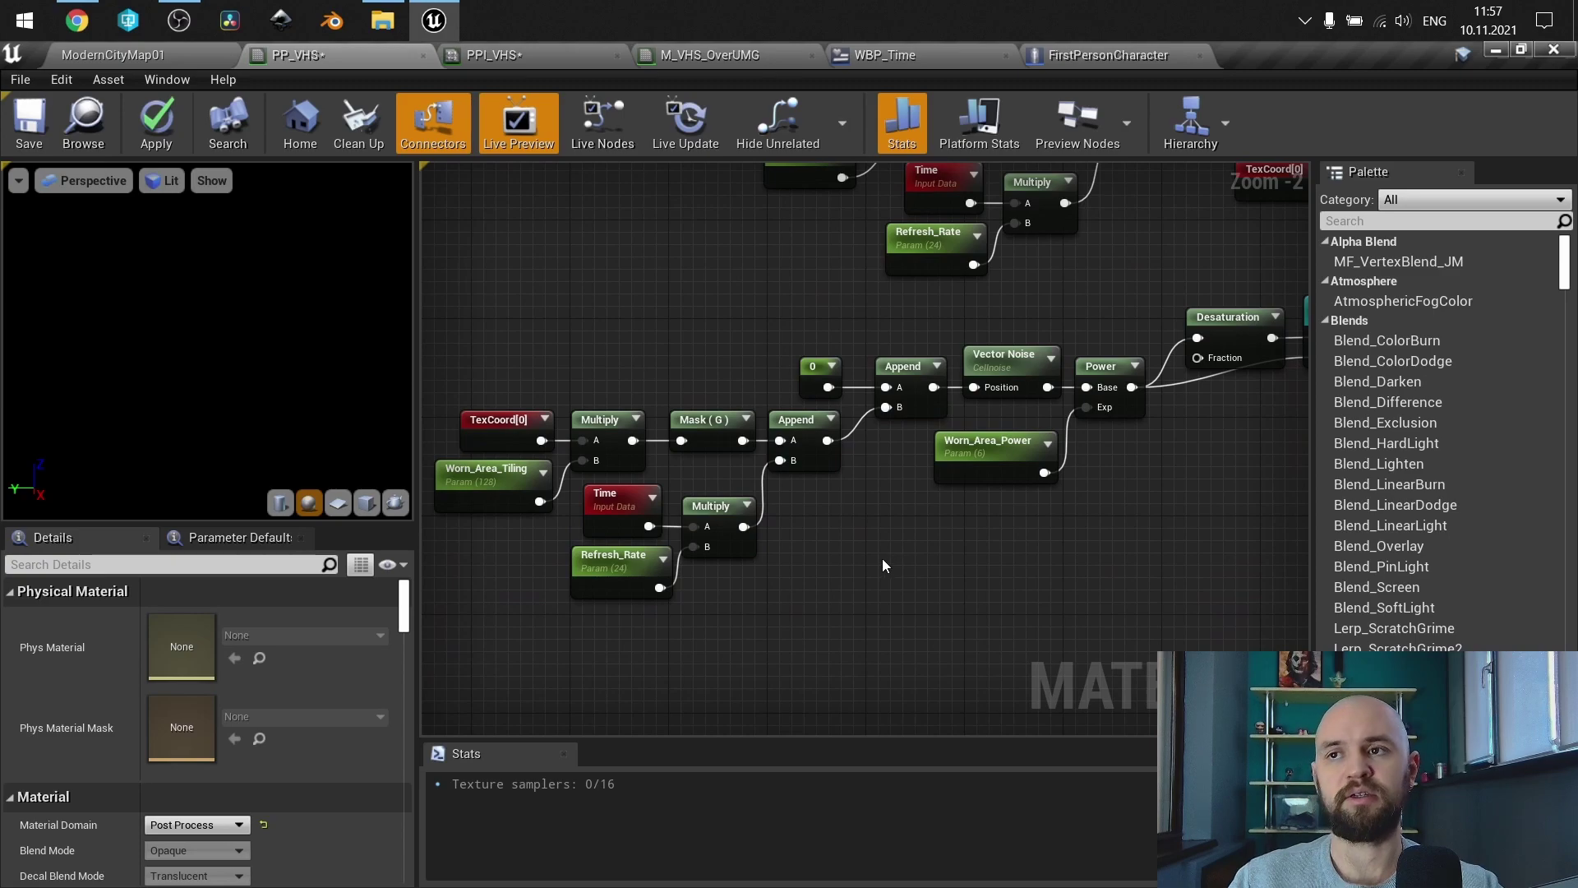
Step: Add a GeneratedBand function node below the worn-area noise chain and delete it again
right_click(837, 573)
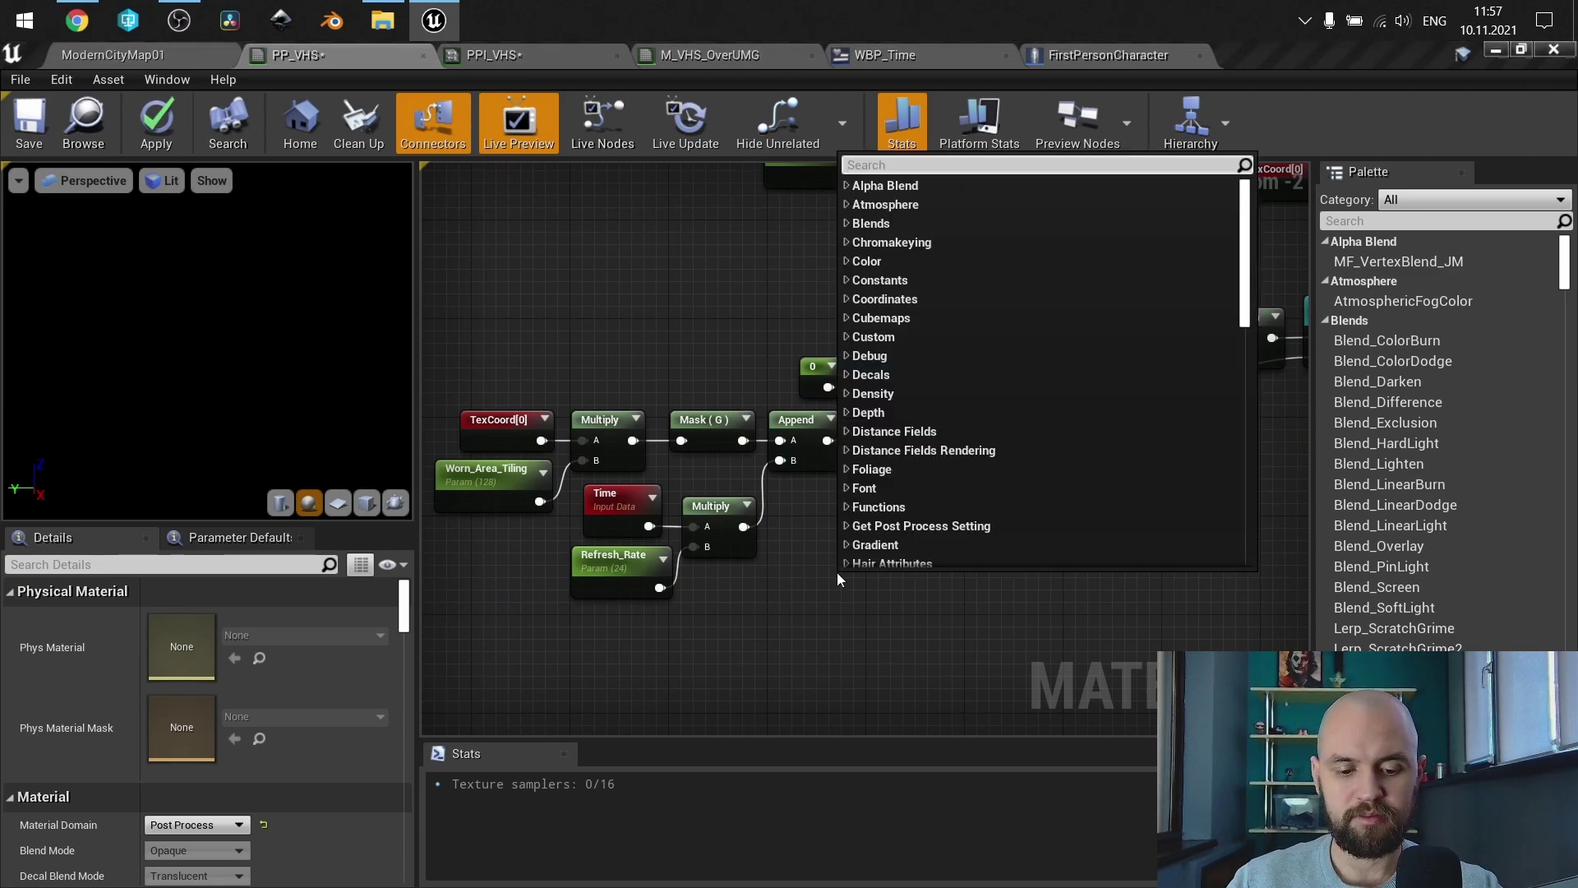
type("band")
left_click(904, 205)
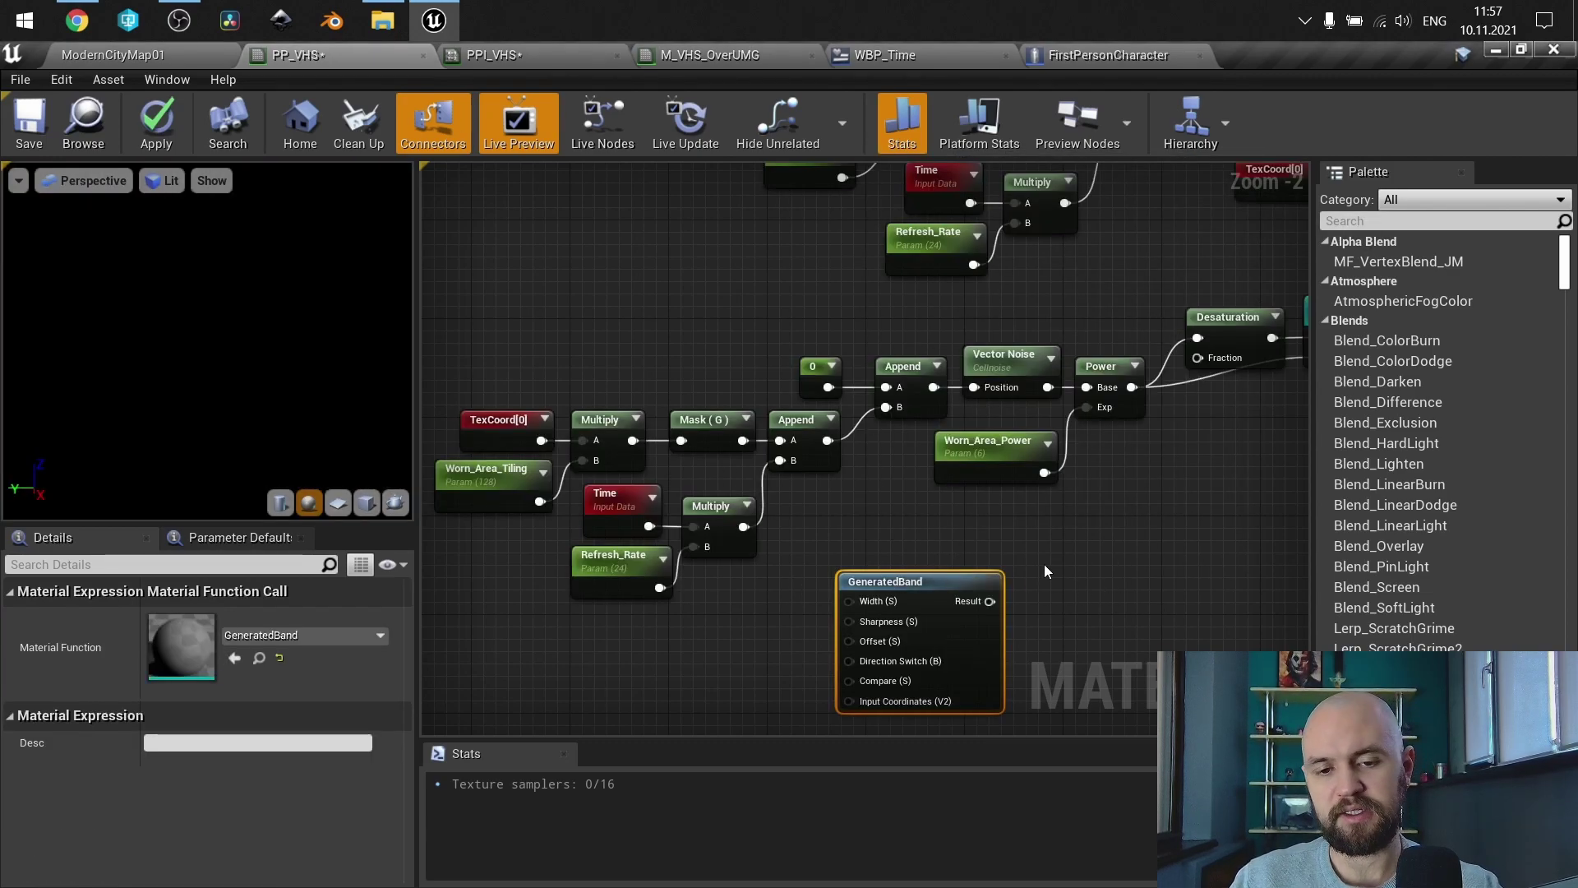
right_click_drag(1035, 566, 1084, 449)
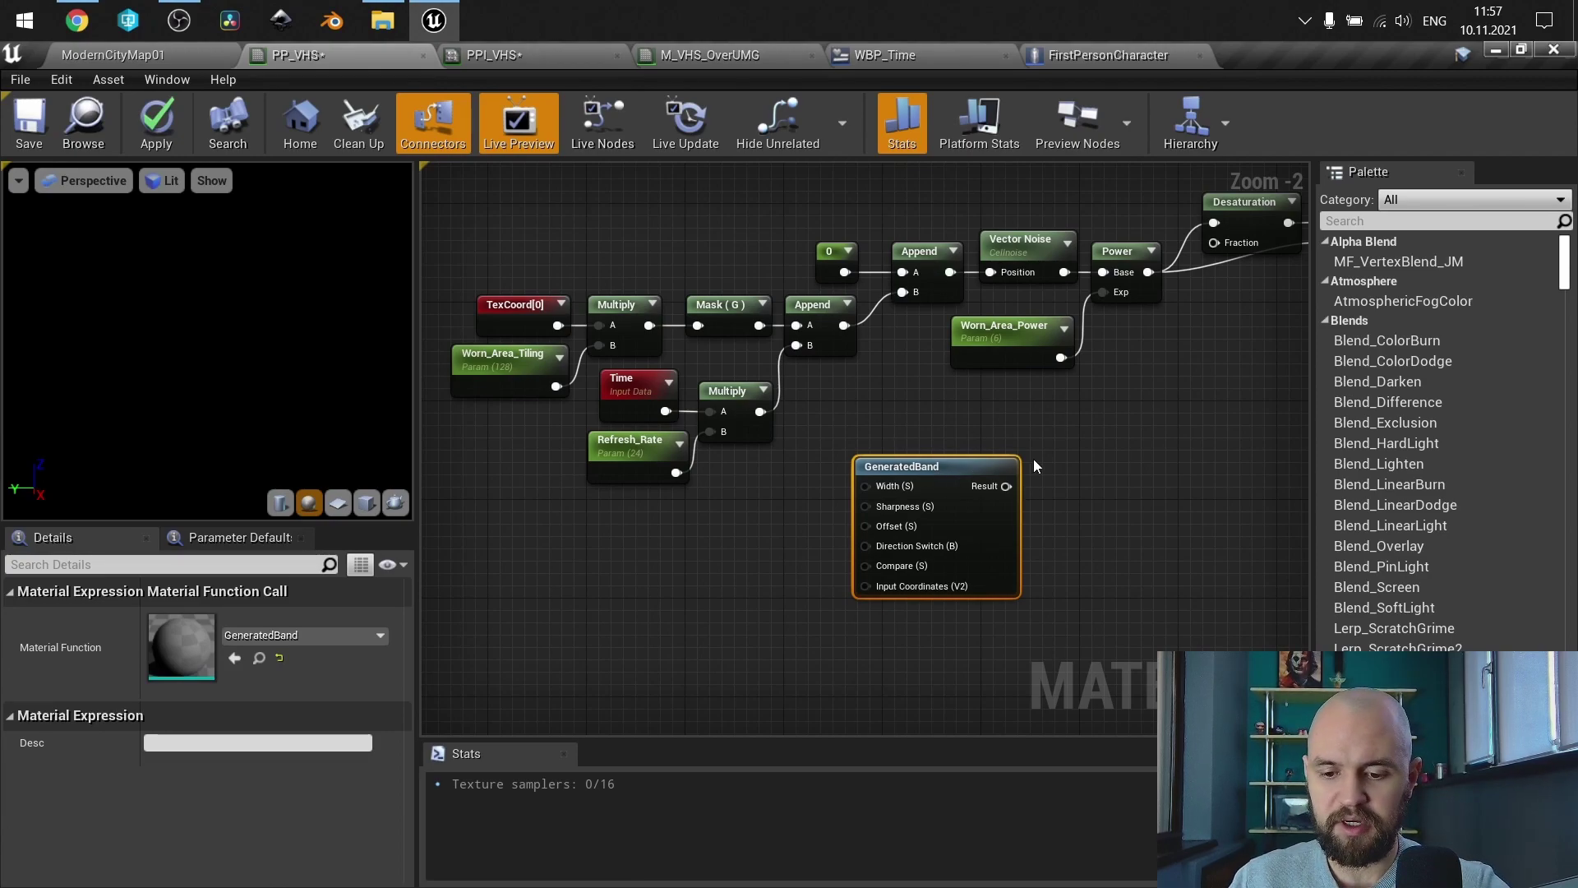
key("Delete")
Step: Highlight the grain branch's Time, Refresh_Rate and Multiply nodes to compare them with the worn-area timing nodes
scroll(843, 423, "up", 1)
right_click_drag(843, 422, 938, 527)
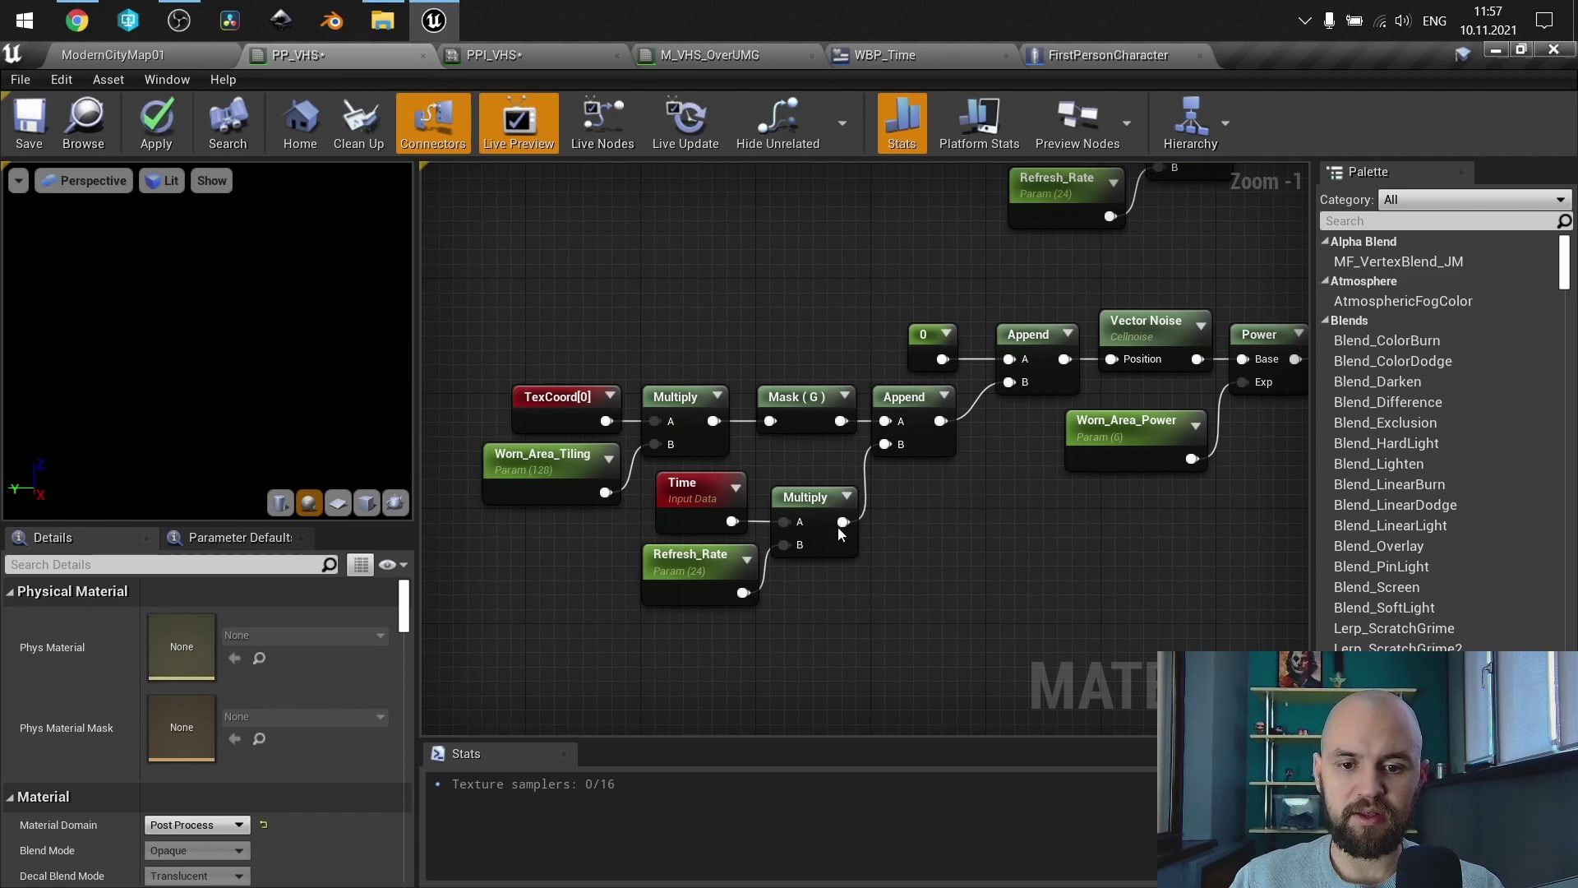
right_click_drag(904, 544, 820, 736)
left_click_drag(1048, 431, 980, 386)
right_click_drag(940, 496, 1049, 188)
right_click_drag(985, 516, 872, 618)
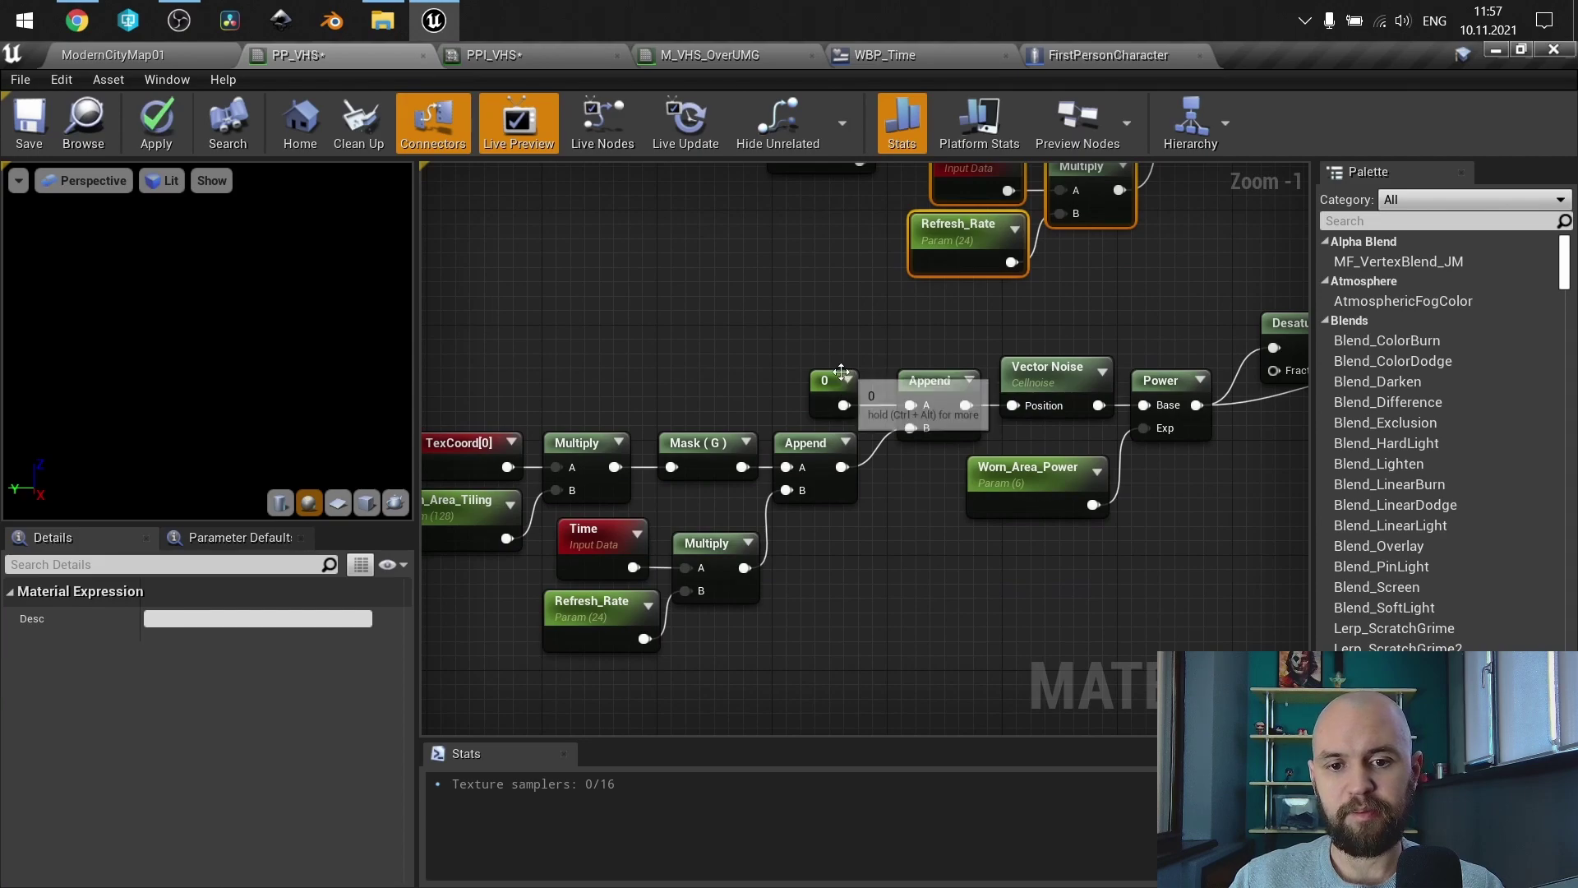
Step: Connect the output of the worn-area Power node to Emissive Color to preview the horizontal noise lines
right_click_drag(1088, 410, 779, 530)
left_click_drag(802, 510, 976, 275)
key("ctrl+z")
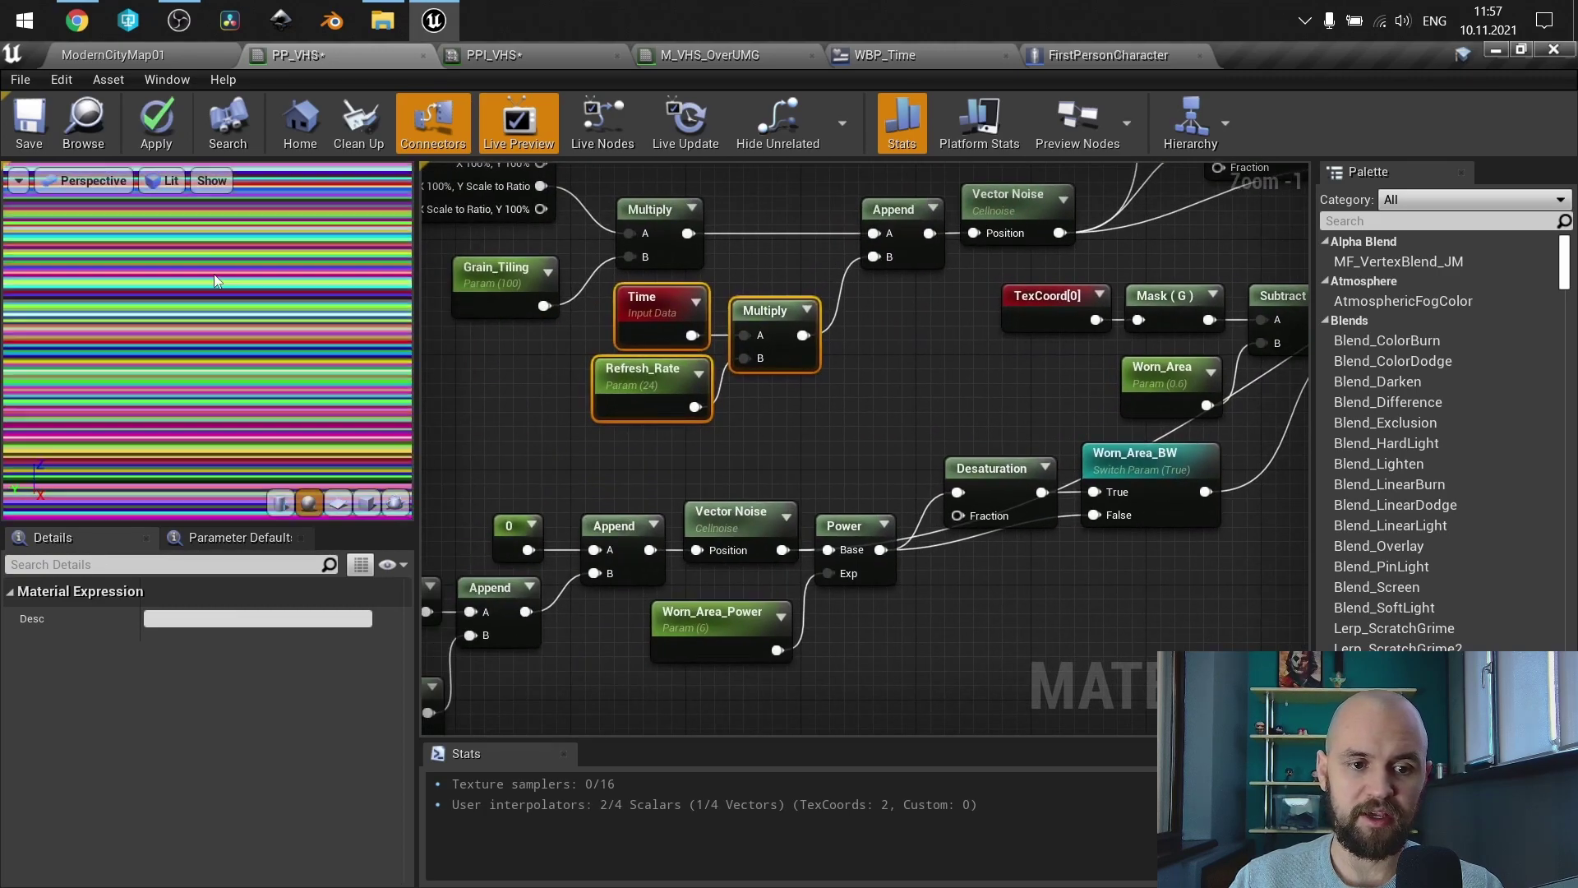
key("ctrl+z")
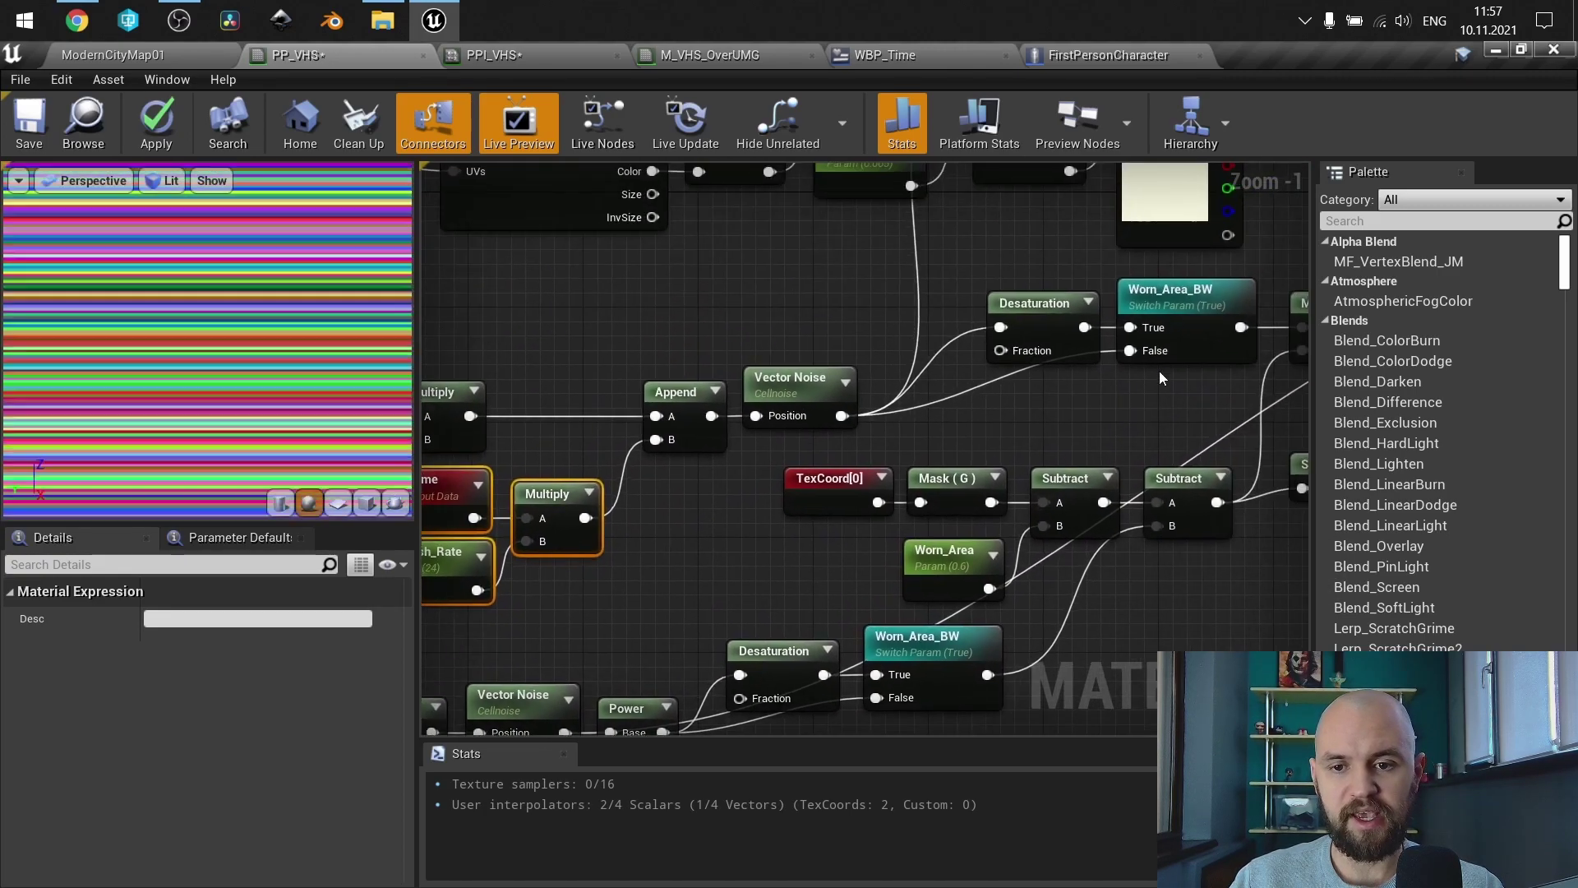
key("ctrl+z")
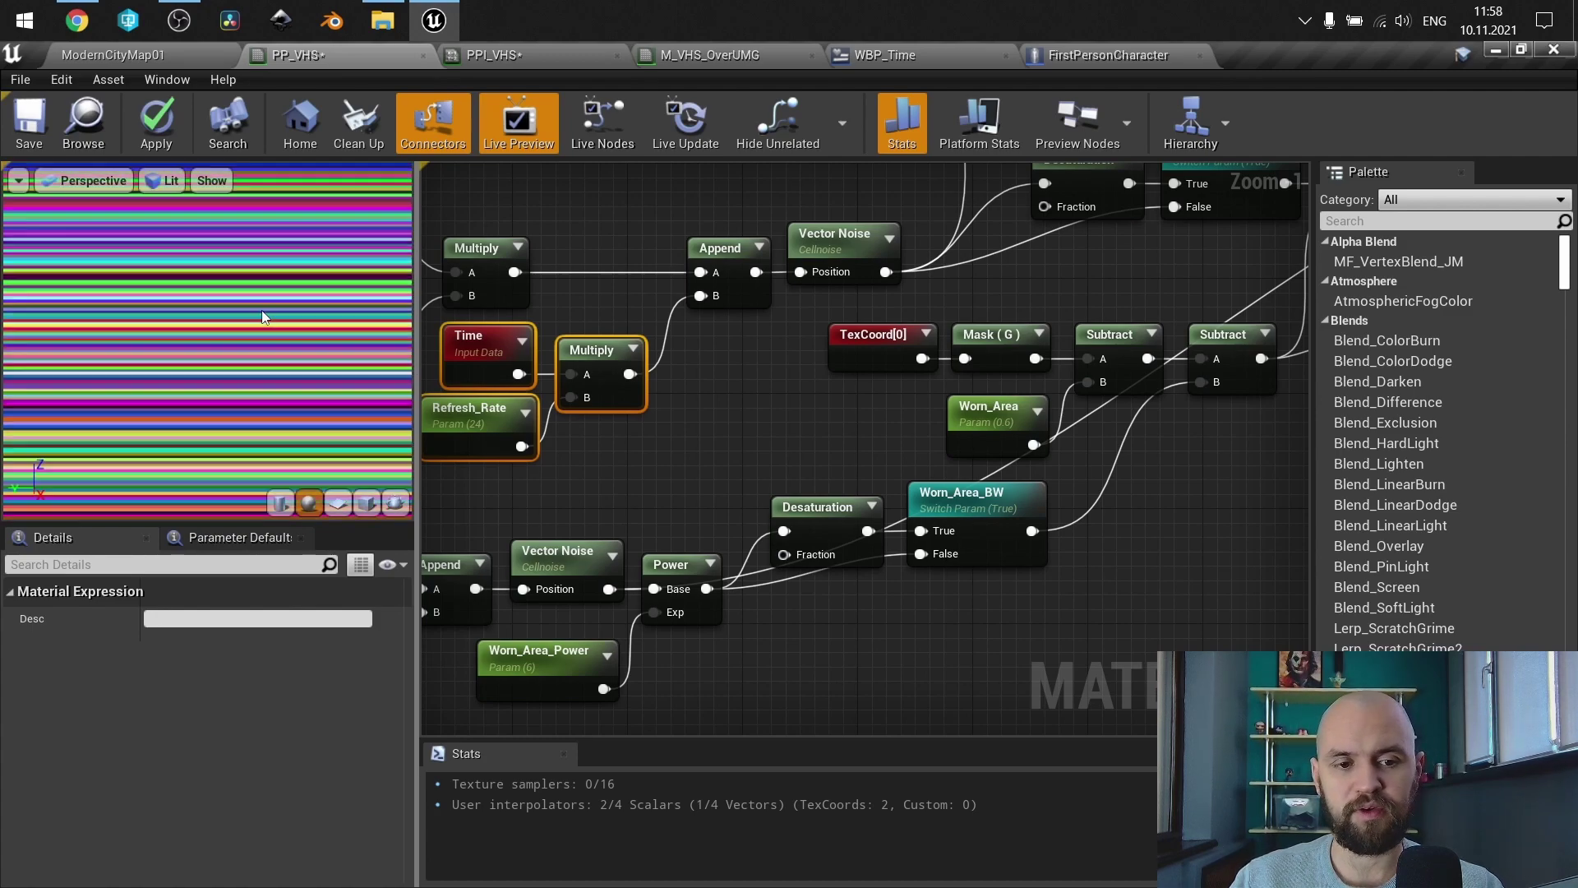
Step: Connect the second Subtract, which combines the Worn_Area gradient with the line noise, to Emissive Color
right_click_drag(1150, 469, 1000, 504)
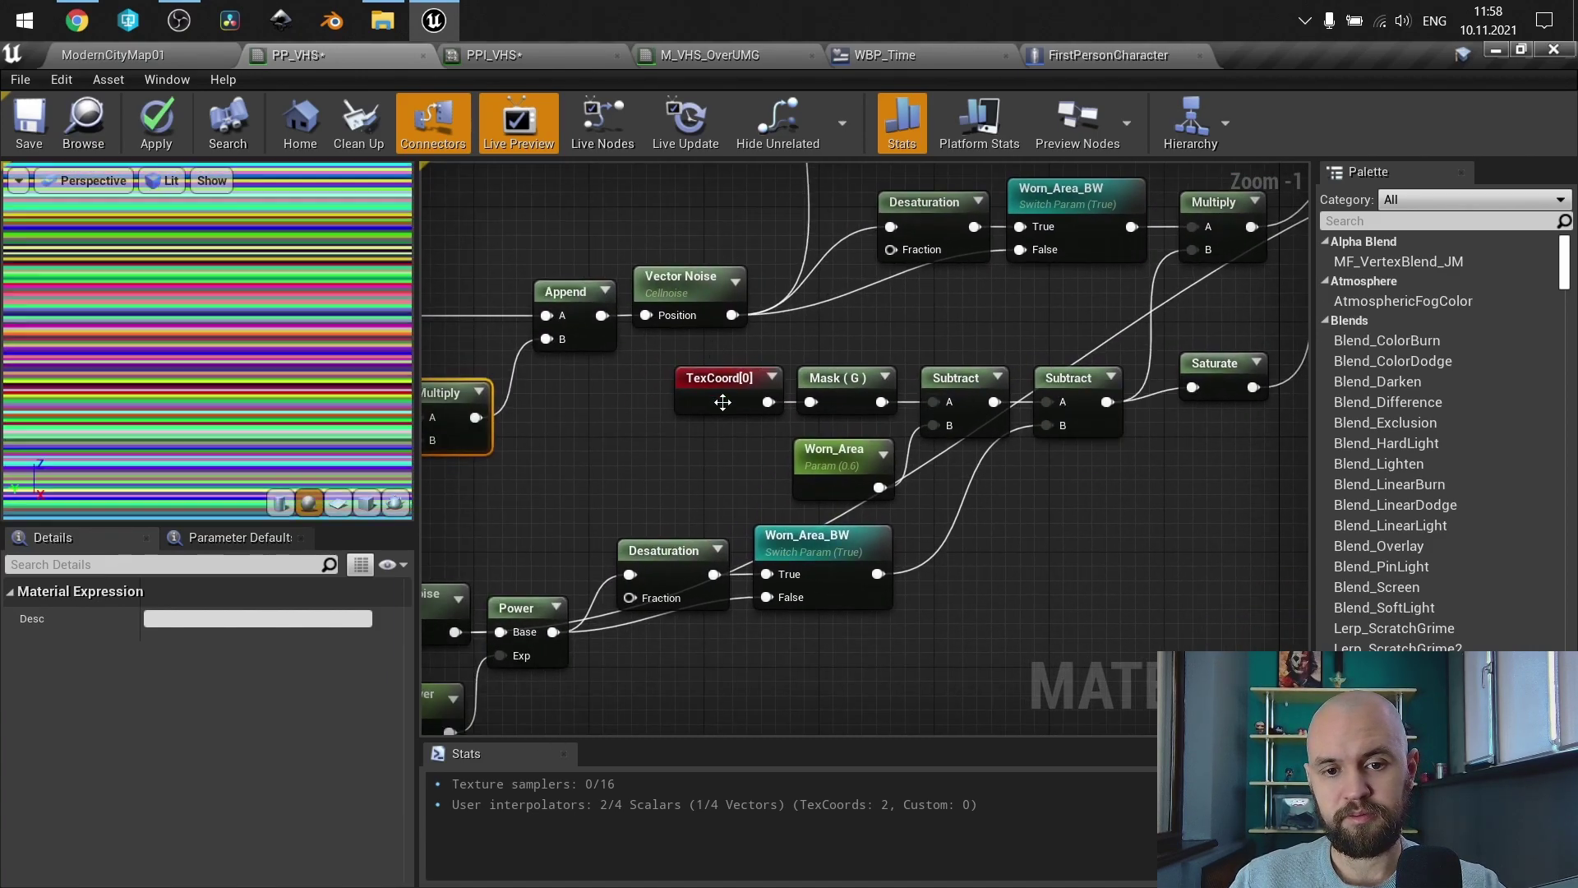
left_click_drag(689, 351, 1071, 491)
right_click_drag(827, 544, 558, 627)
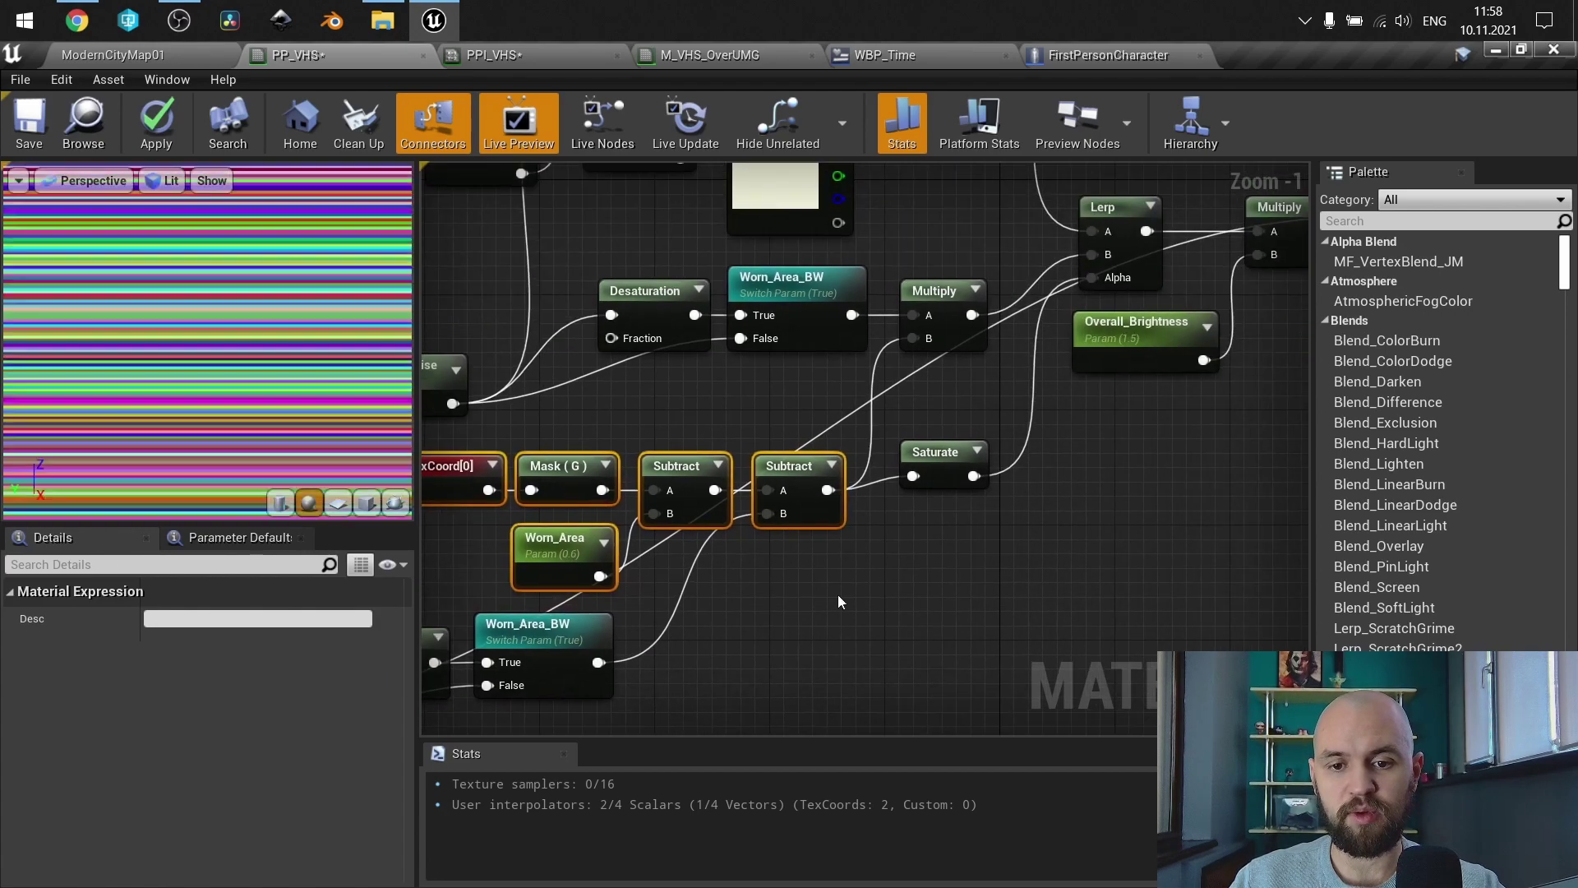
left_click(832, 498)
right_click_drag(832, 498, 634, 501)
right_click_drag(1156, 222, 924, 222)
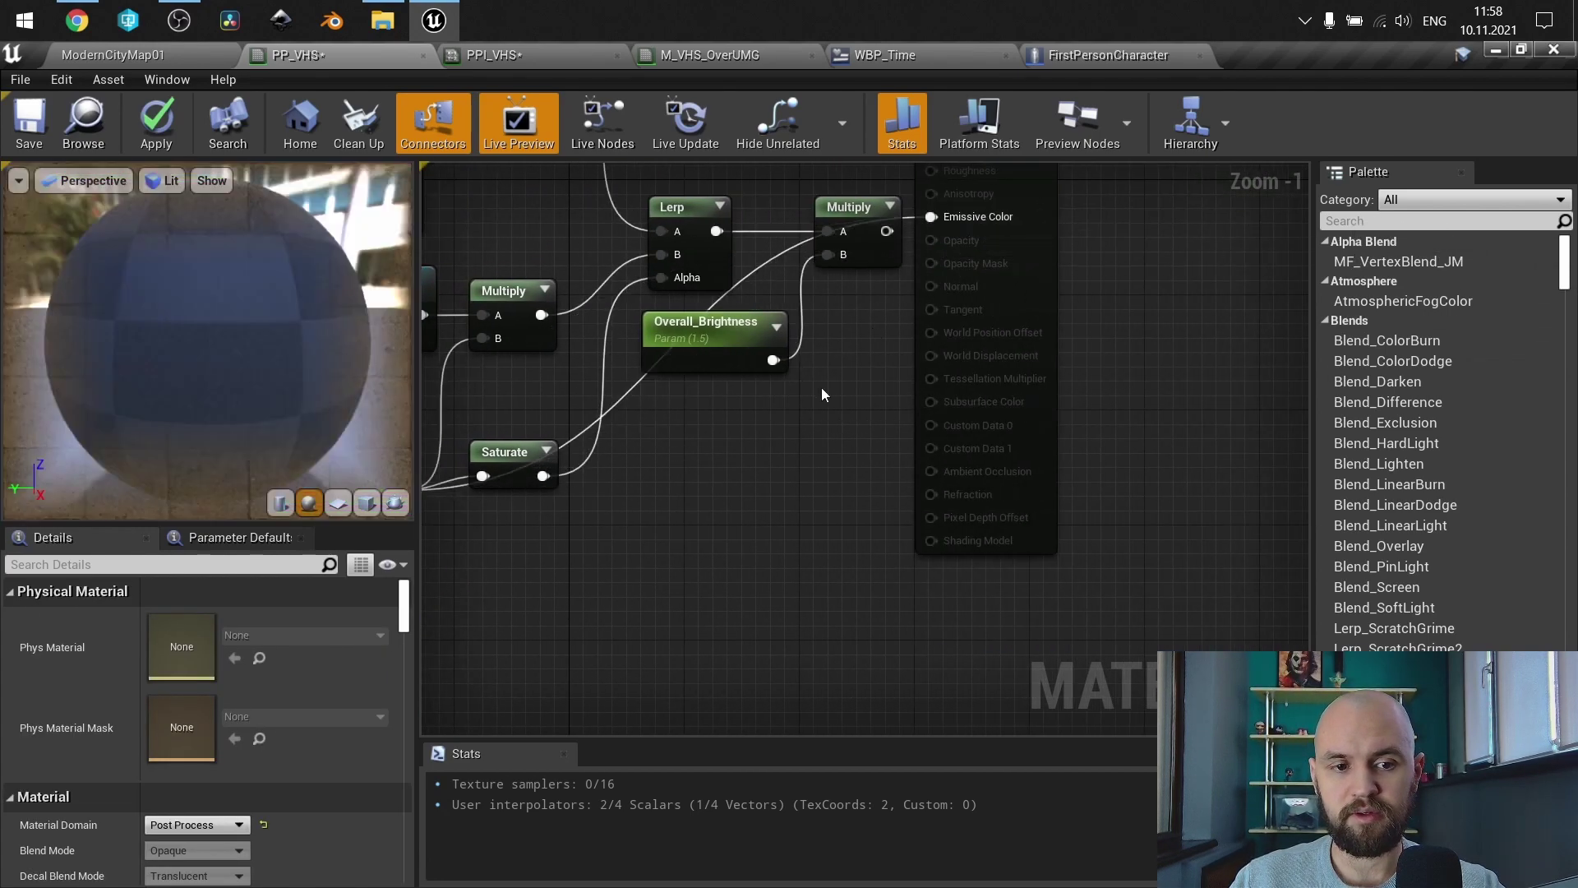
Step: Connect the Grain_Power Lerp's output straight to input A of the final Lerp, bypassing the Desaturation and Tint nodes
right_click_drag(739, 576, 1348, 545)
right_click_drag(1050, 509, 834, 628)
right_click_drag(1026, 450, 1072, 522)
scroll(1072, 523, "down", 1)
right_click_drag(887, 353, 1035, 396)
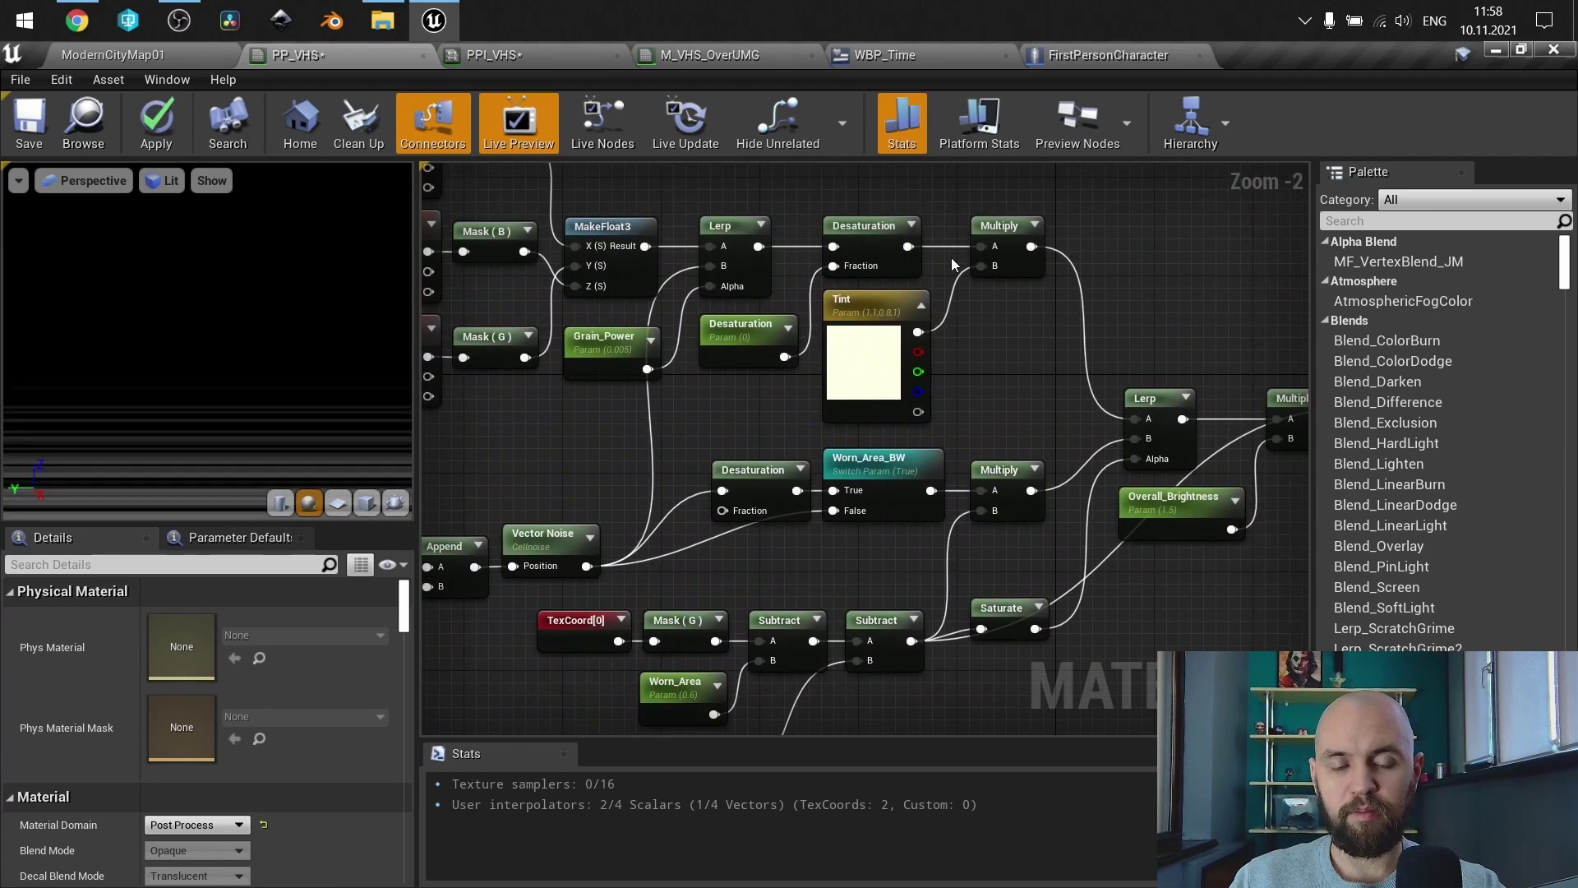
left_click_drag(838, 226, 1136, 418)
left_click(1016, 362)
right_click_drag(1051, 394, 1054, 277)
right_click_drag(1022, 416, 905, 469)
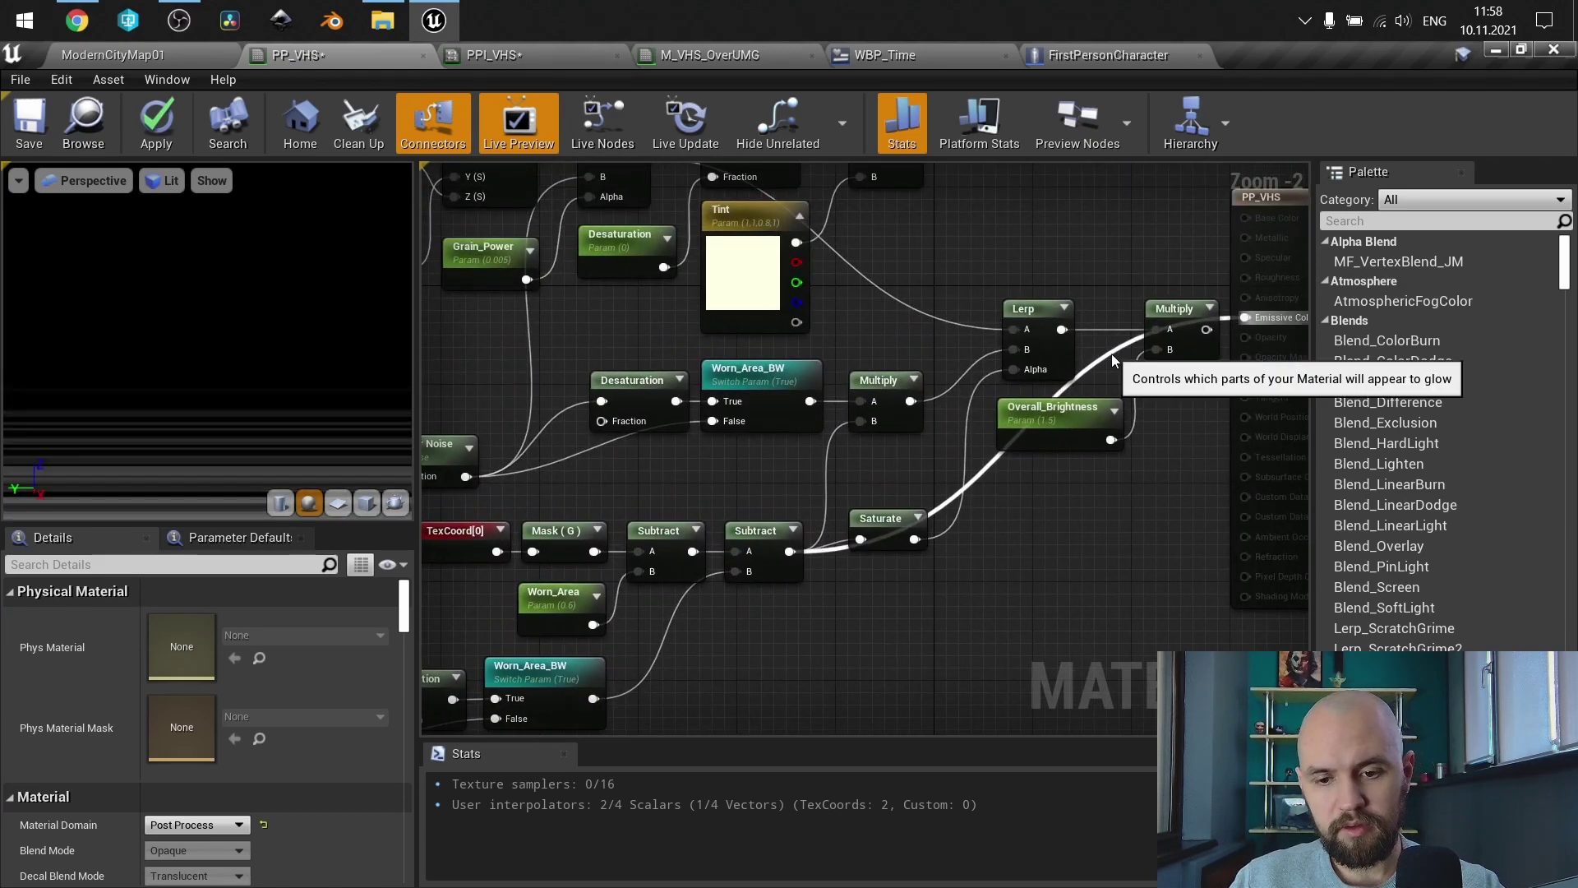
Step: Connect the final Multiply fed by Overall_Brightness to Emissive Color
left_click_drag(1206, 329, 1247, 320)
right_click_drag(823, 439, 1185, 384)
right_click_drag(1126, 591, 885, 645)
right_click_drag(1018, 437, 1104, 357)
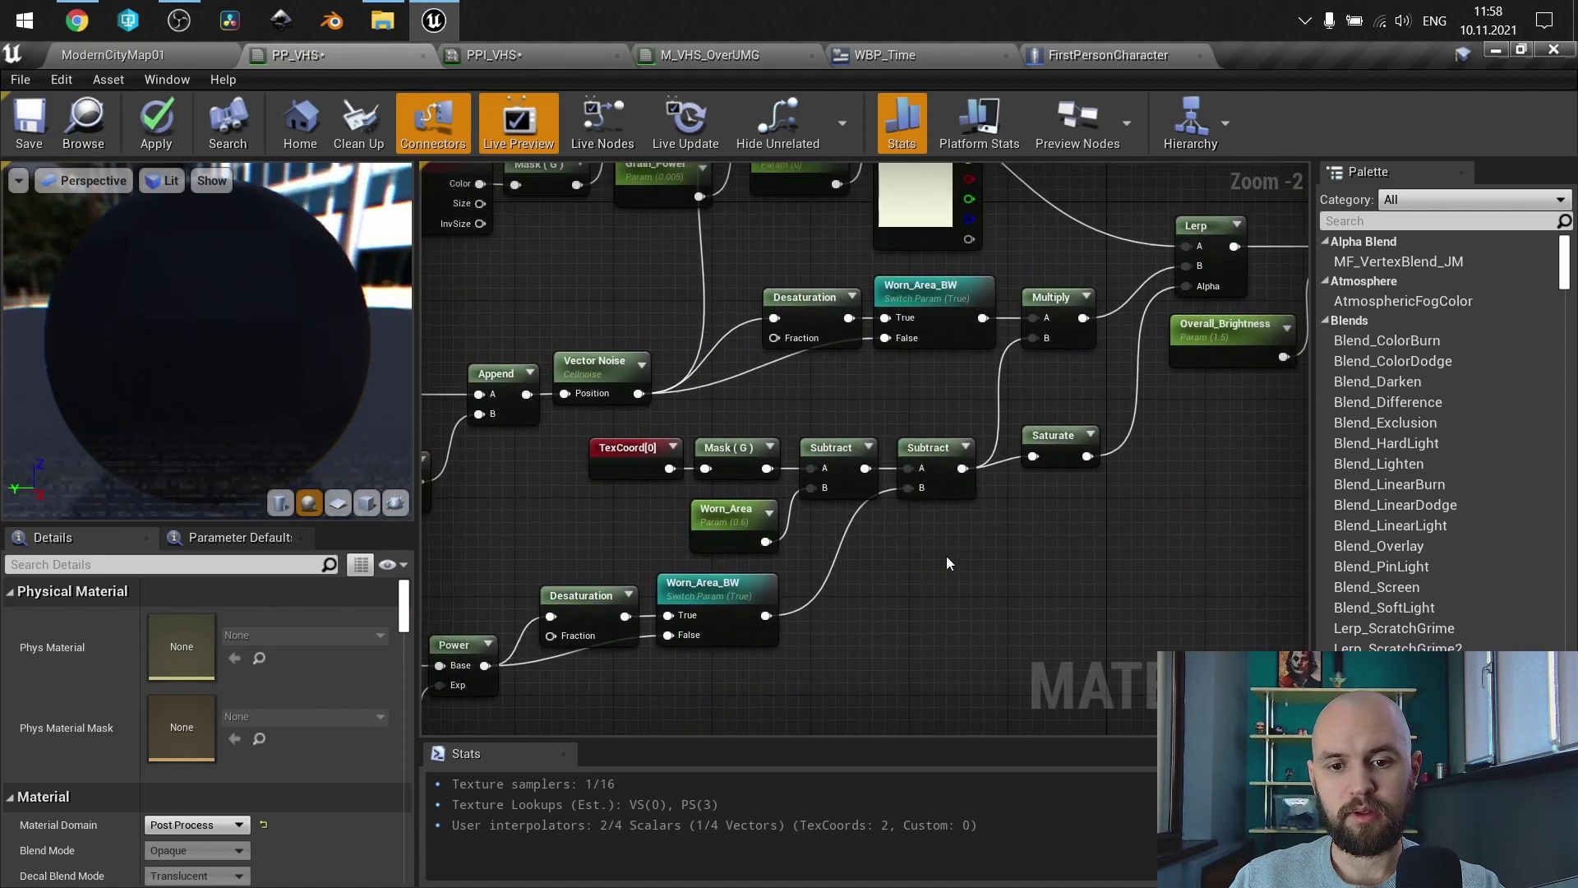
Step: Highlight the worn-area mask nodes, and connect the Multiply that combines them with the grain to Emissive Color
left_click_drag(990, 666, 579, 431)
right_click_drag(840, 371, 1088, 387)
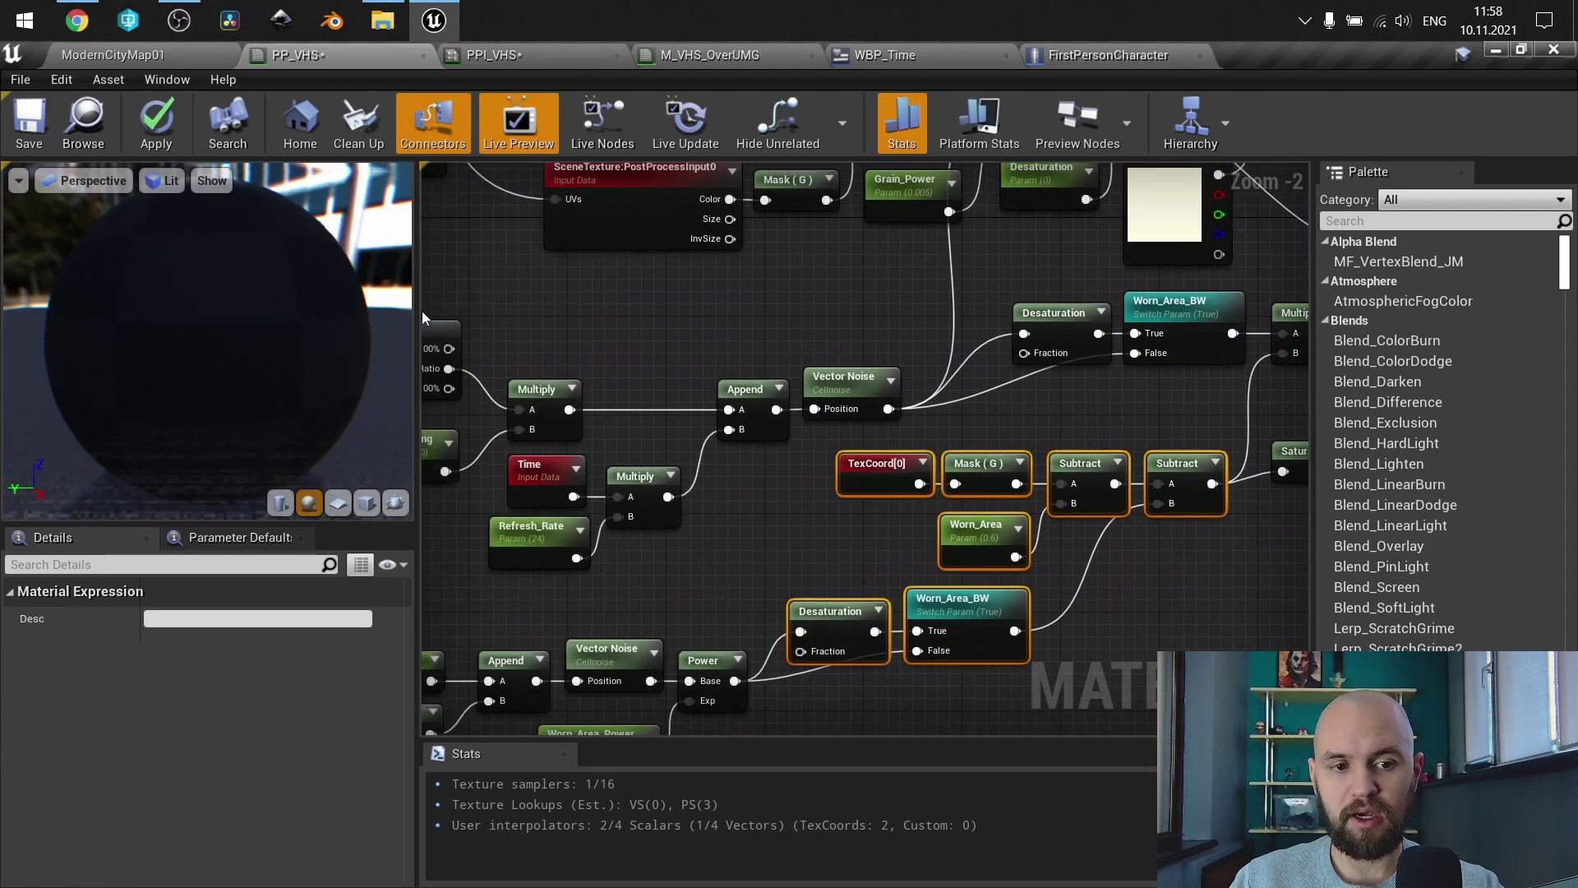
right_click_drag(1303, 334, 910, 435)
left_click(928, 477)
left_click_drag(912, 435, 1246, 351)
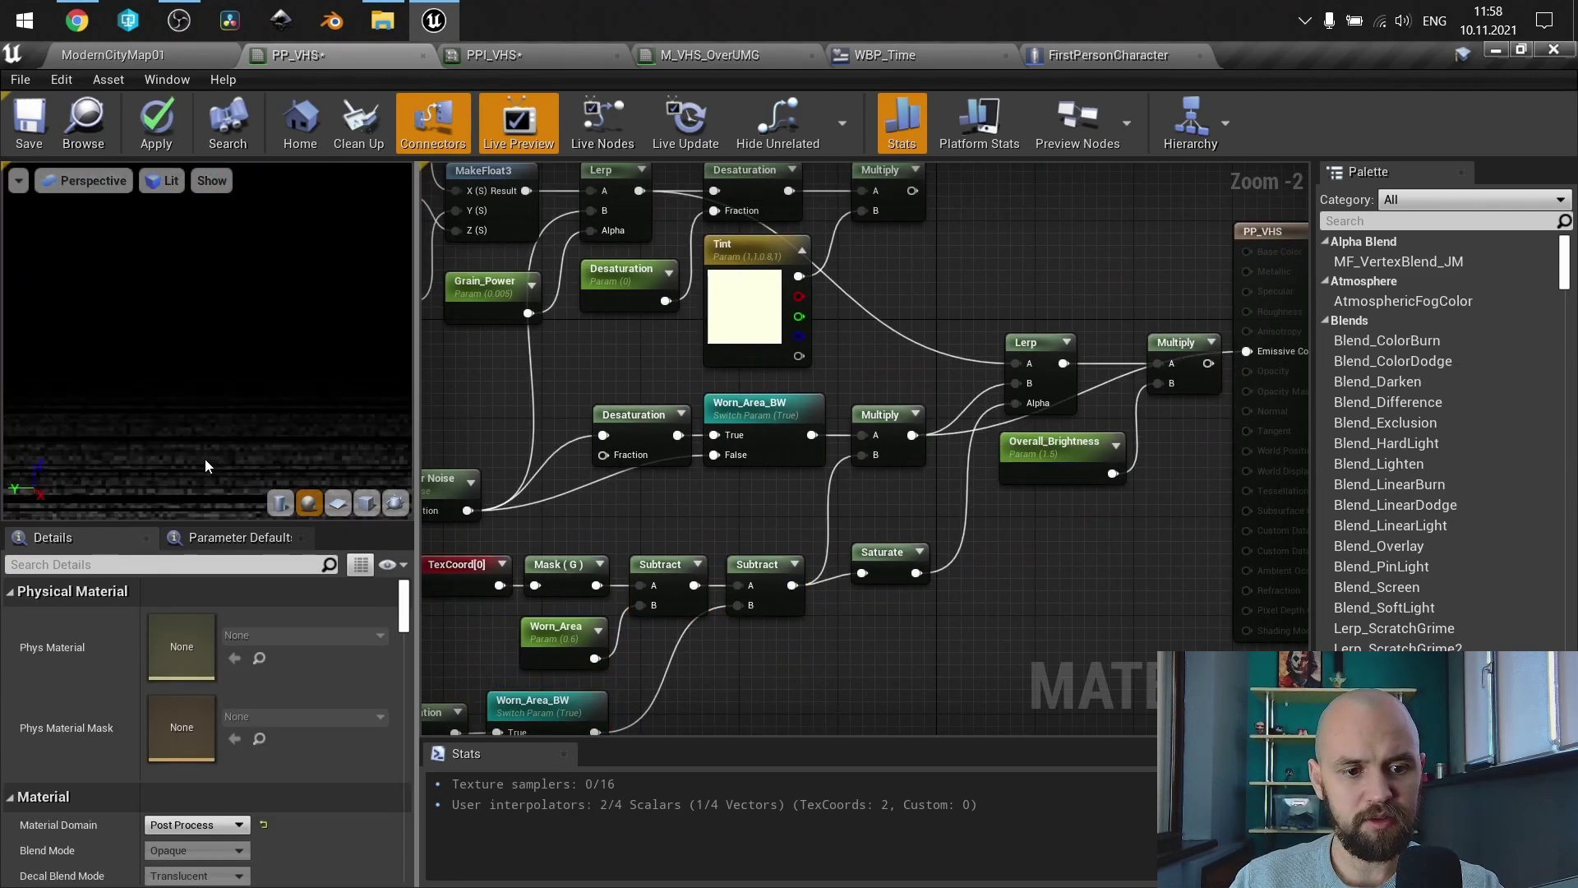
Step: In PPI_VHS, enable Worn_Area_BW and try different Worn_Area, Worn_Area_Power and Worn_Area_Tiling values
left_click(568, 54)
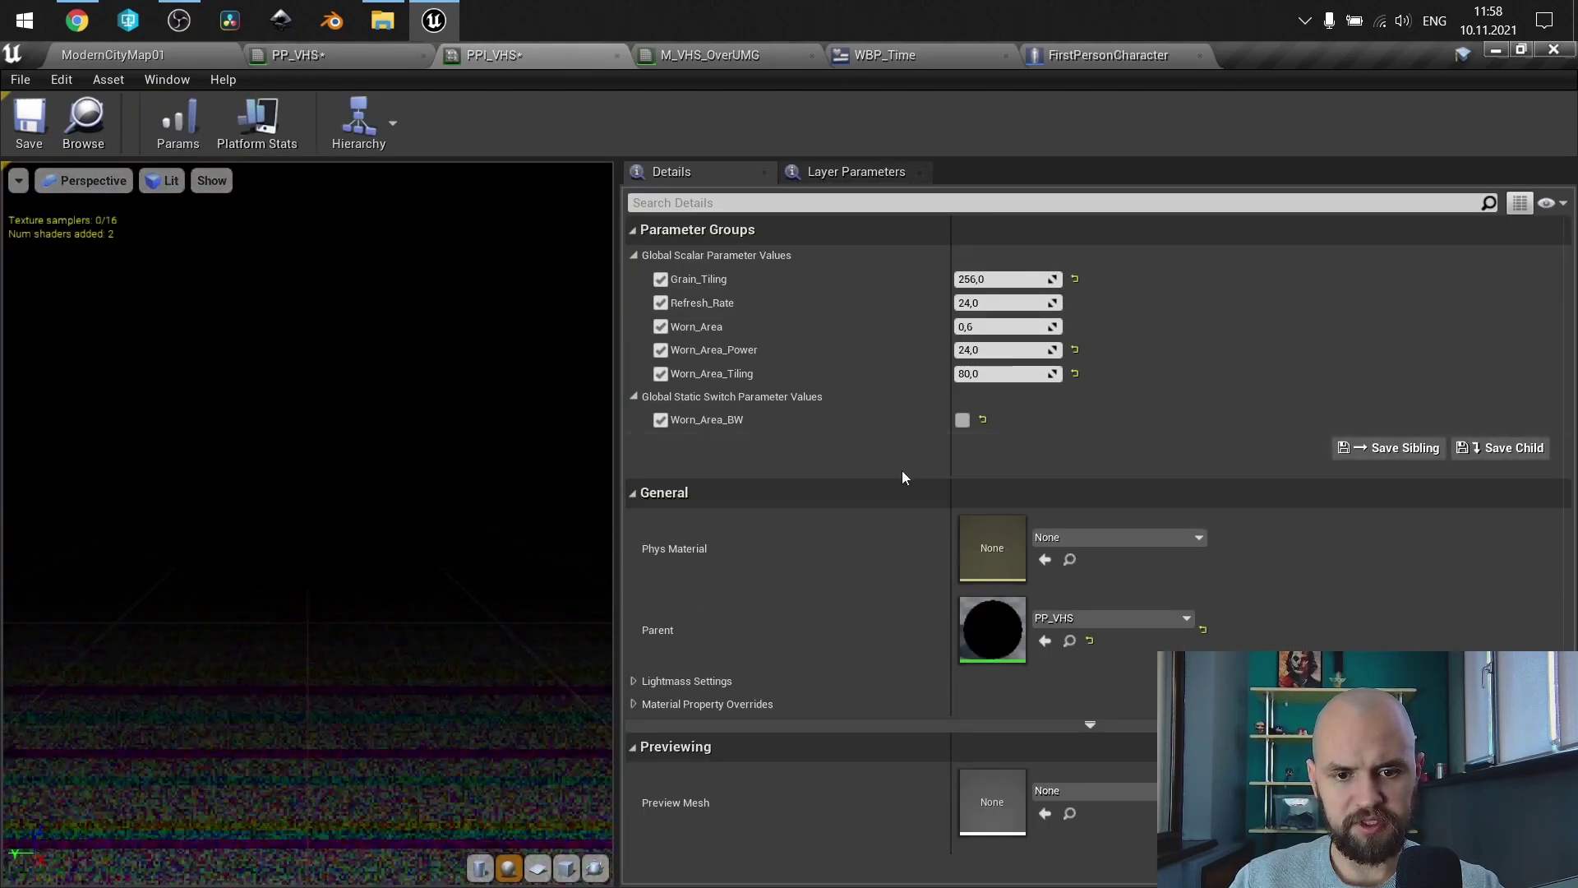
left_click(963, 421)
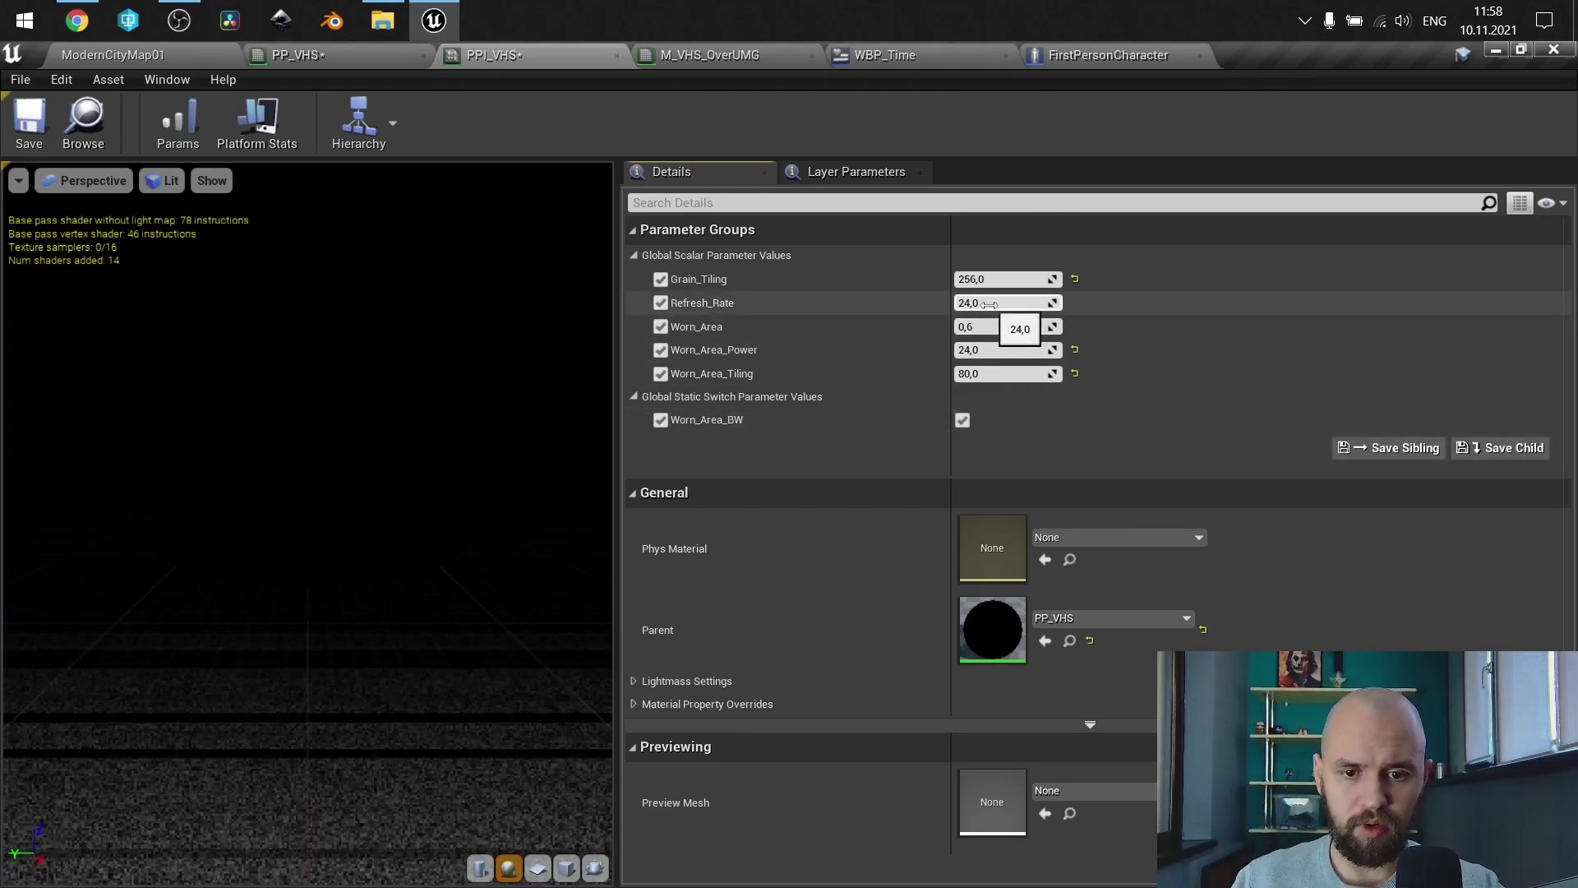
left_click_drag(1014, 326, 1004, 375)
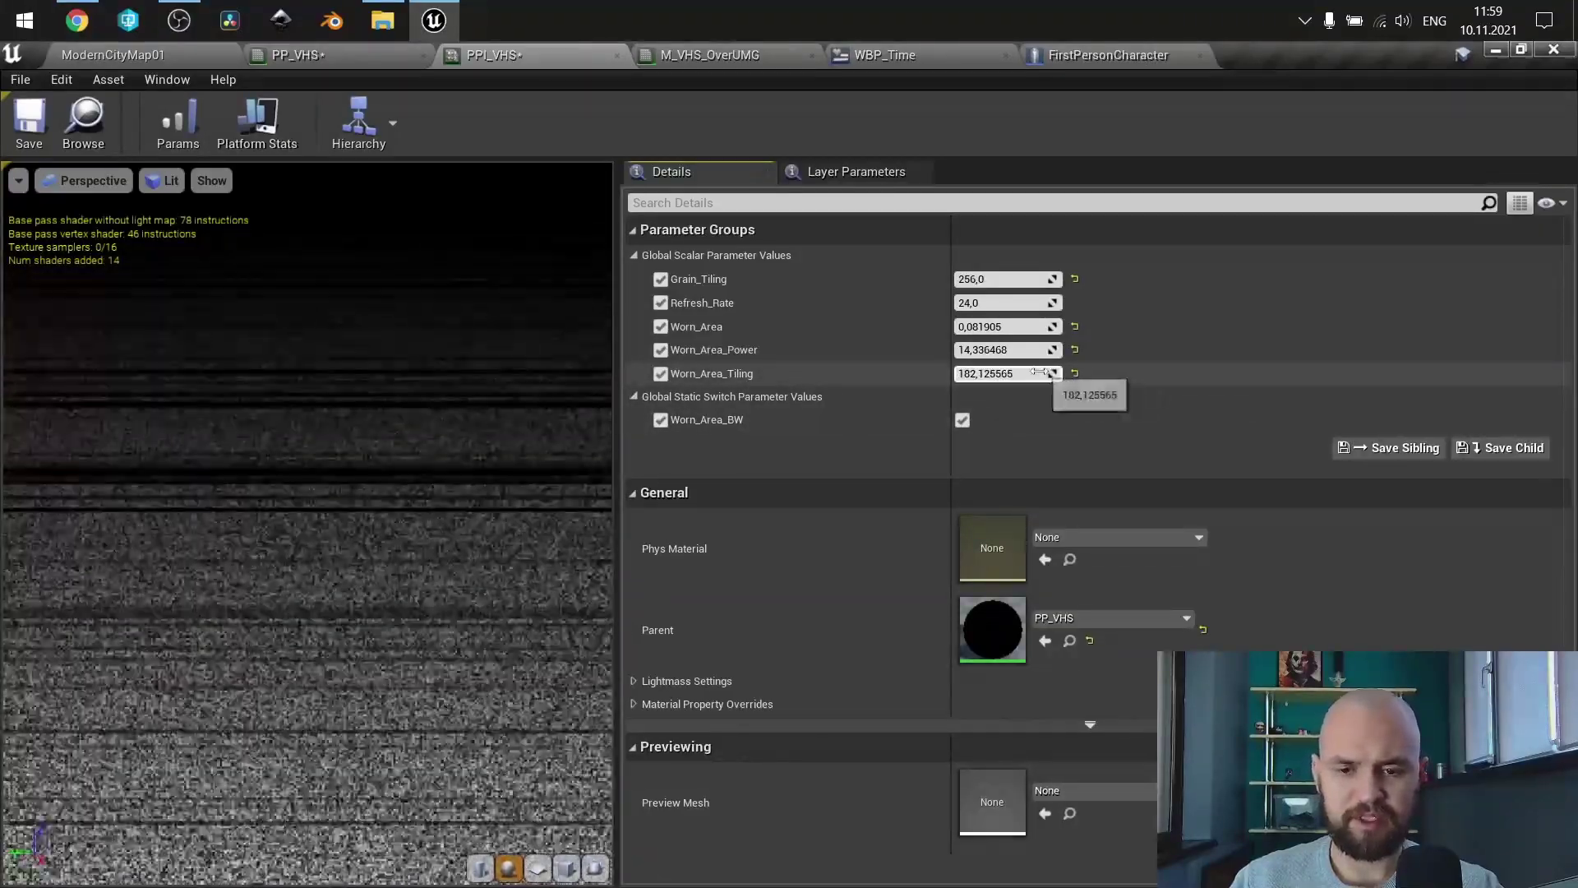
Step: Set Worn_Area_Tiling to 80, Worn_Area_Power to 28 and Worn_Area to 0,6, and turn Worn_Area_BW off
key("Return")
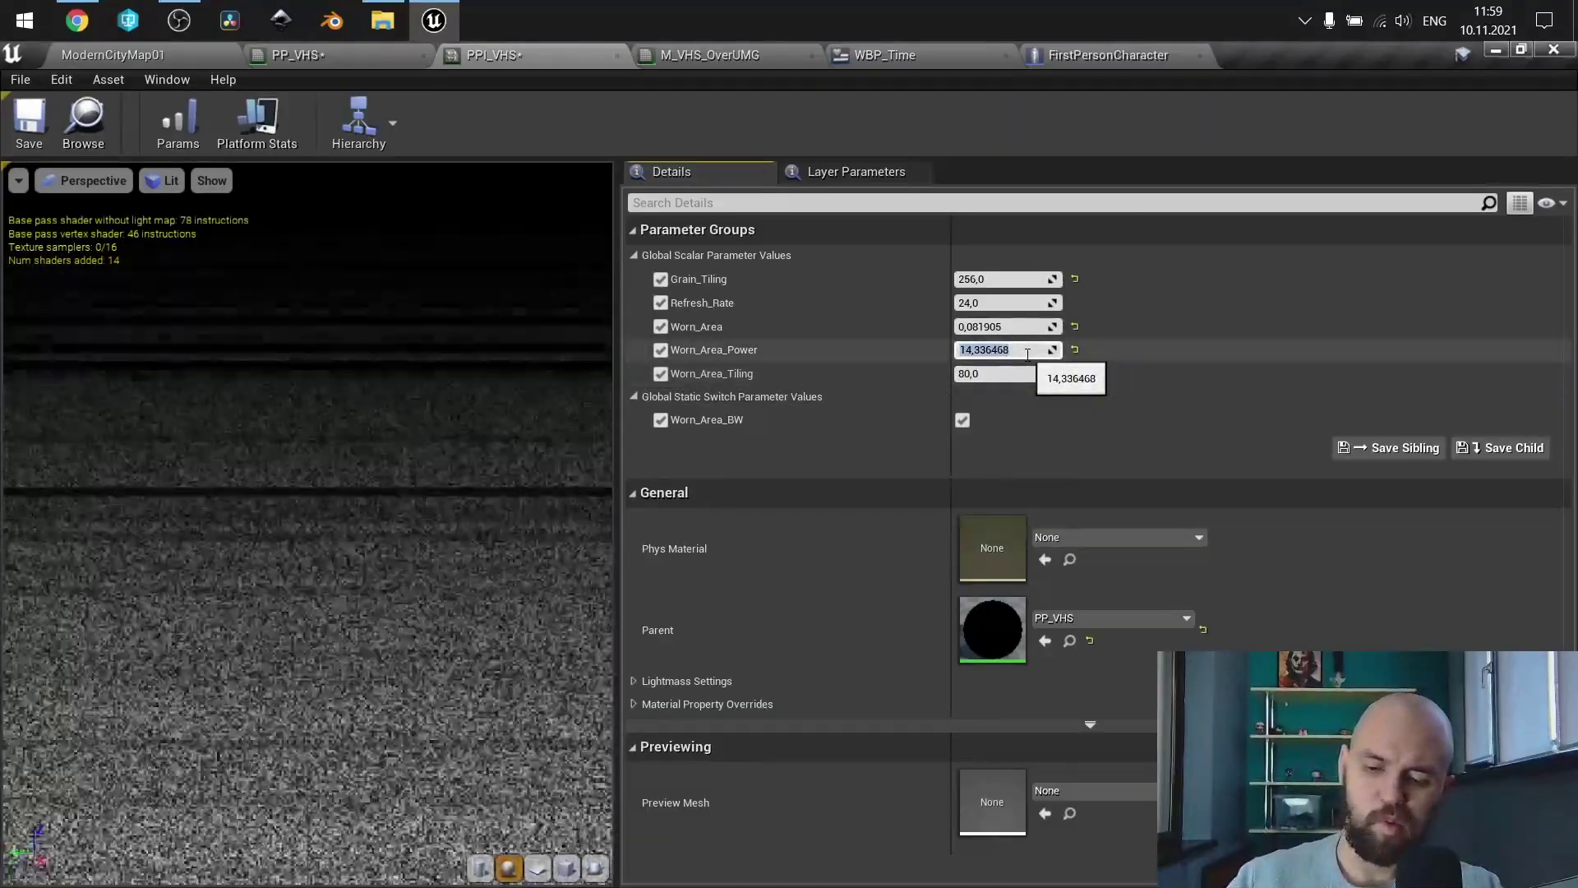
left_click(1009, 326)
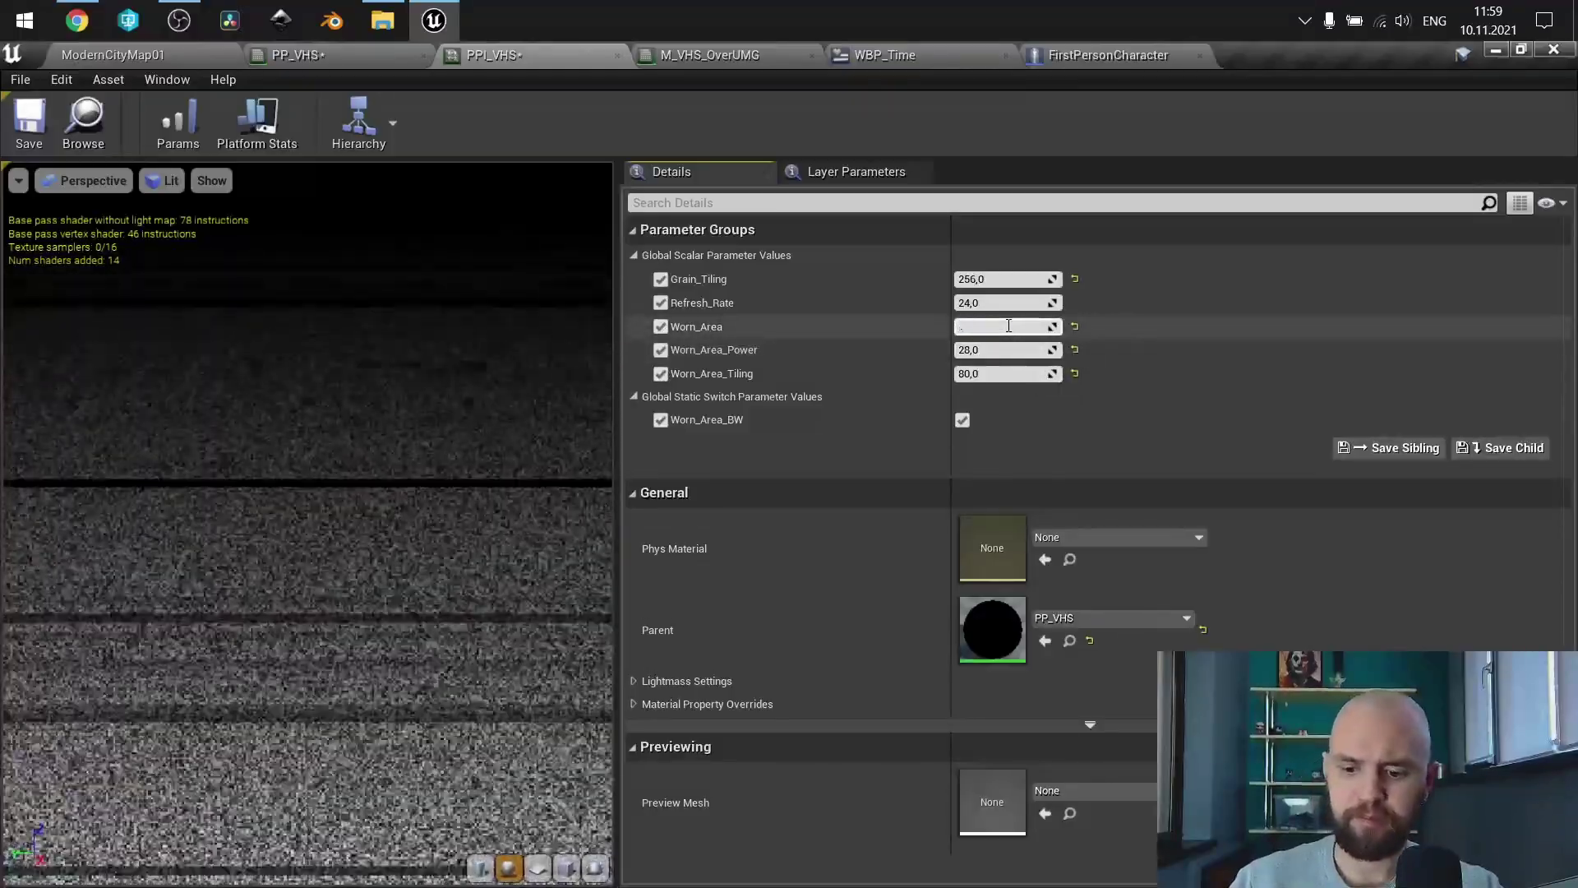
type(".6")
key("Return")
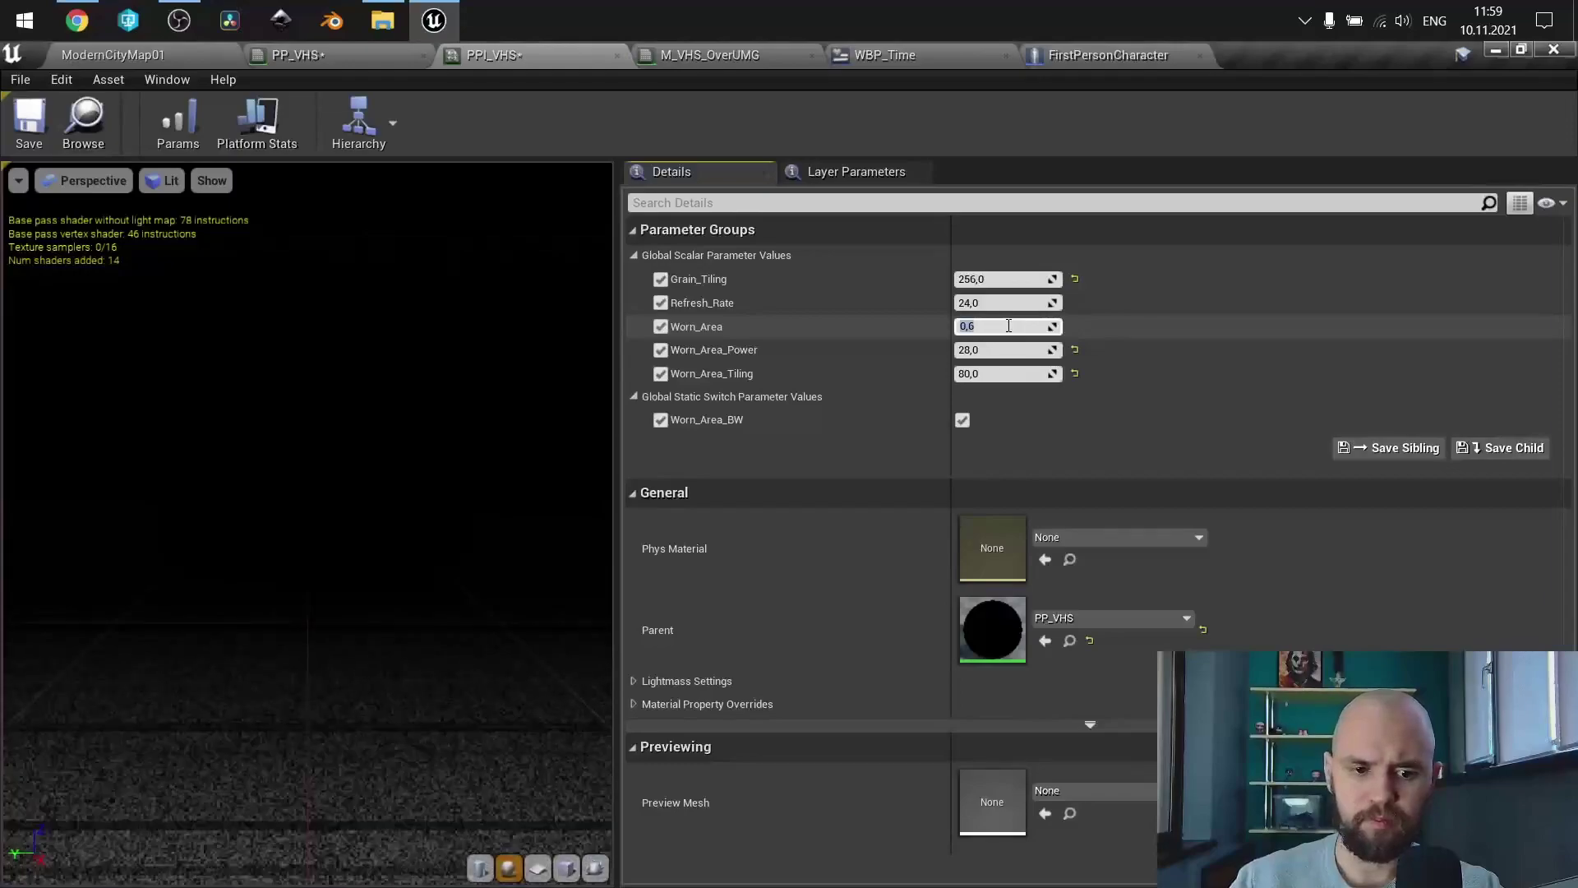
left_click(963, 420)
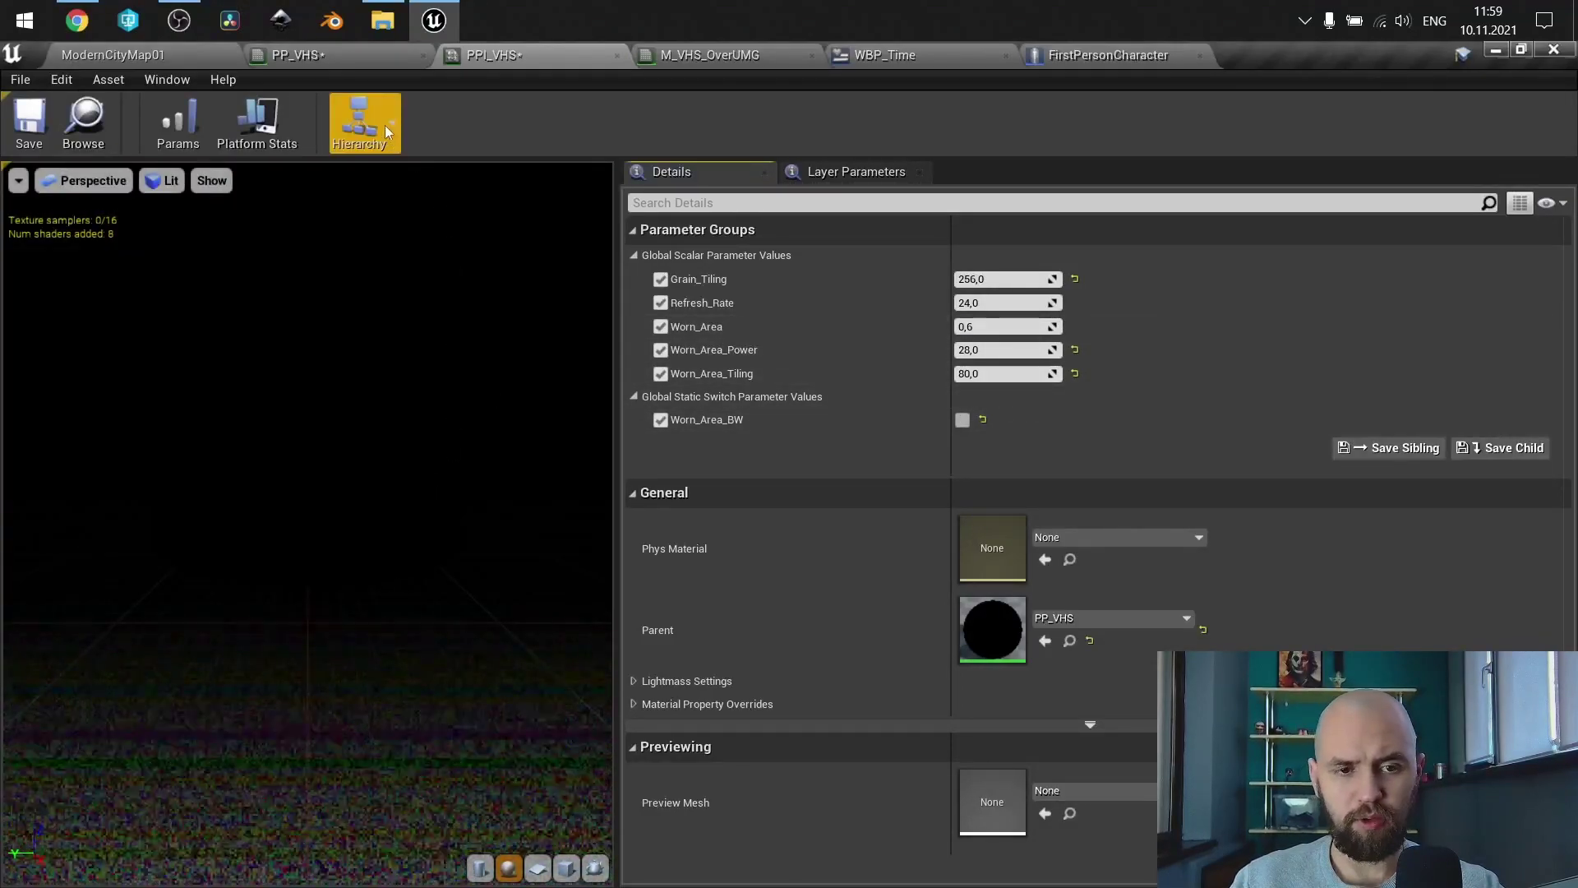
Step: Disconnect the worn-area Multiply from Emissive Color in PP_VHS, and trace how the branches reach the final Lerp
left_click(363, 56)
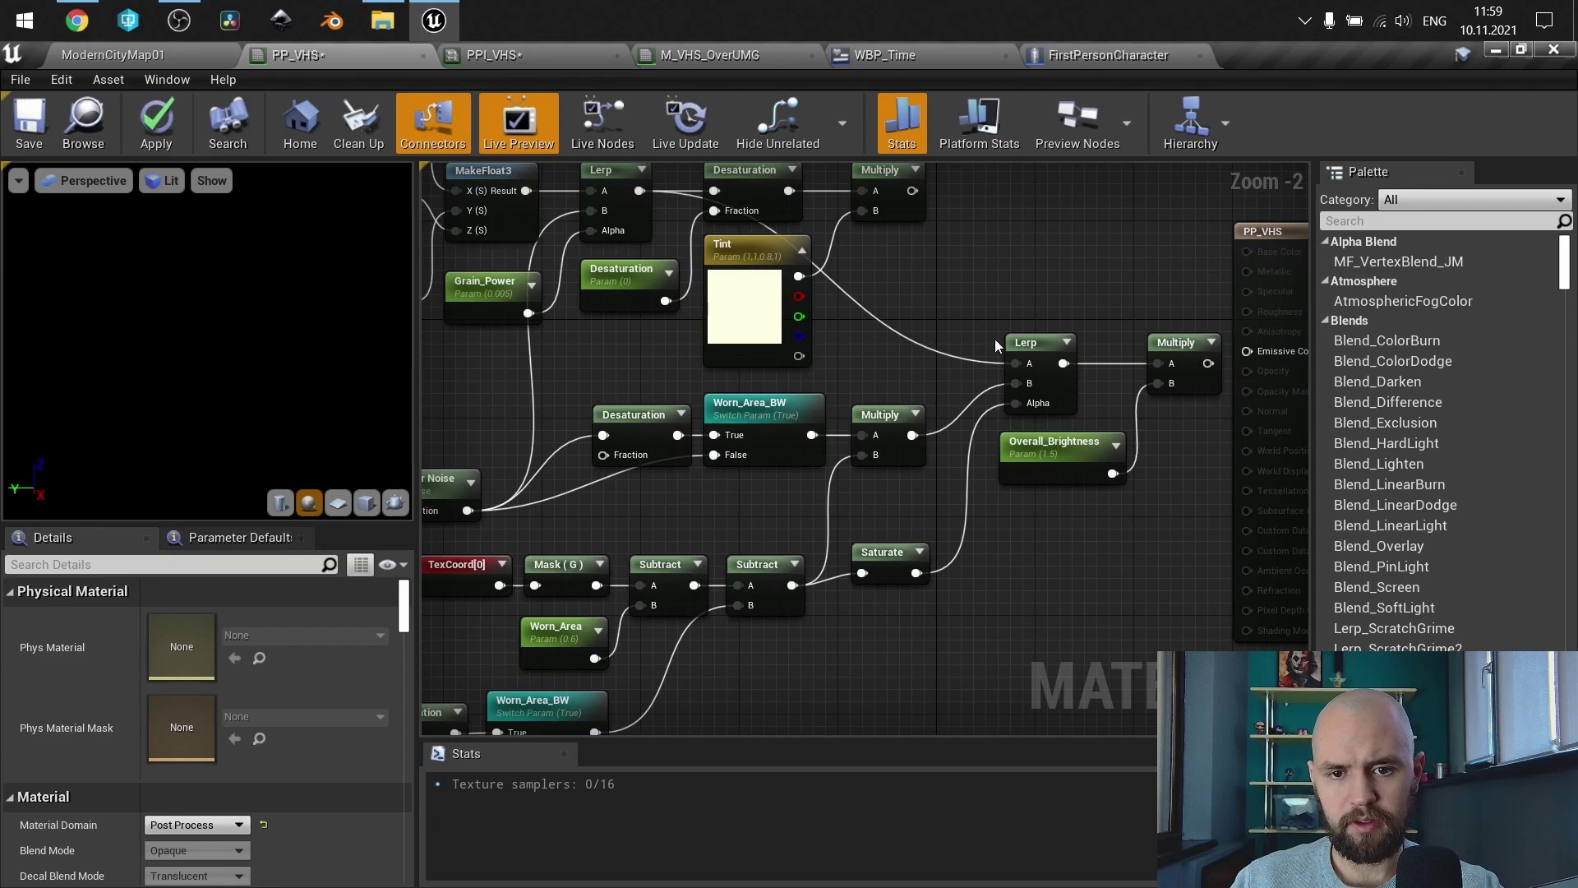
right_click_drag(914, 307, 1059, 375)
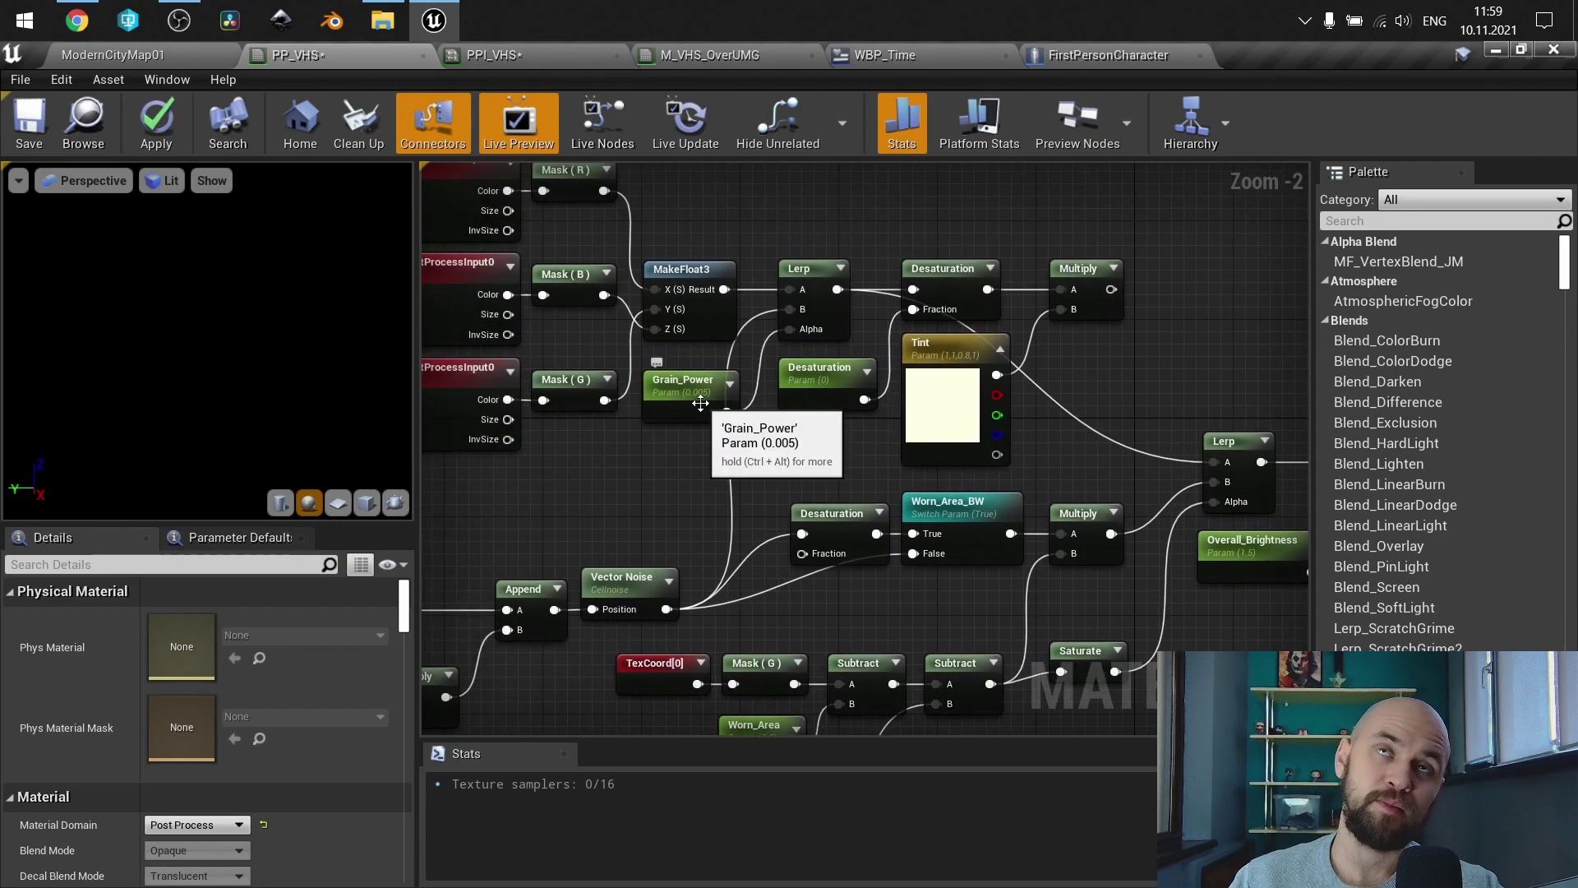
scroll(715, 329, "down", 2)
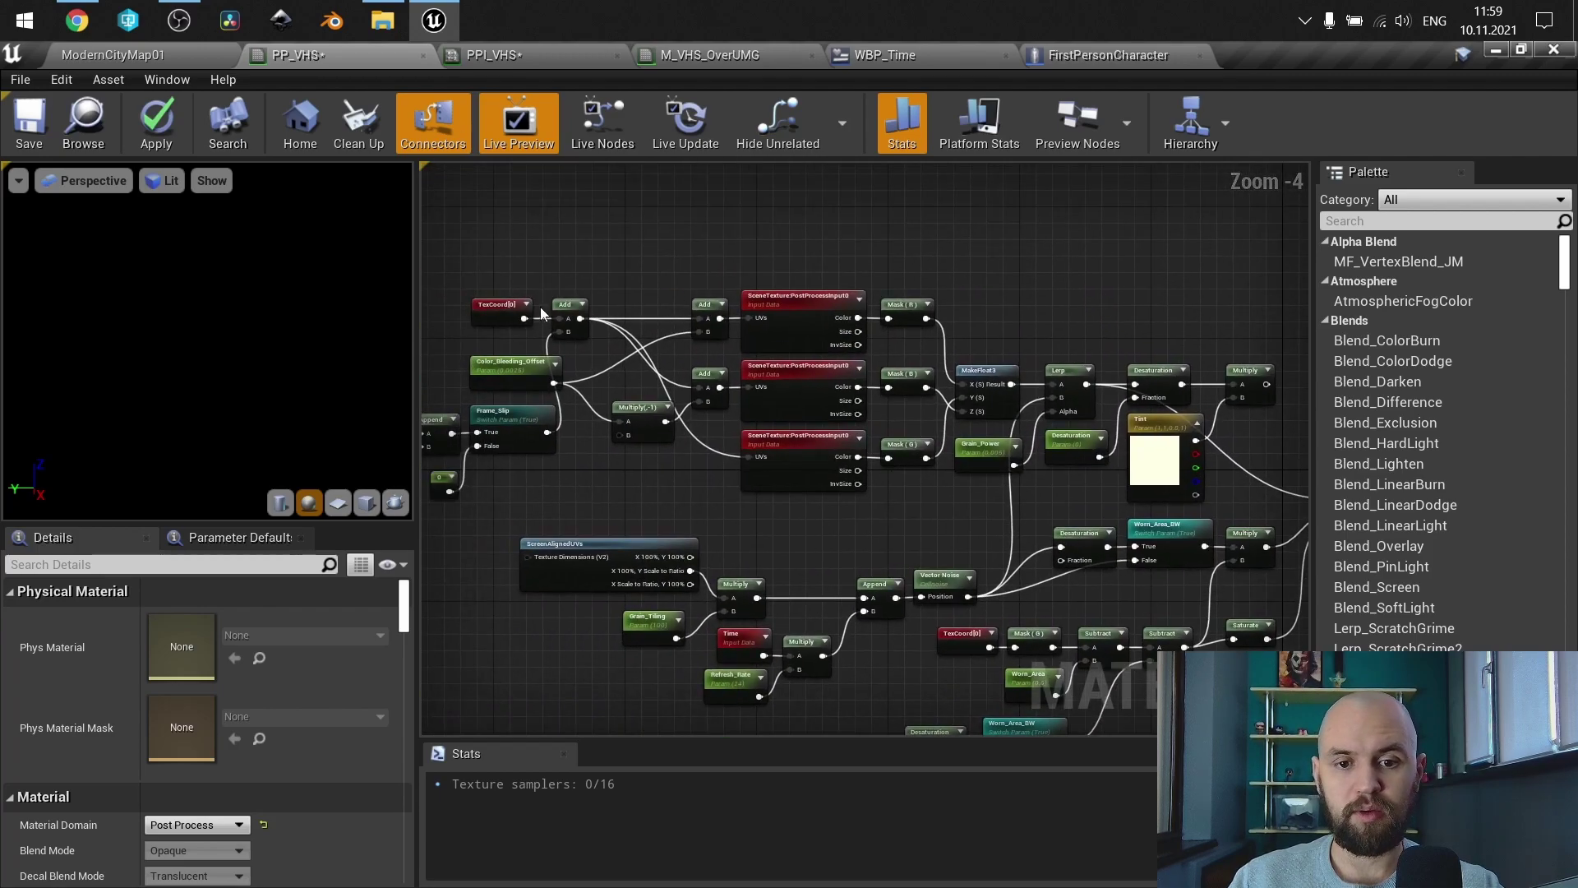
right_click_drag(781, 289, 557, 169)
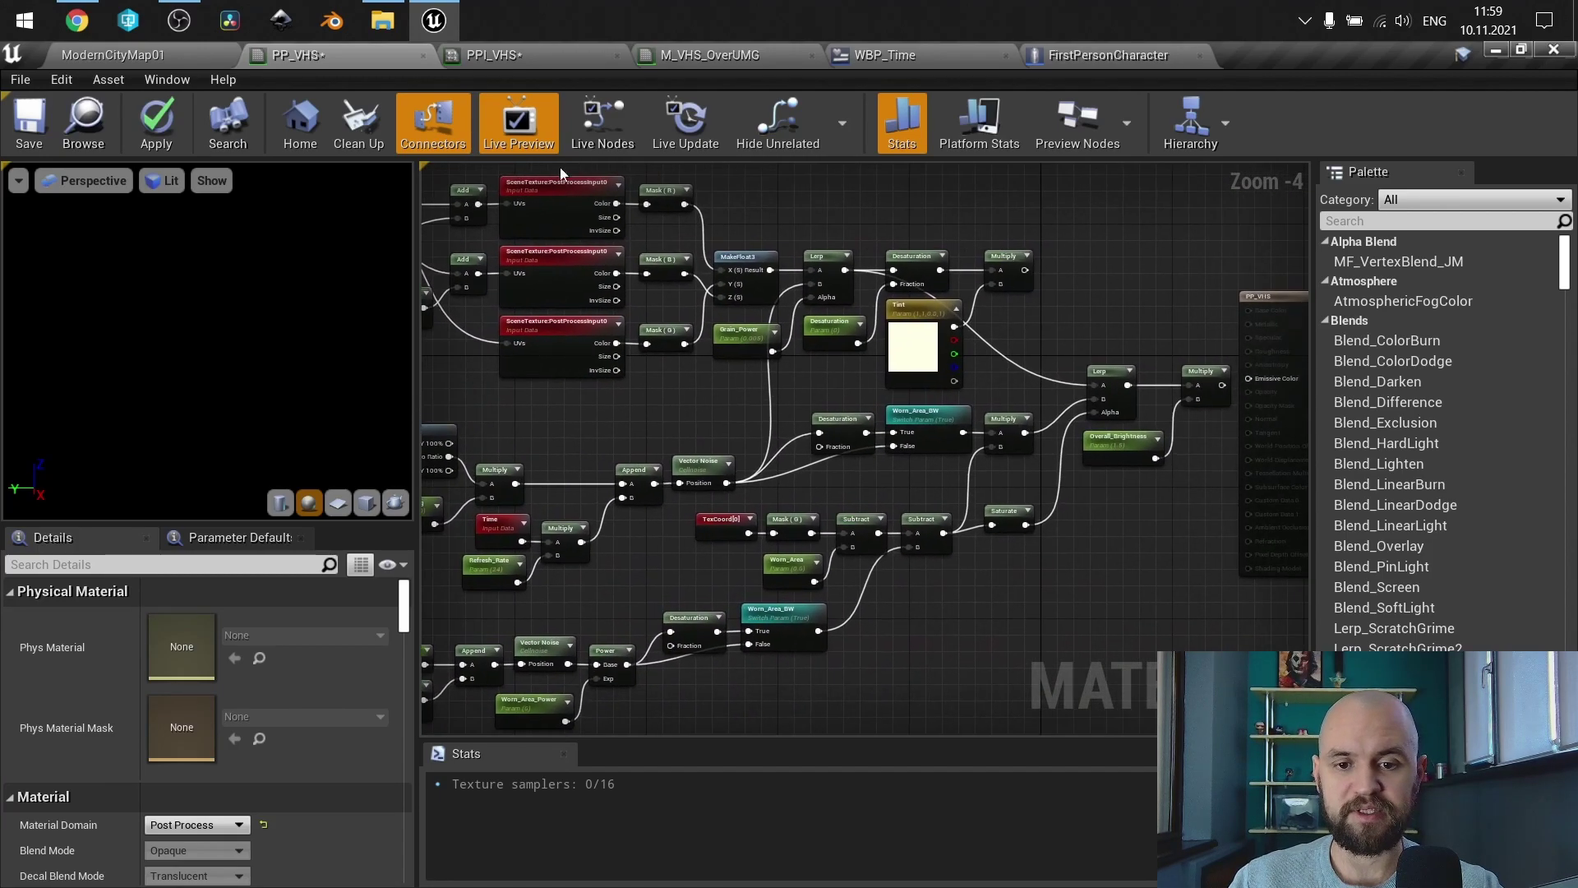
right_click_drag(1026, 364, 1129, 253)
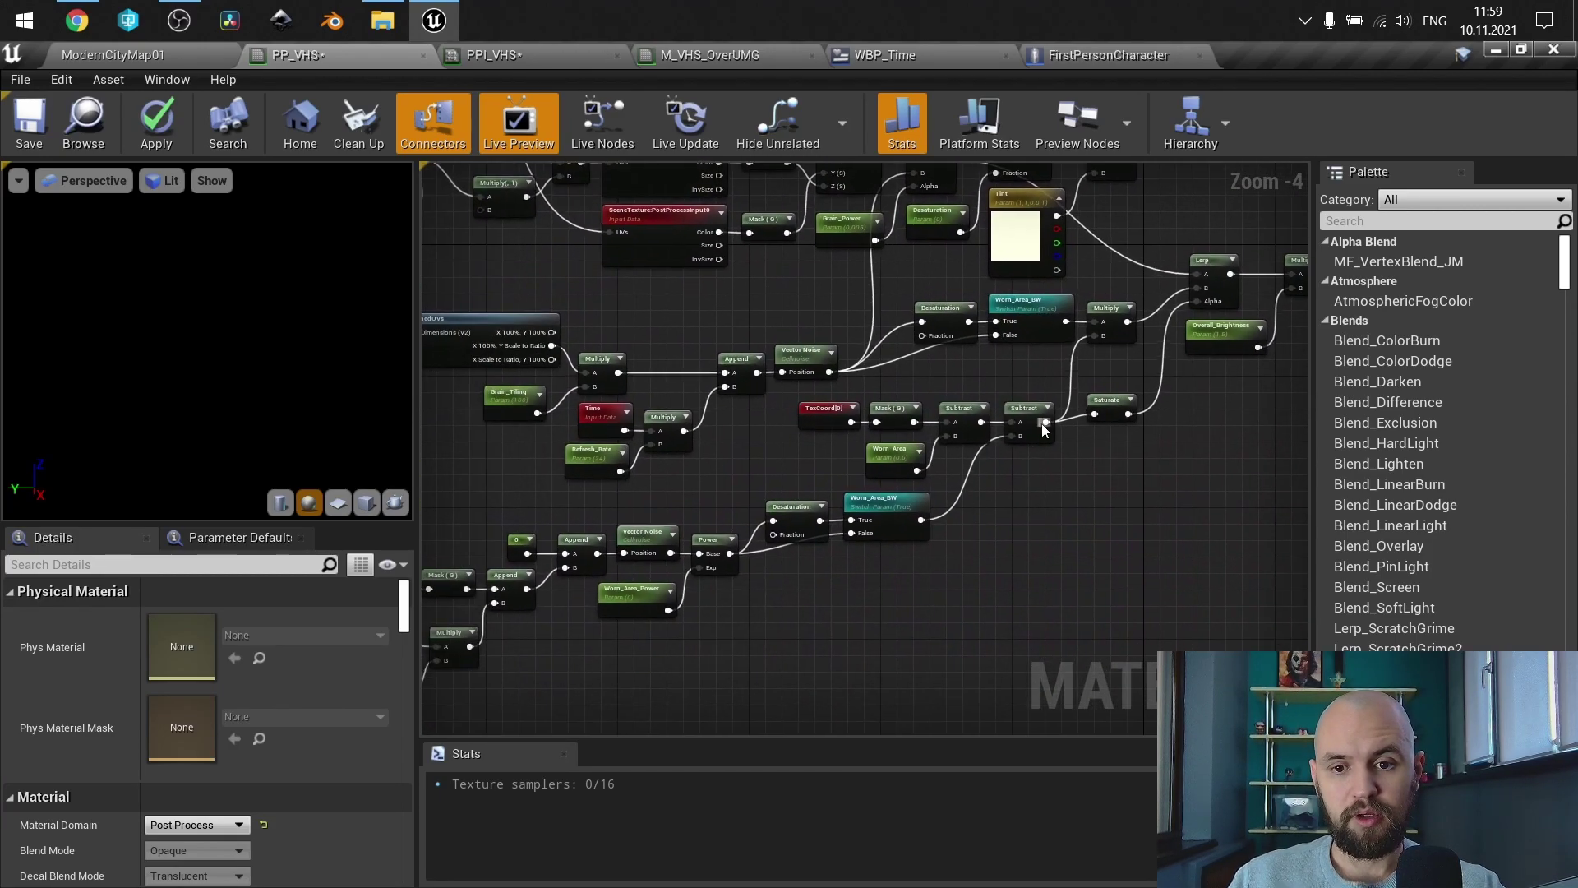
scroll(1042, 423, "up", 2)
right_click_drag(1038, 363, 911, 489)
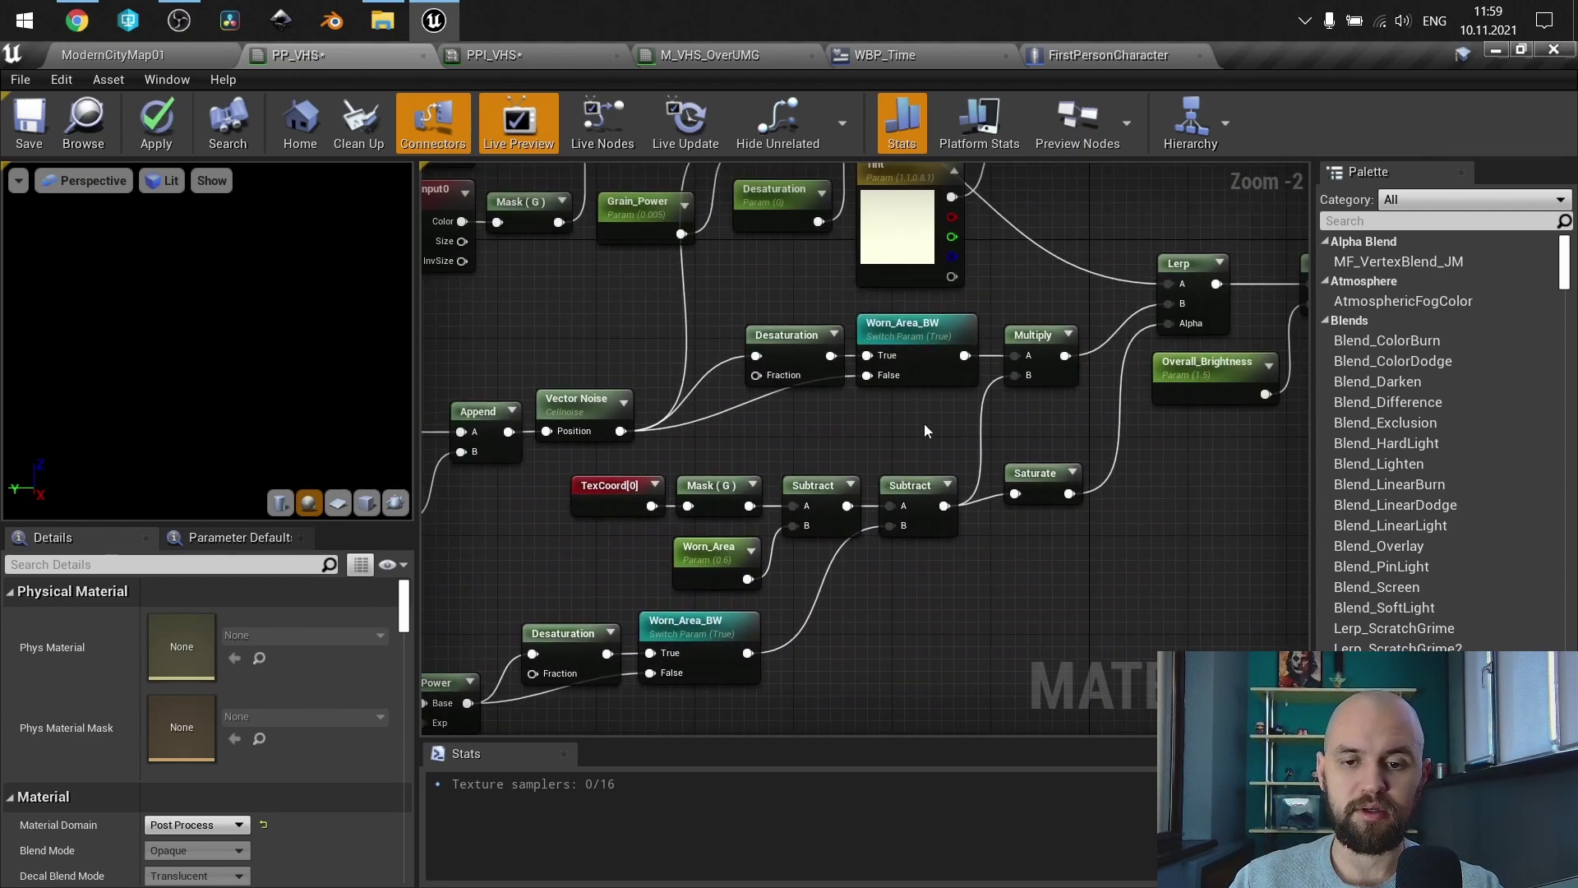
Step: Highlight the mask nodes from TexCoord to Saturate, and connect the Saturate output to Emissive Color
right_click_drag(638, 457, 531, 476)
right_click_drag(932, 511, 1058, 455)
left_click_drag(580, 436, 1049, 542)
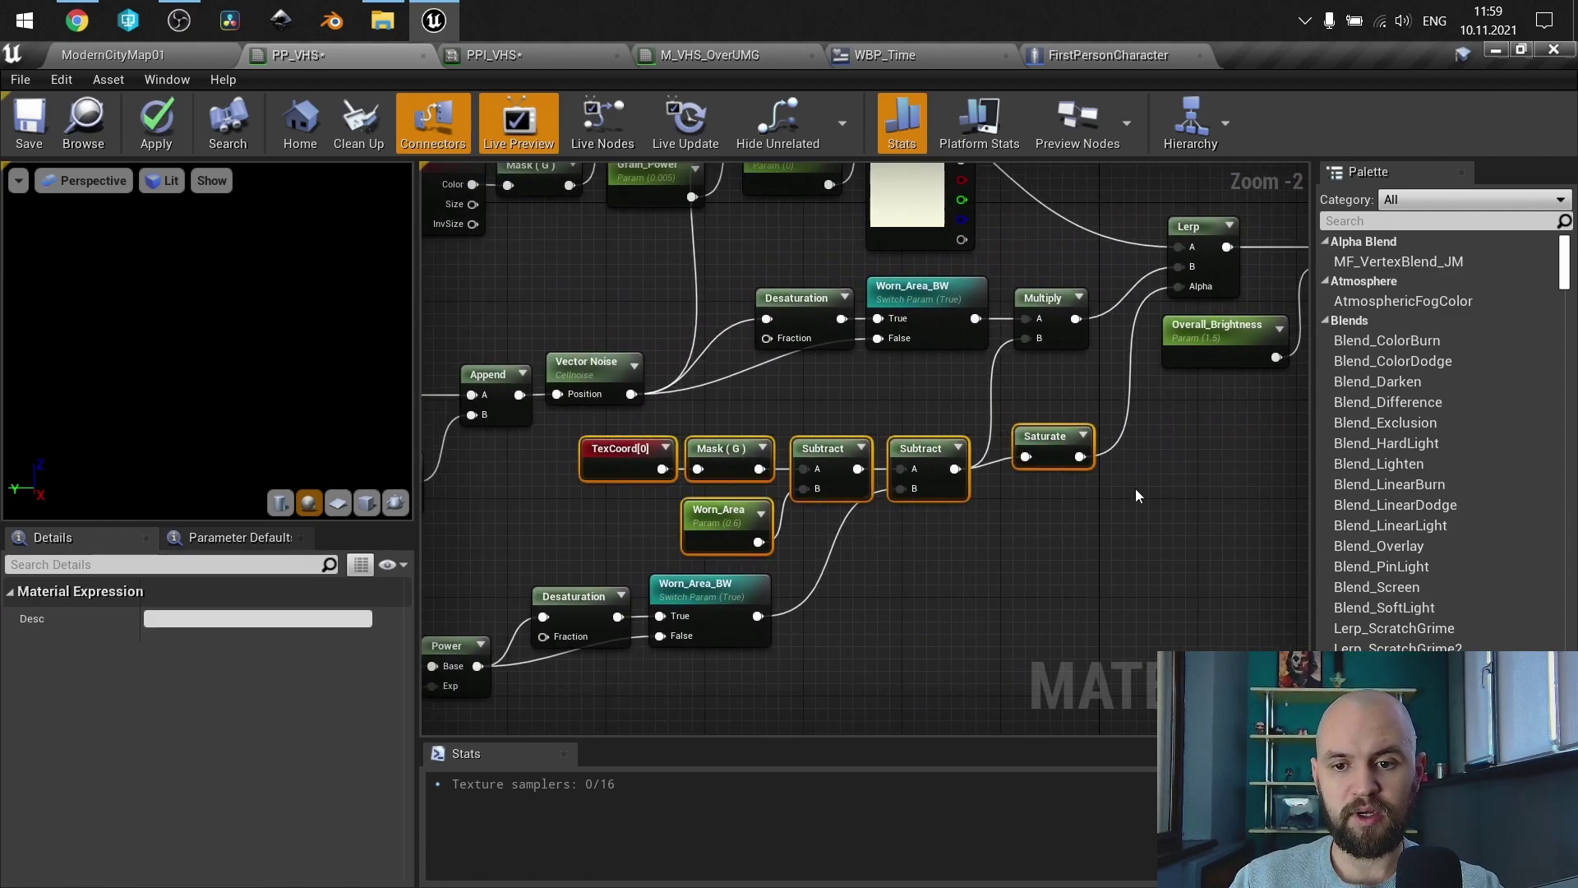
scroll(986, 530, "up", 1)
left_click(945, 530)
scroll(883, 484, "up", 1)
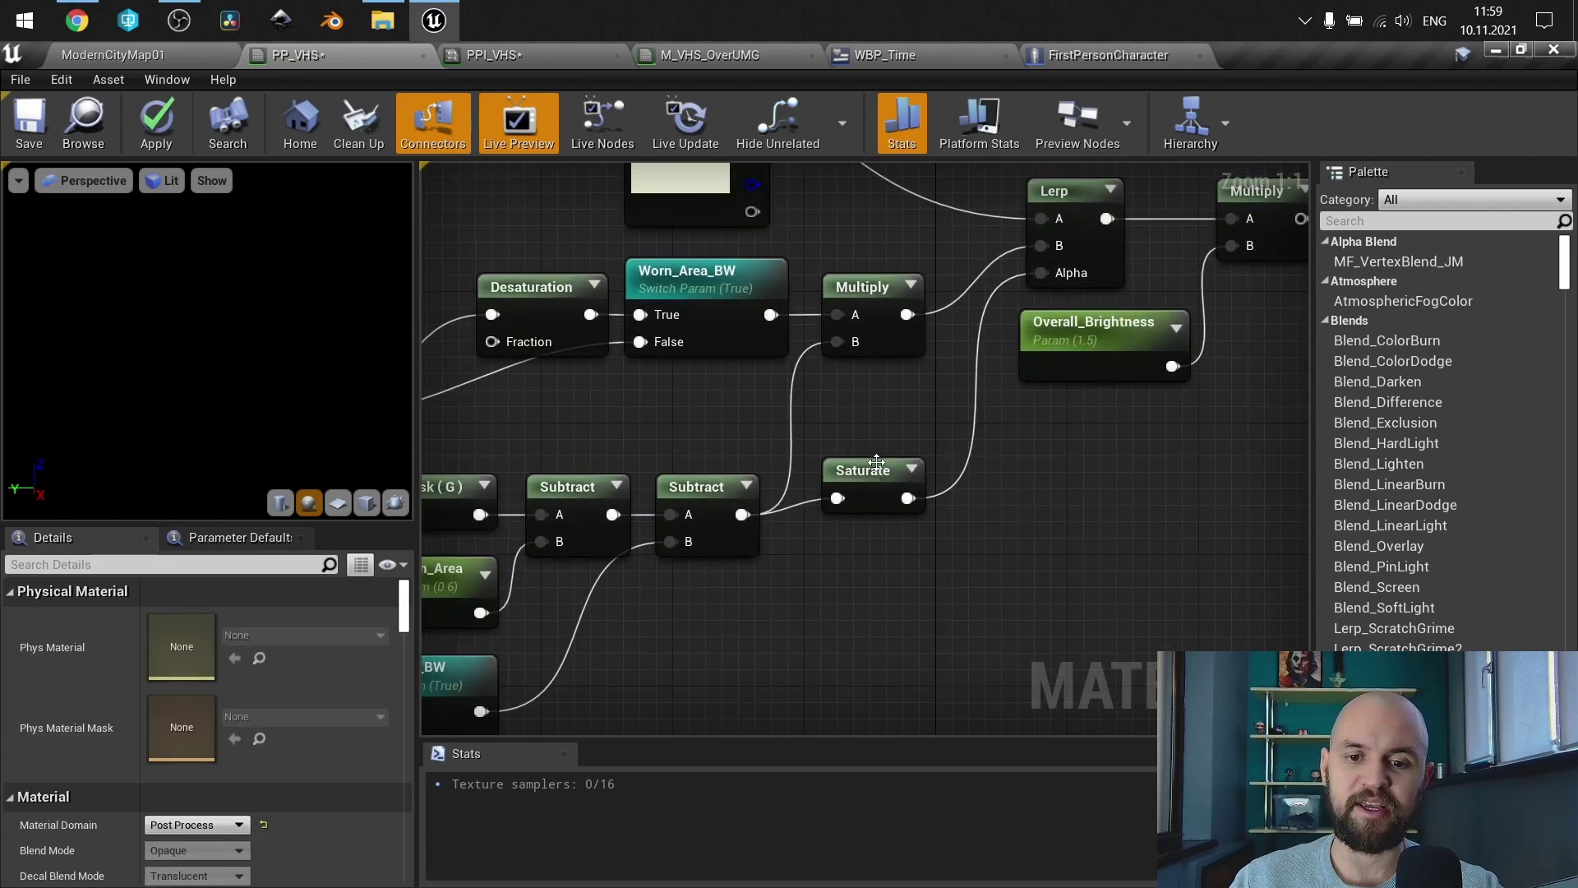
left_click_drag(907, 498, 1006, 207)
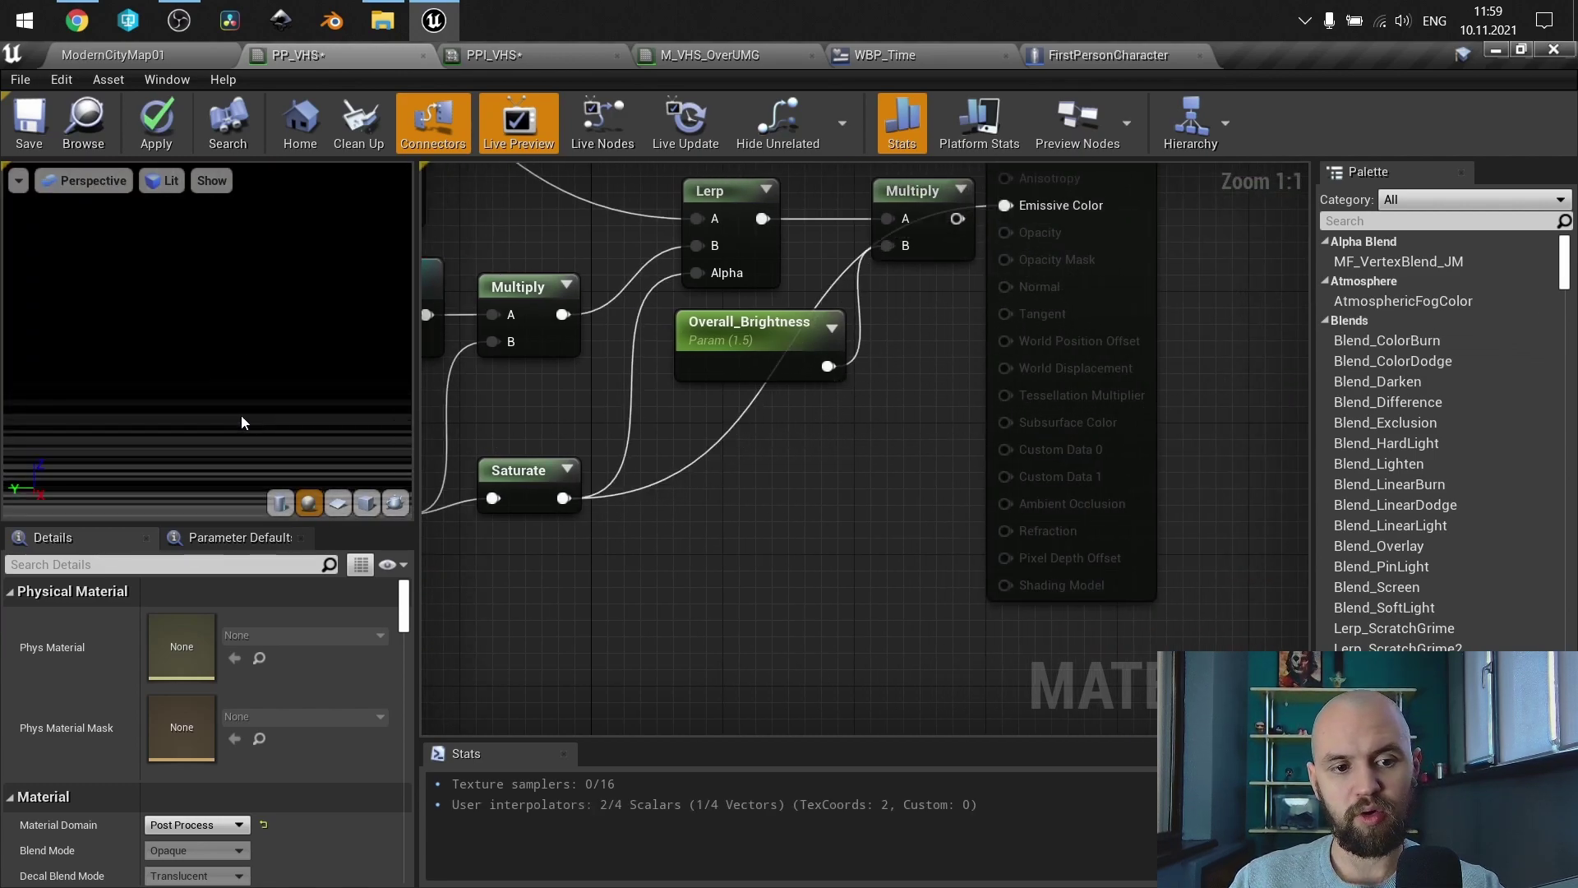
Step: Examine the final Lerp's inputs and the worn-area mask chain that feeds its Alpha through Saturate
right_click_drag(732, 501, 969, 605)
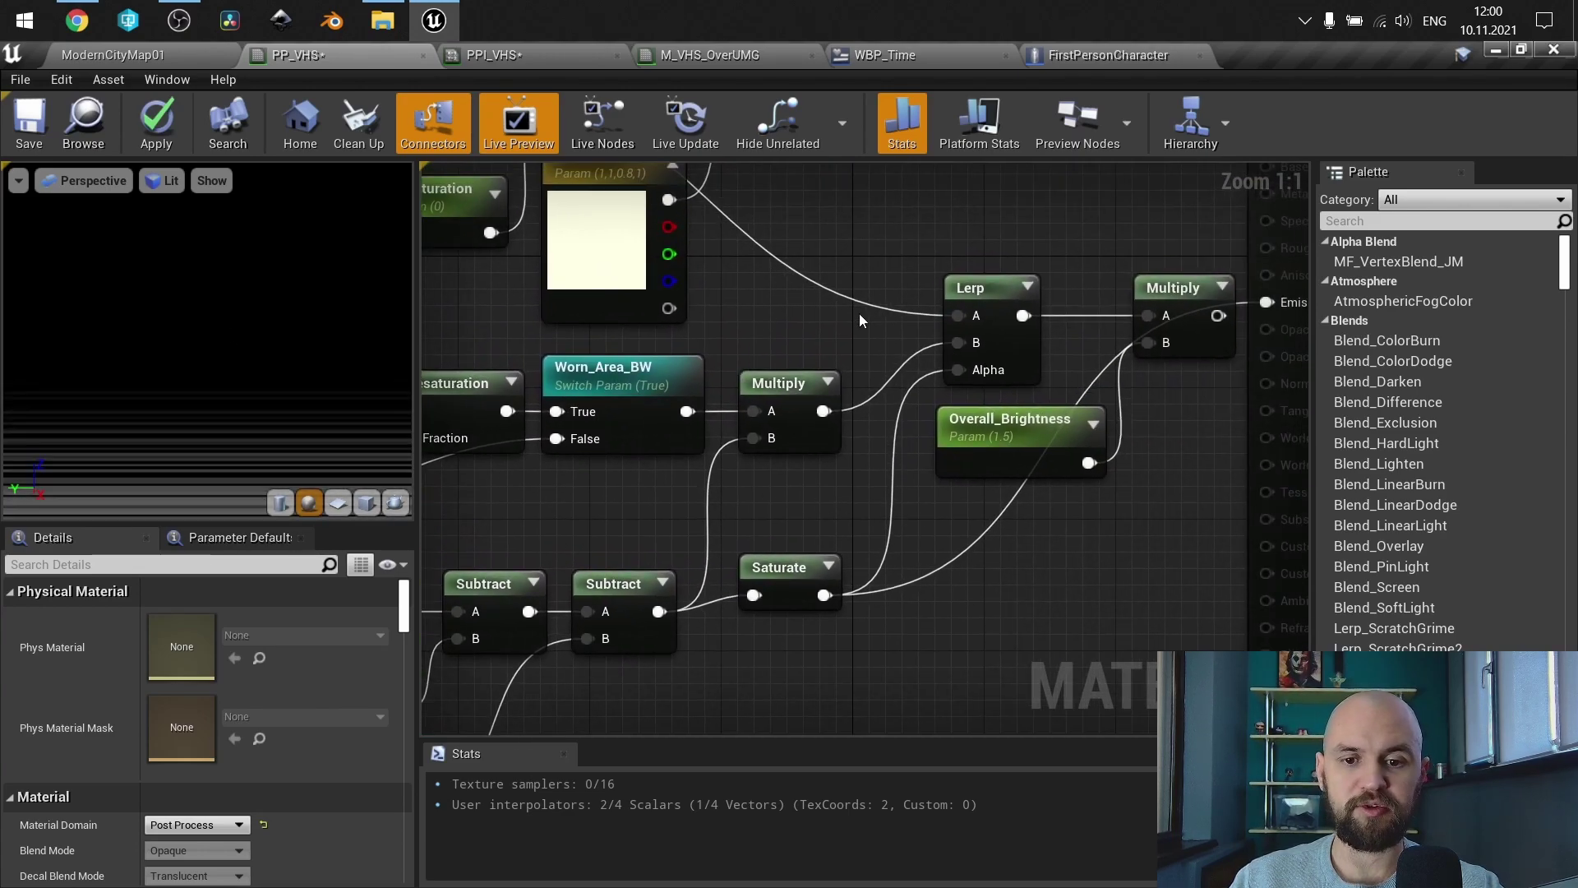
right_click_drag(829, 321, 914, 408)
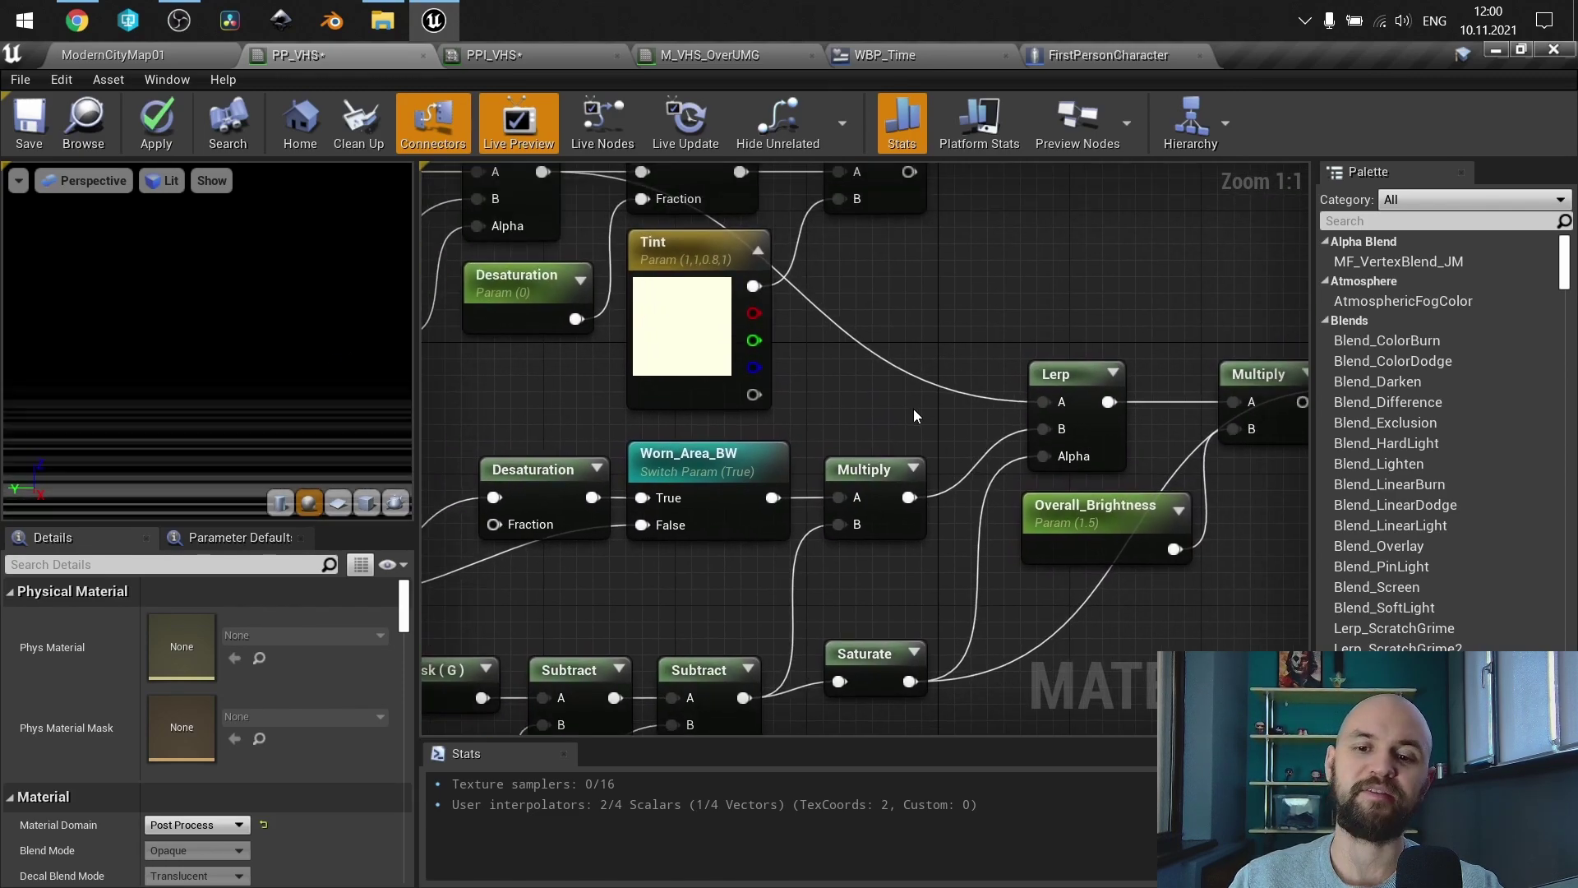
scroll(909, 585, "down", 1)
right_click_drag(909, 585, 1128, 344)
left_click_drag(516, 403, 1137, 526)
left_click(1161, 505)
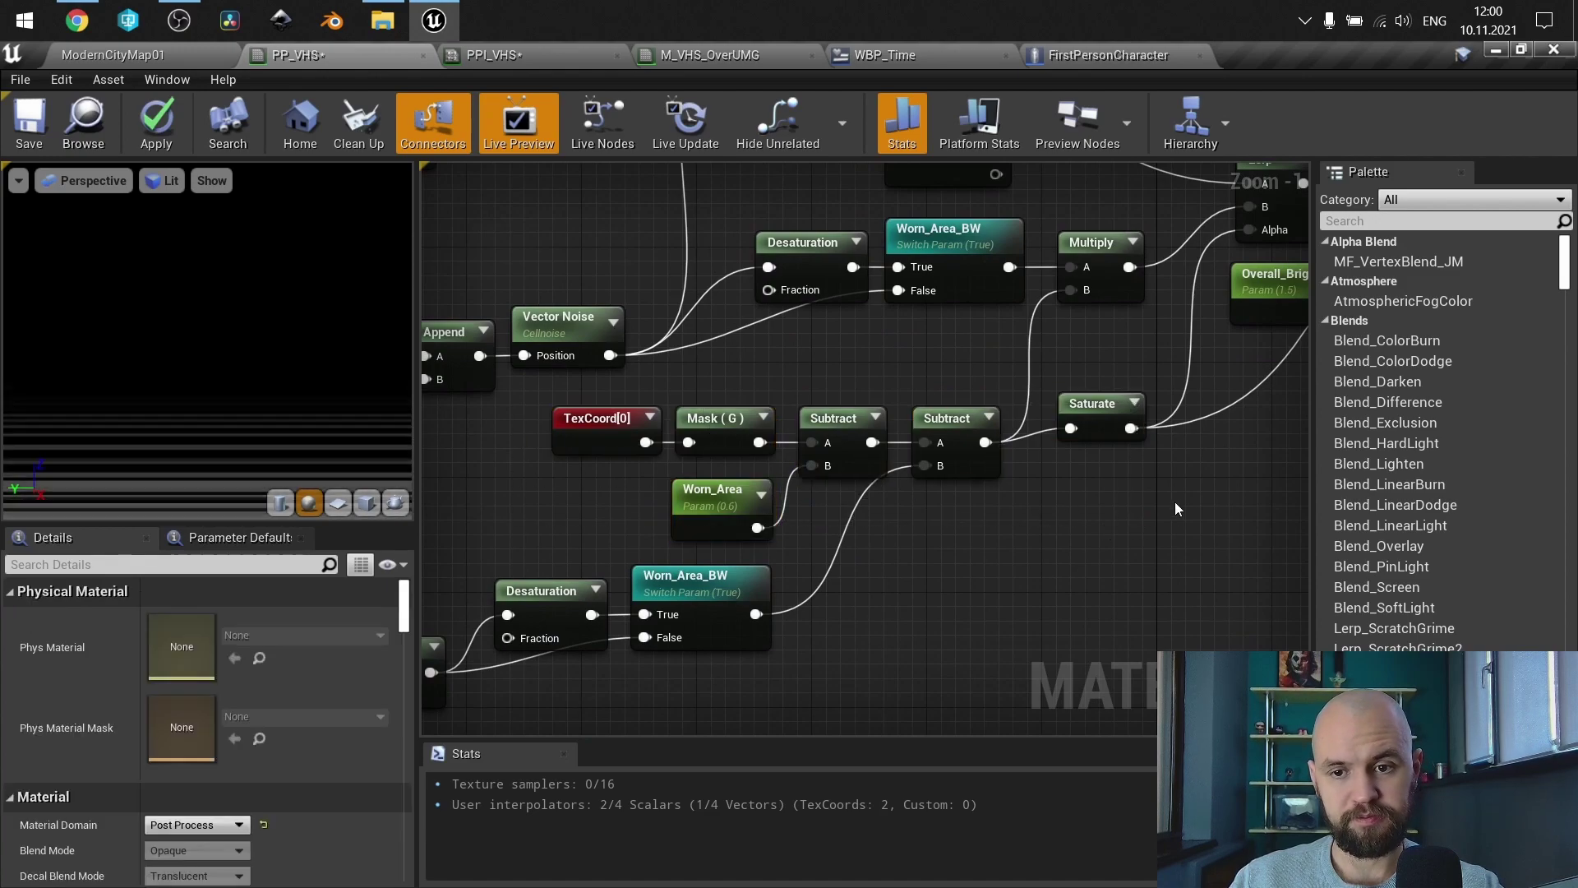
Step: Reconnect the Overall_Brightness Multiply output to Emissive Color in PP_VHS, and examine the Desaturation and Tint nodes
right_click_drag(1258, 406, 935, 510)
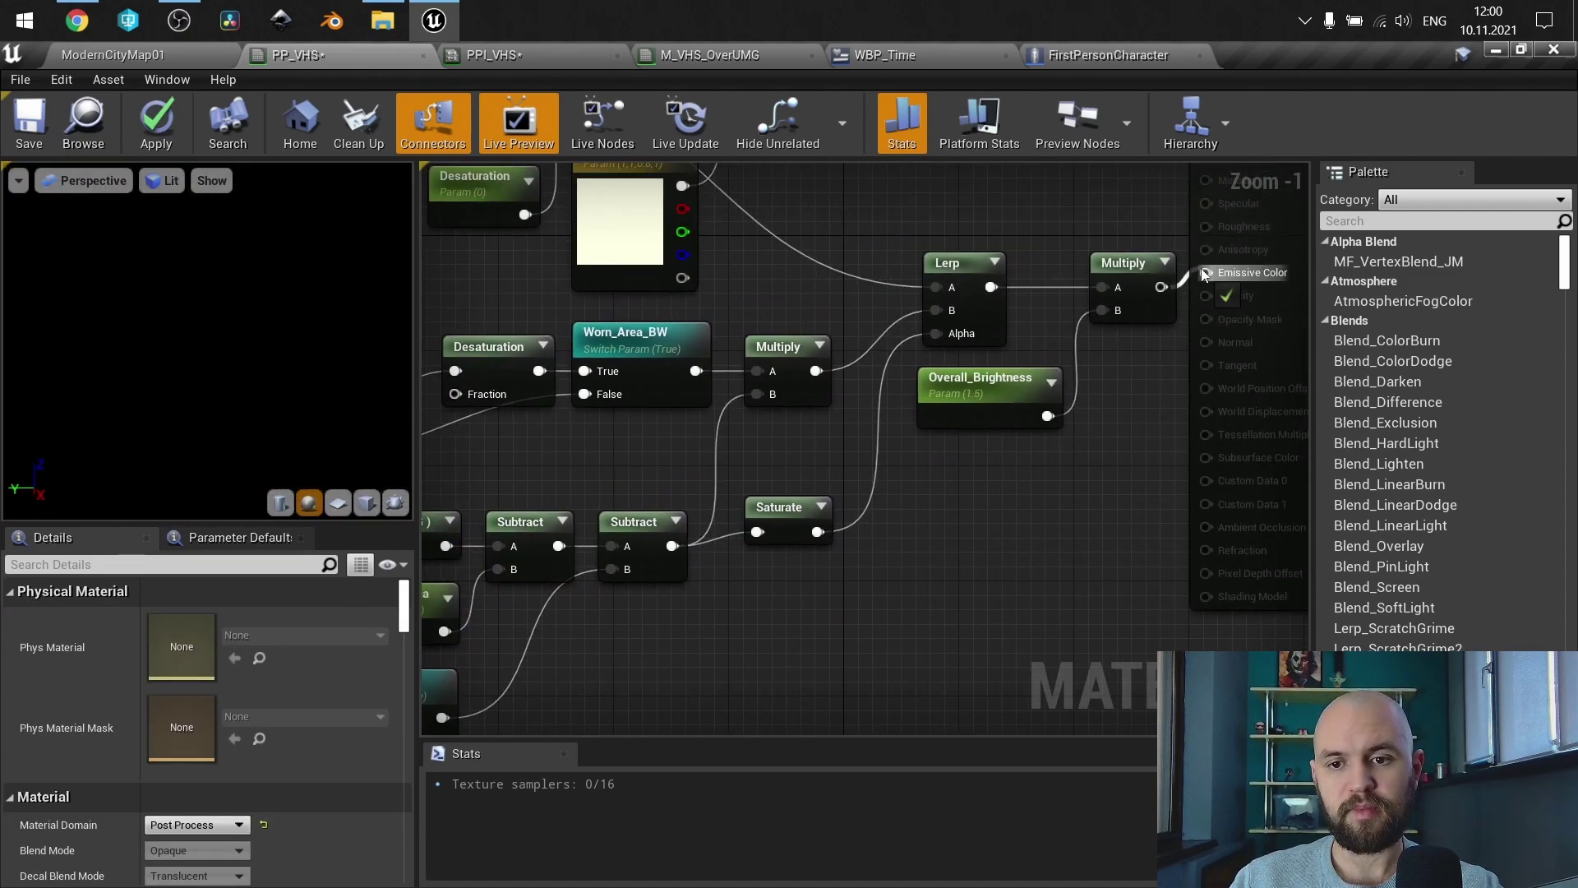
scroll(923, 302, "down", 2)
right_click_drag(923, 303, 1011, 577)
left_click_drag(928, 409, 1025, 565)
right_click_drag(1025, 564, 1217, 530)
scroll(920, 526, "up", 2)
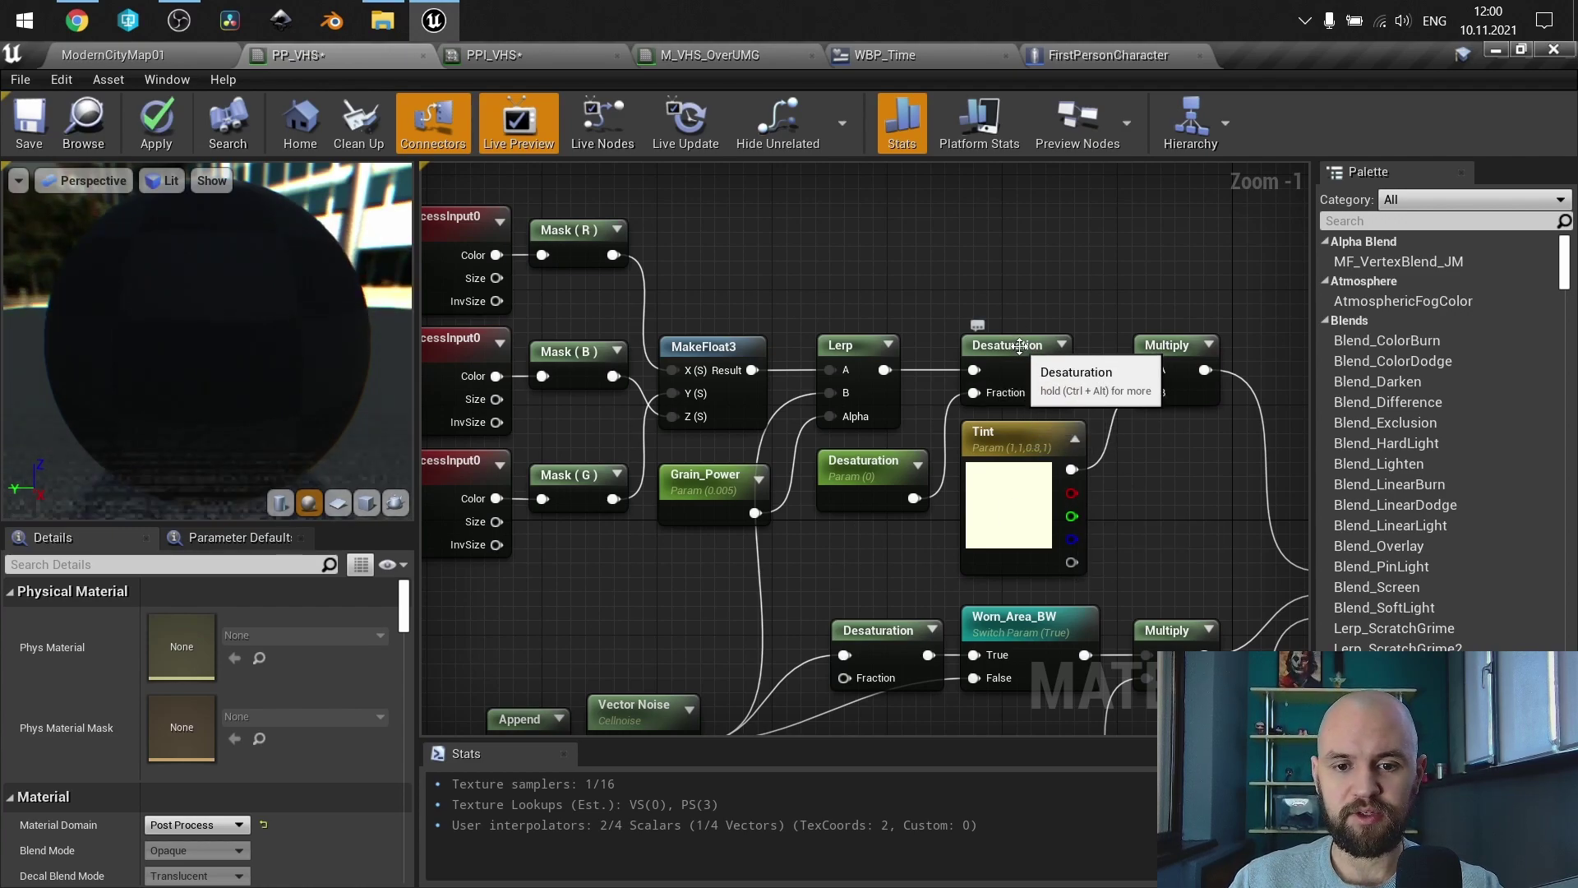
Step: Trace the tinted color branch through the final Lerp and Overall_Brightness Multiply, and apply the material changes
right_click_drag(839, 306, 1183, 277)
right_click_drag(1025, 281, 893, 352)
right_click_drag(1019, 387, 828, 368)
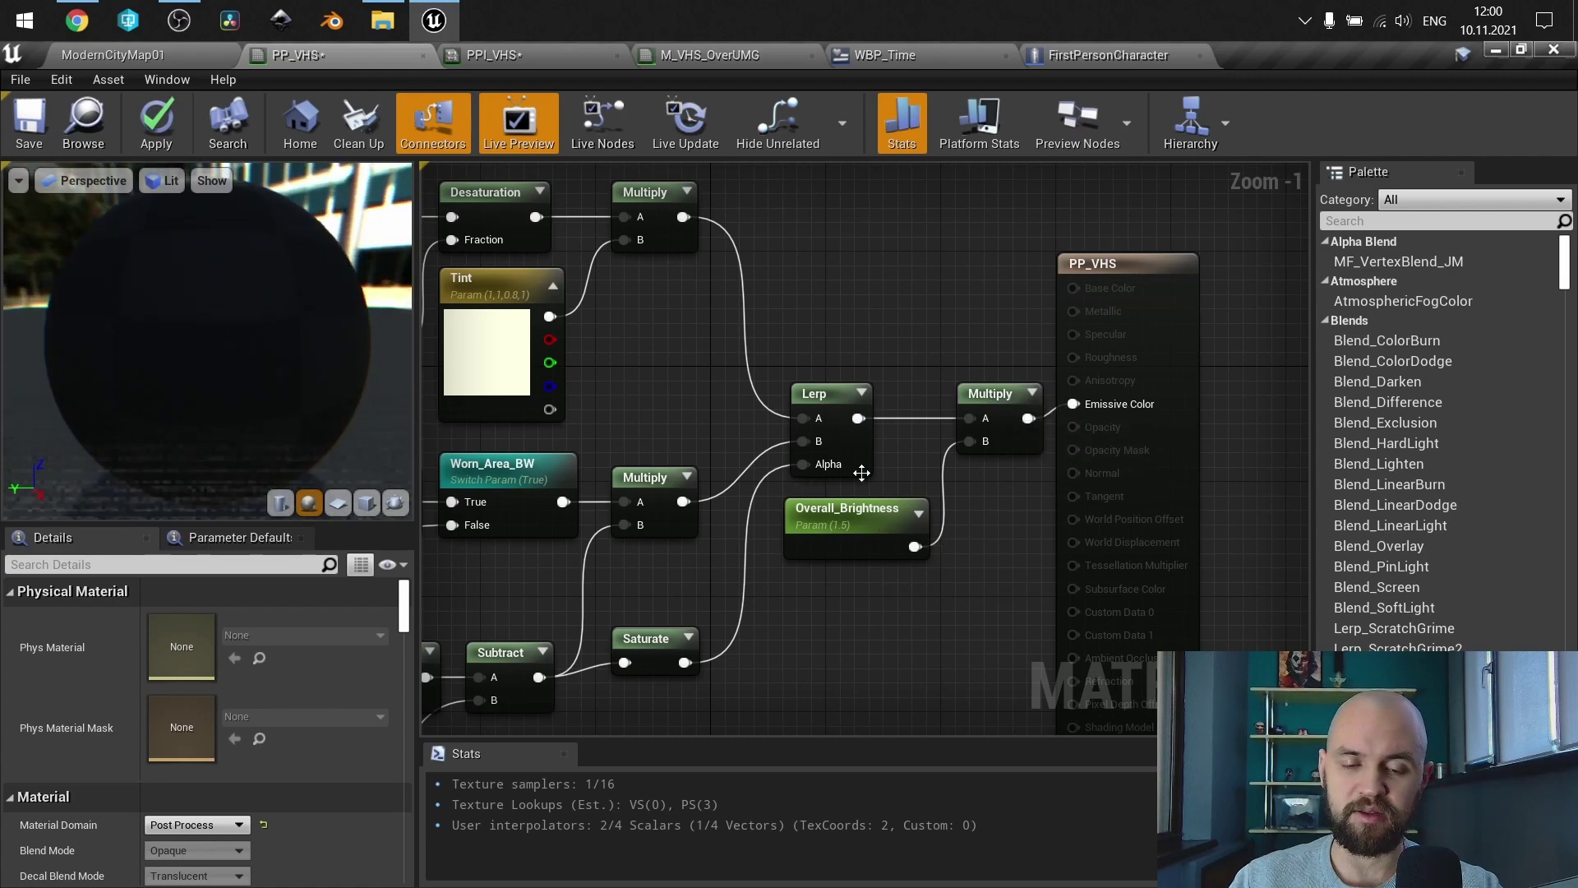
scroll(991, 556, "down", 3)
right_click_drag(988, 535, 945, 448)
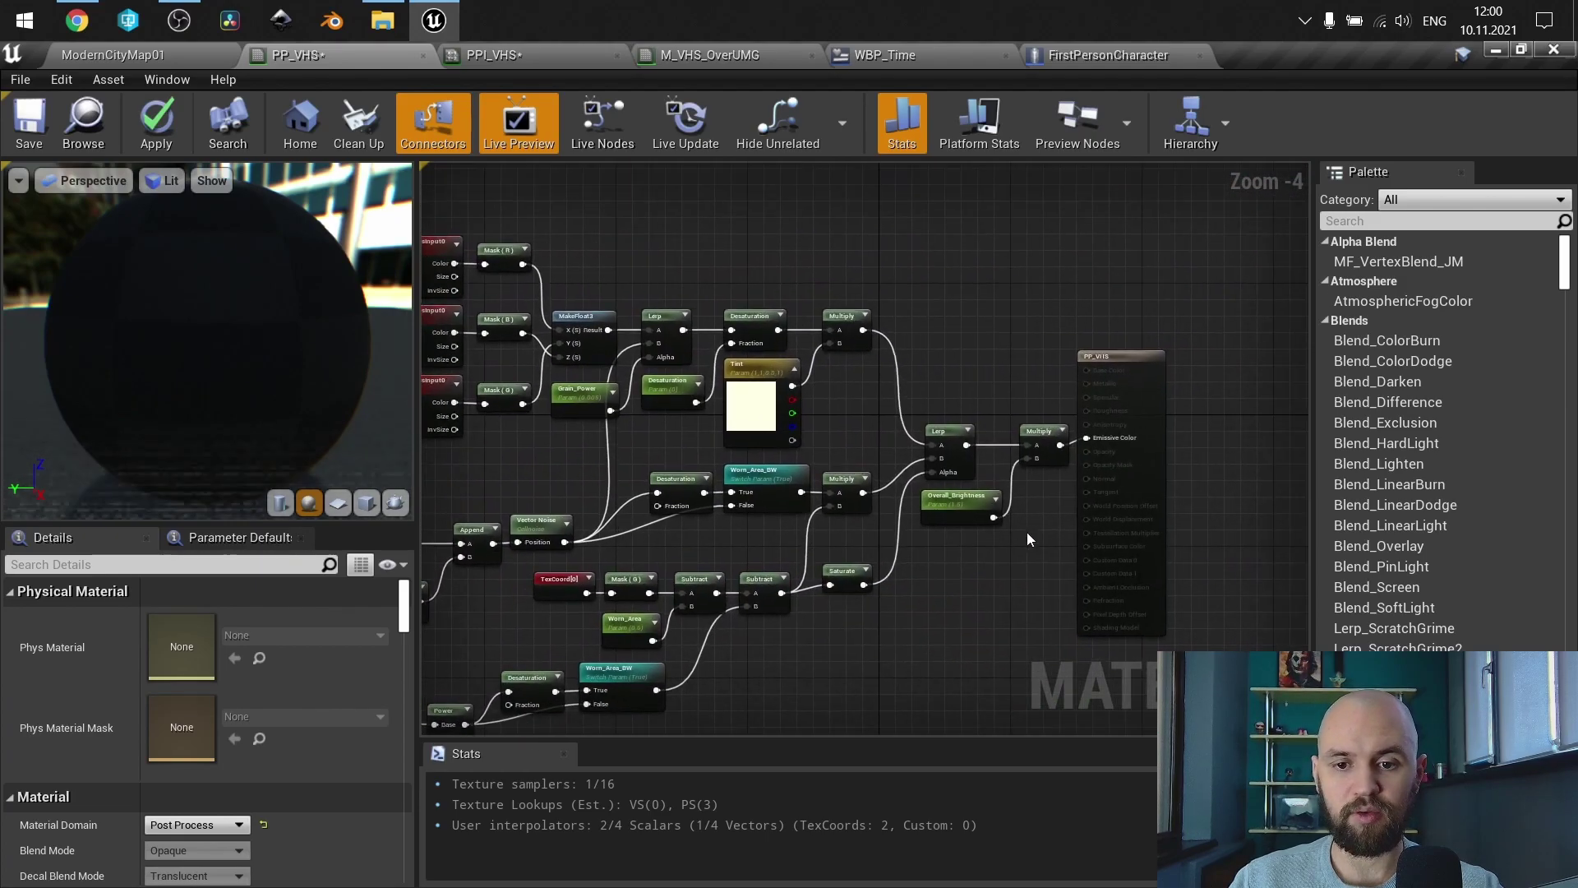
scroll(945, 447, "up", 2)
left_click(182, 133)
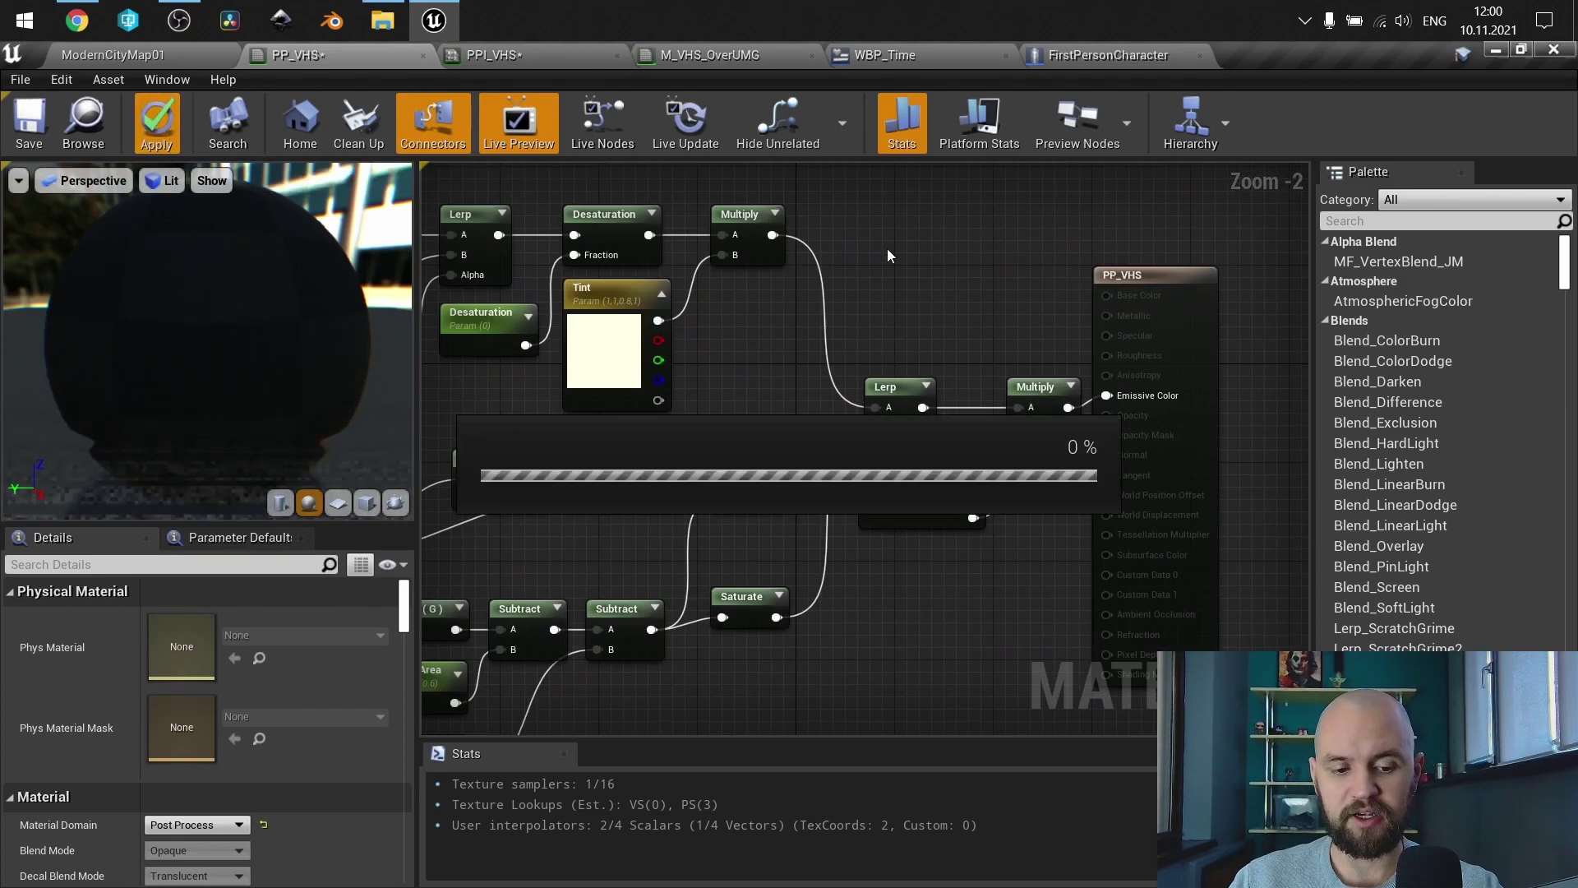
Step: Check the PPI_VHS parameters, play ModernCityMap01, walk along the street to view the full VHS effect, and stop the preview
left_click(526, 62)
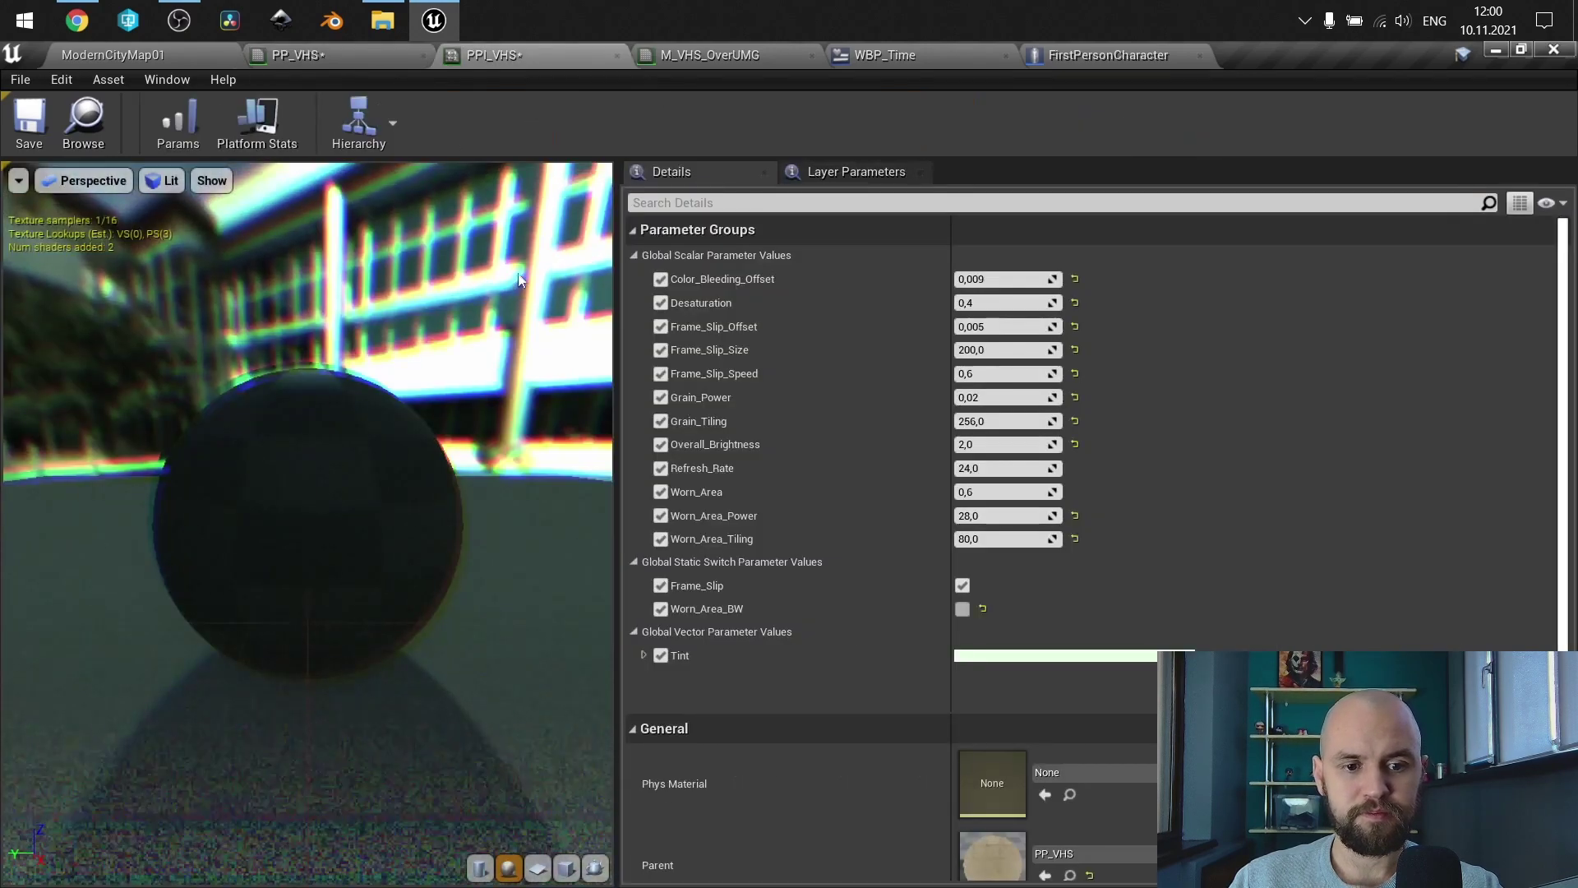
left_click(123, 56)
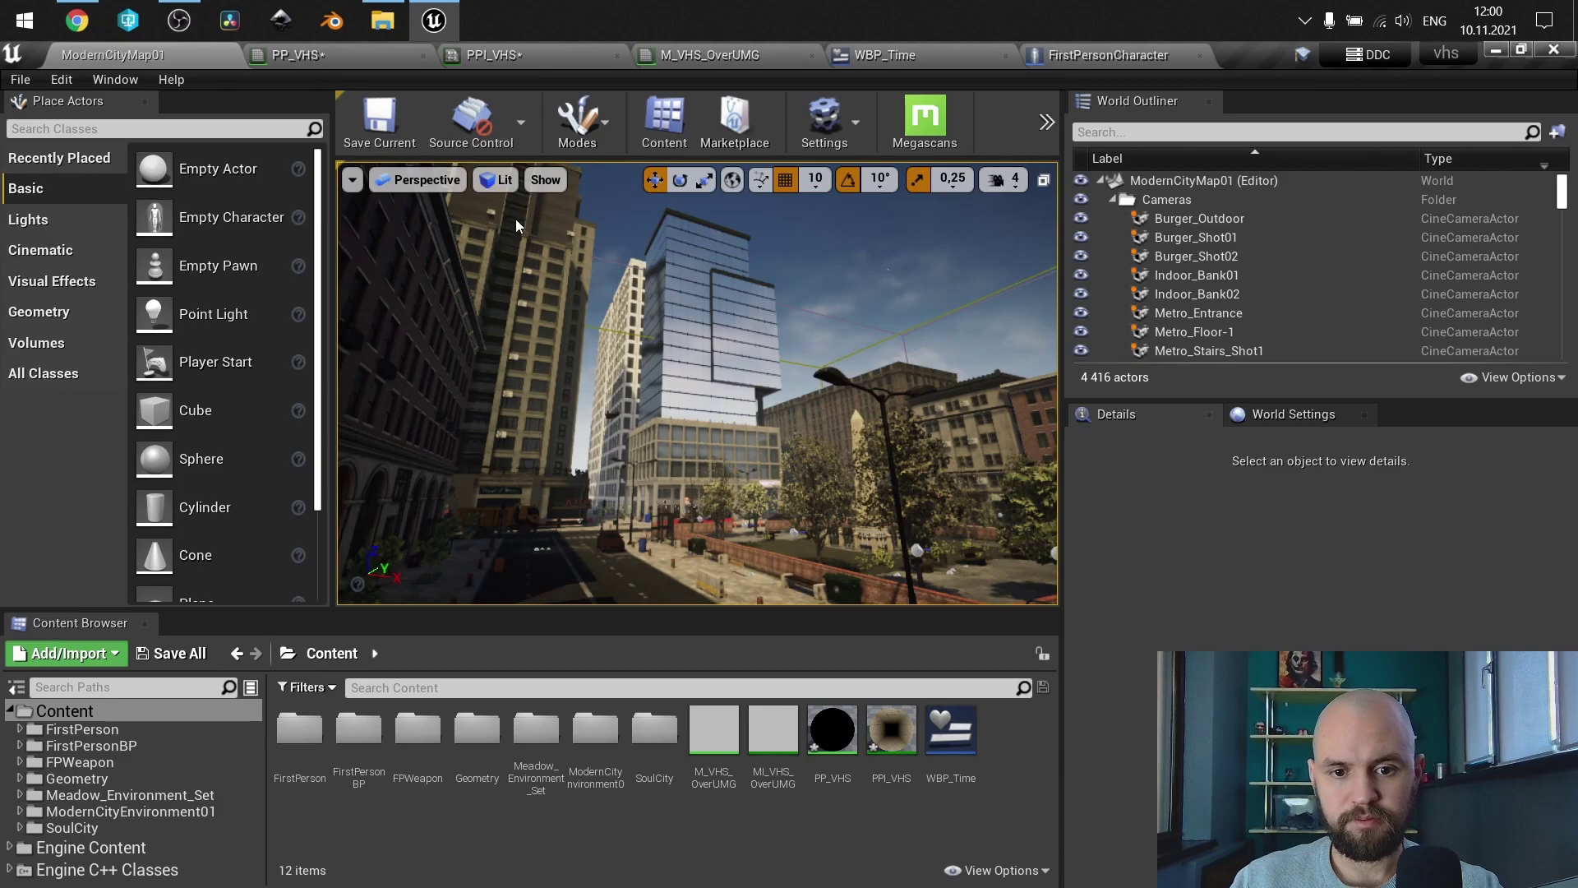
key("alt+p")
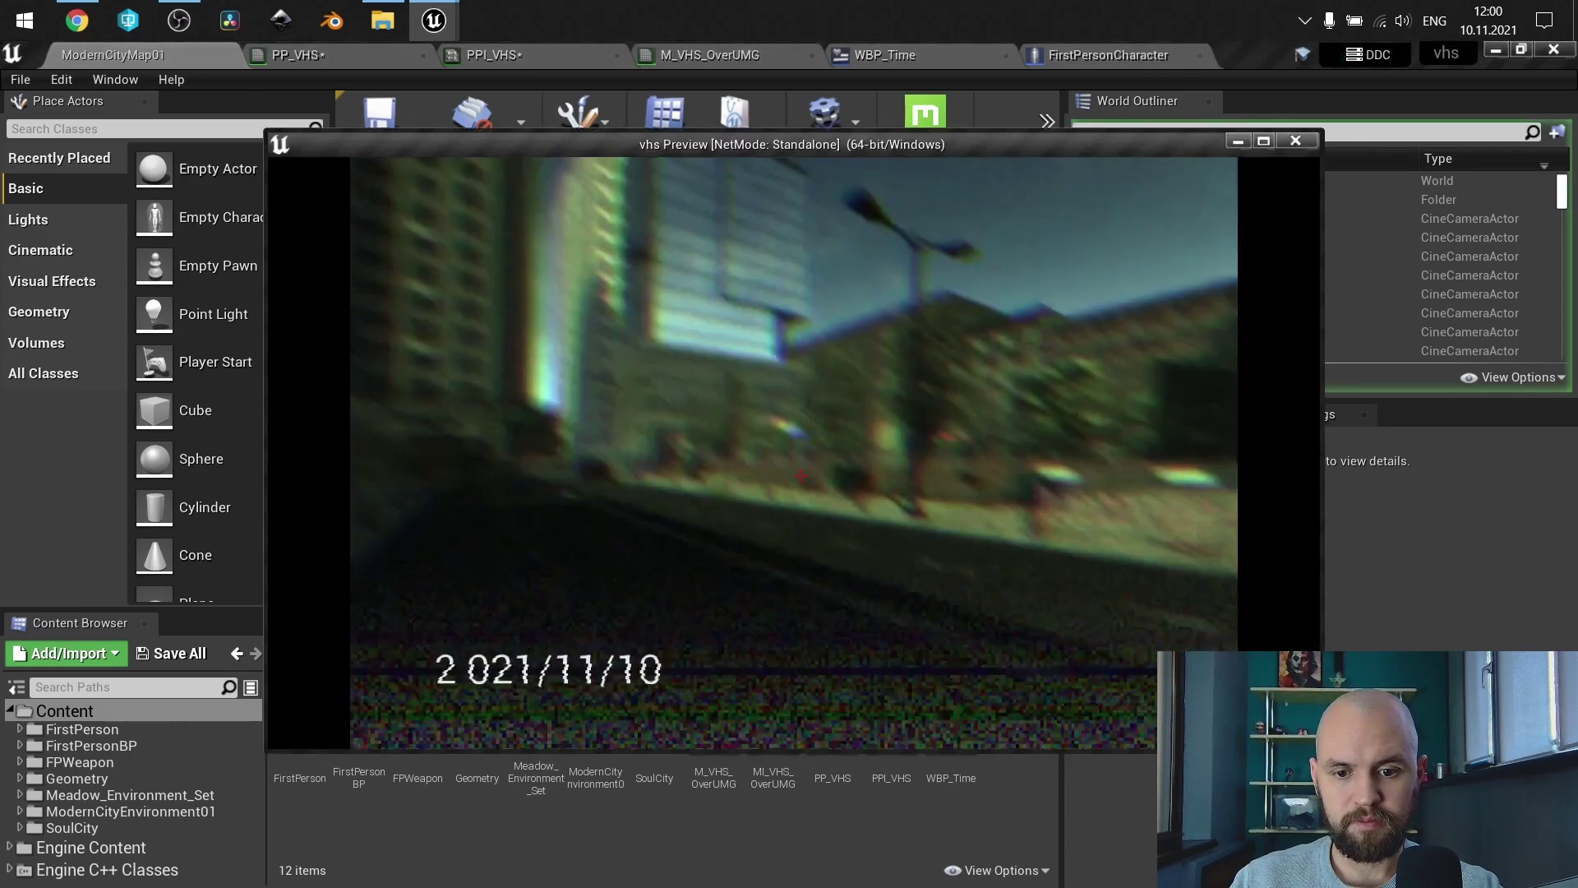
key("w")
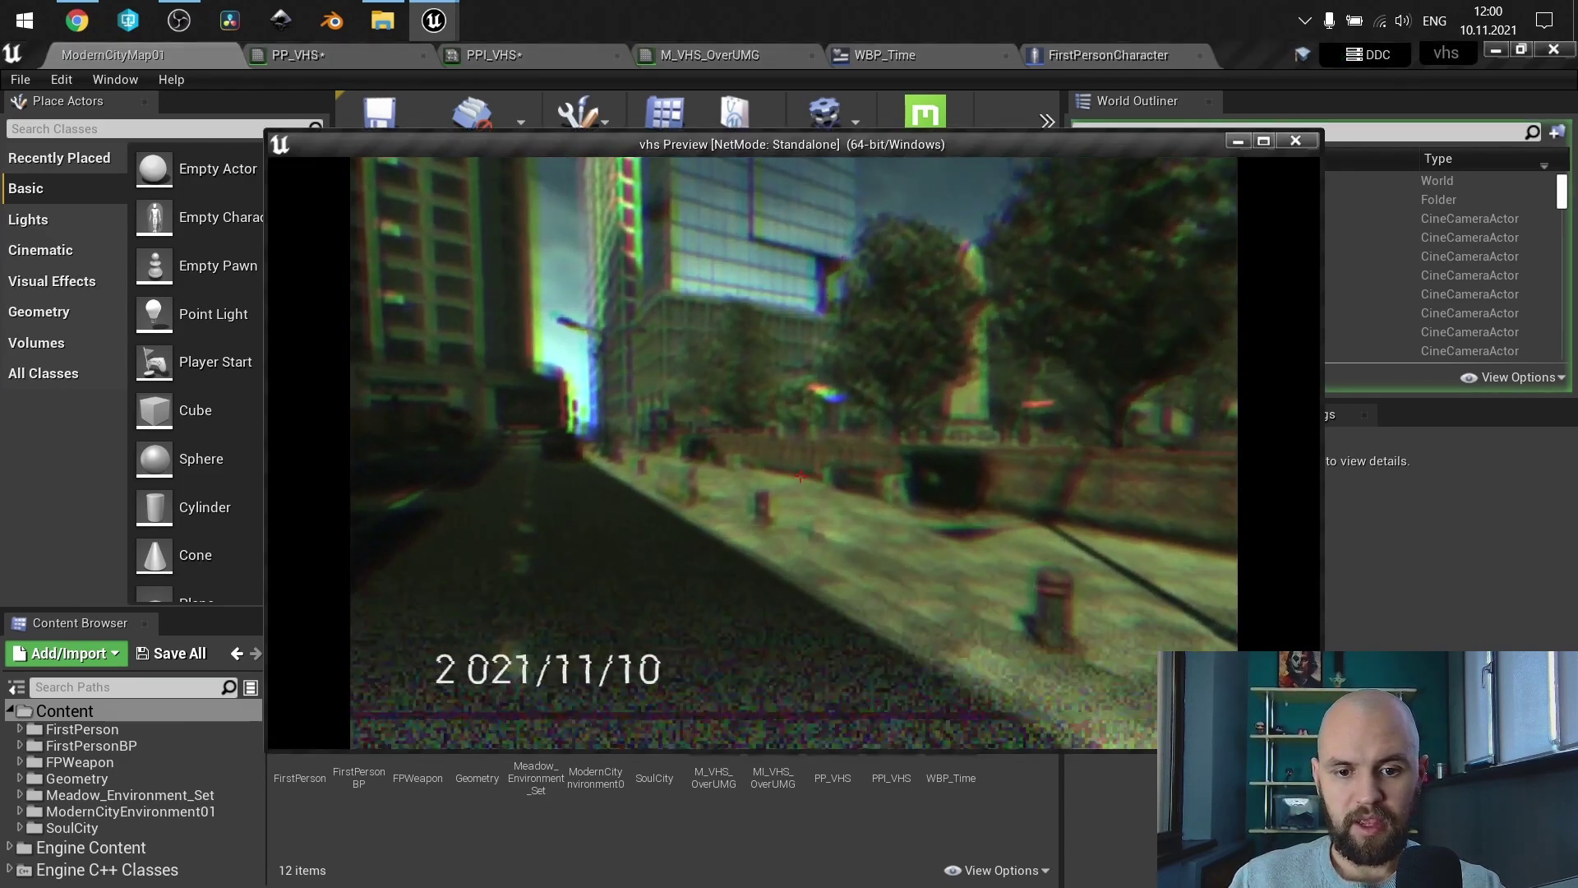
key("w")
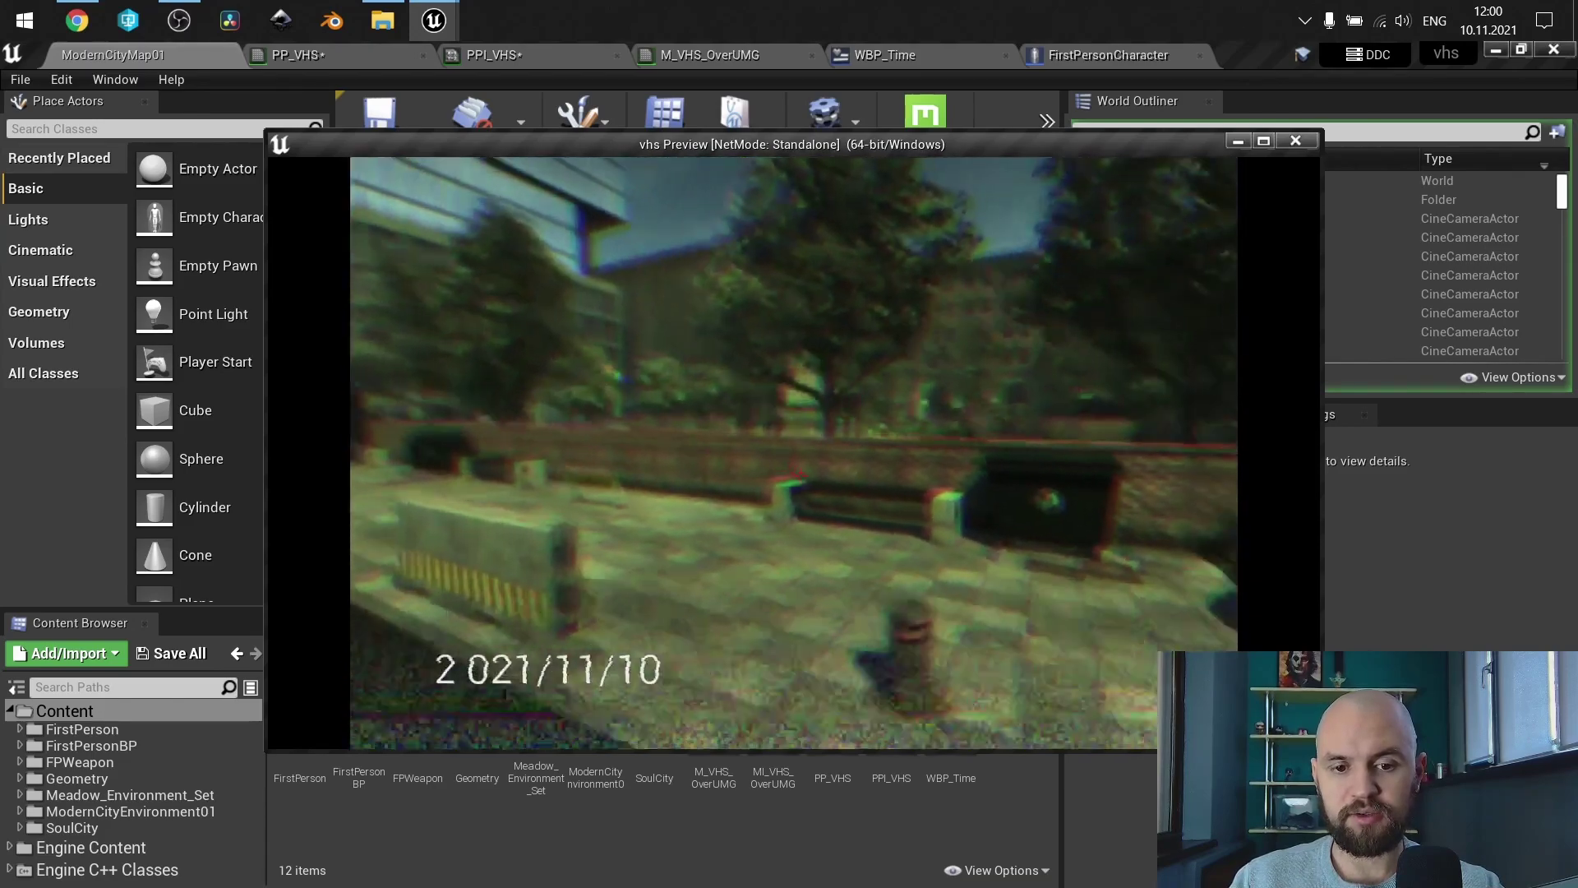
key("w")
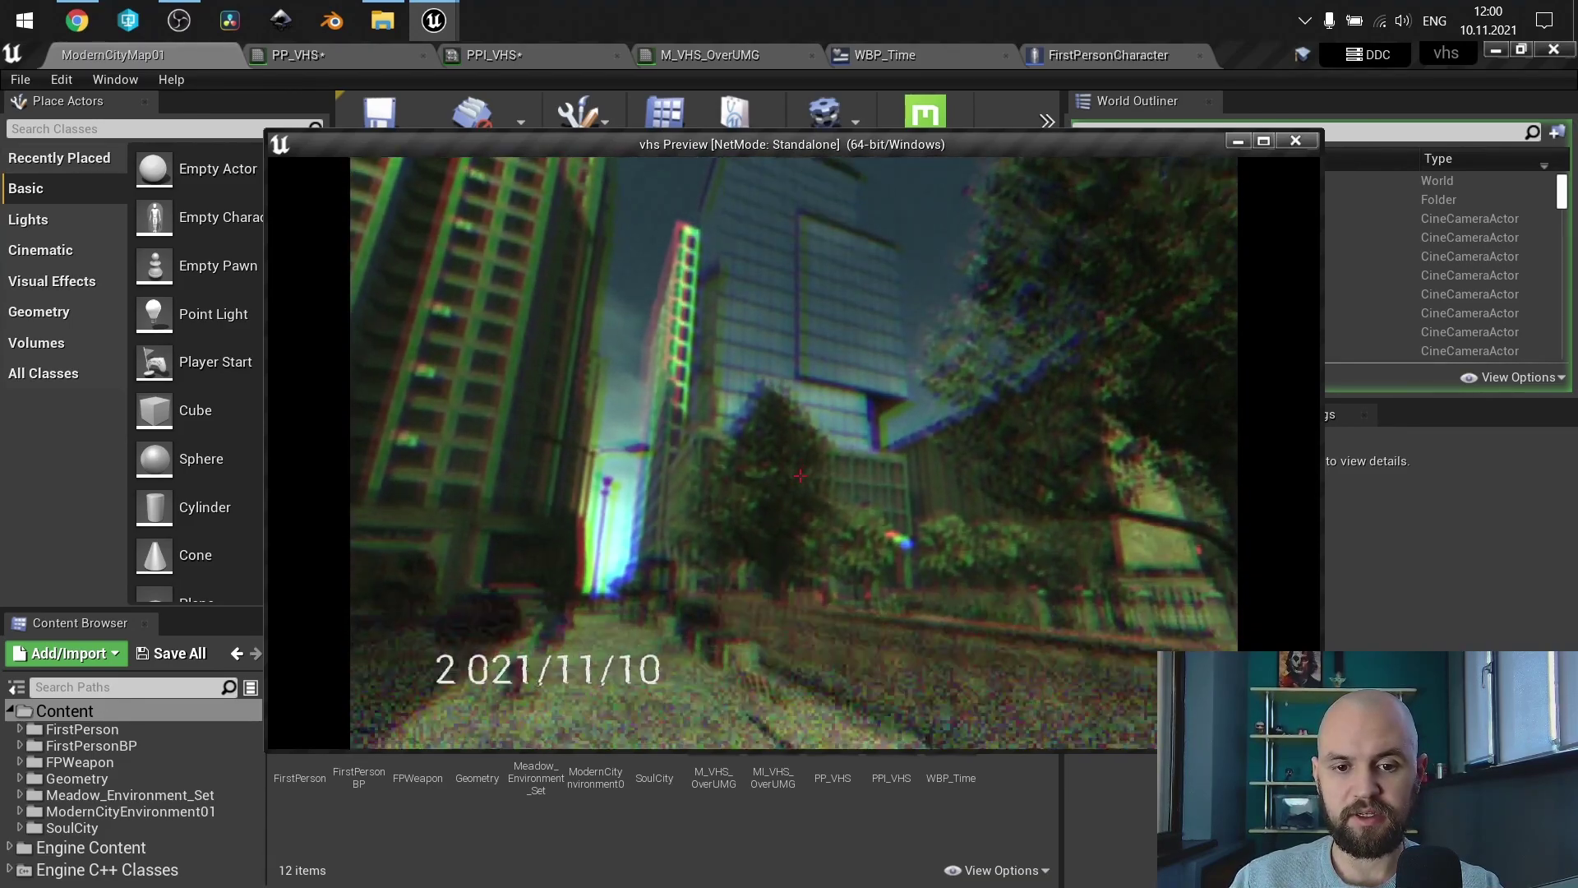
key("Escape")
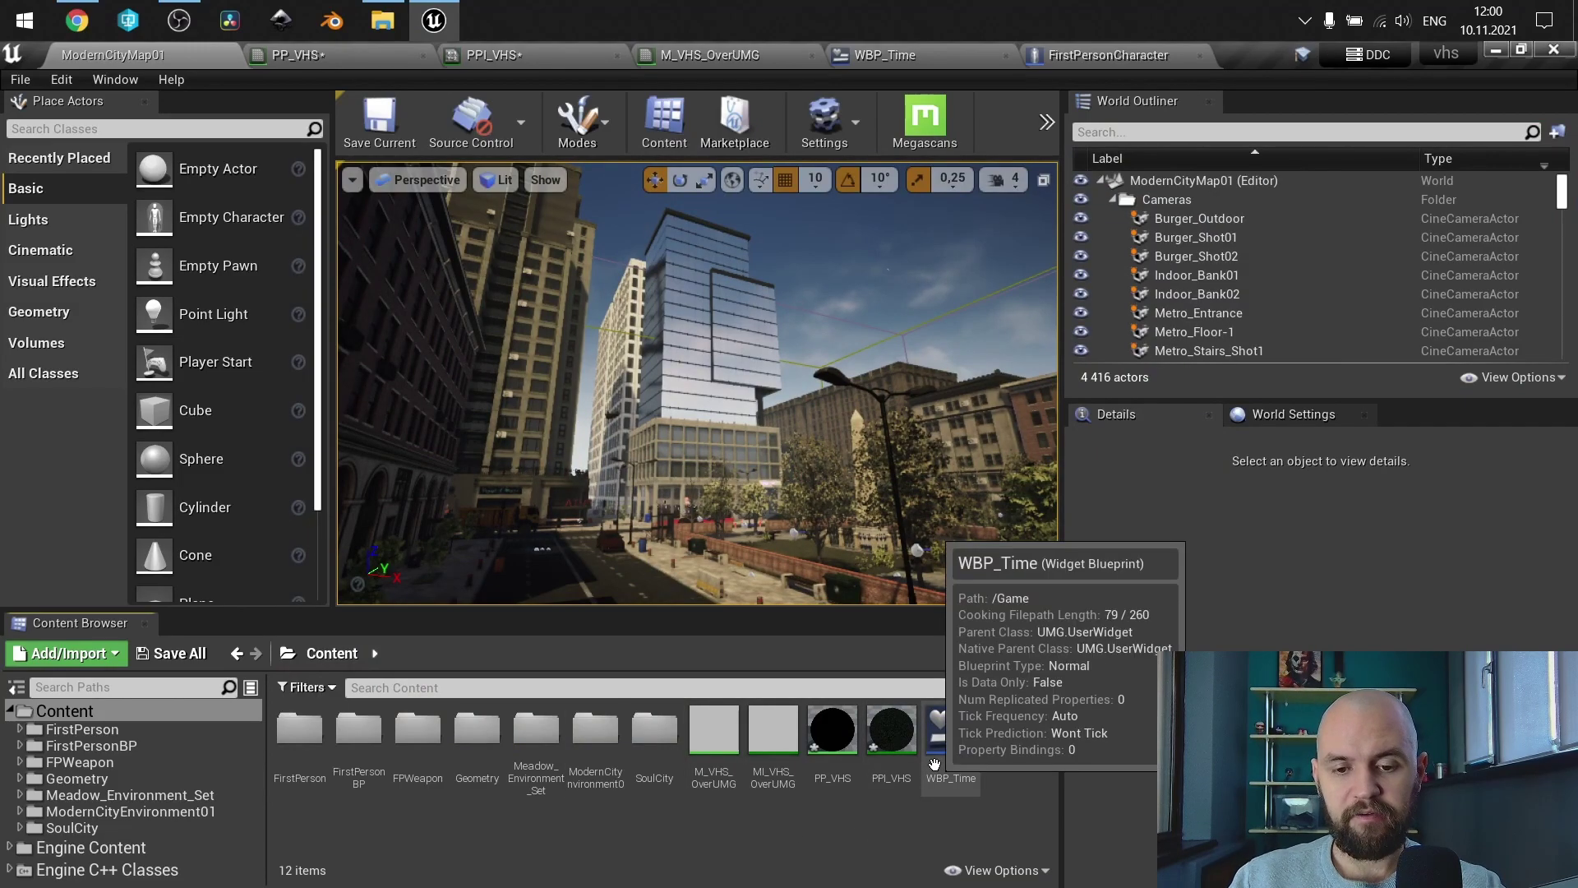
Step: In WBP_Time's designer, inspect the TXT_TimeValue text and the RB_TimeHolder retainer box, including its effect material and texture parameter
left_click(872, 59)
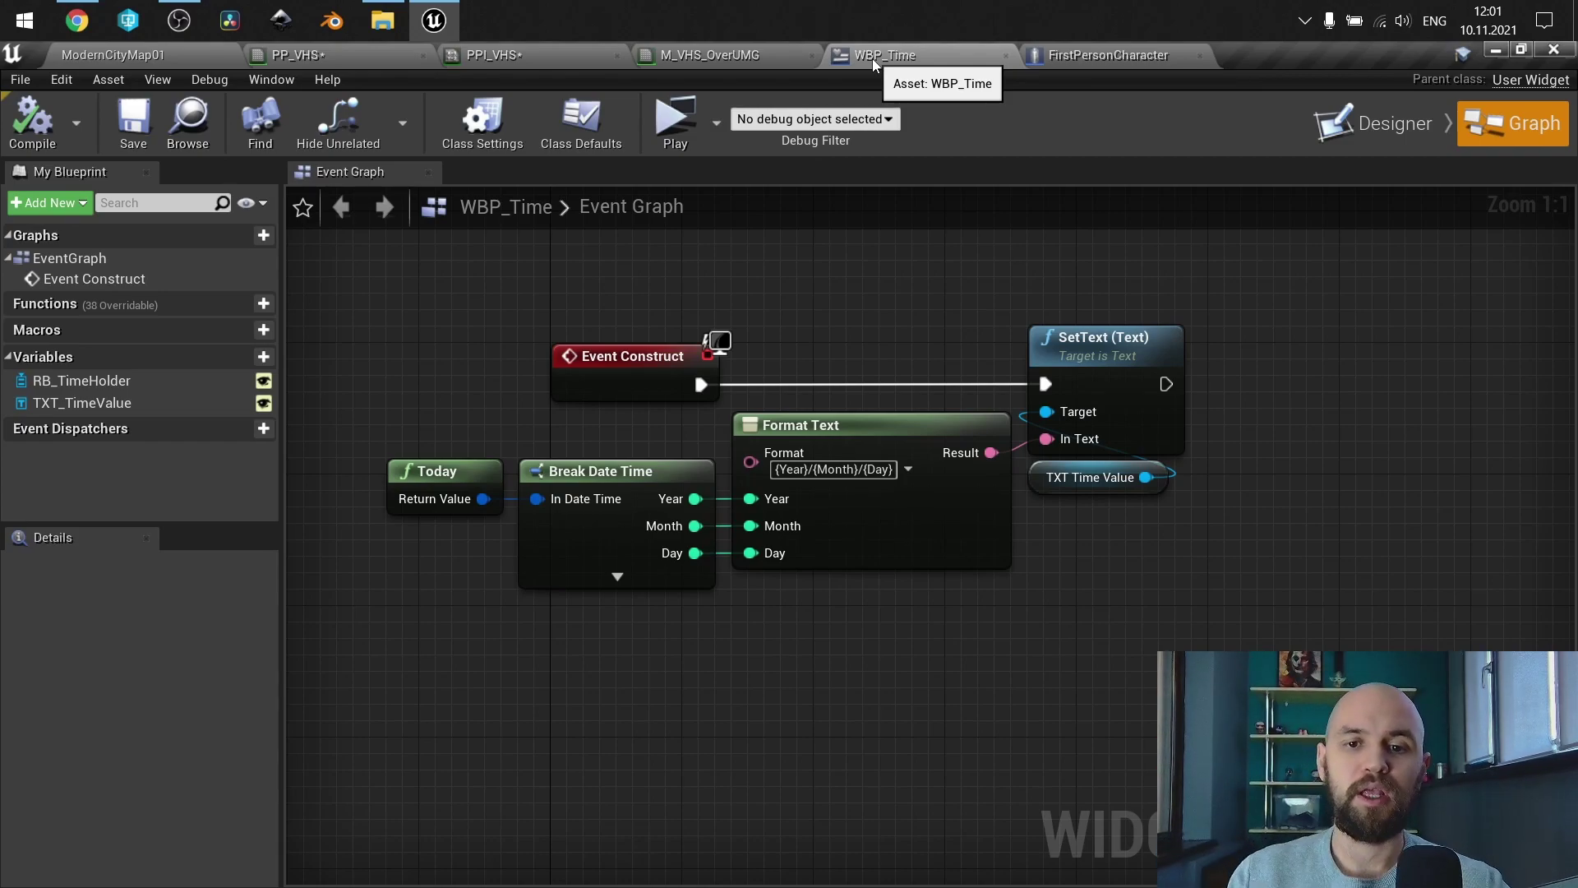
left_click(1423, 131)
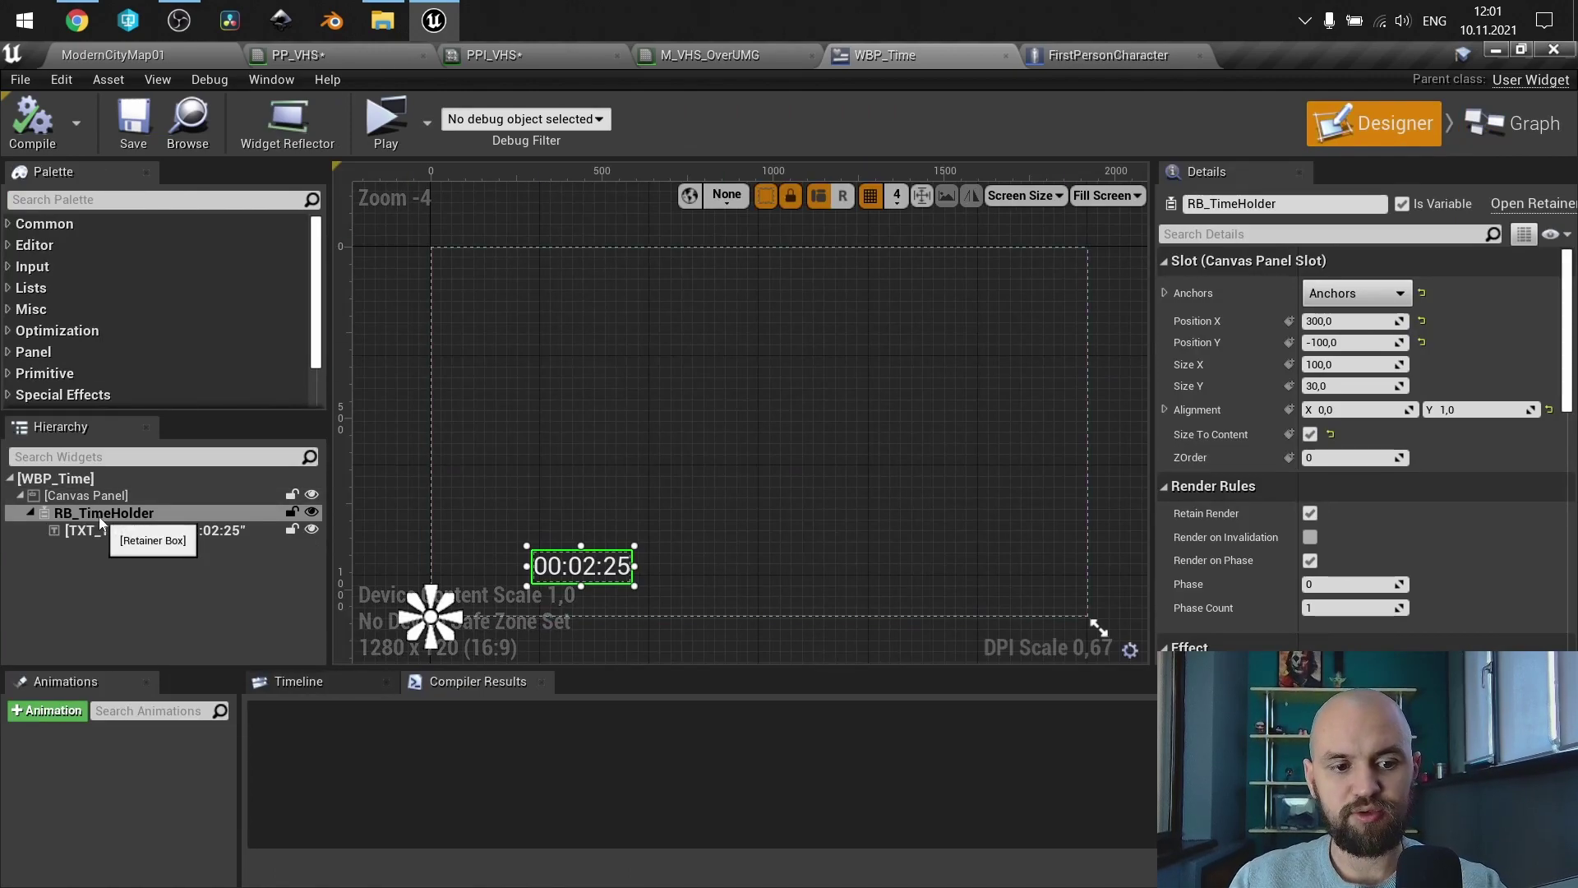
left_click(211, 531)
scroll(598, 581, "up", 6)
right_click_drag(806, 522, 829, 406)
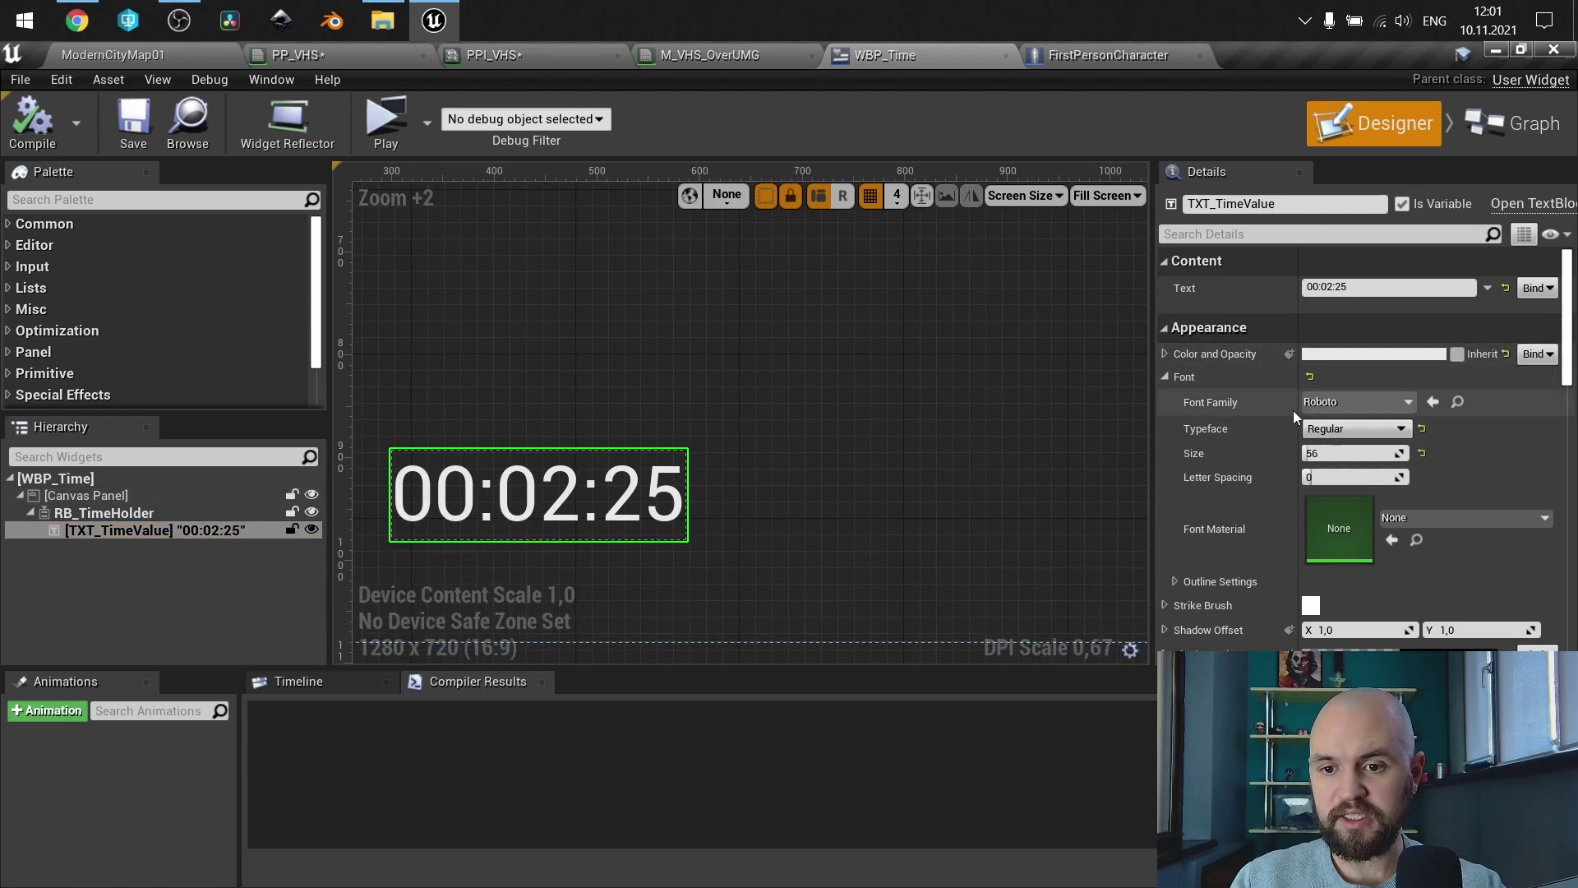
left_click(144, 518)
scroll(1569, 358, "down", 1)
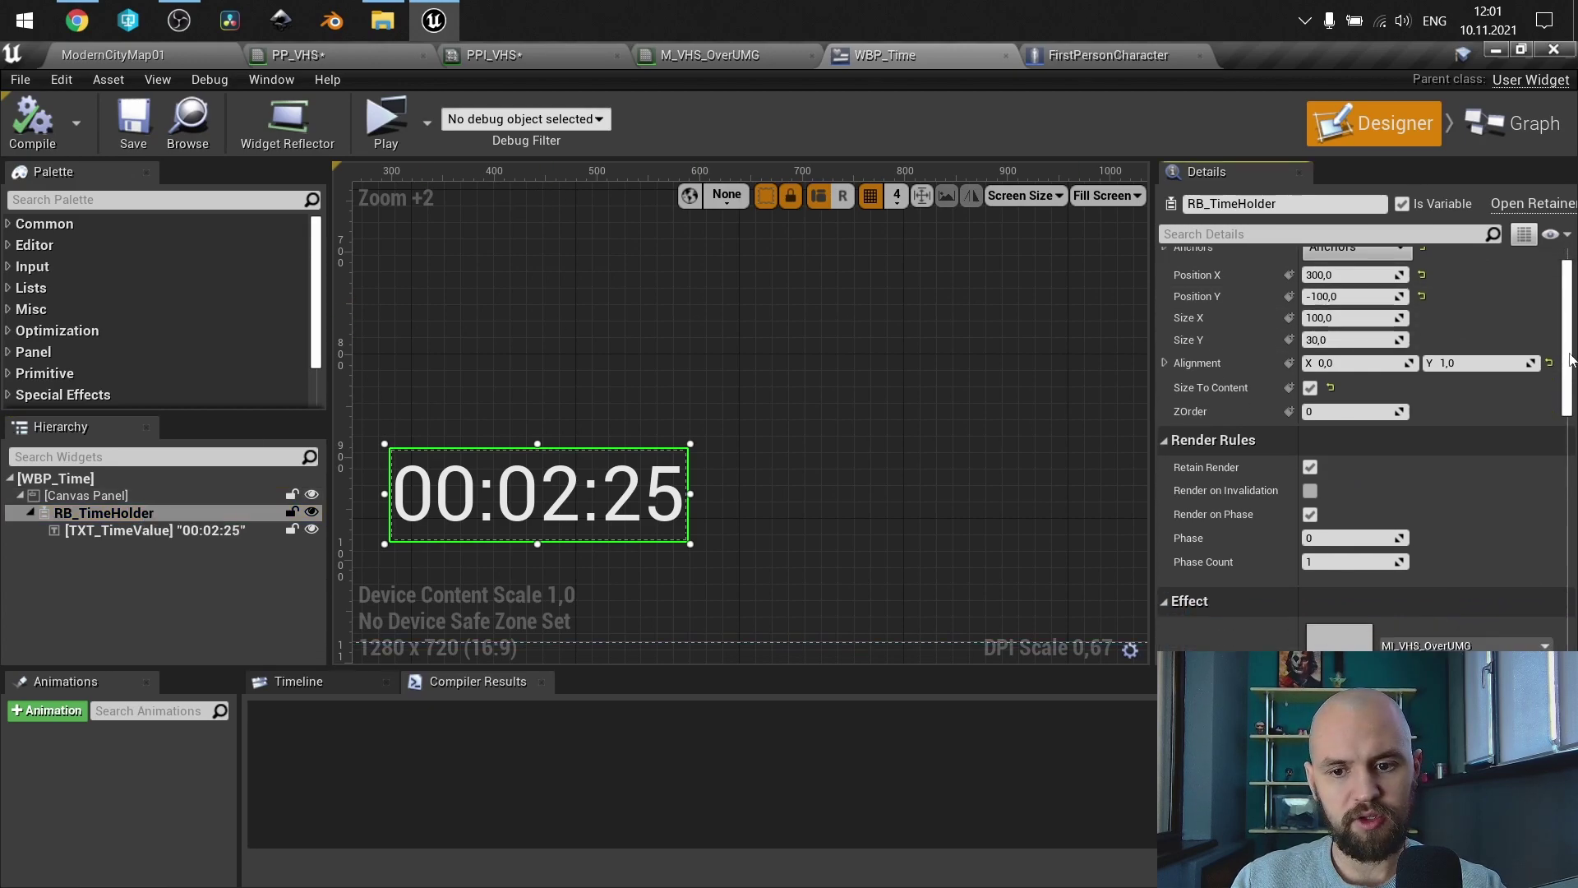
scroll(1570, 358, "down", 5)
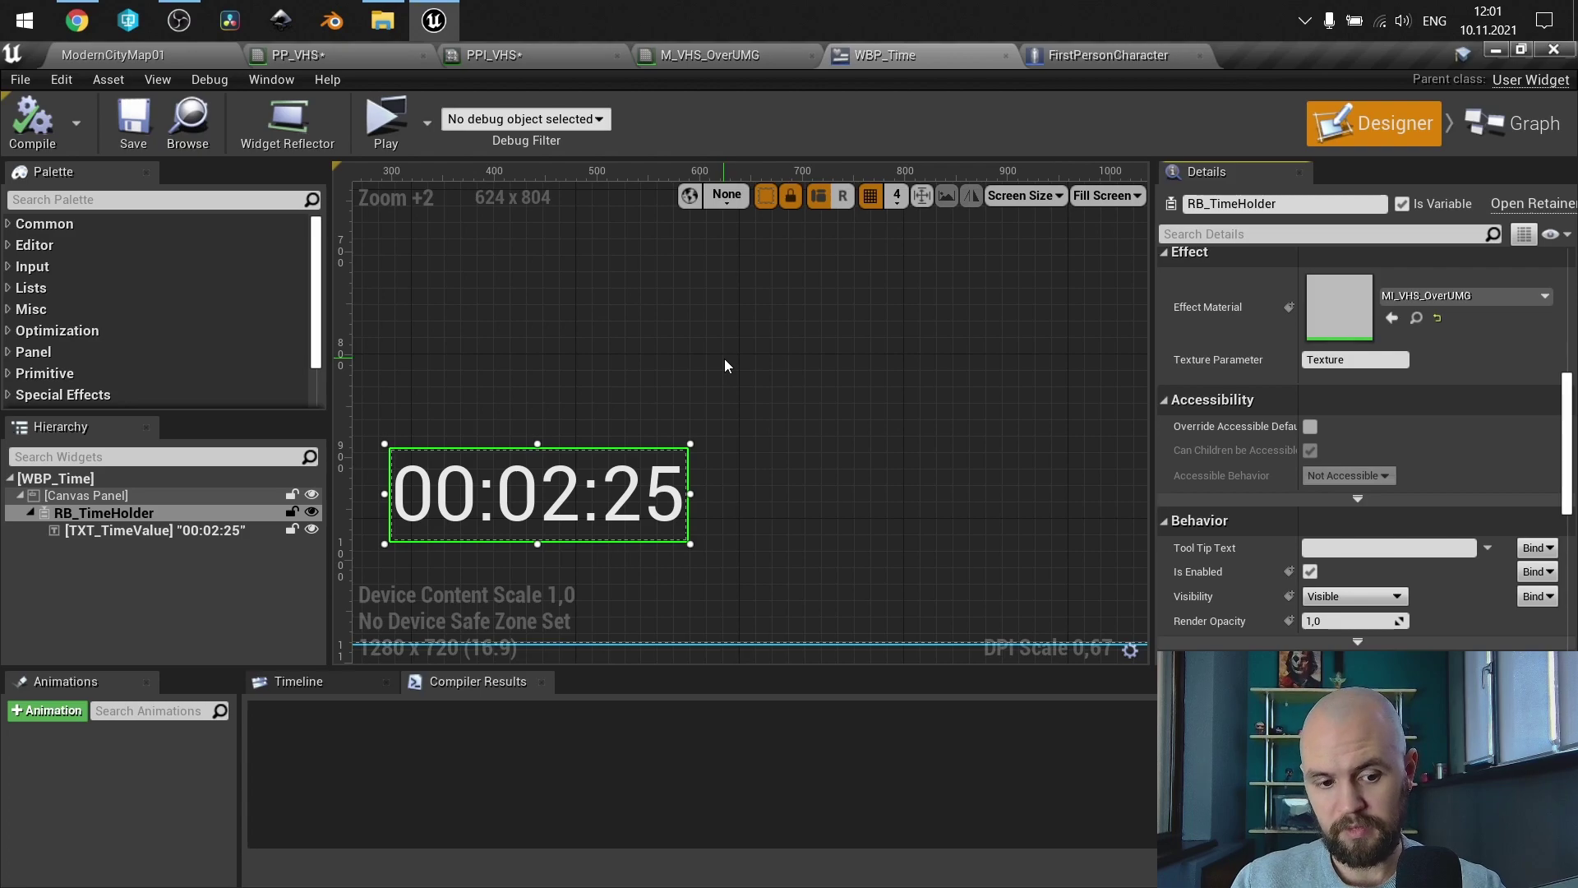
Step: Examine the M_VHS_OverUMG output node and the Texture parameter node that feeds its Final Color and Opacity
left_click(694, 57)
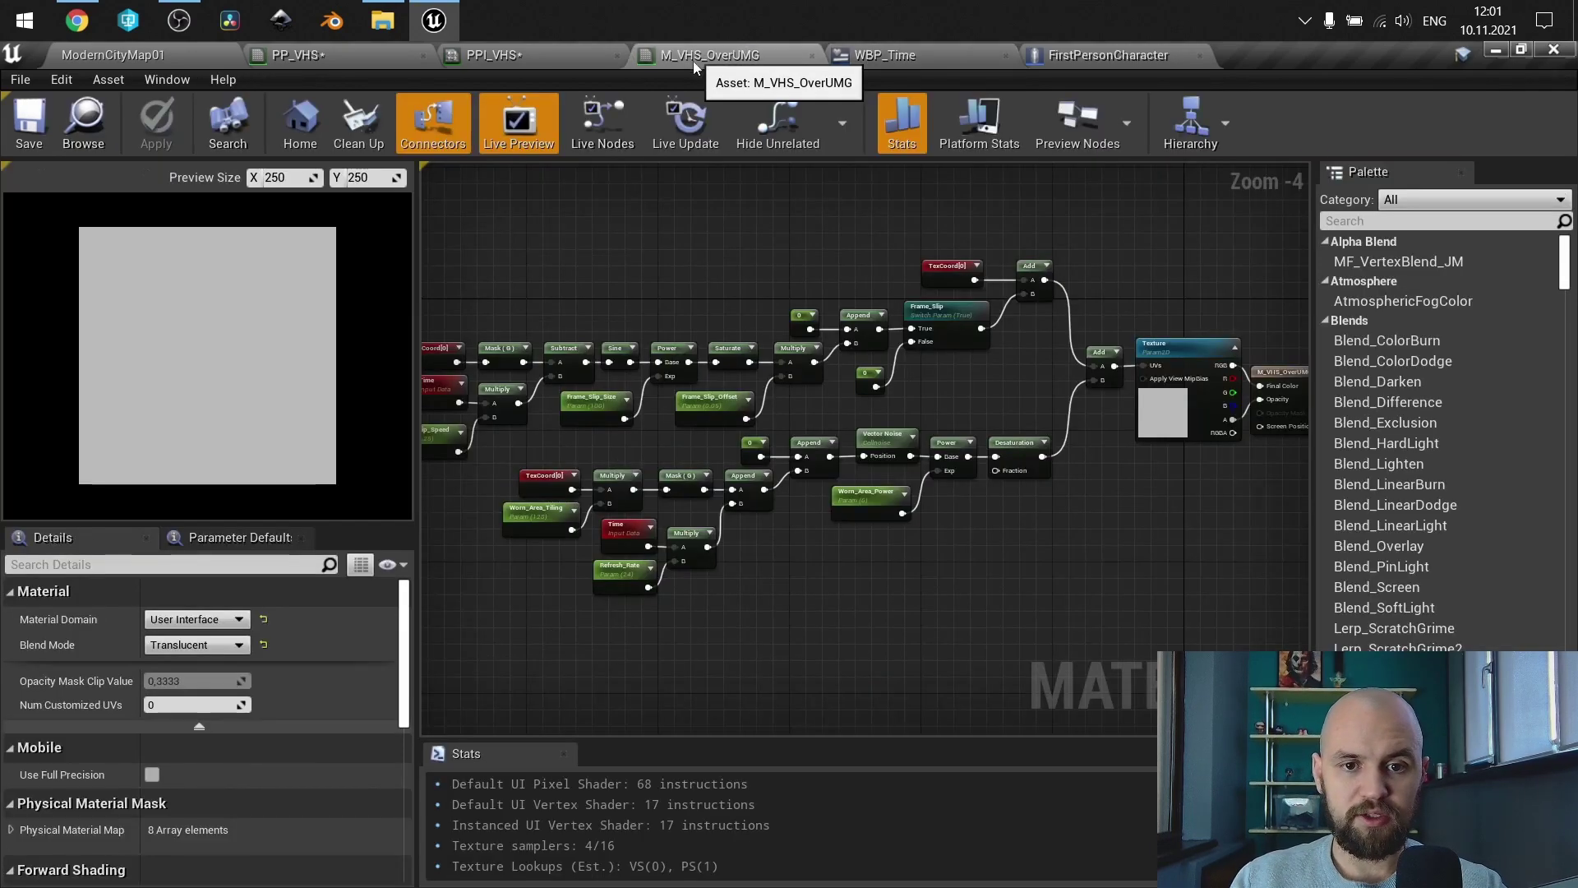
right_click_drag(703, 263, 660, 292)
scroll(1069, 468, "up", 2)
left_click(1029, 434)
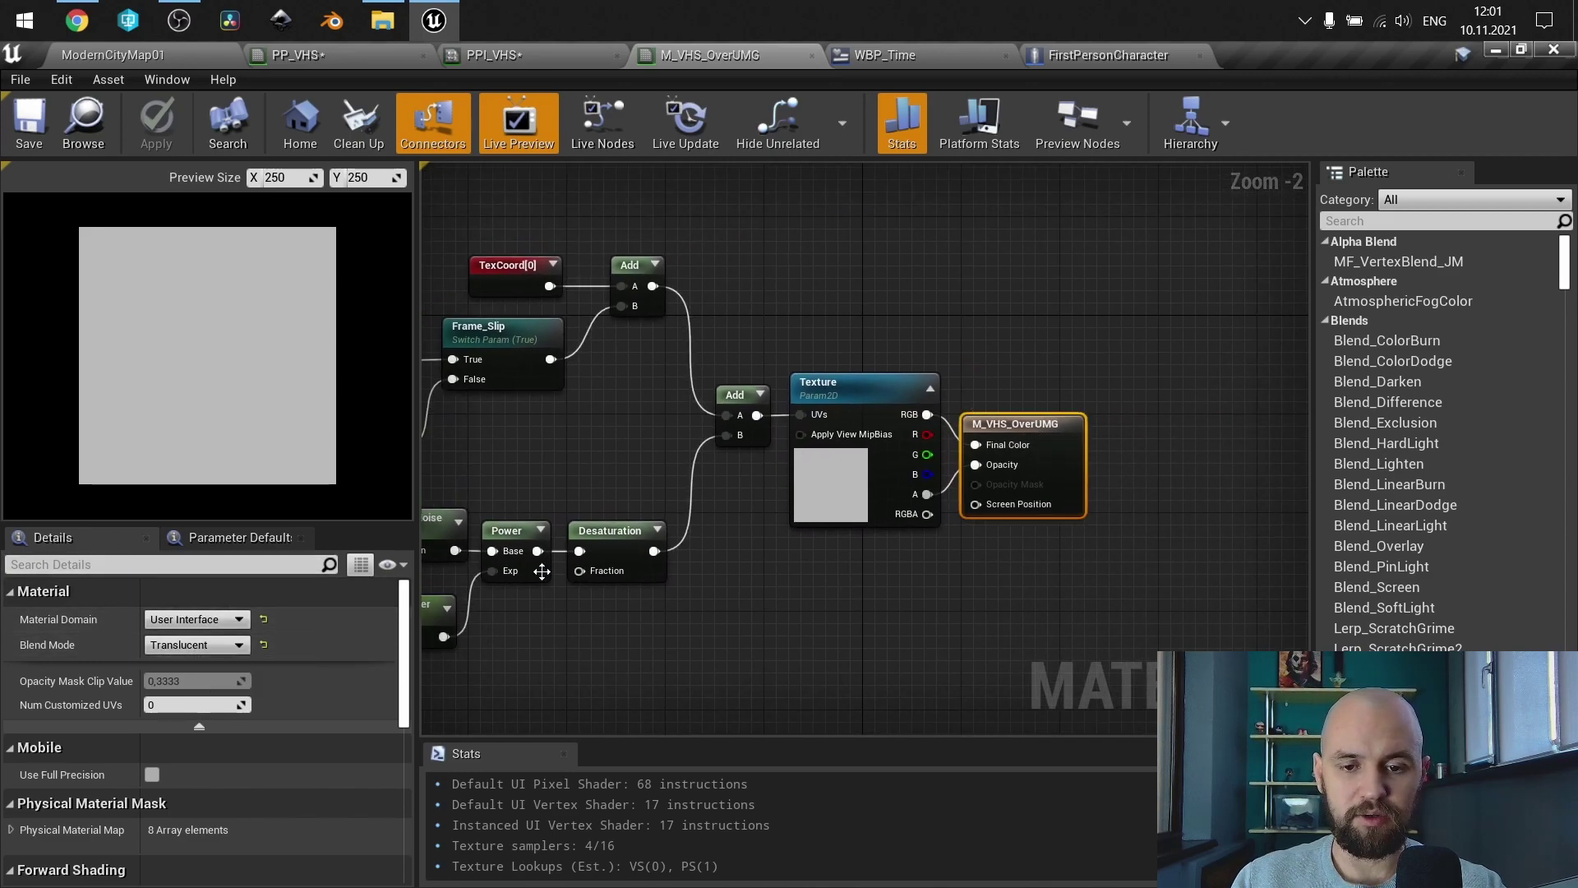
left_click(832, 399)
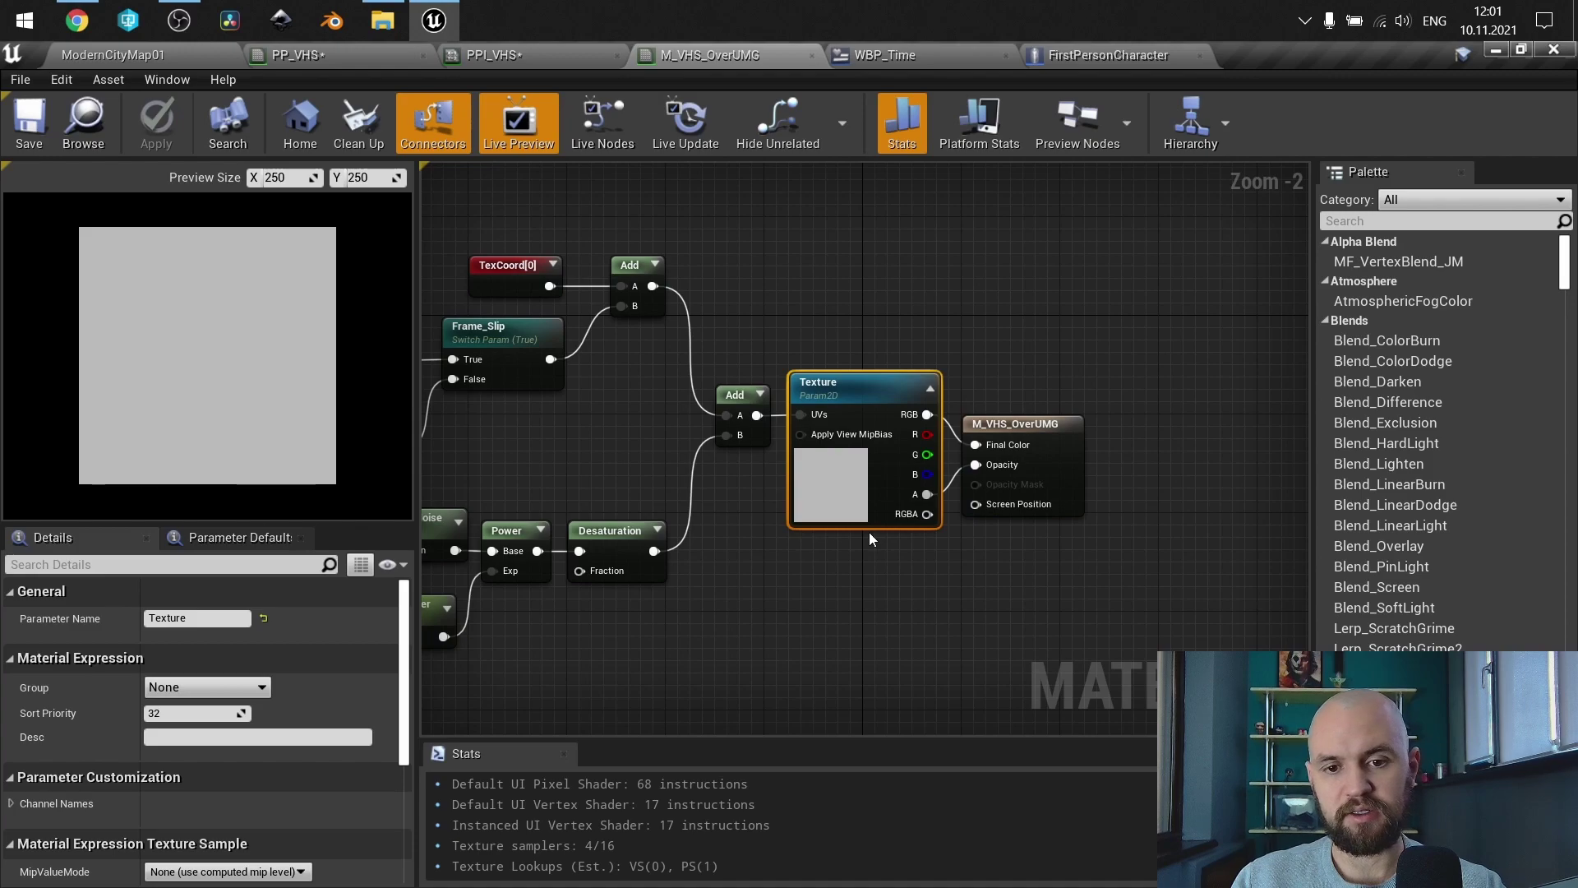
right_click_drag(771, 584, 752, 520)
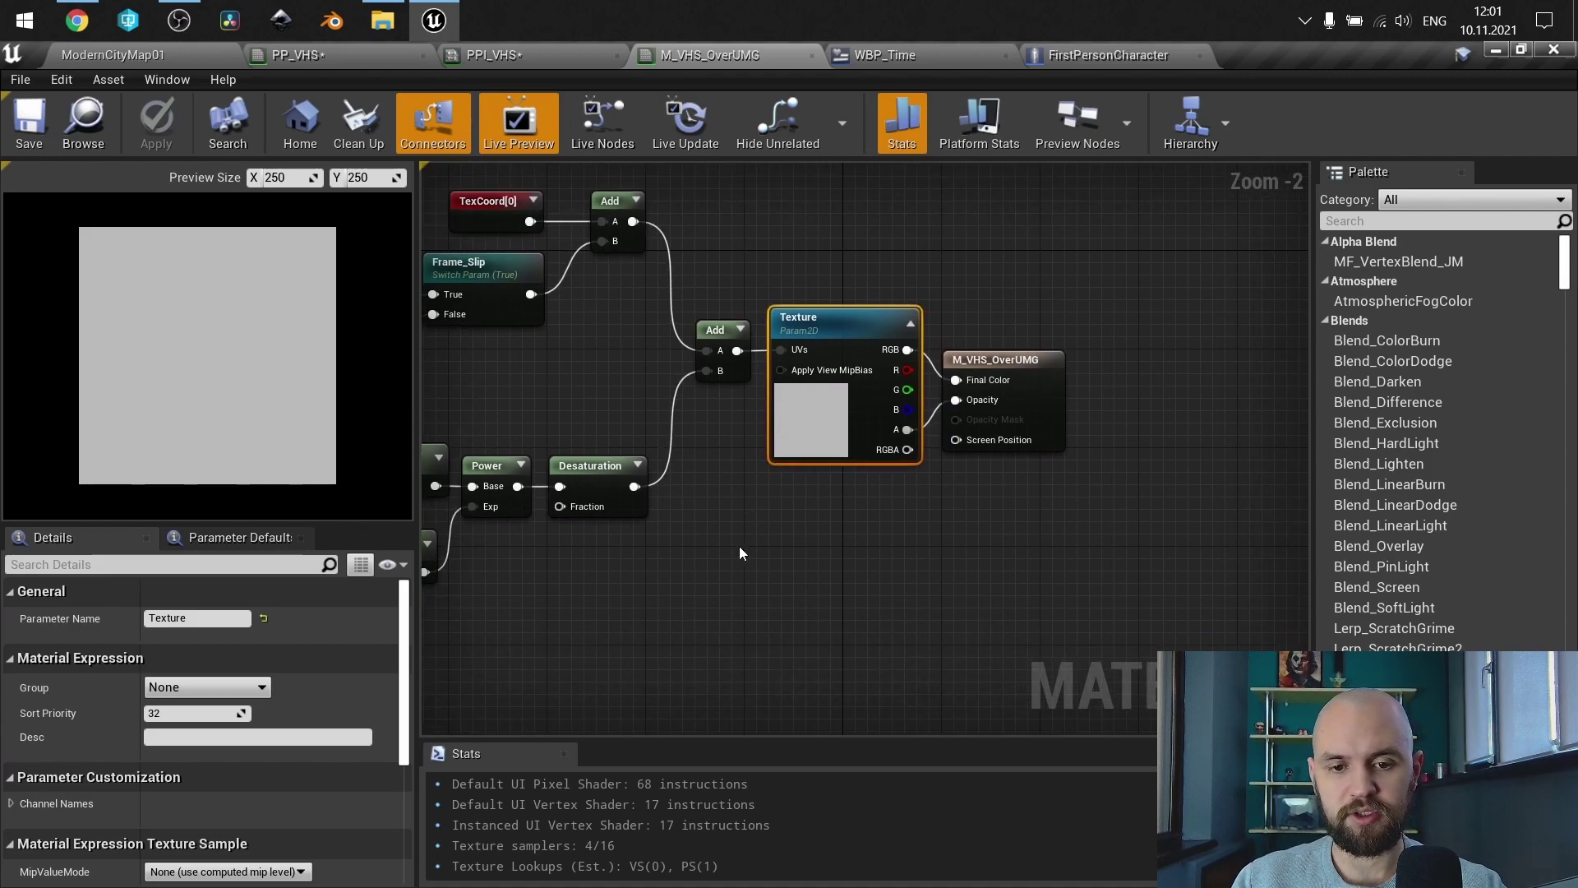
Step: Demonstrate converting a new Texture Sample node to a parameter in M_VHS_OverUMG, and delete that node
left_click(727, 490)
left_click(722, 533)
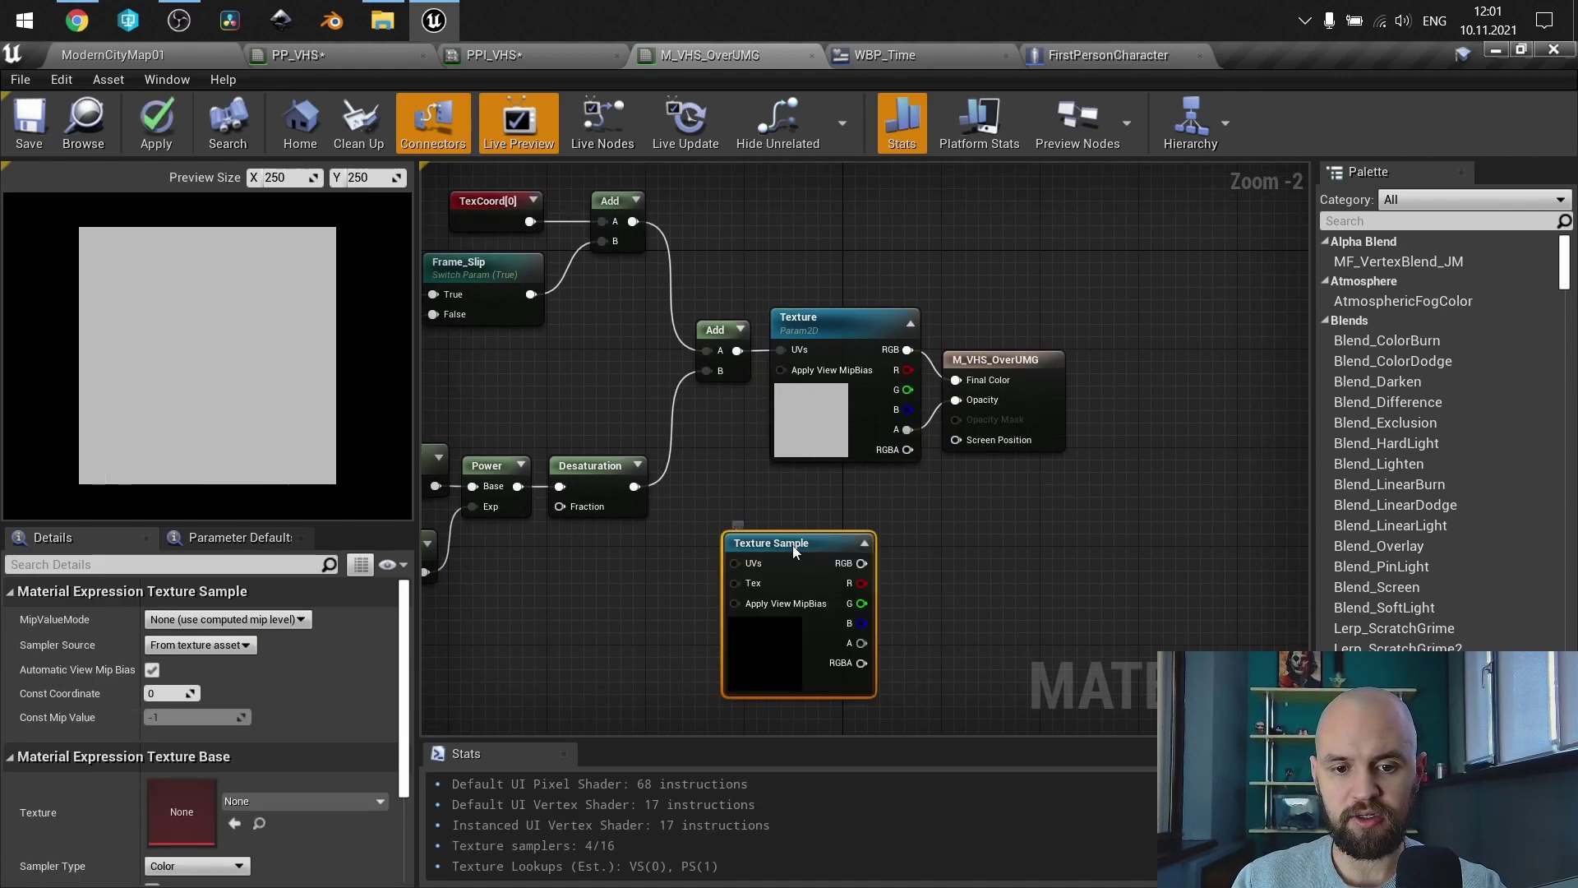
right_click(793, 545)
left_click(847, 218)
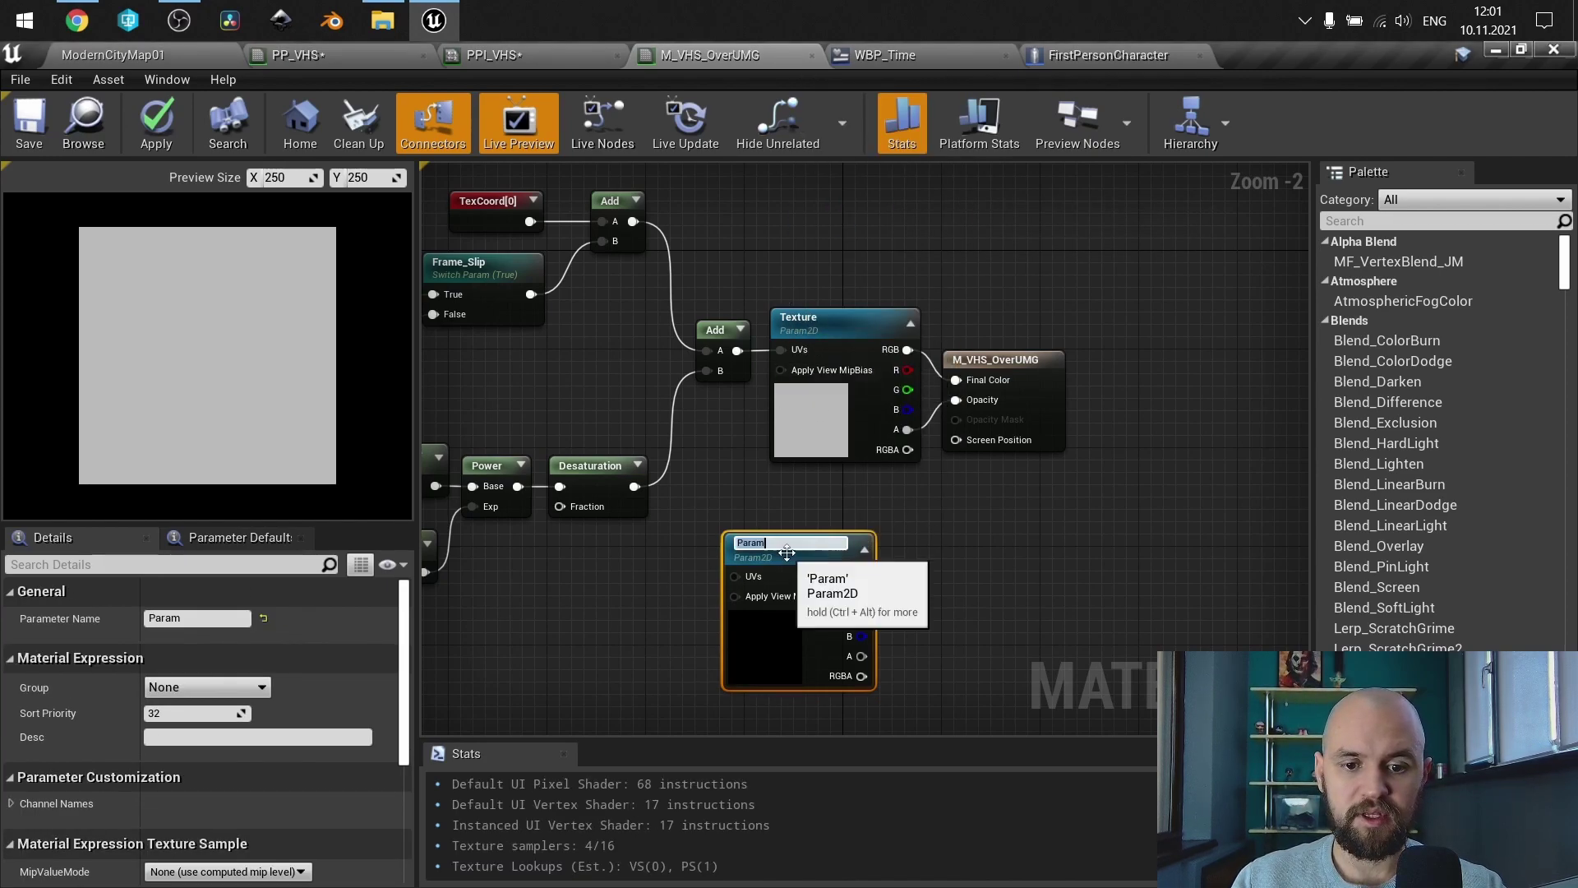
left_click(940, 577)
left_click(752, 546)
key("Delete")
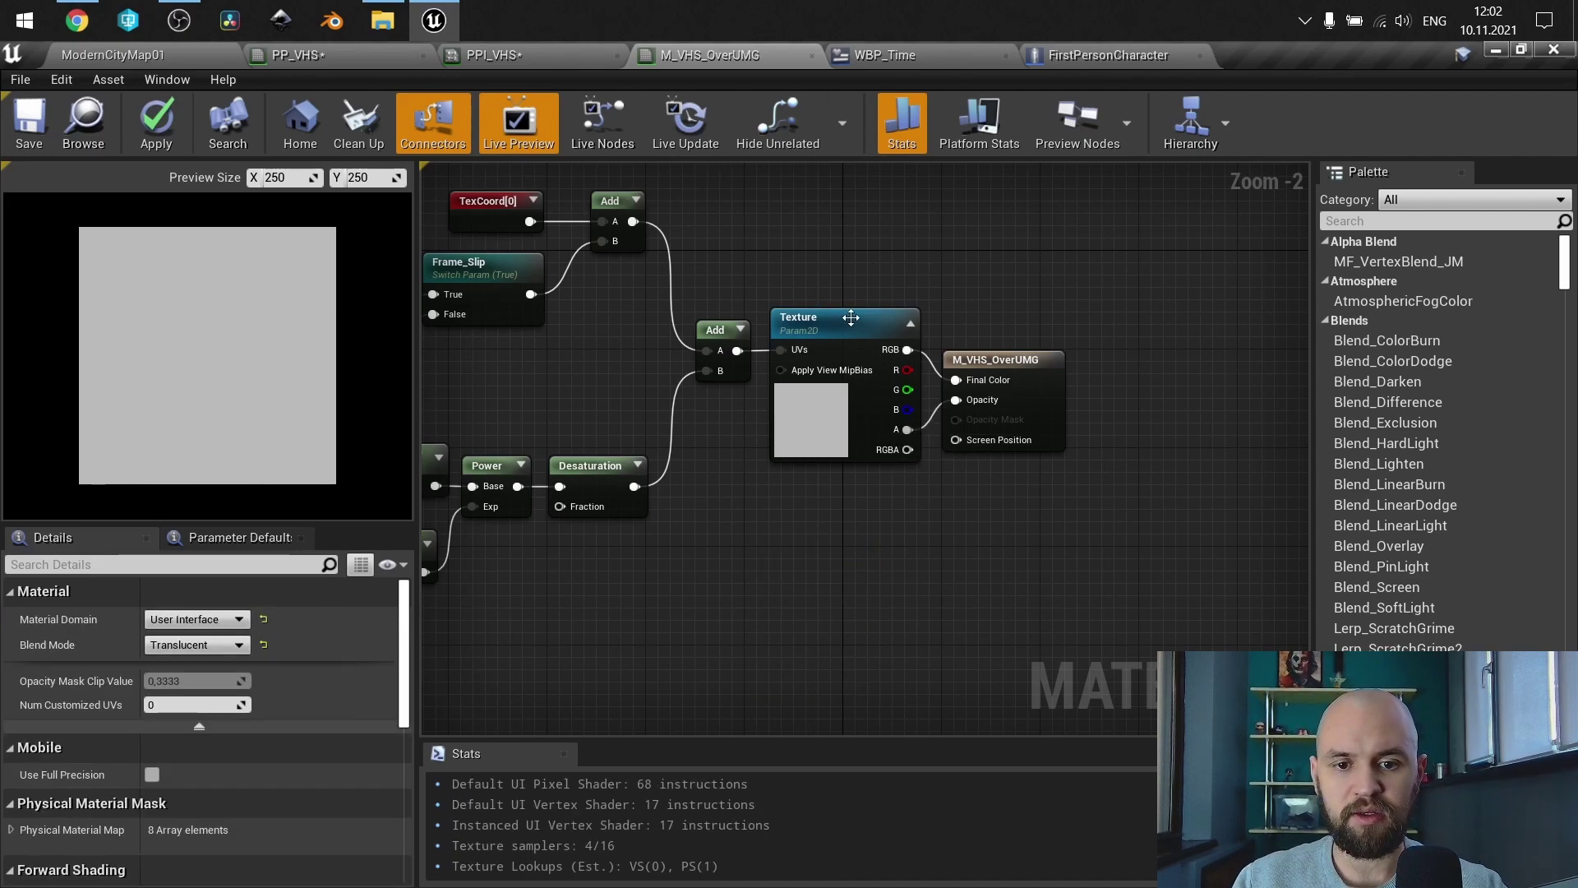
Step: Check the retainer box's texture parameter in WBP_Time against M_VHS_OverUMG's Texture node, and examine the node's UVs input and RGB output
left_click(902, 55)
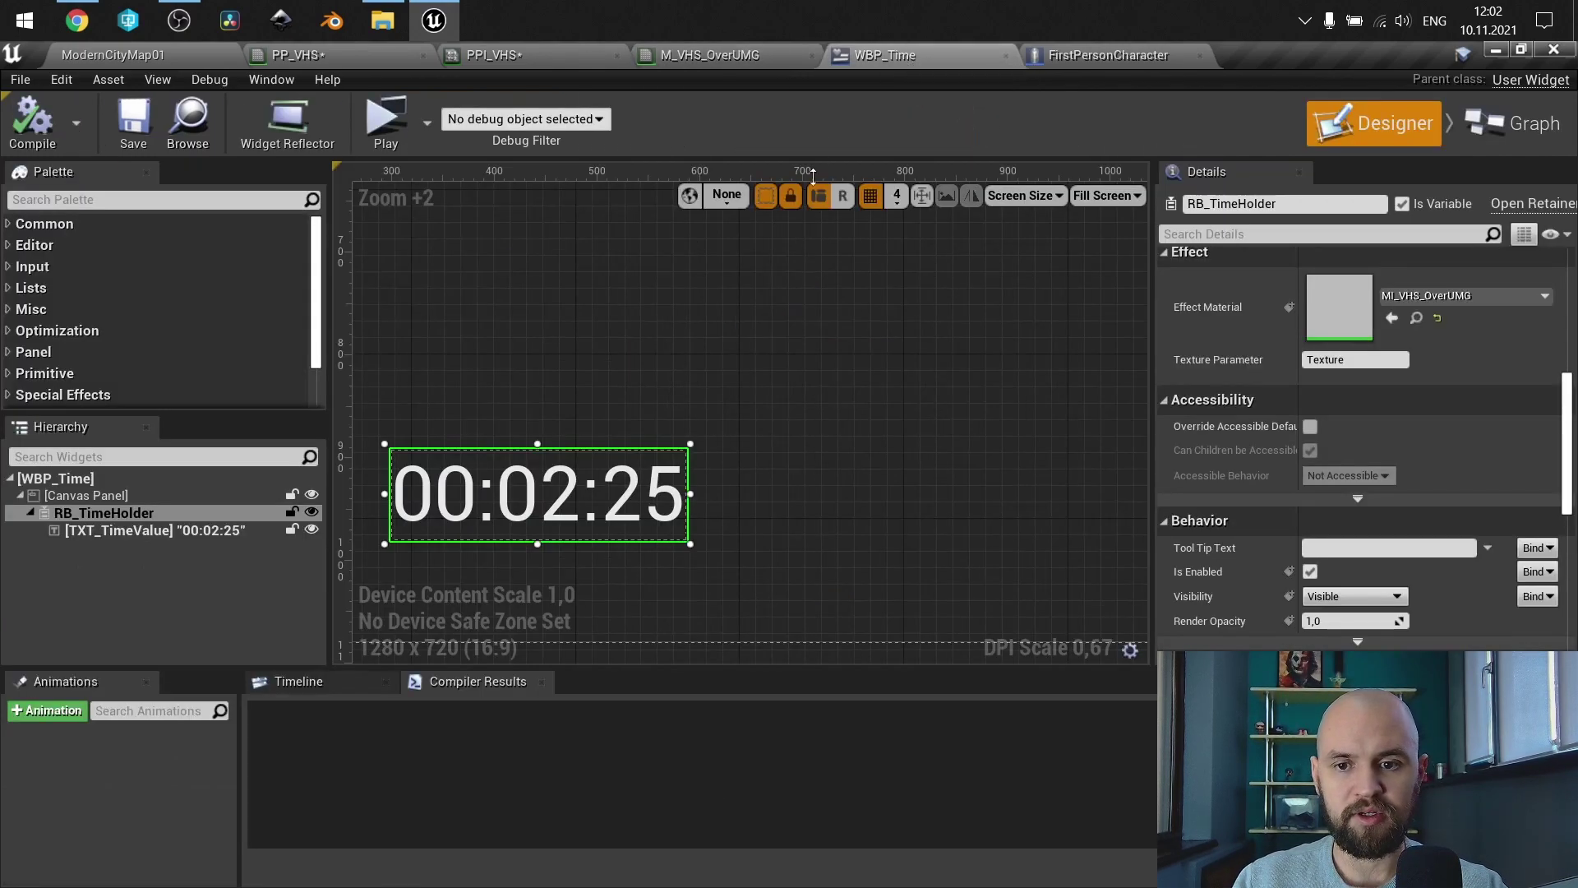
left_click(756, 56)
right_click_drag(781, 537, 1010, 601)
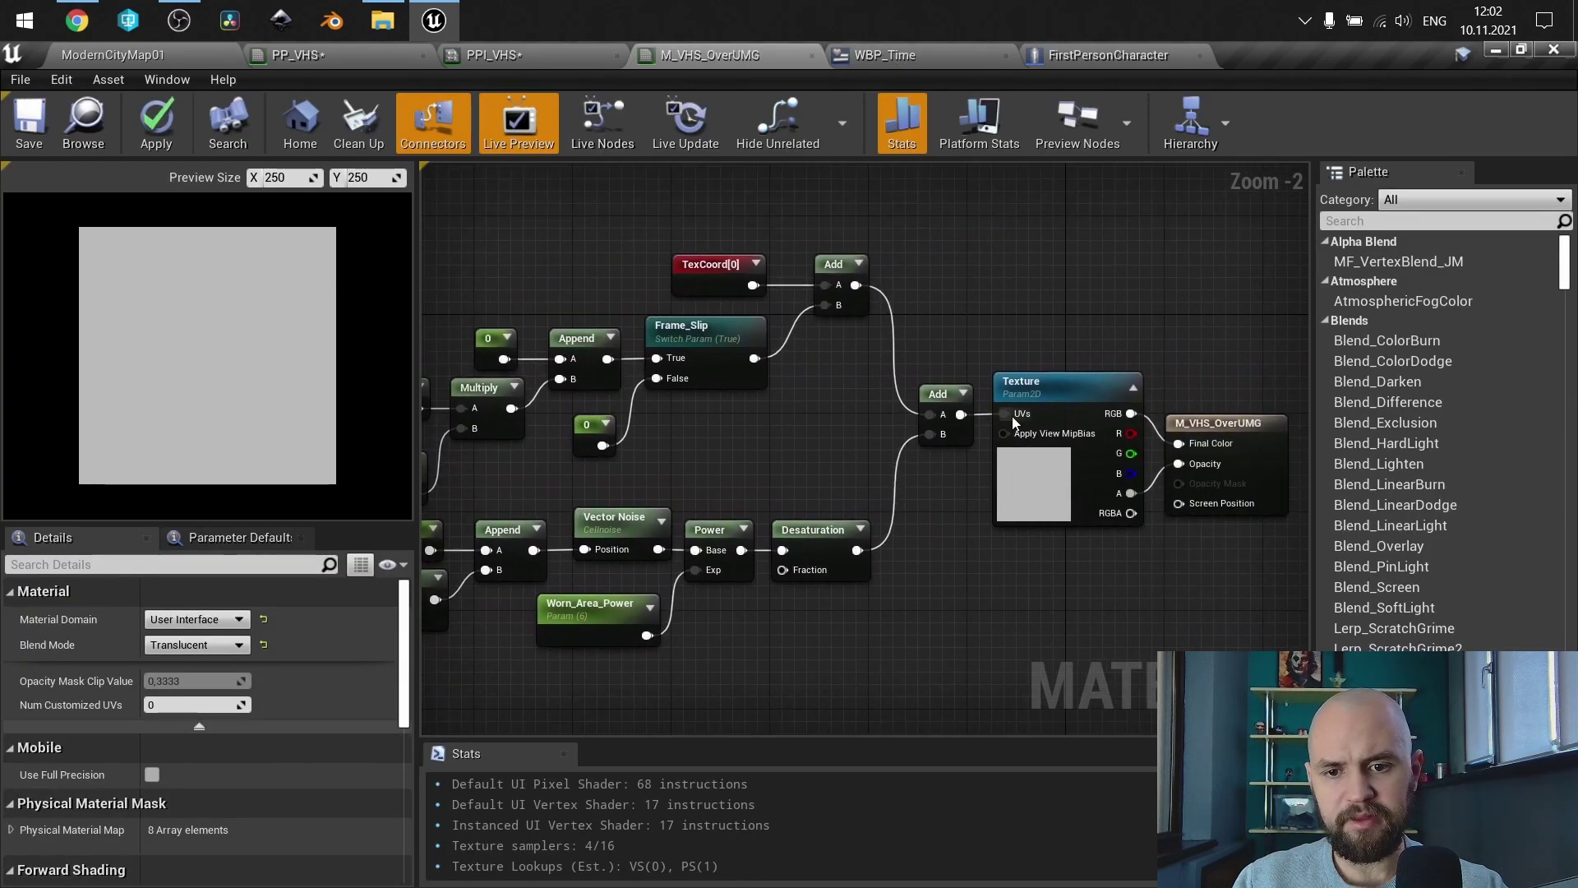
scroll(1011, 418, "up", 2)
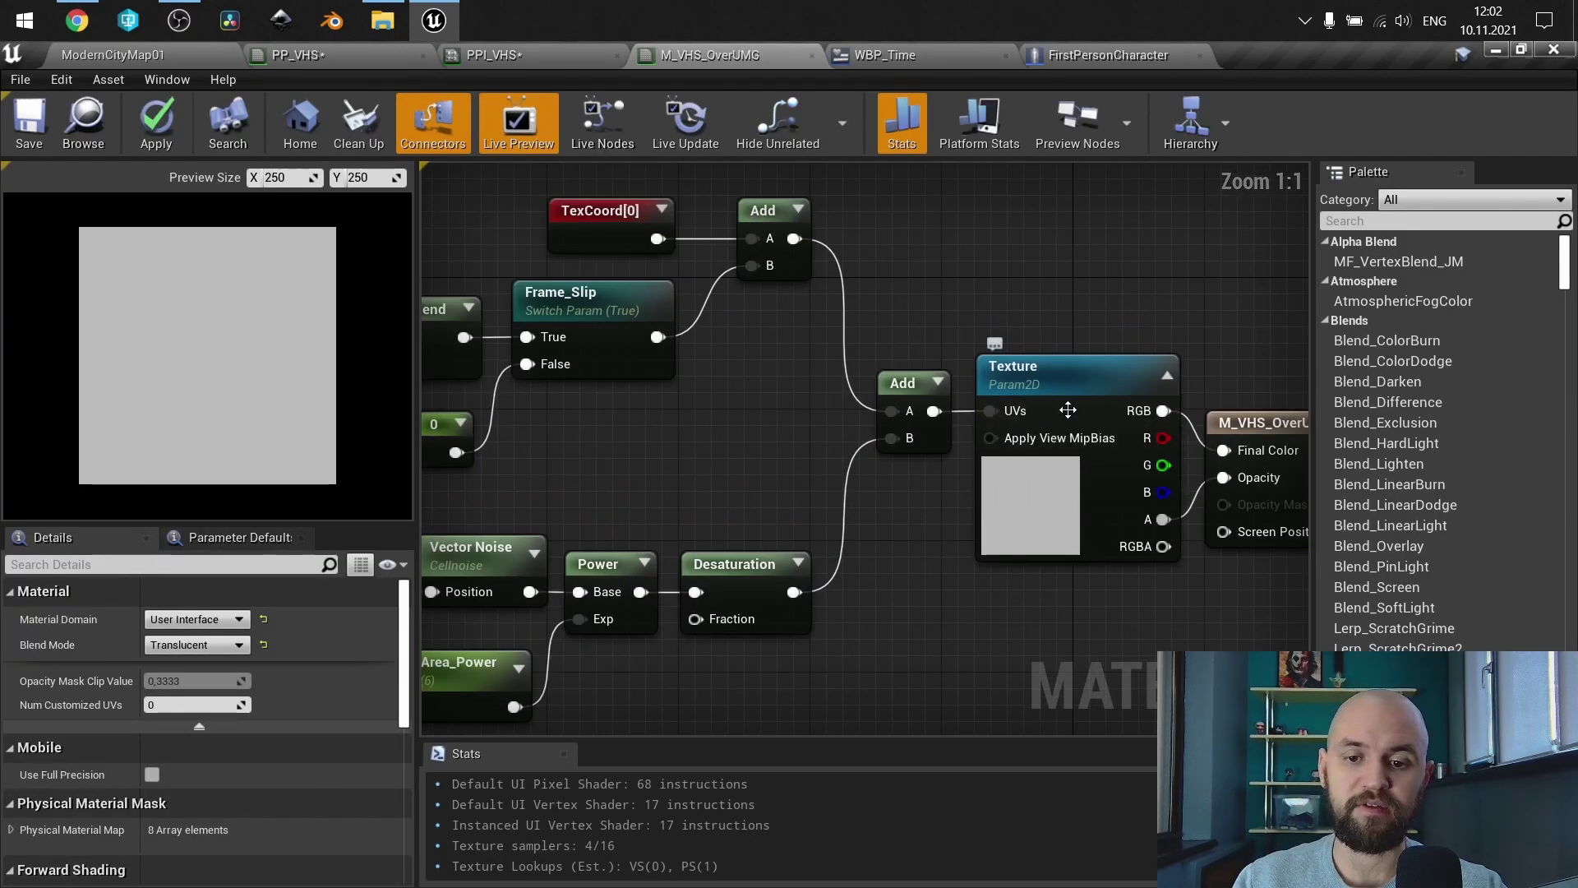
right_click_drag(1010, 418, 749, 385)
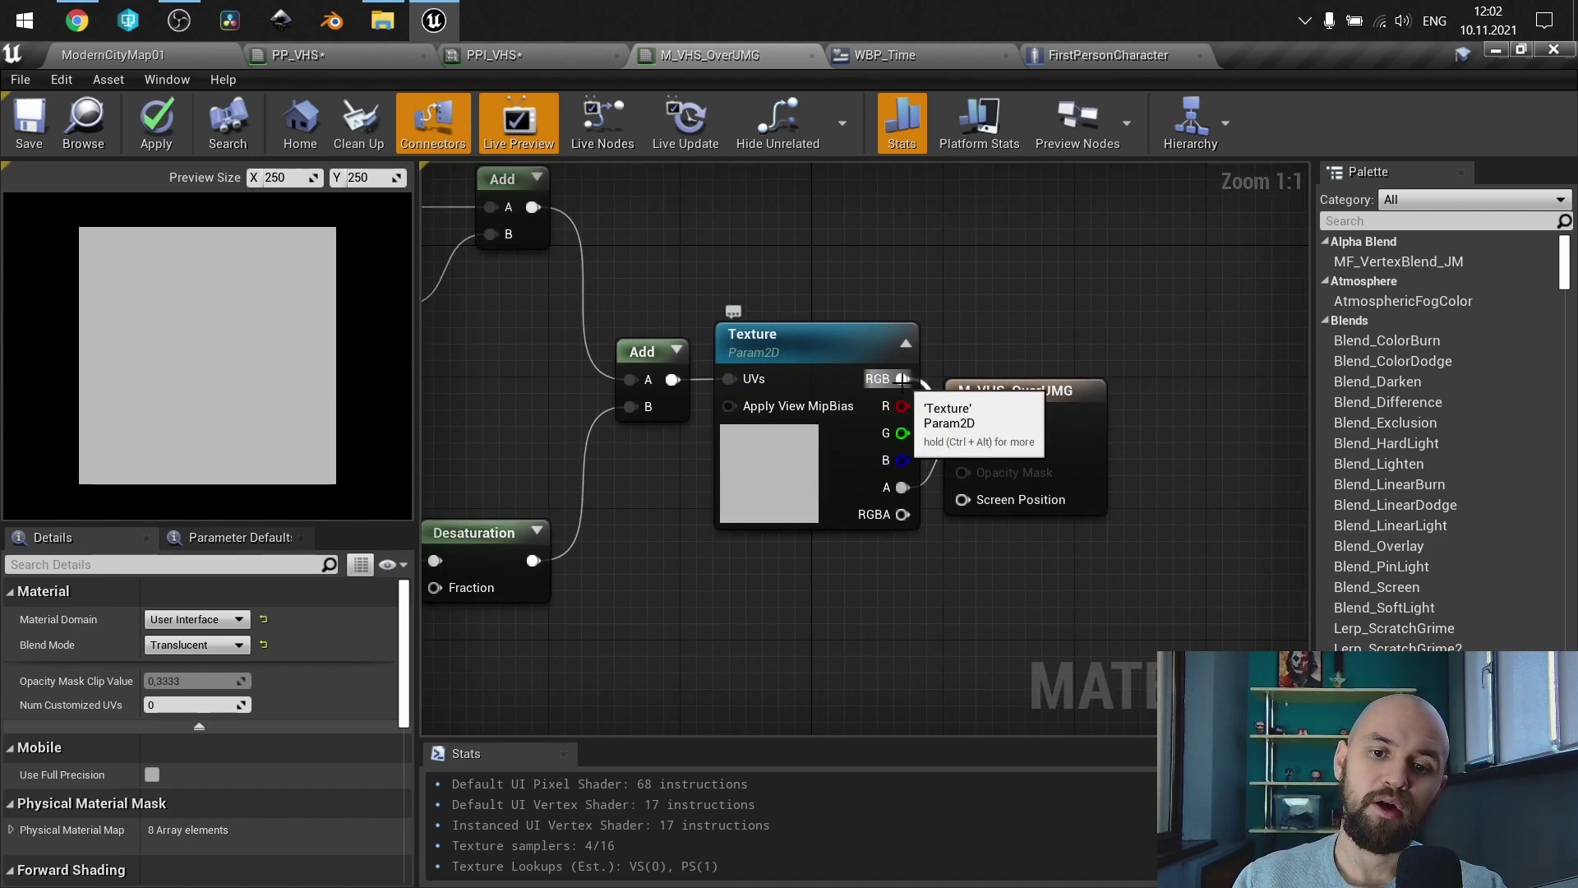
left_click_drag(902, 379, 1052, 264)
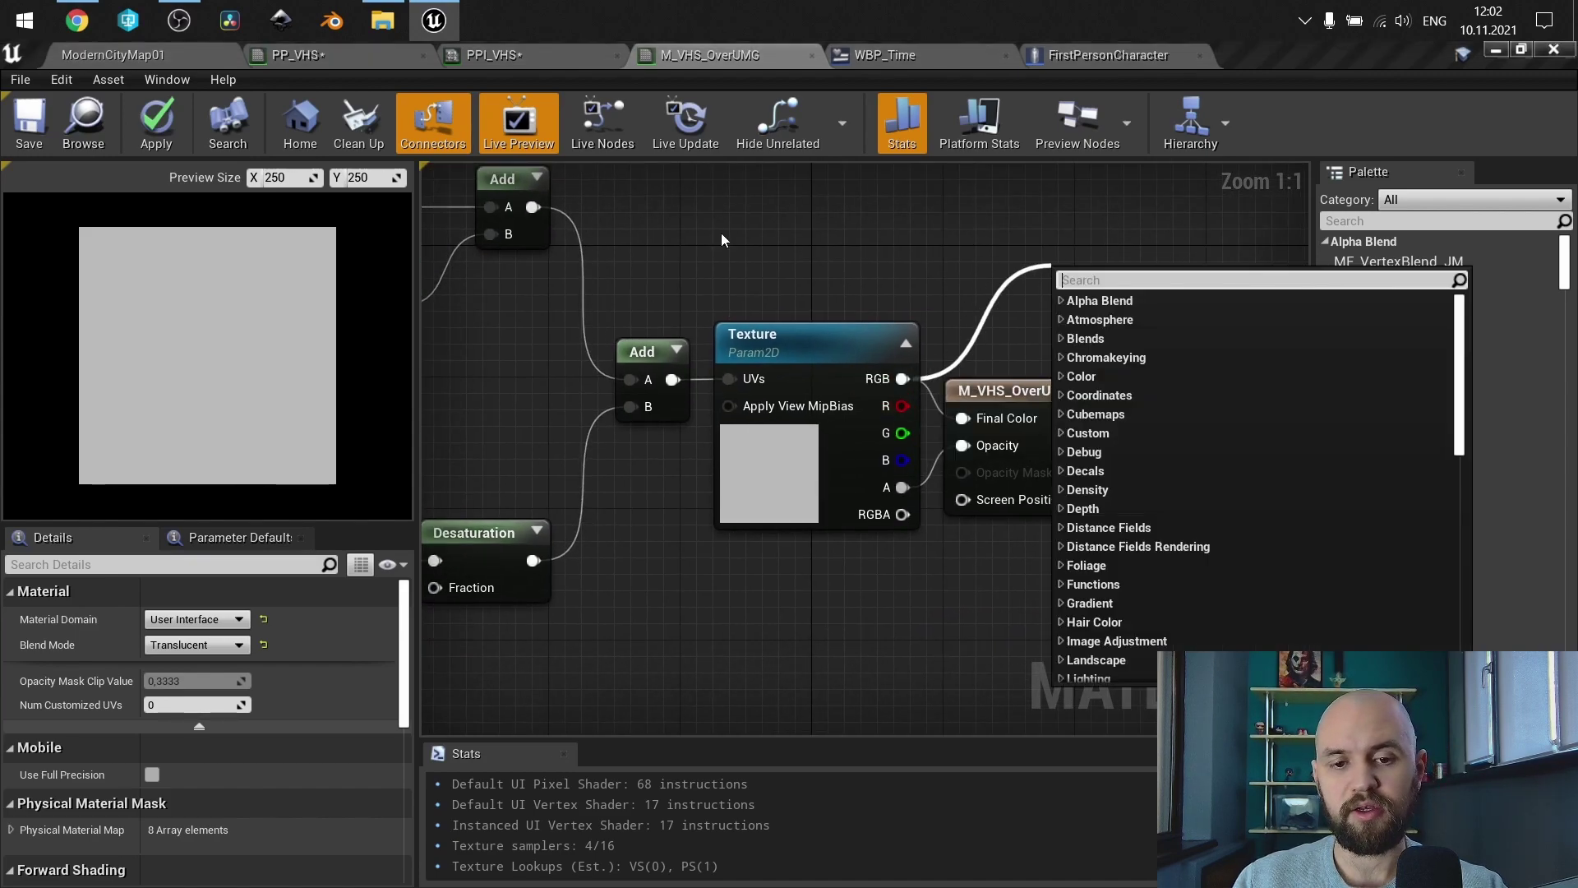
left_click(676, 263)
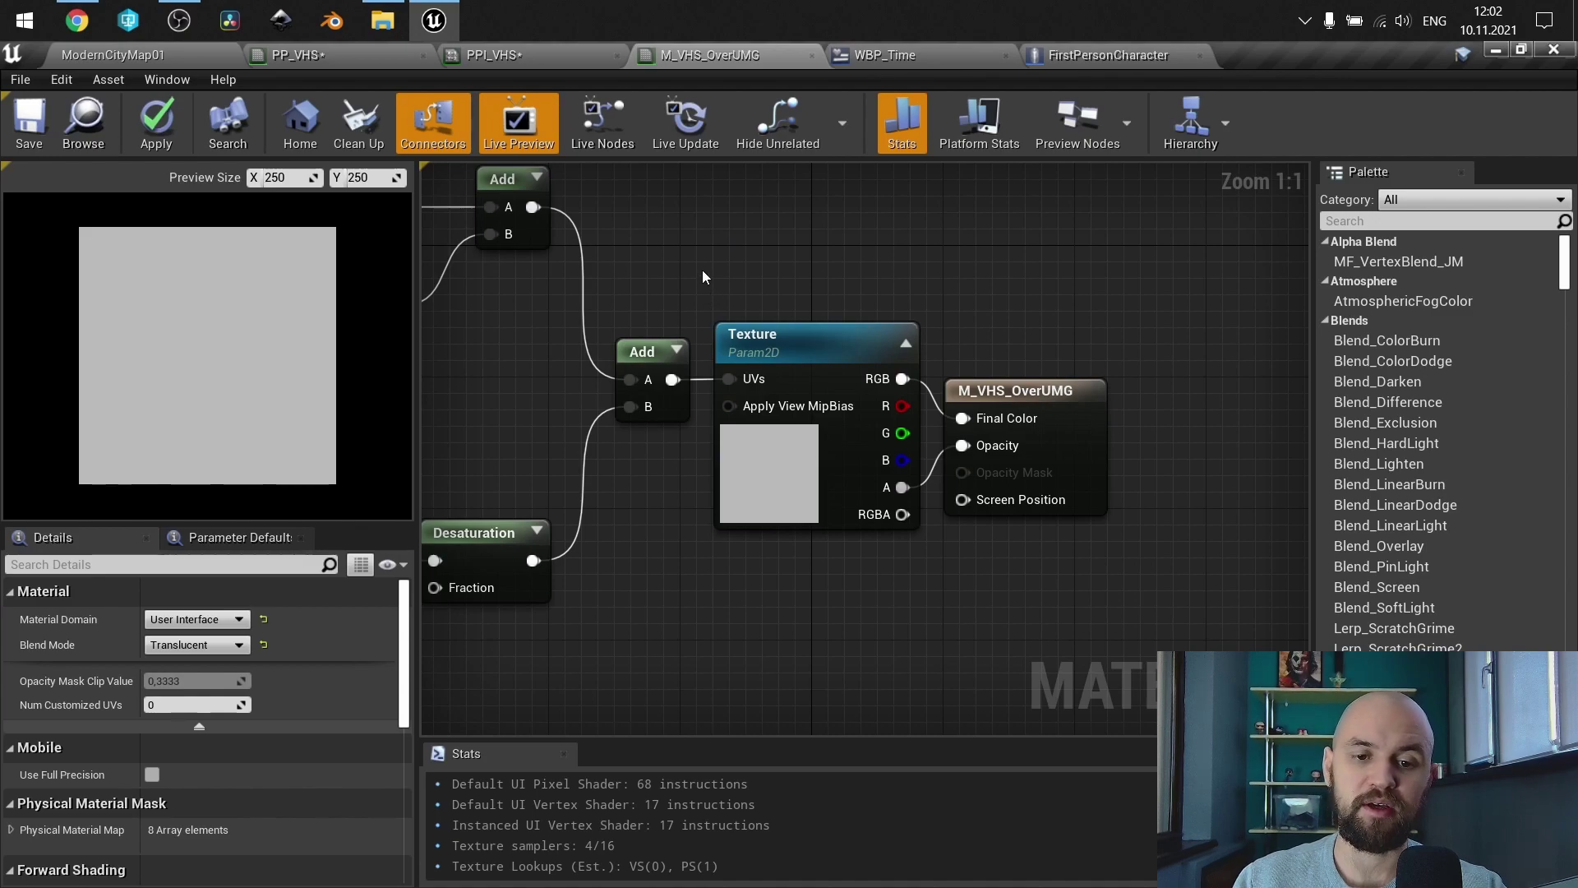
Step: Compare the PP_VHS graph with the frame-slip and worn-area noise chains that offset the UVs in M_VHS_OverUMG
left_click(345, 56)
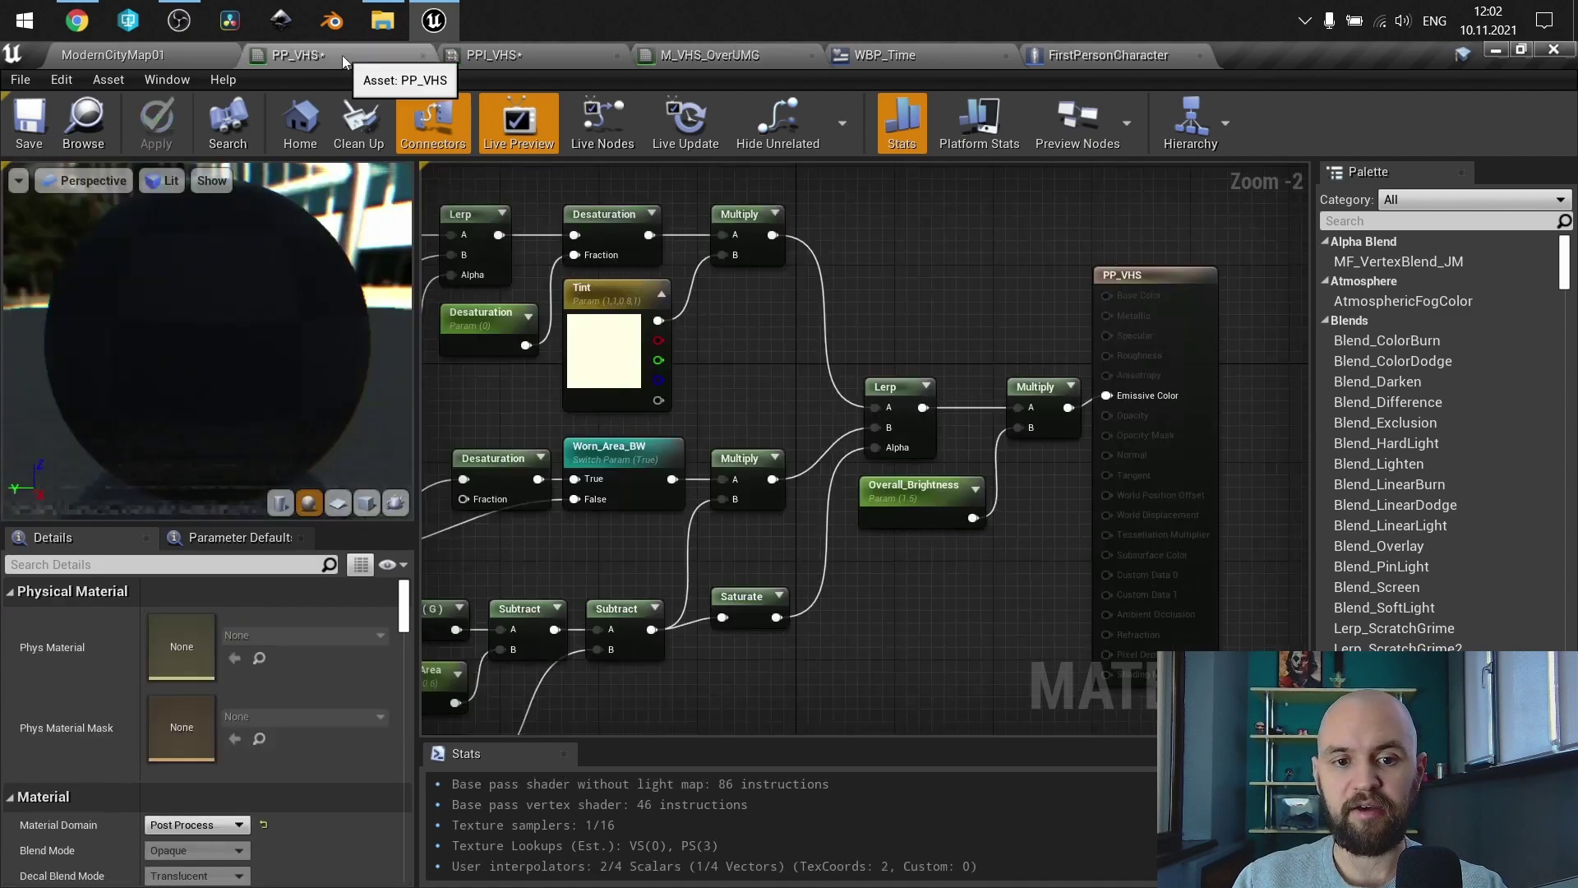
scroll(736, 376, "down", 2)
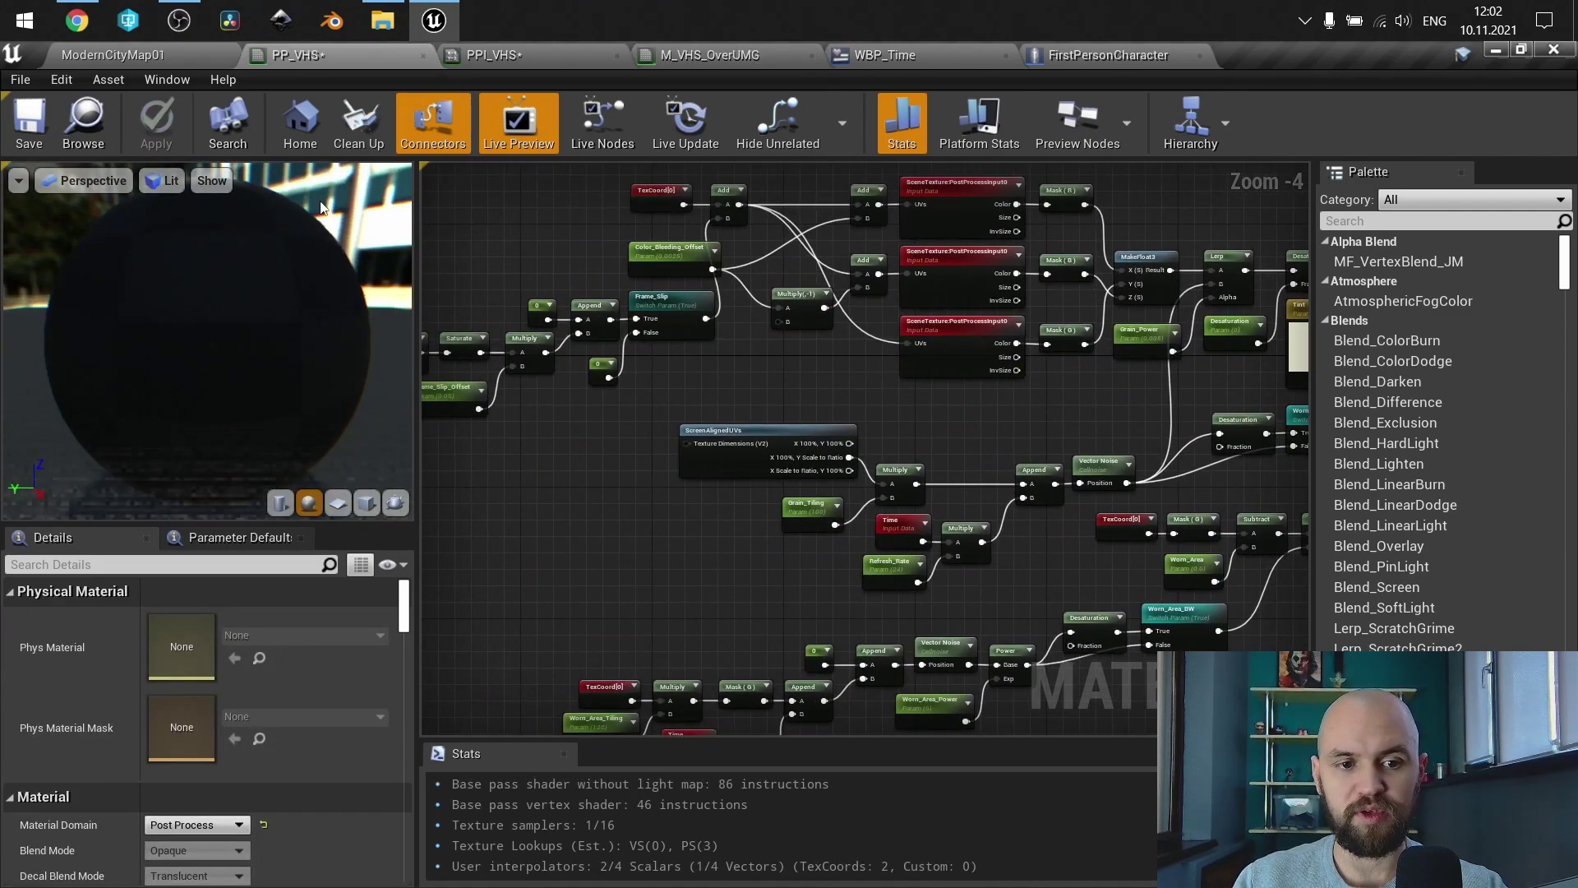
left_click(666, 133)
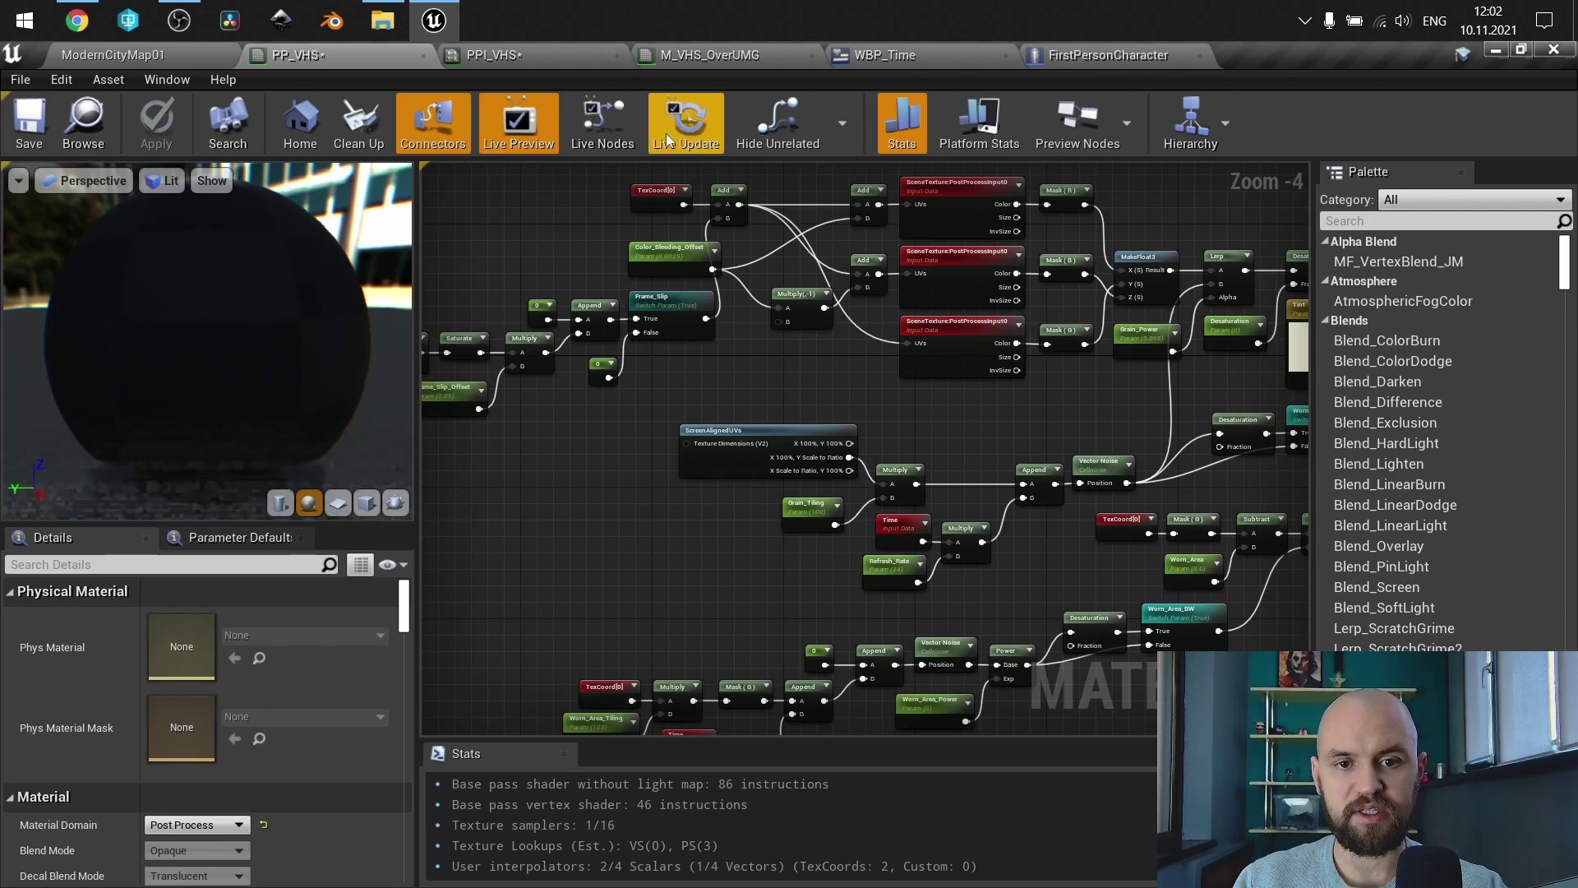
left_click(528, 62)
left_click(692, 63)
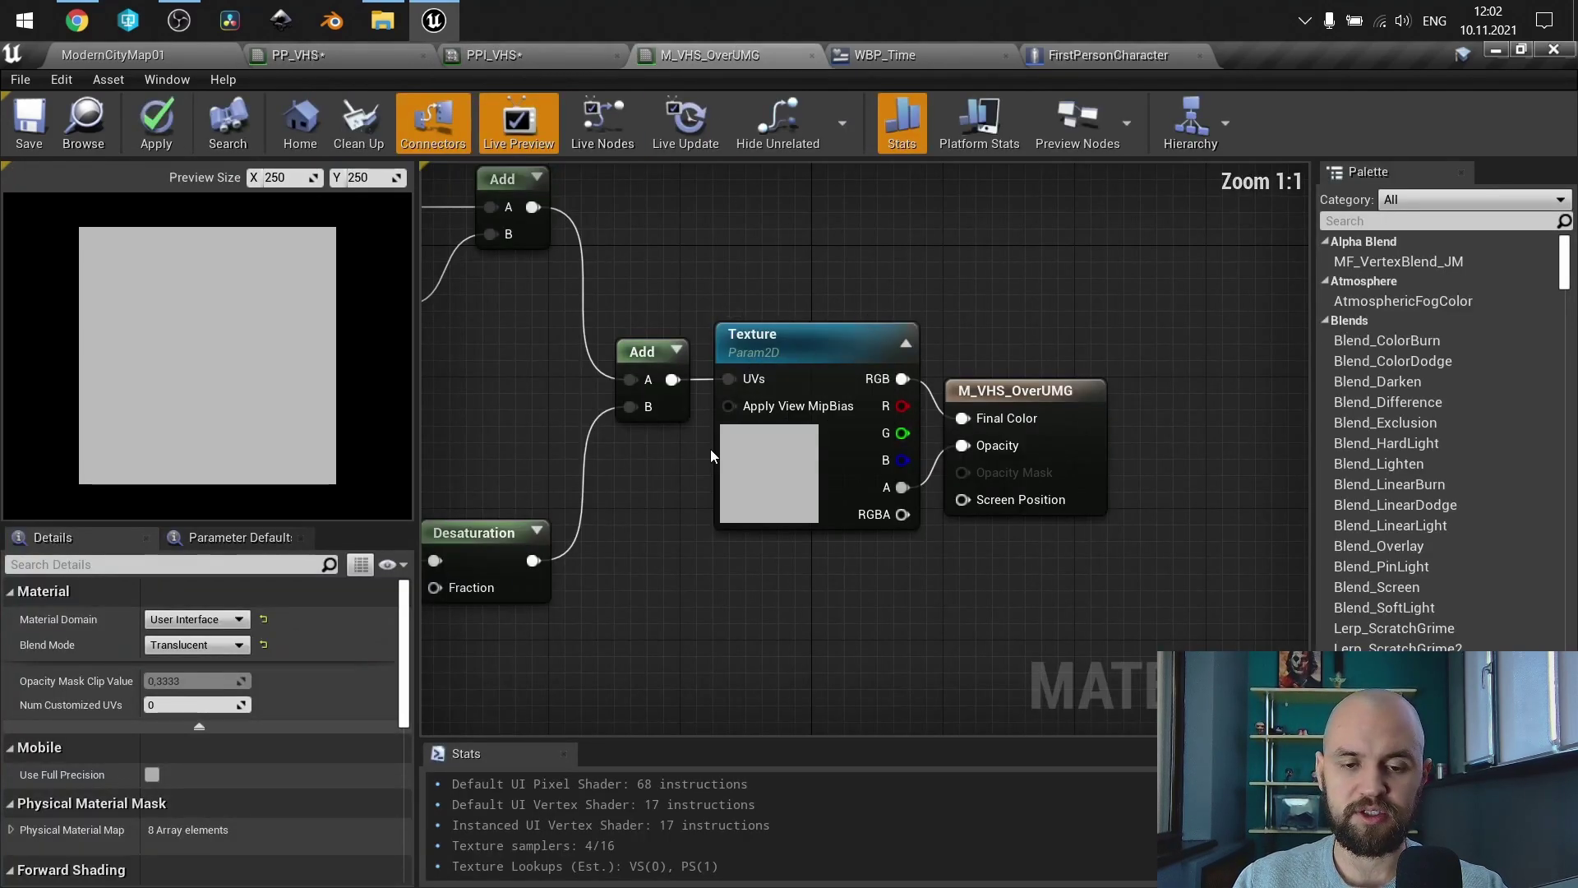
right_click_drag(710, 449, 1292, 444)
scroll(885, 467, "down", 4)
right_click_drag(917, 472, 662, 466)
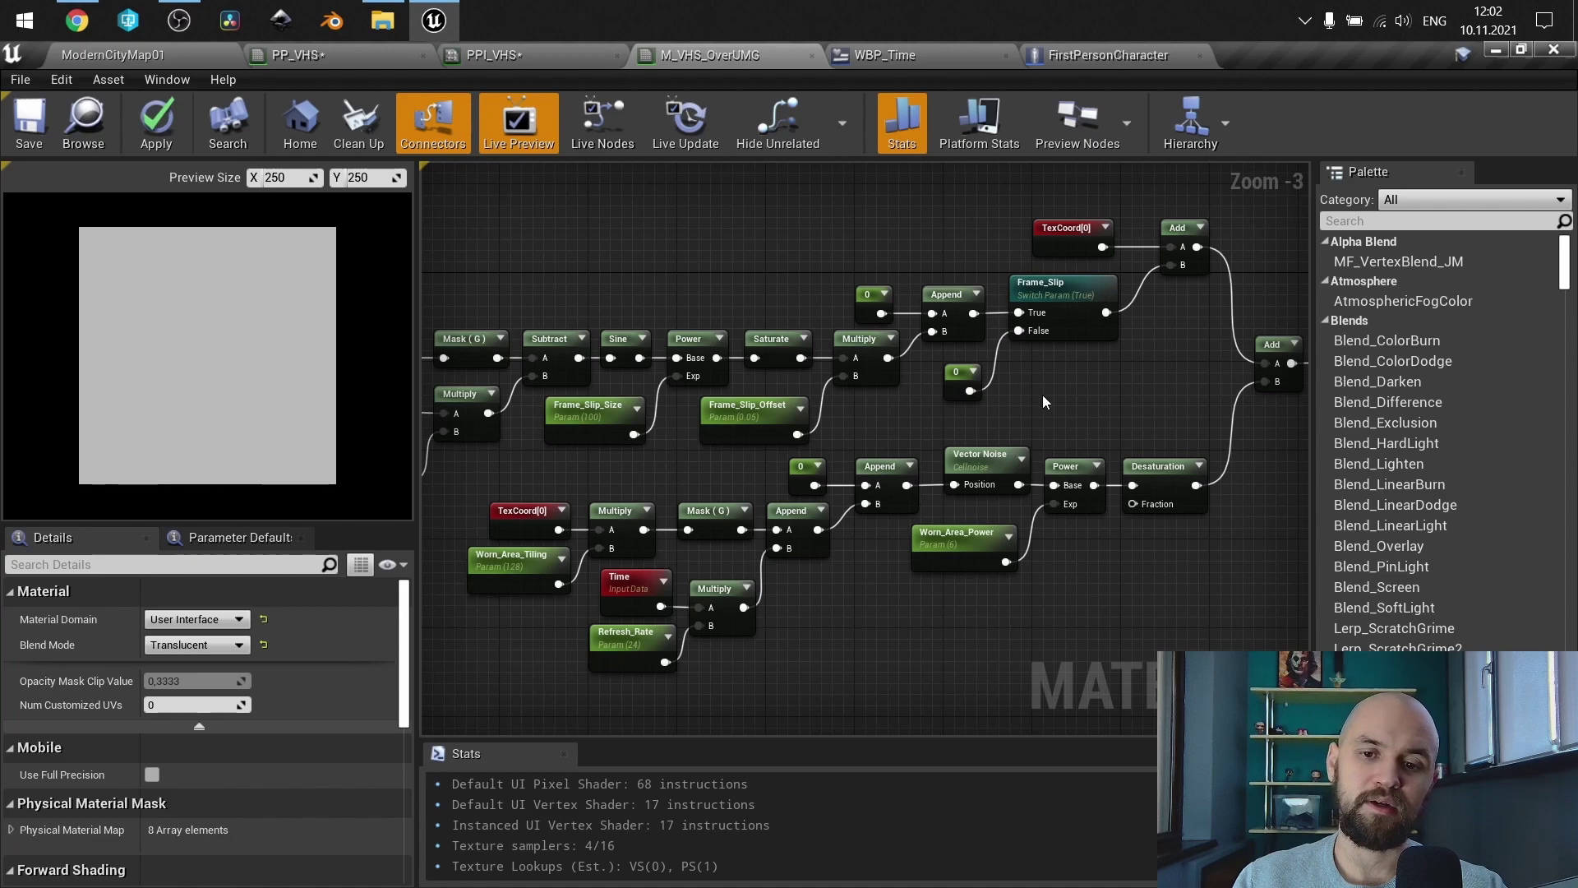
Step: Trace the frame-slip and worn-area noise chains in M_VHS_OverUMG through to the Texture node and material output
right_click_drag(1092, 397, 759, 403)
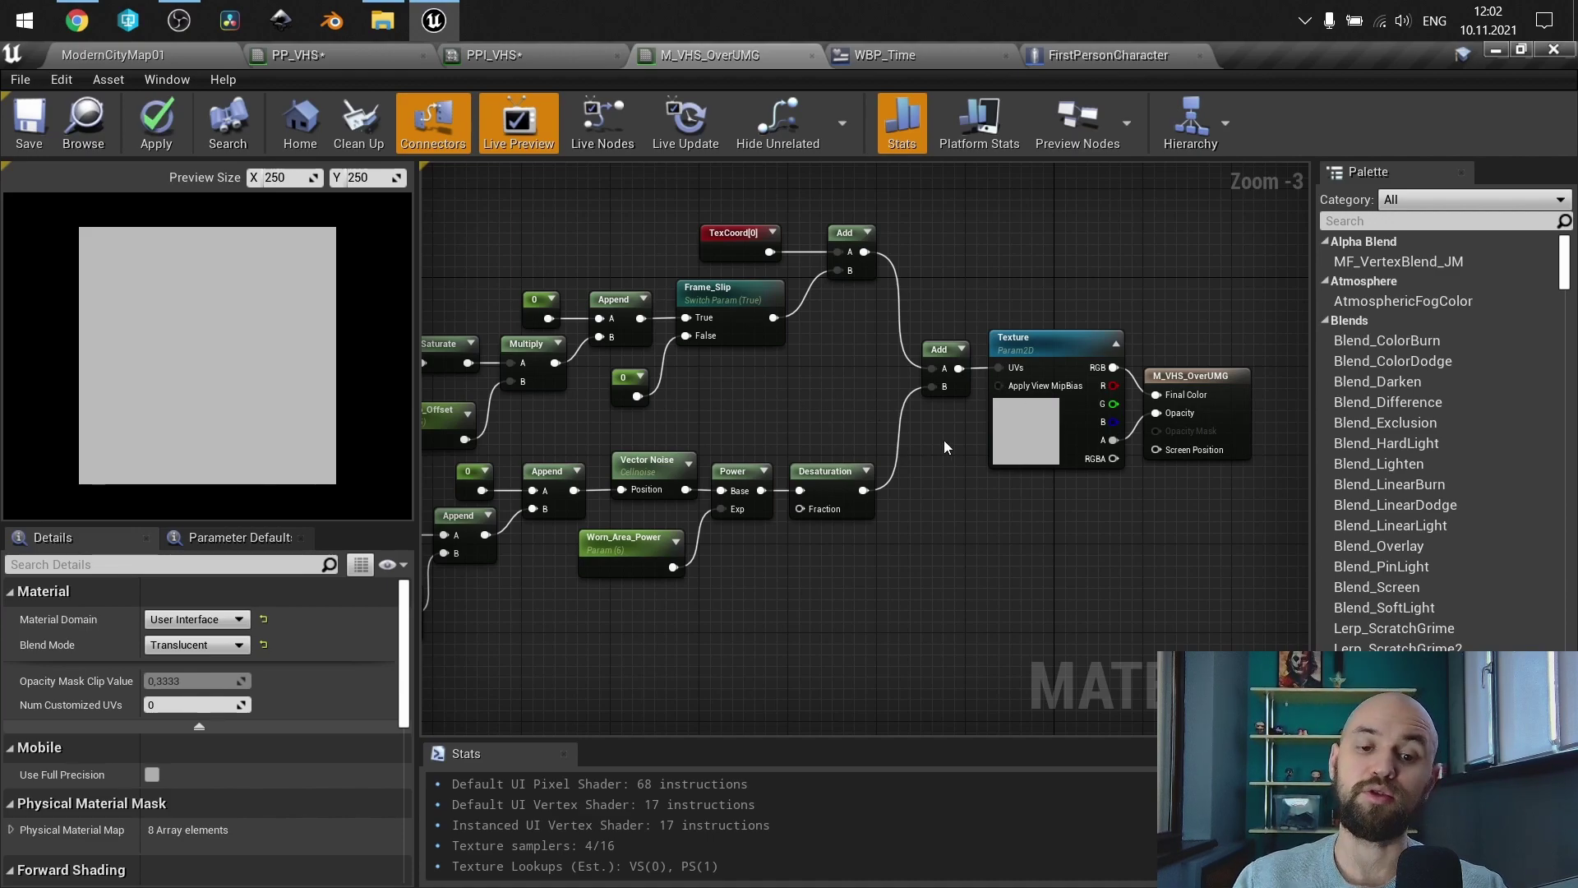
right_click_drag(917, 452, 460, 668)
scroll(1068, 460, "up", 2)
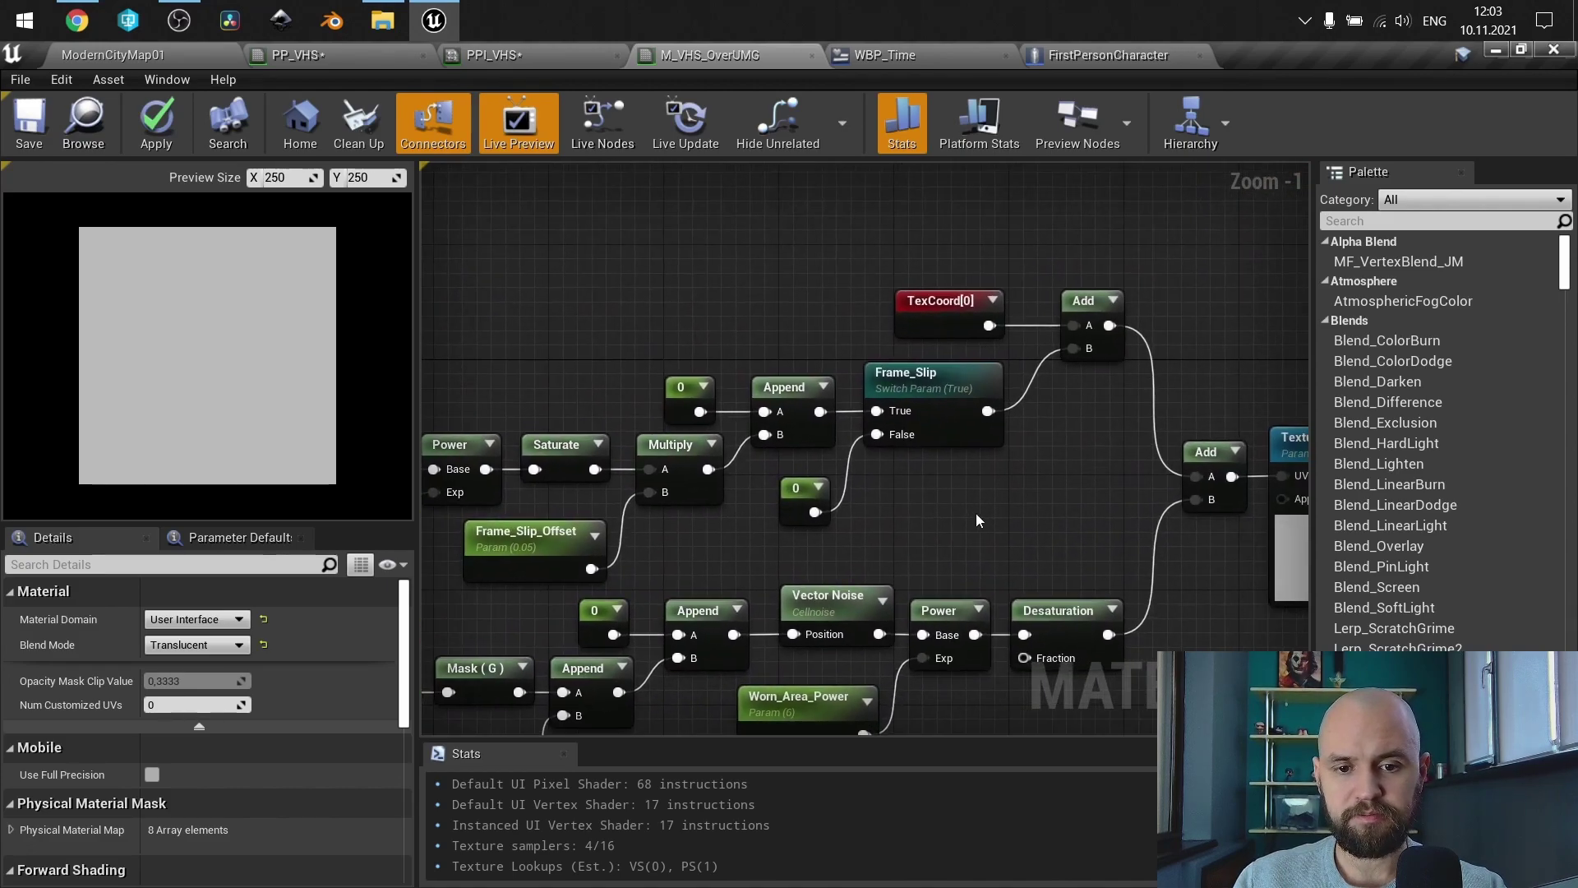
right_click_drag(866, 442, 1226, 220)
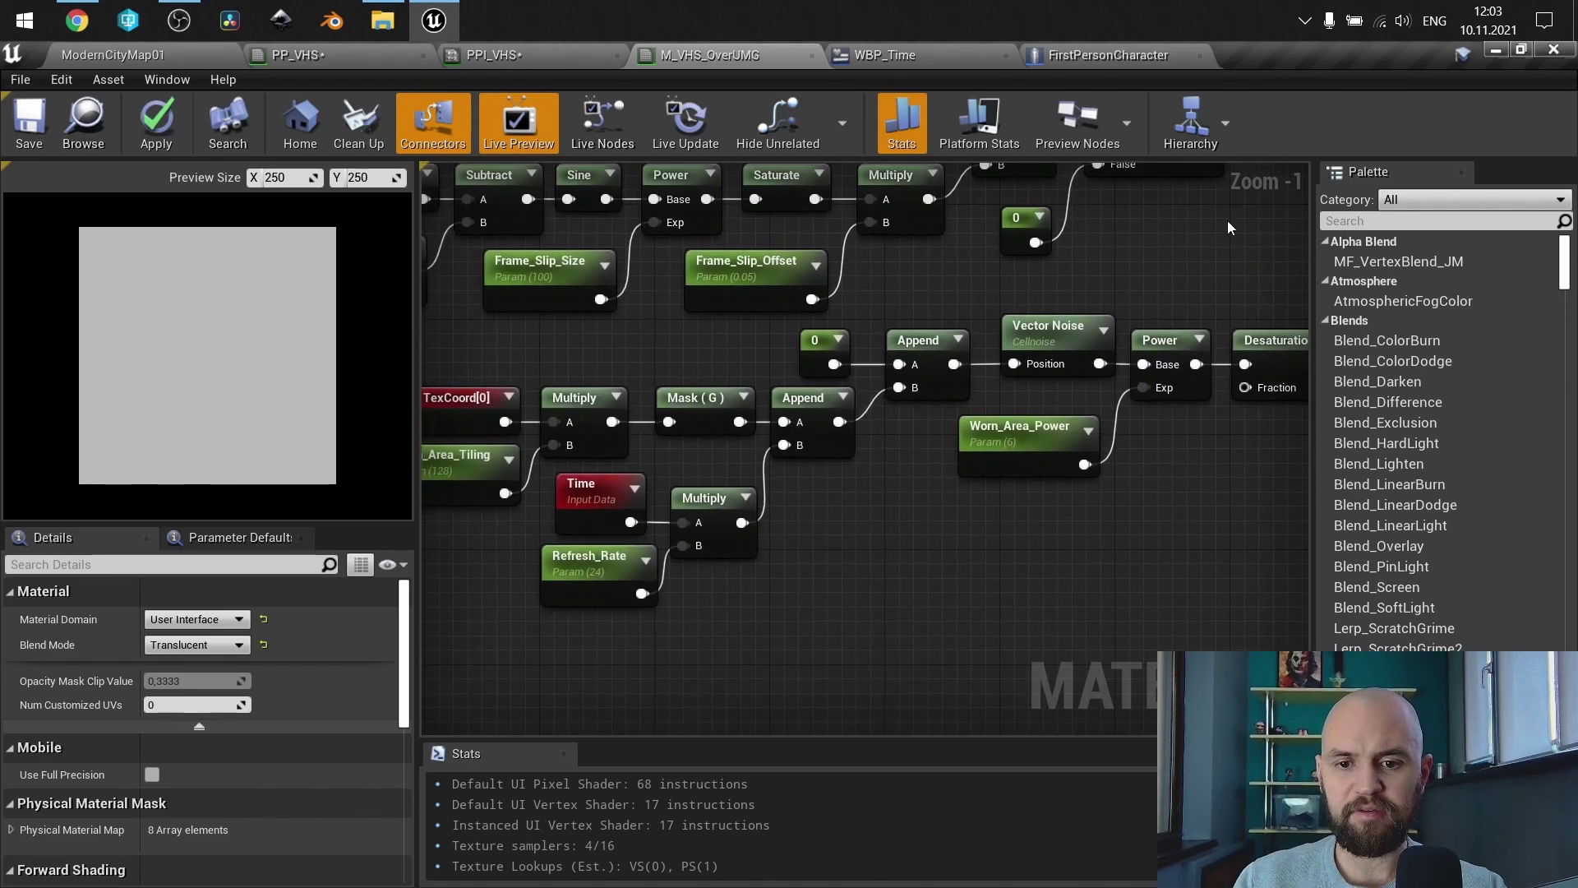
scroll(829, 531, "down", 1)
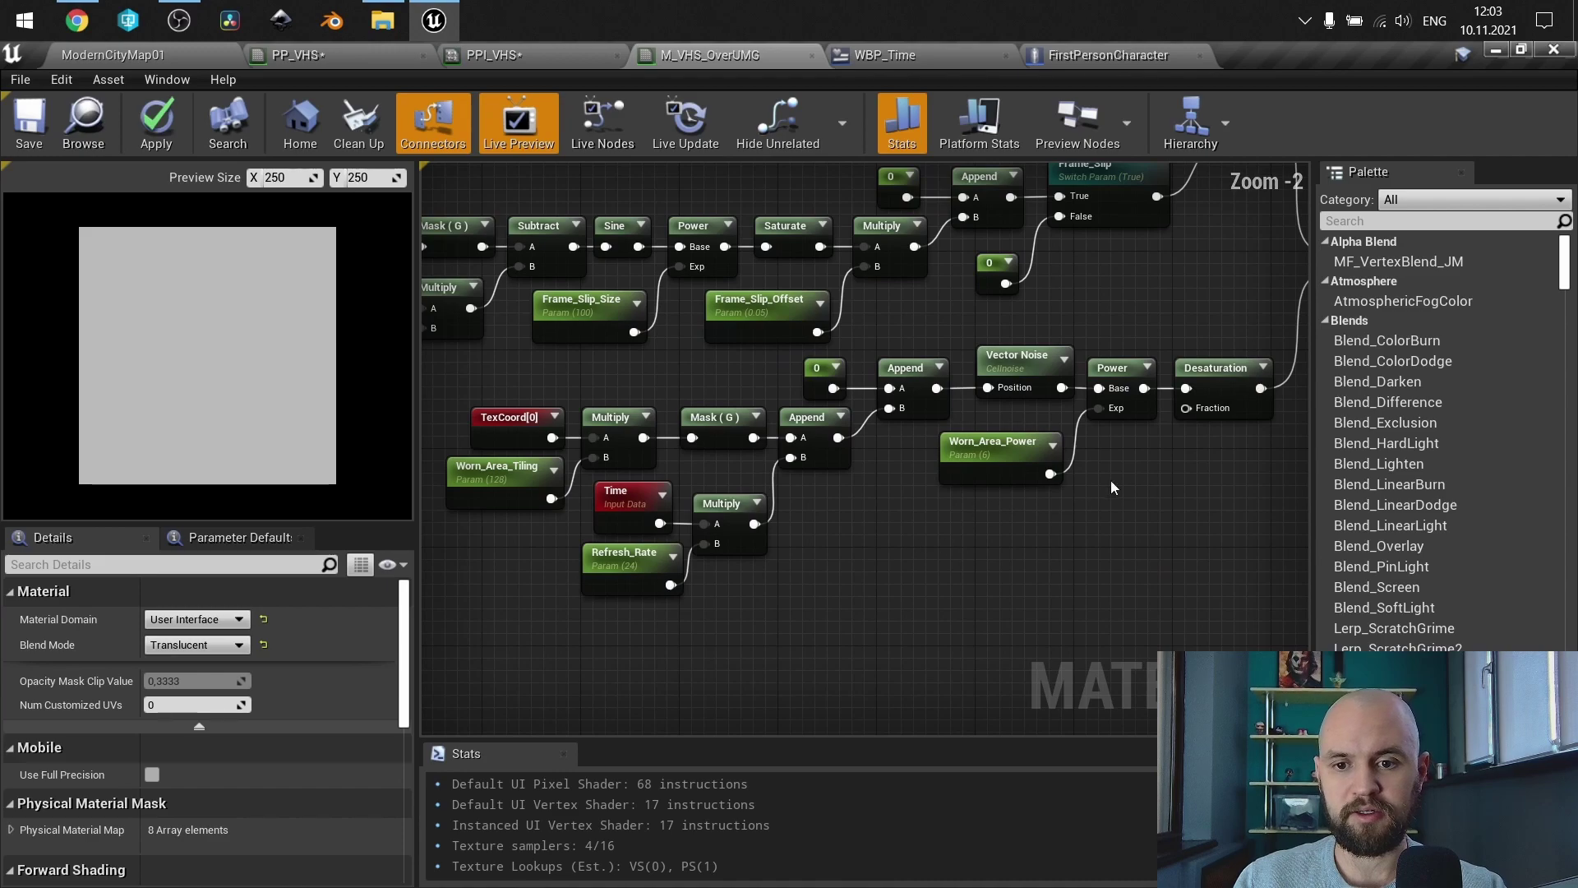
right_click_drag(840, 531, 965, 600)
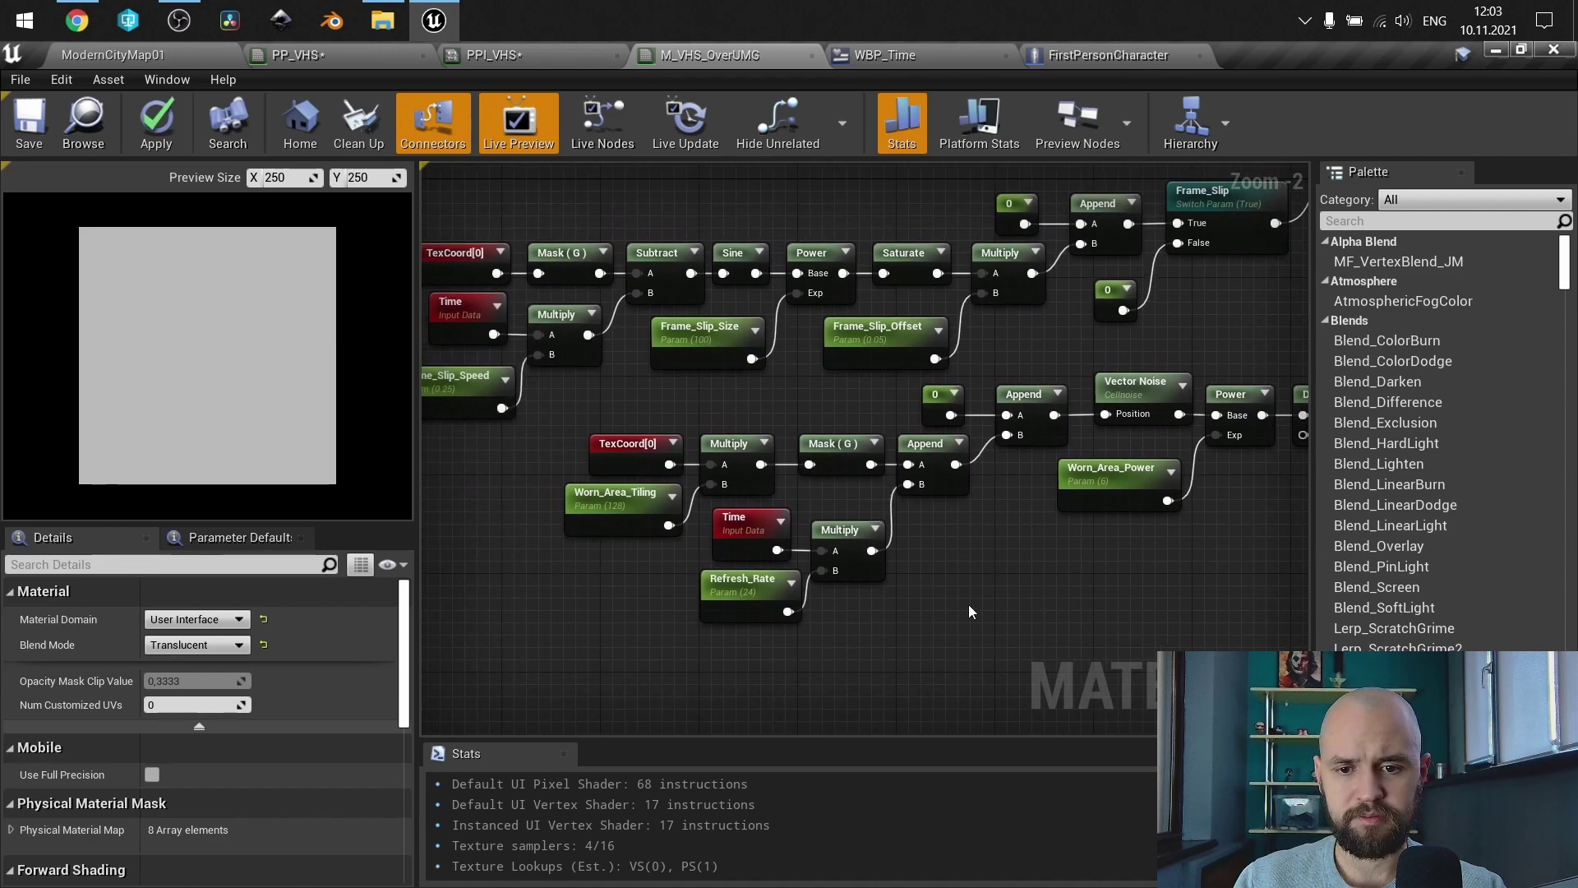
Step: Highlight the worn-area noise nodes in M_VHS_OverUMG and examine how they reach the final UV addition
left_click_drag(1015, 641, 567, 426)
right_click_drag(1042, 587, 744, 616)
left_click_drag(1137, 575, 679, 402)
right_click_drag(836, 383, 1149, 385)
scroll(1149, 386, "down", 1)
left_click(1116, 388)
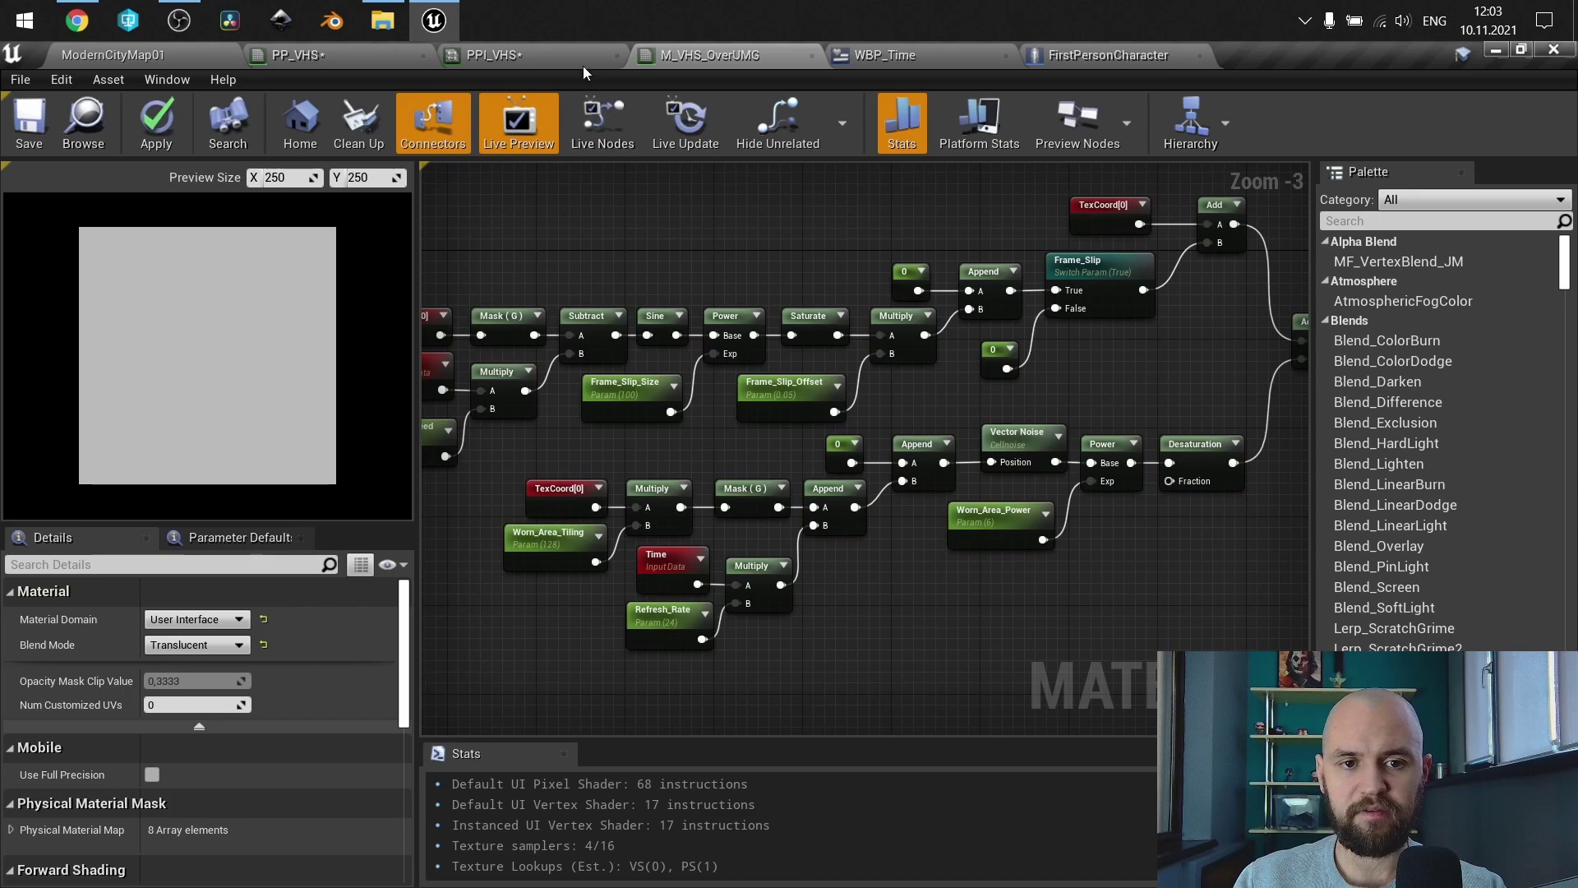
Step: Review the PP_VHS graph and the PPI_VHS and MI_VHS_OverUMG parameters, and preview the VHS effect on the date text in play mode
left_click(326, 66)
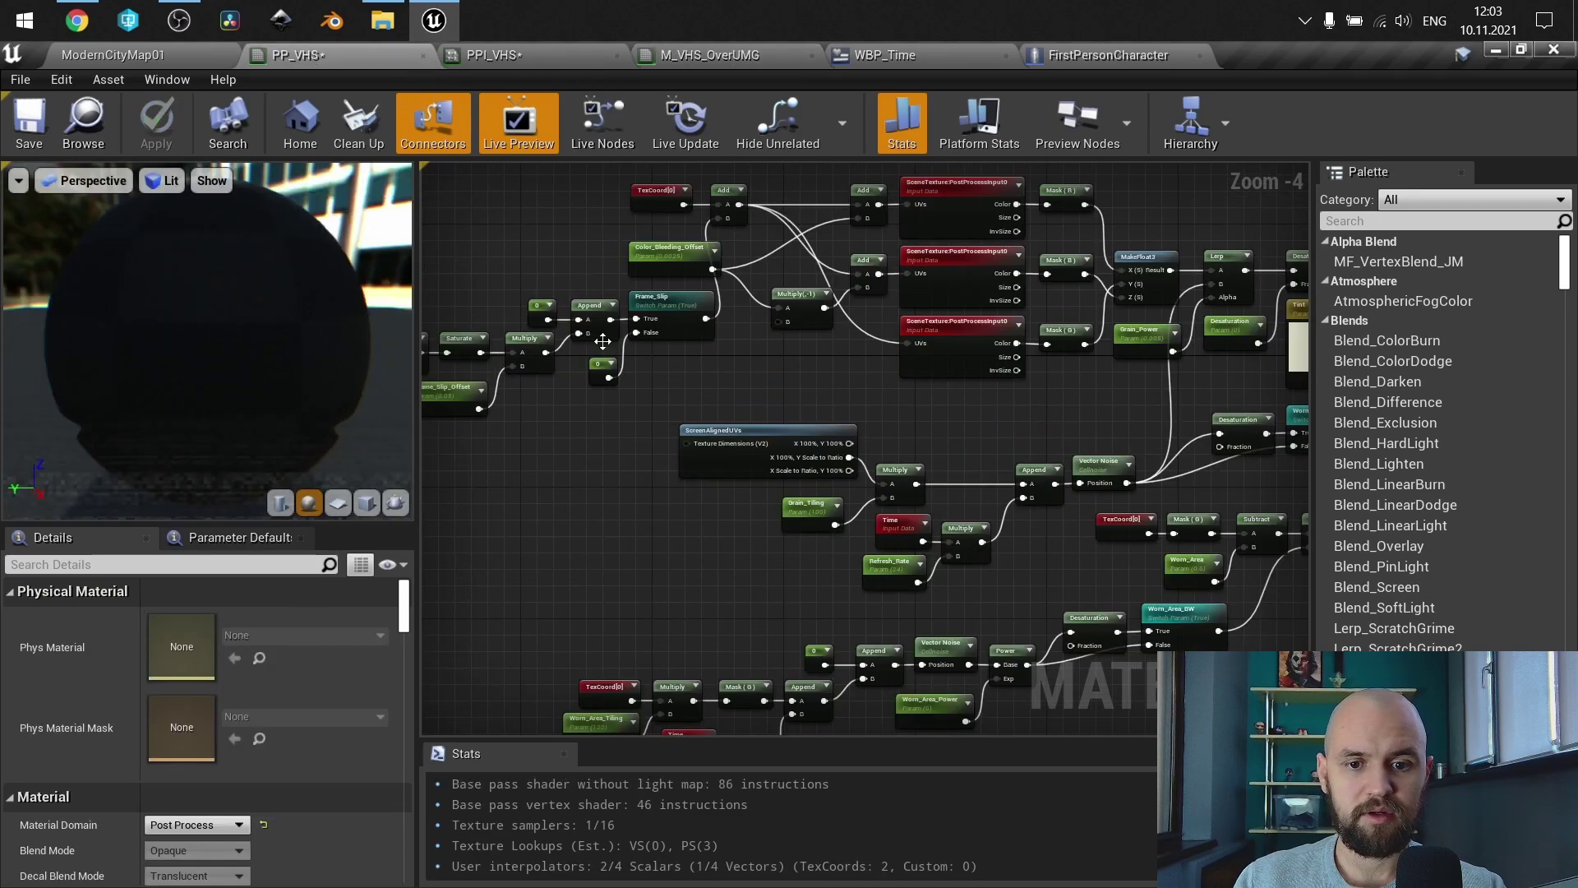
left_click(541, 56)
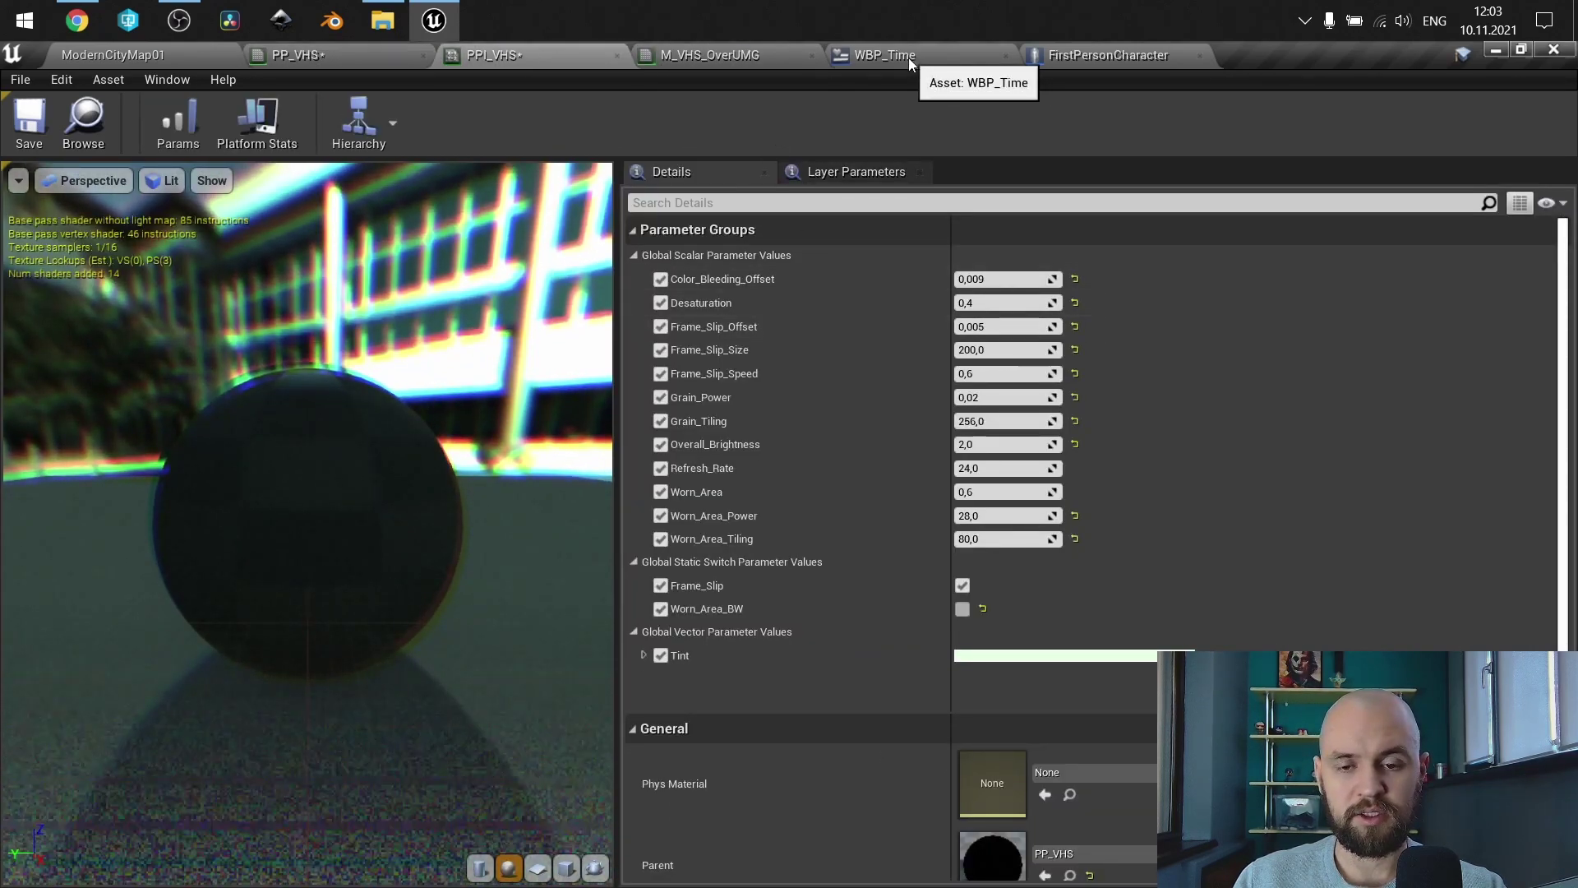
left_click(121, 53)
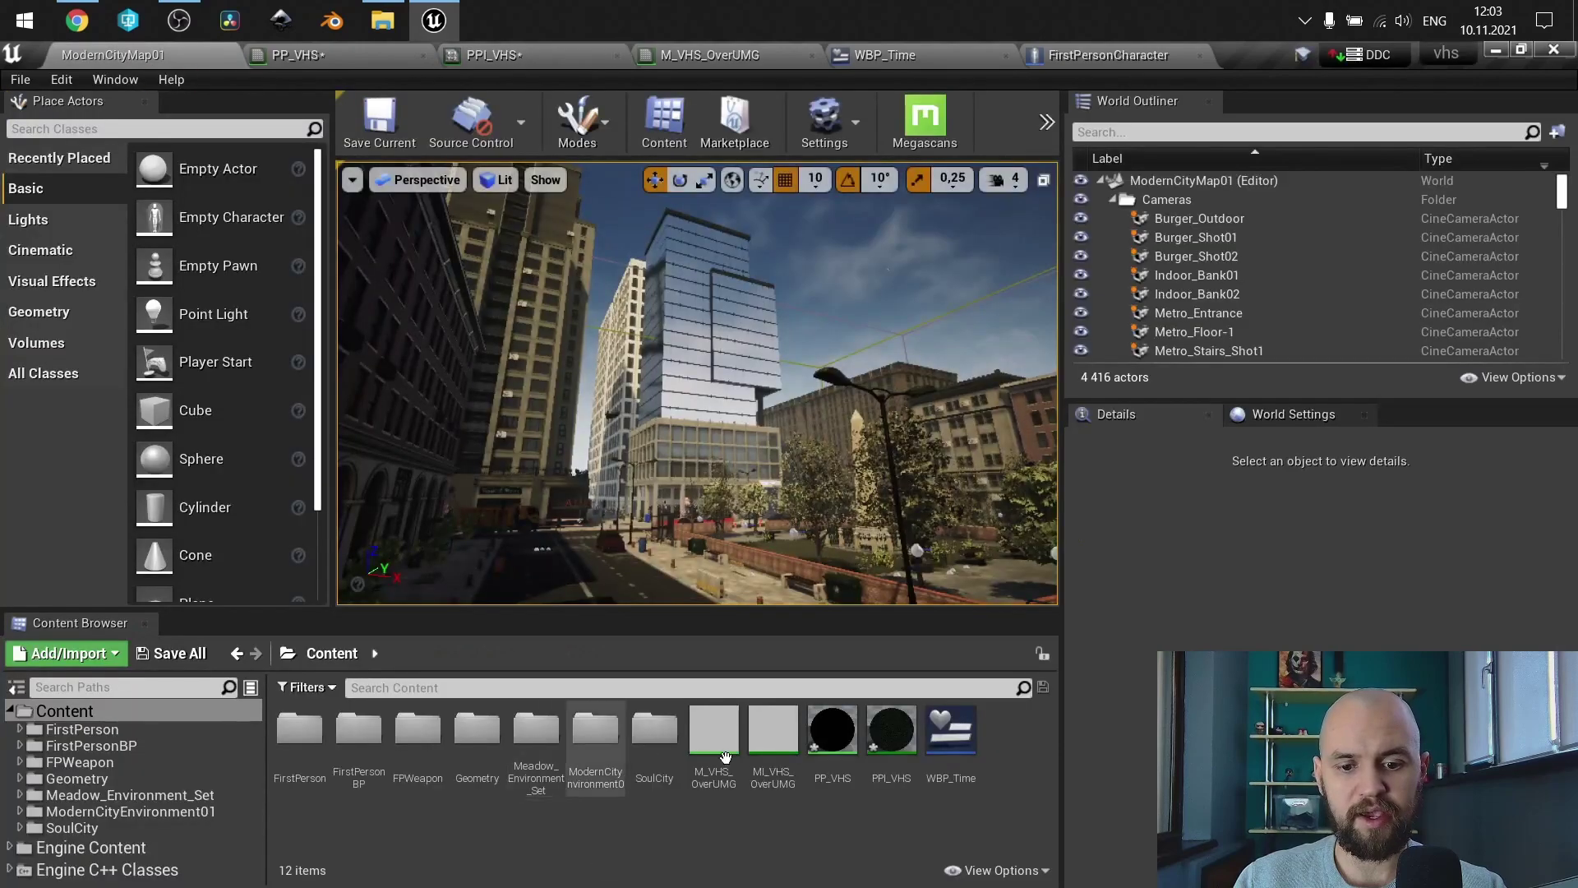
double_click(782, 734)
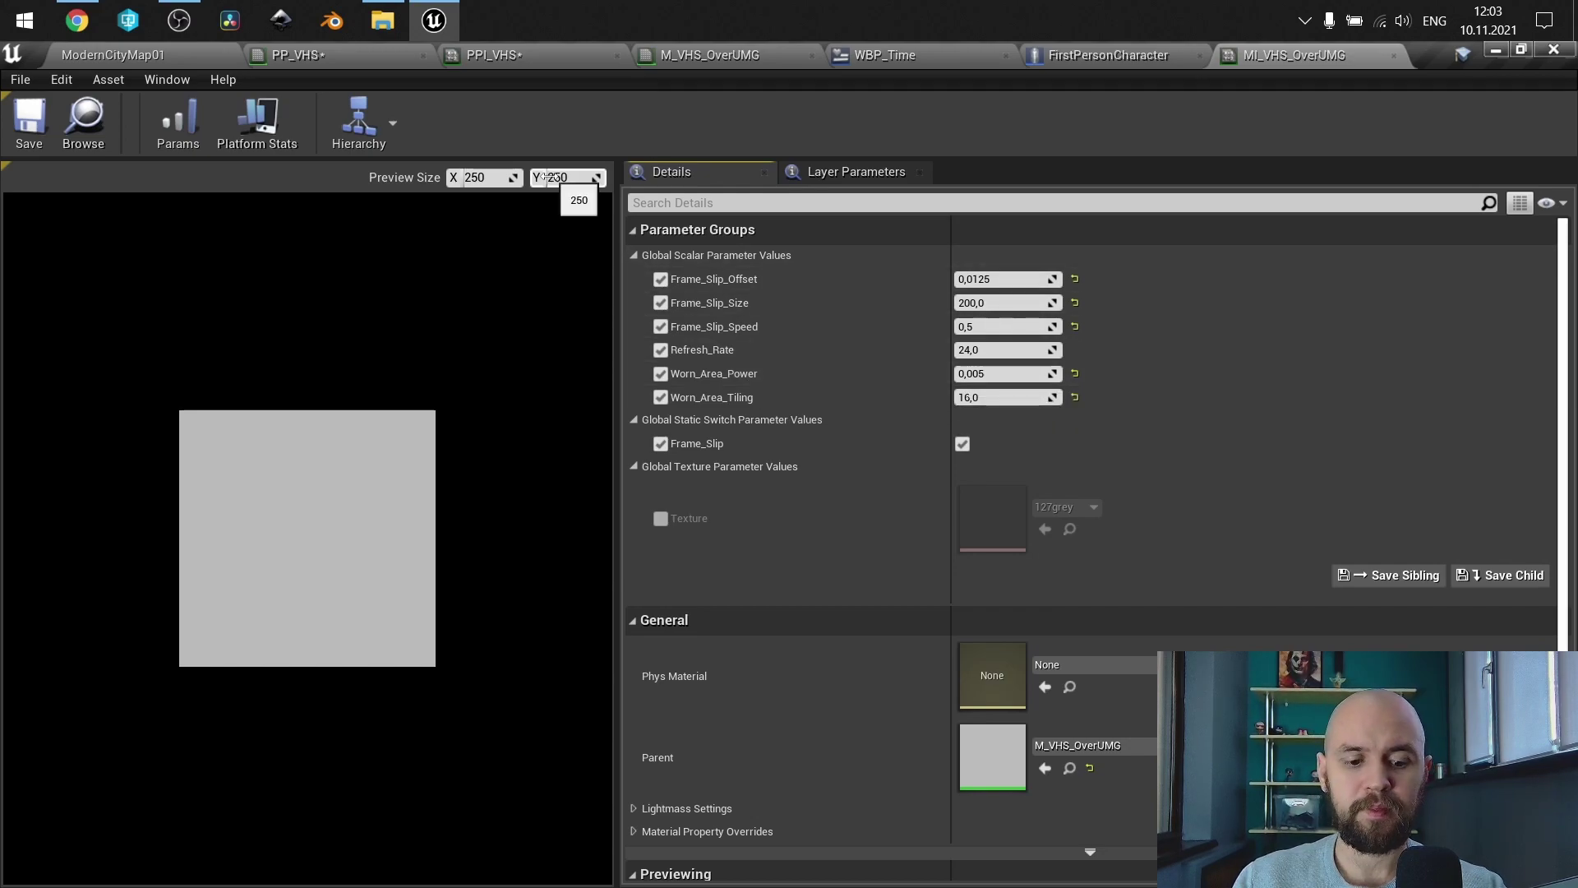
left_click(191, 58)
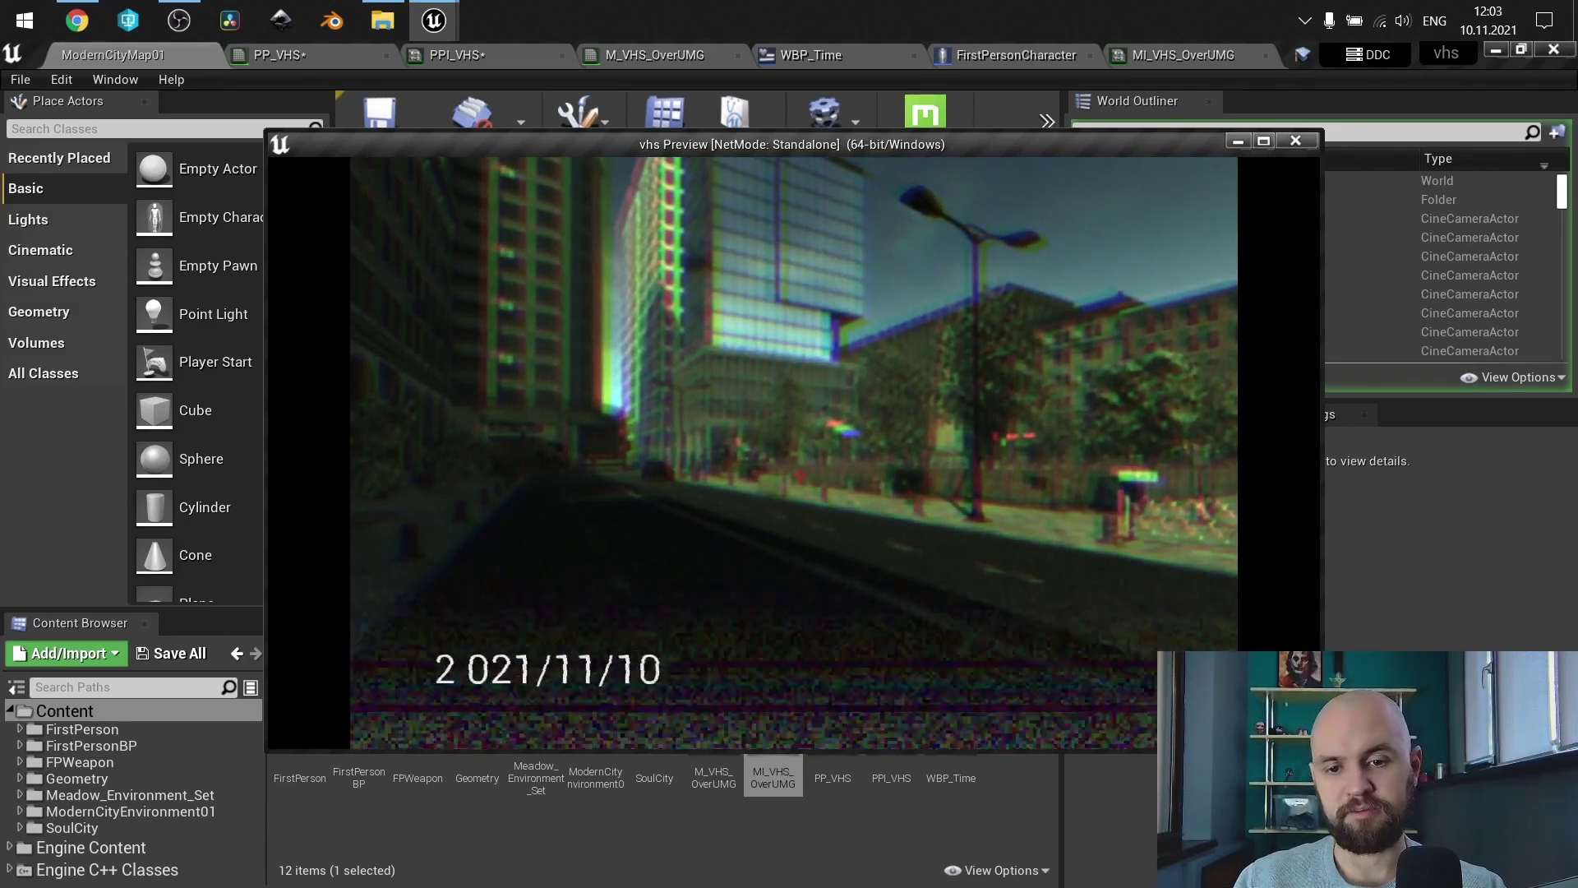
key("Escape")
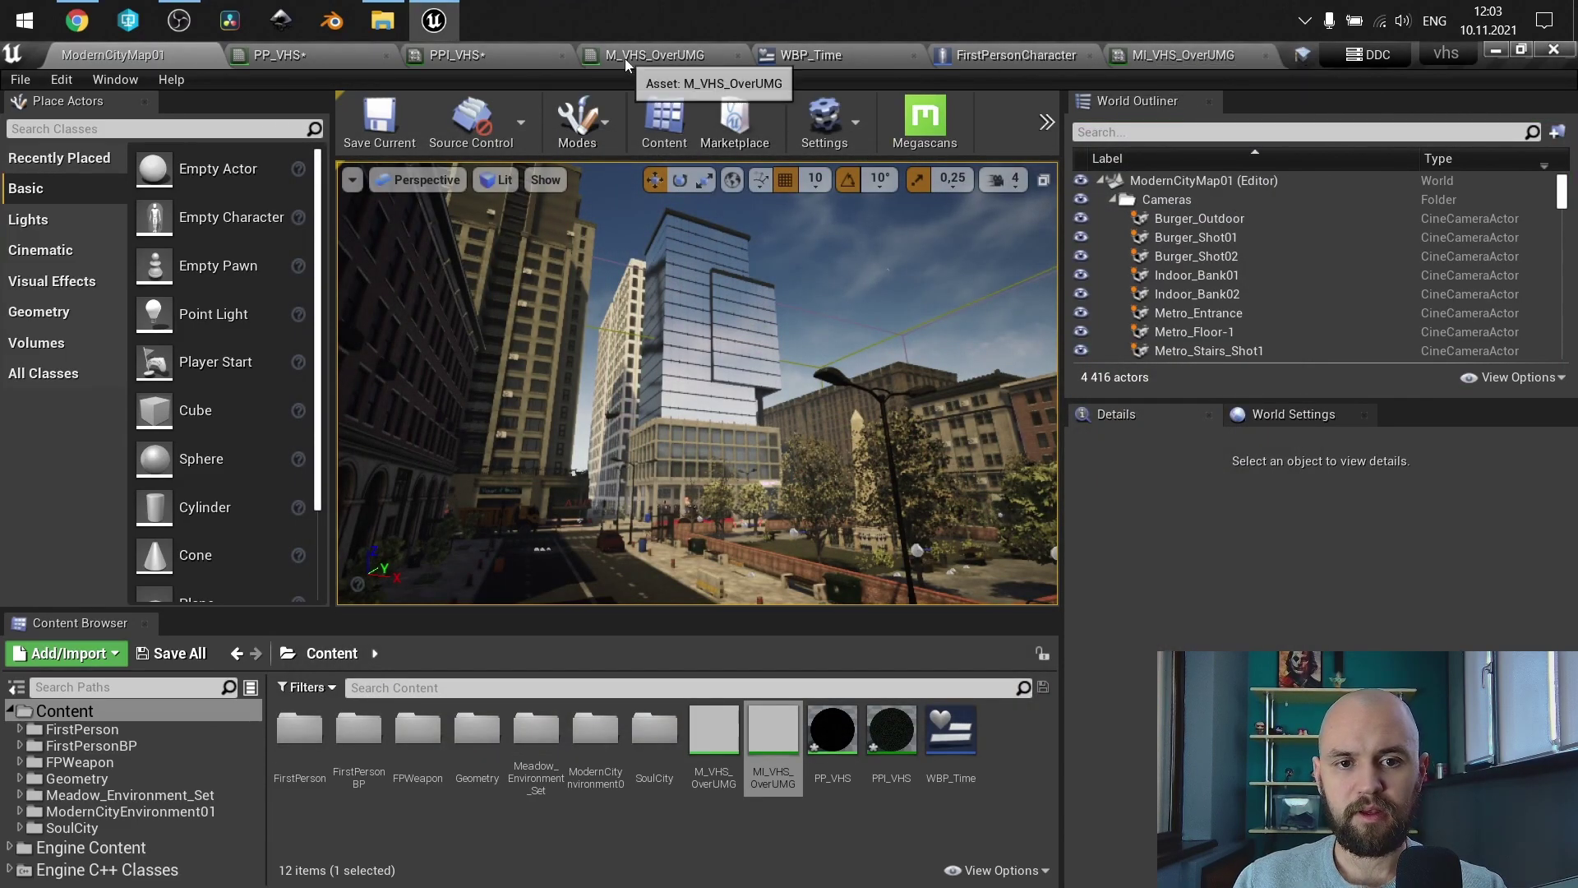
Step: Examine the WBP_Time event graph that formats today's date as {Year}/{Month}/{Day} and sets the TXT_TimeValue text
left_click(855, 54)
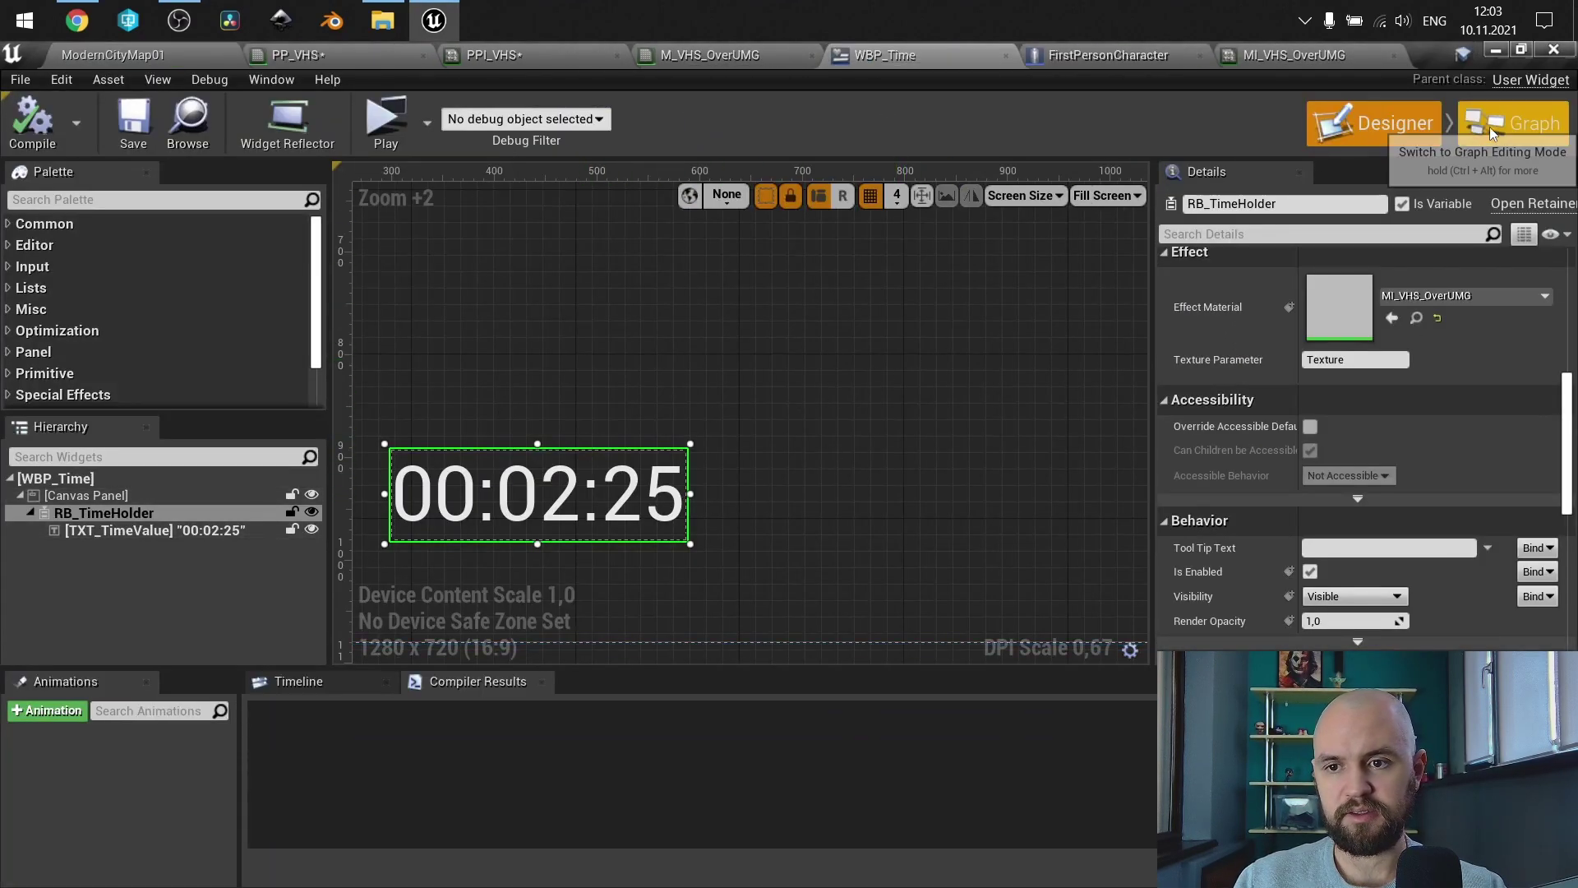
left_click(1516, 123)
left_click_drag(515, 356, 1141, 618)
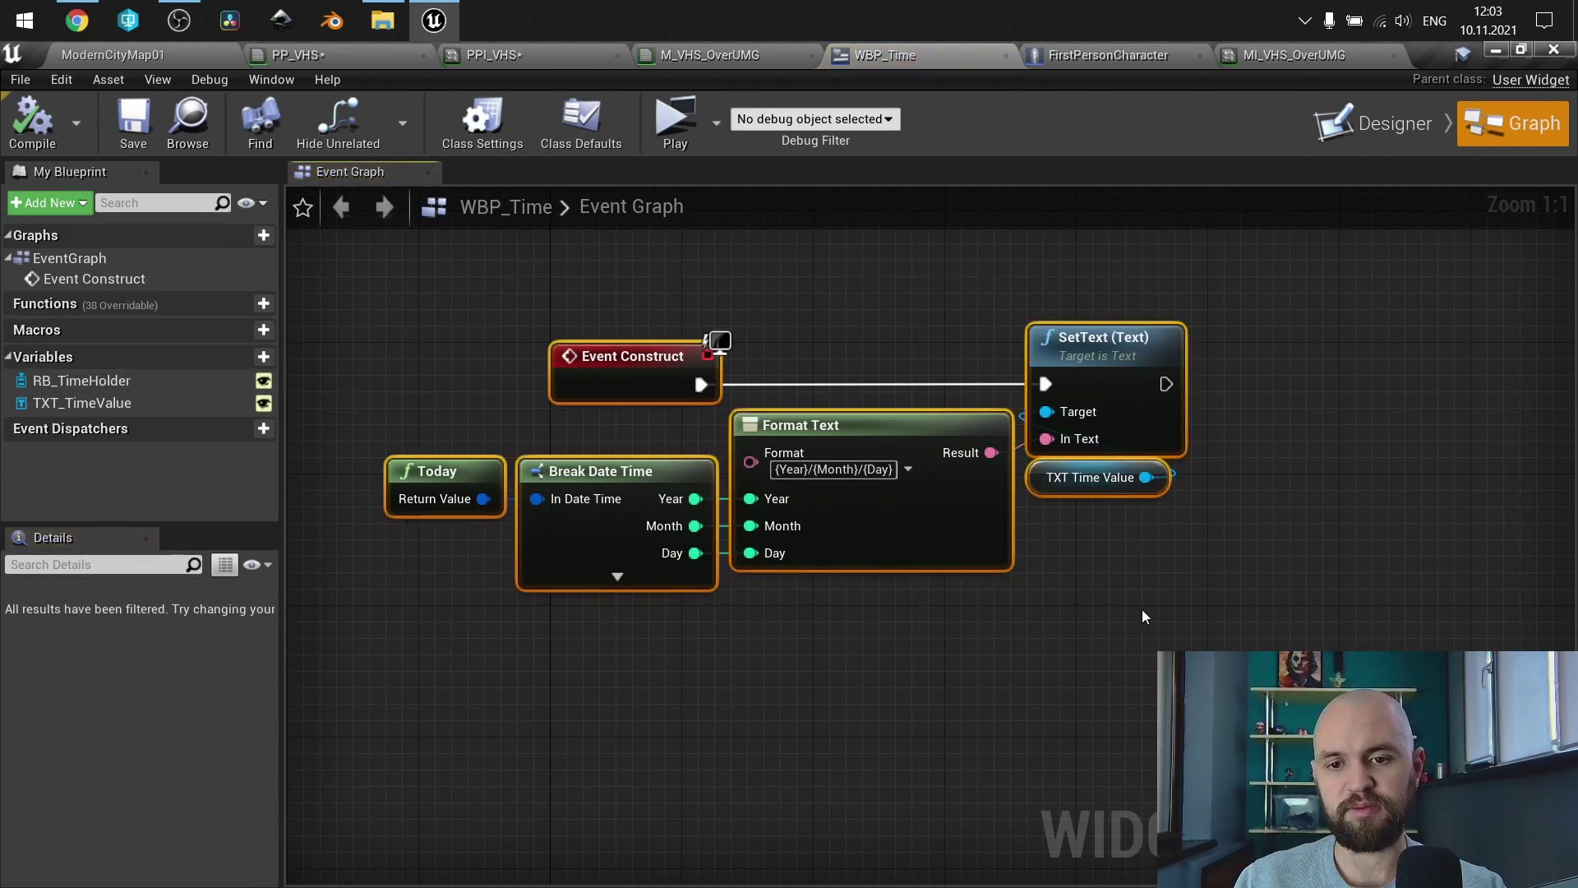
left_click(1140, 619)
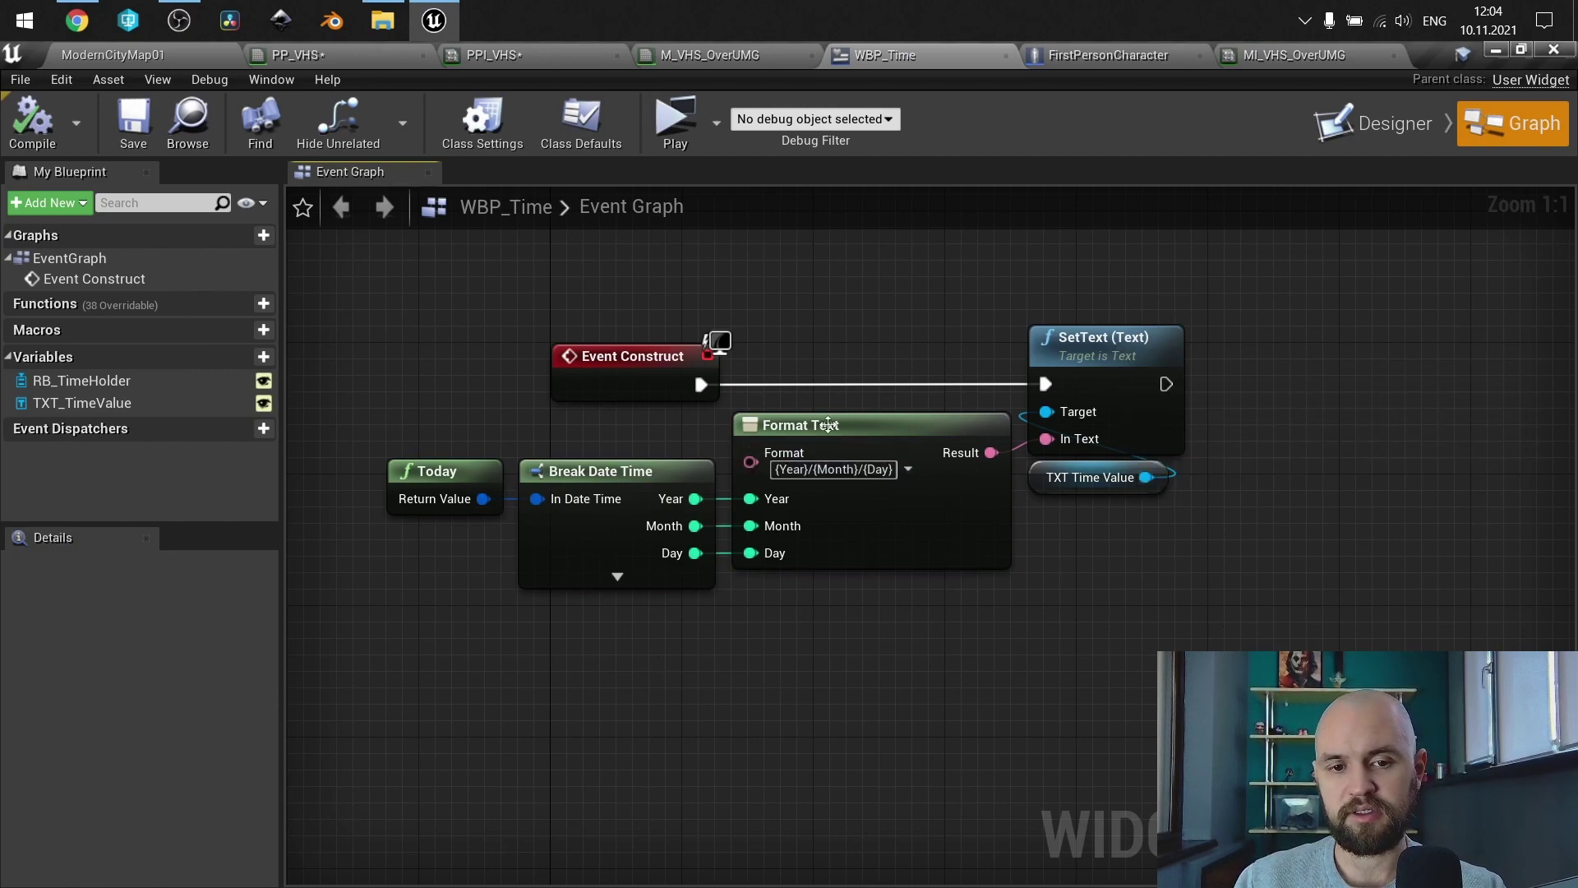
left_click_drag(370, 278, 1177, 614)
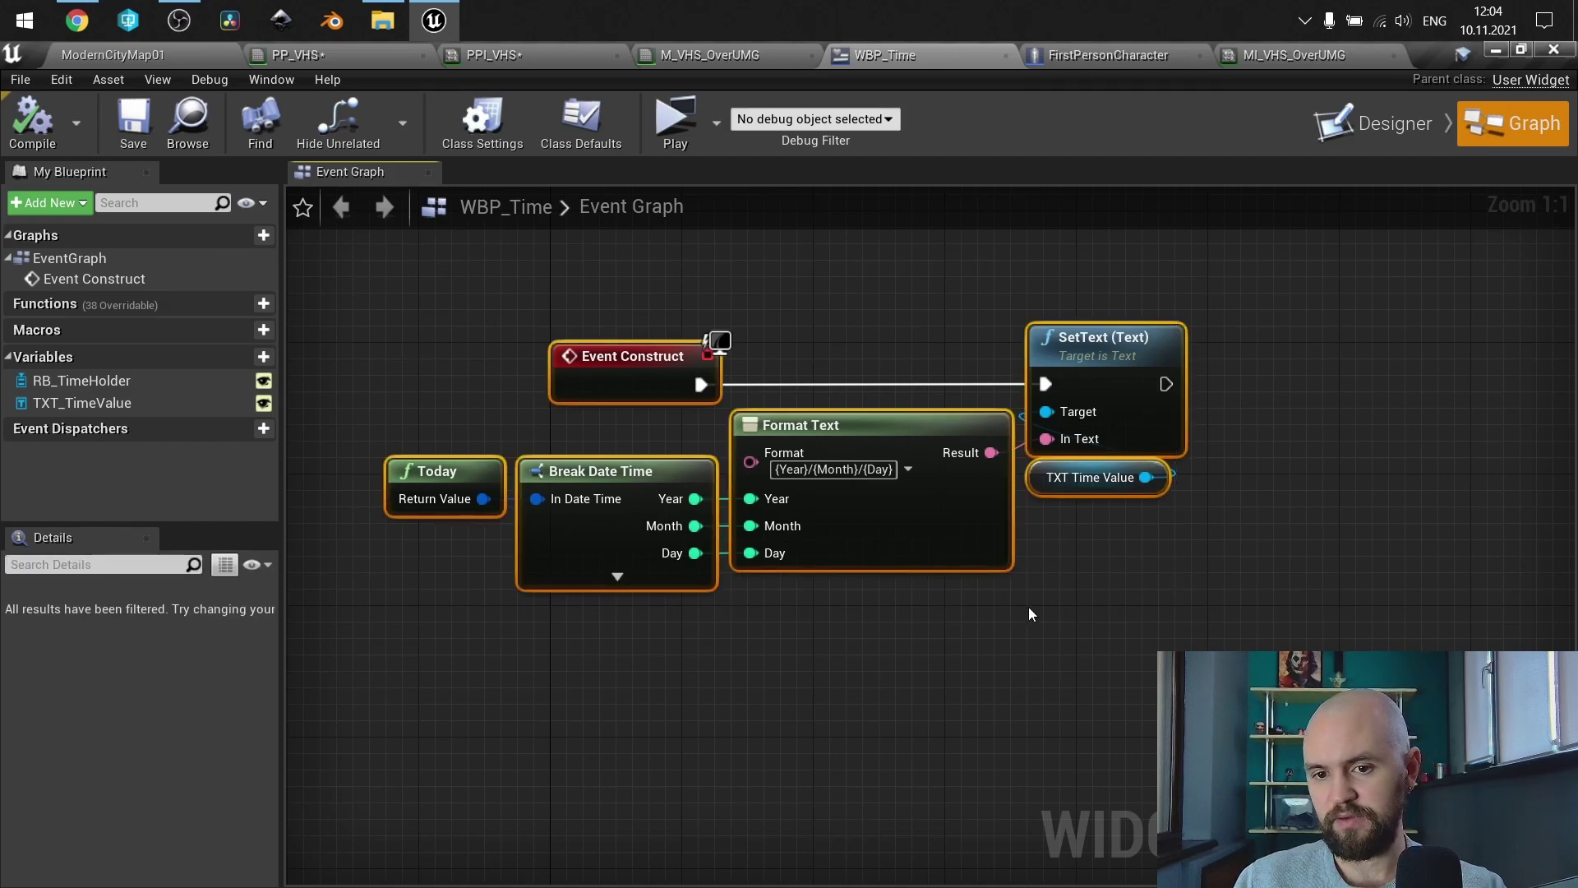
left_click(1029, 608)
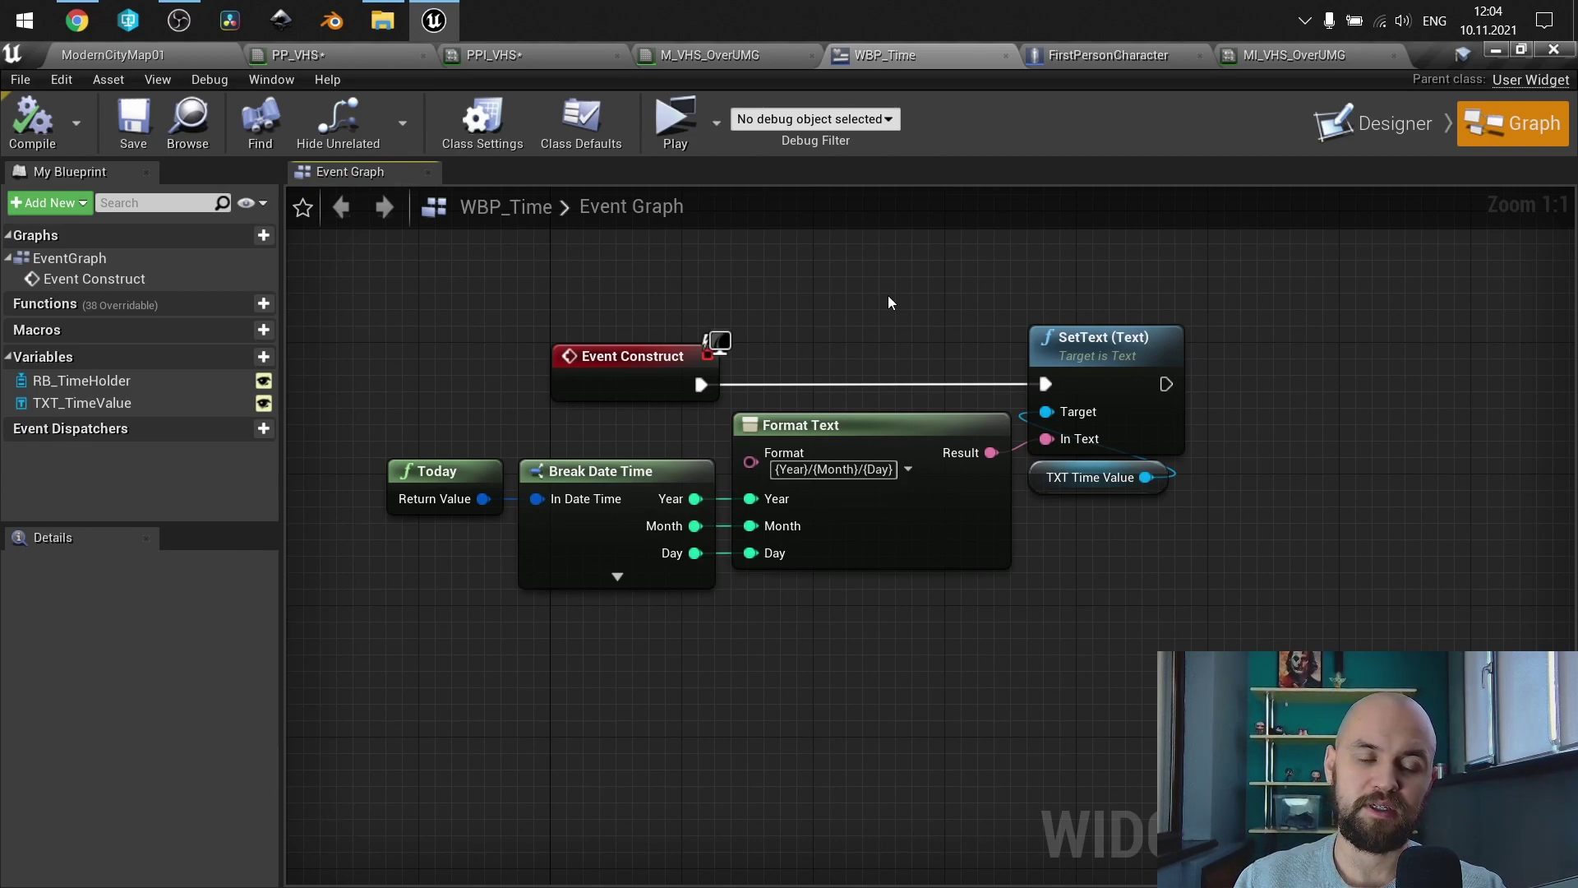
Step: Examine the CineCamera component in the FirstPersonCharacter blueprint, including its camera settings and its placement in the 3D preview
left_click(1082, 56)
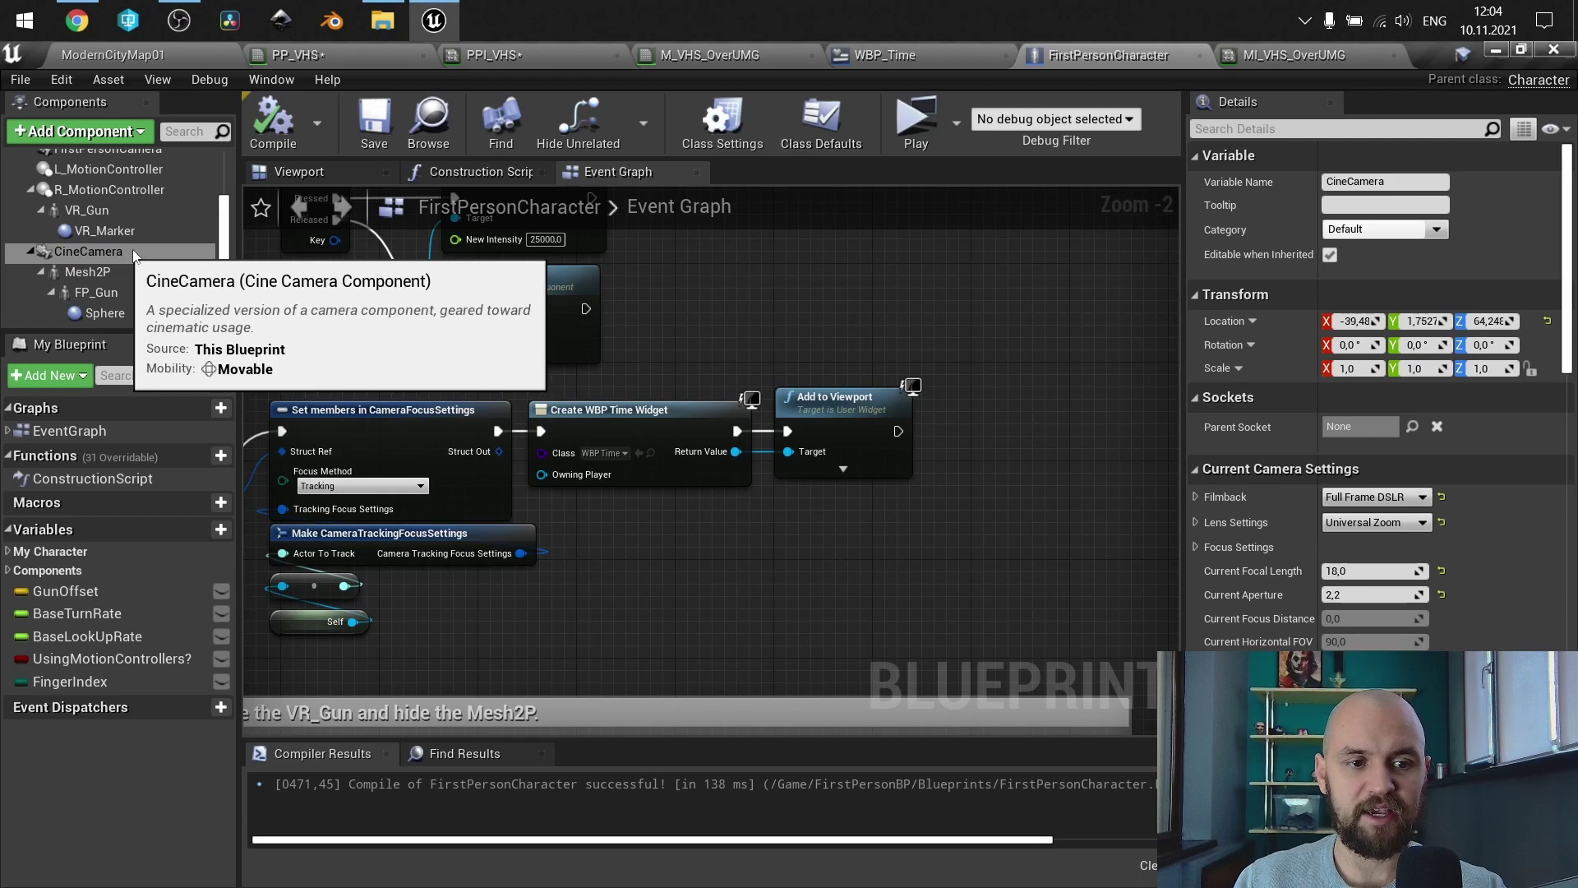
scroll(229, 212, "up", 2)
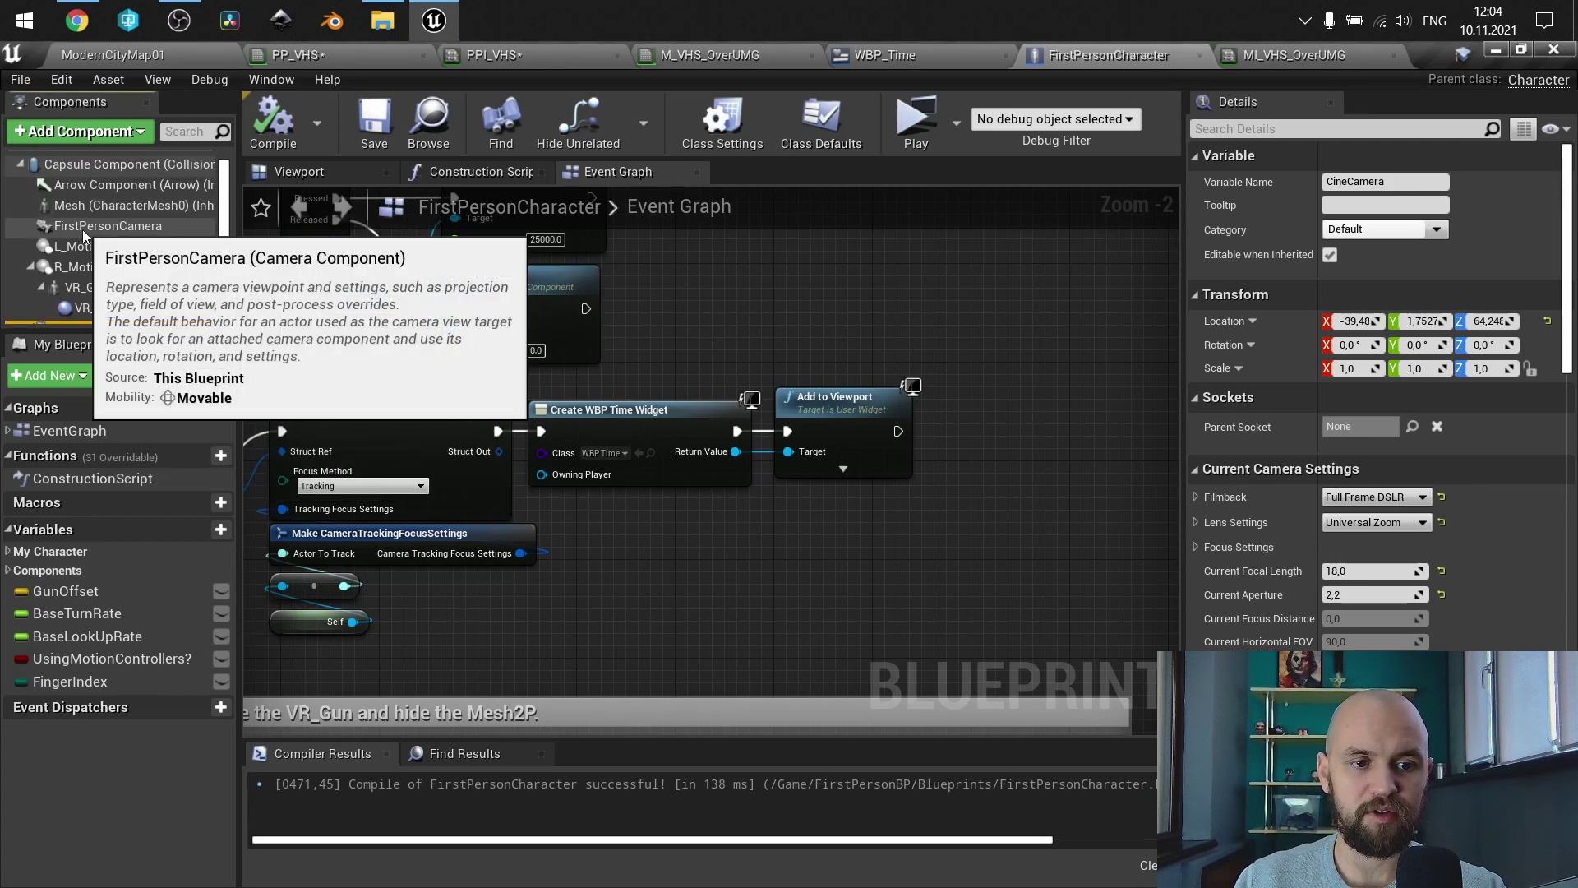
scroll(229, 272, "down", 2)
scroll(230, 271, "down", 2)
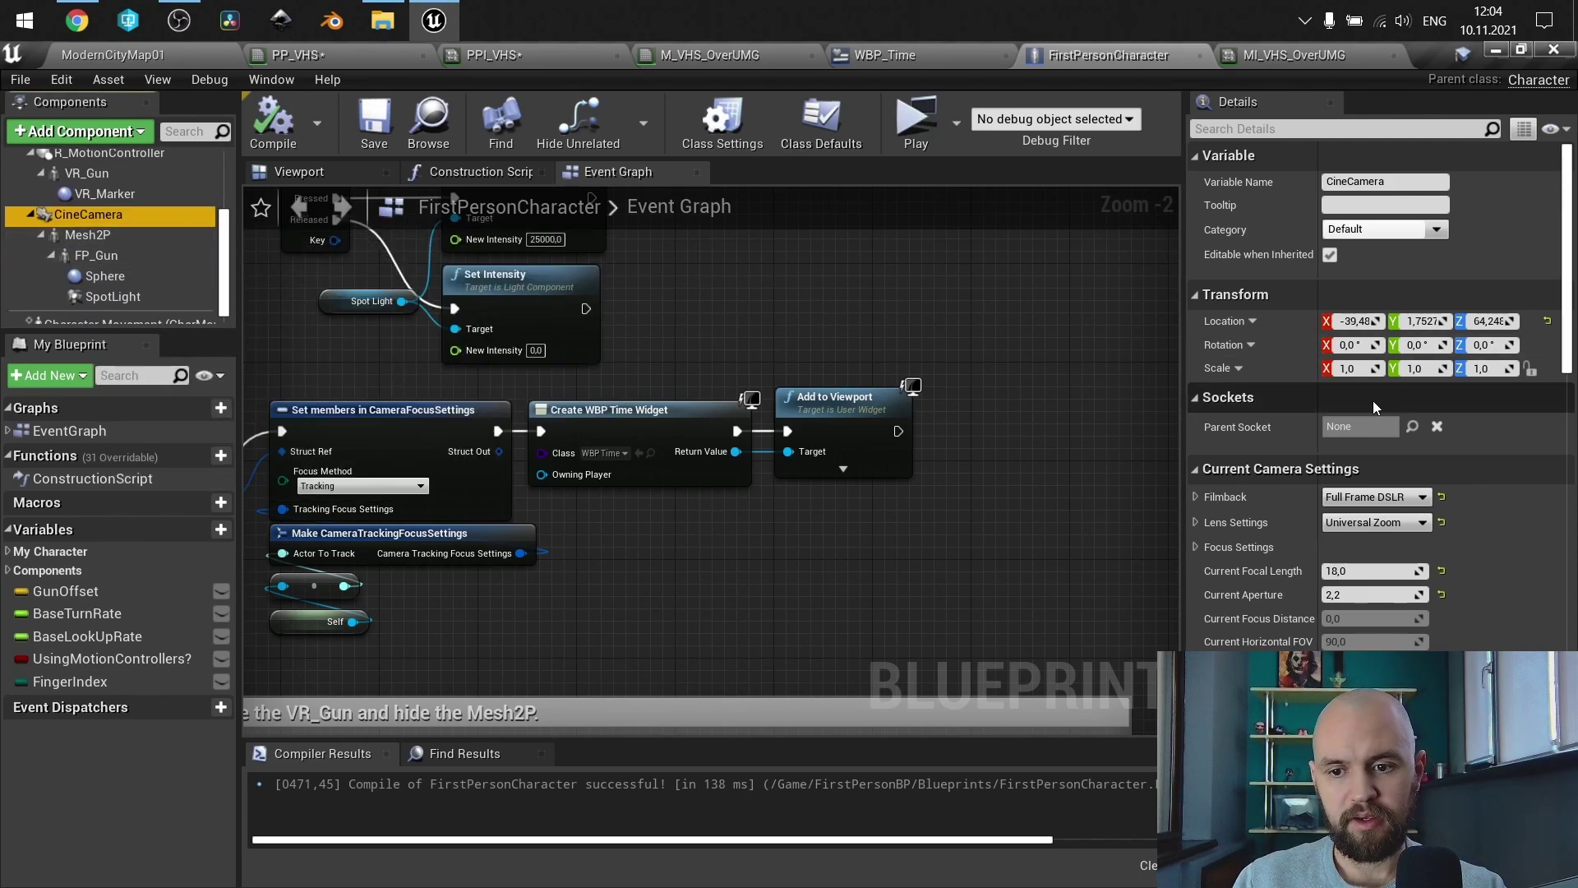
scroll(1381, 422, "down", 2)
scroll(1381, 422, "down", 2)
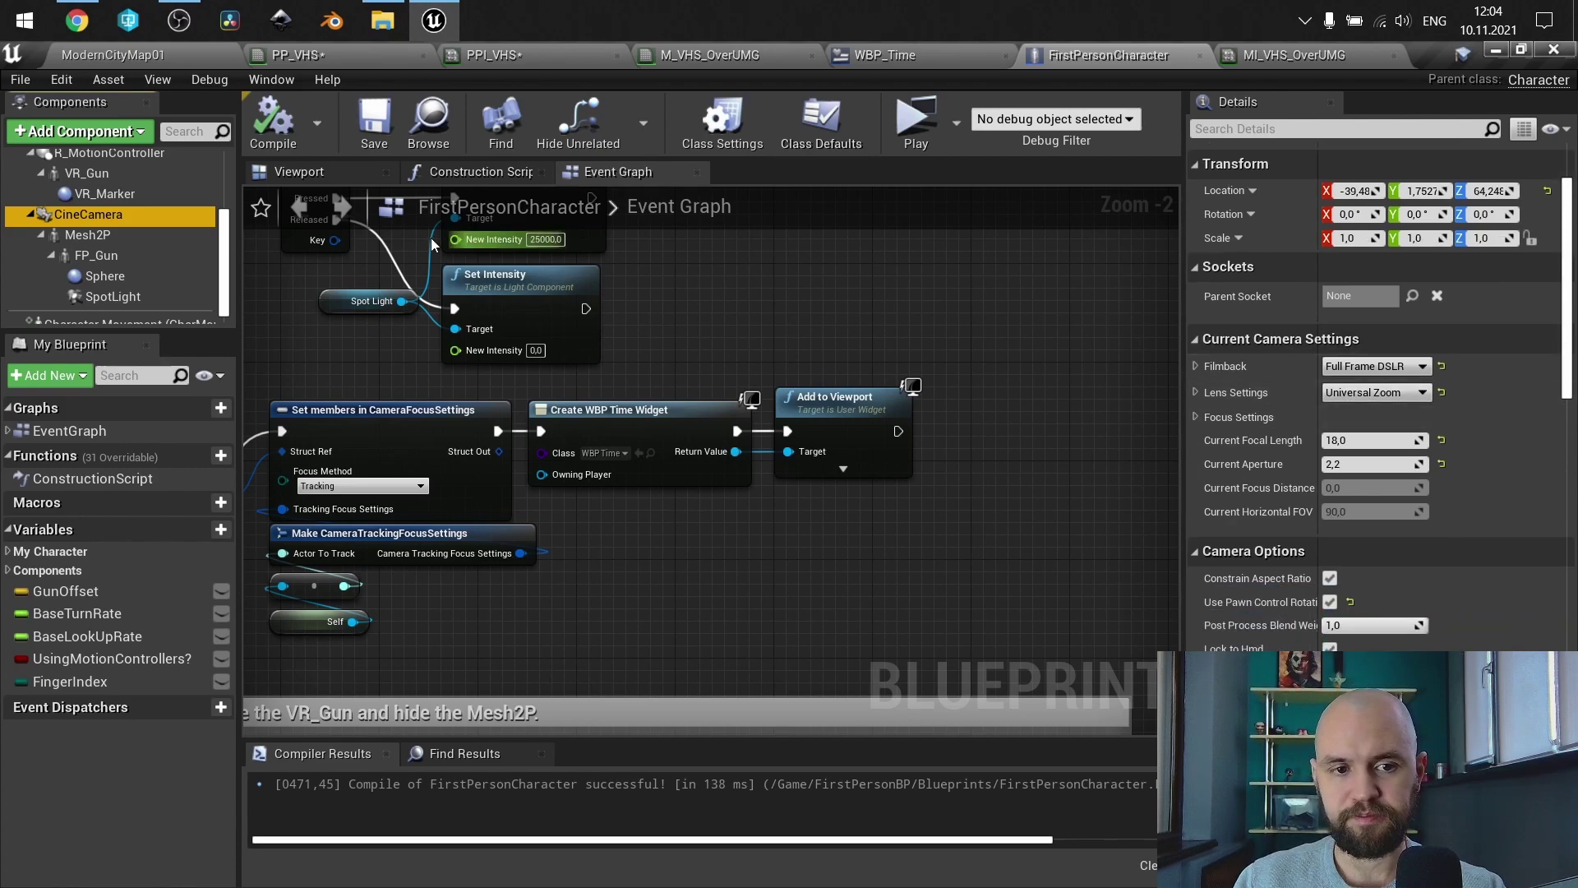
left_click(283, 170)
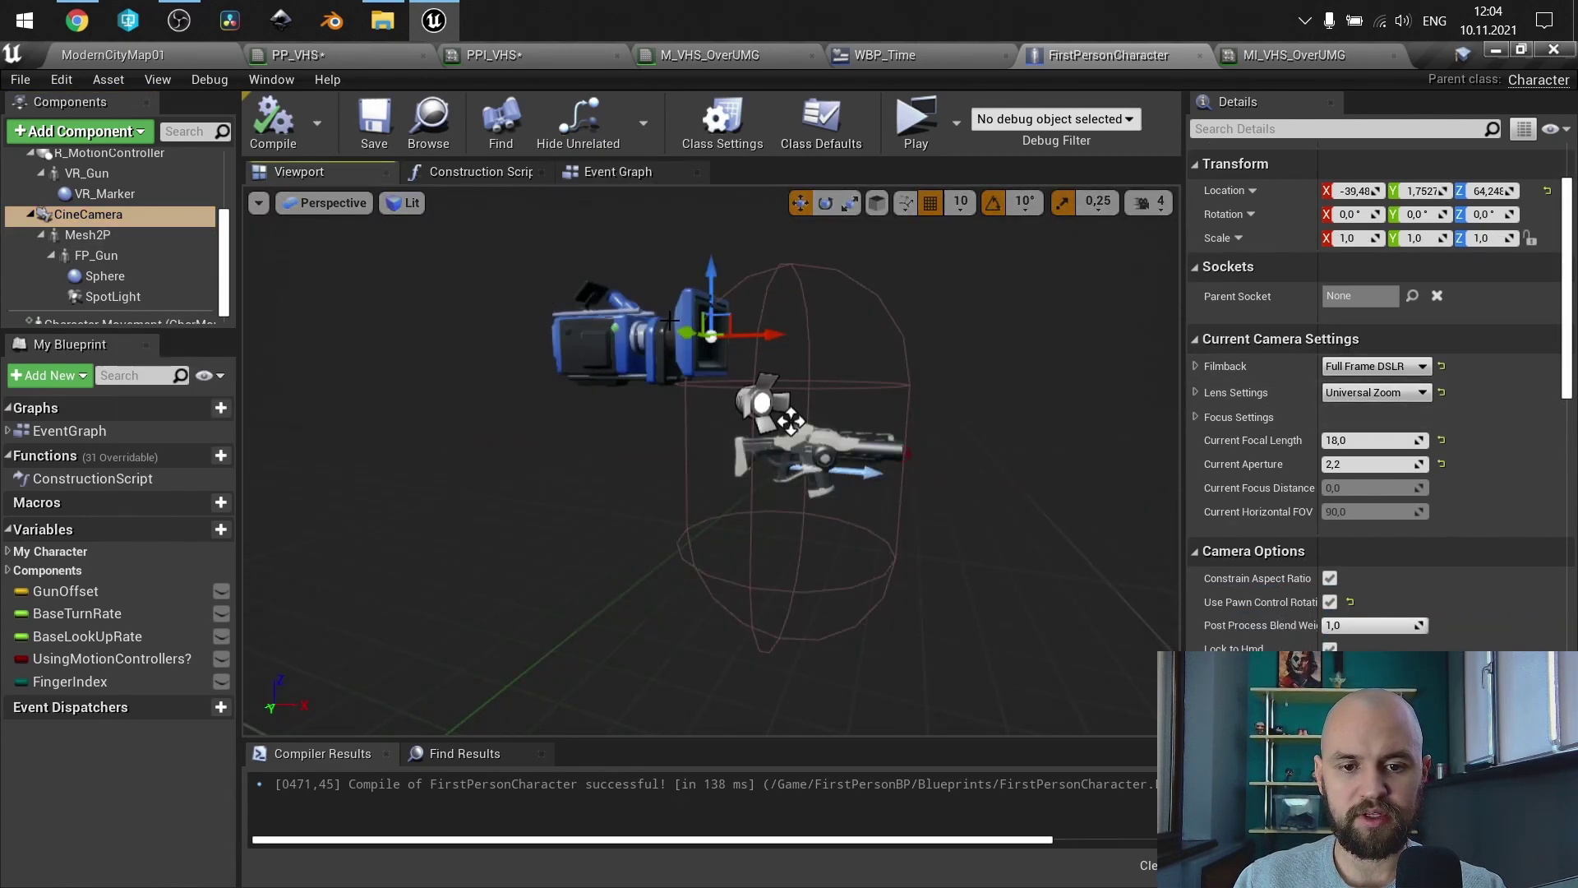
Step: Copy the FirstPersonCamera component's location and paste it onto the CineCamera component
scroll(174, 266, "up", 3)
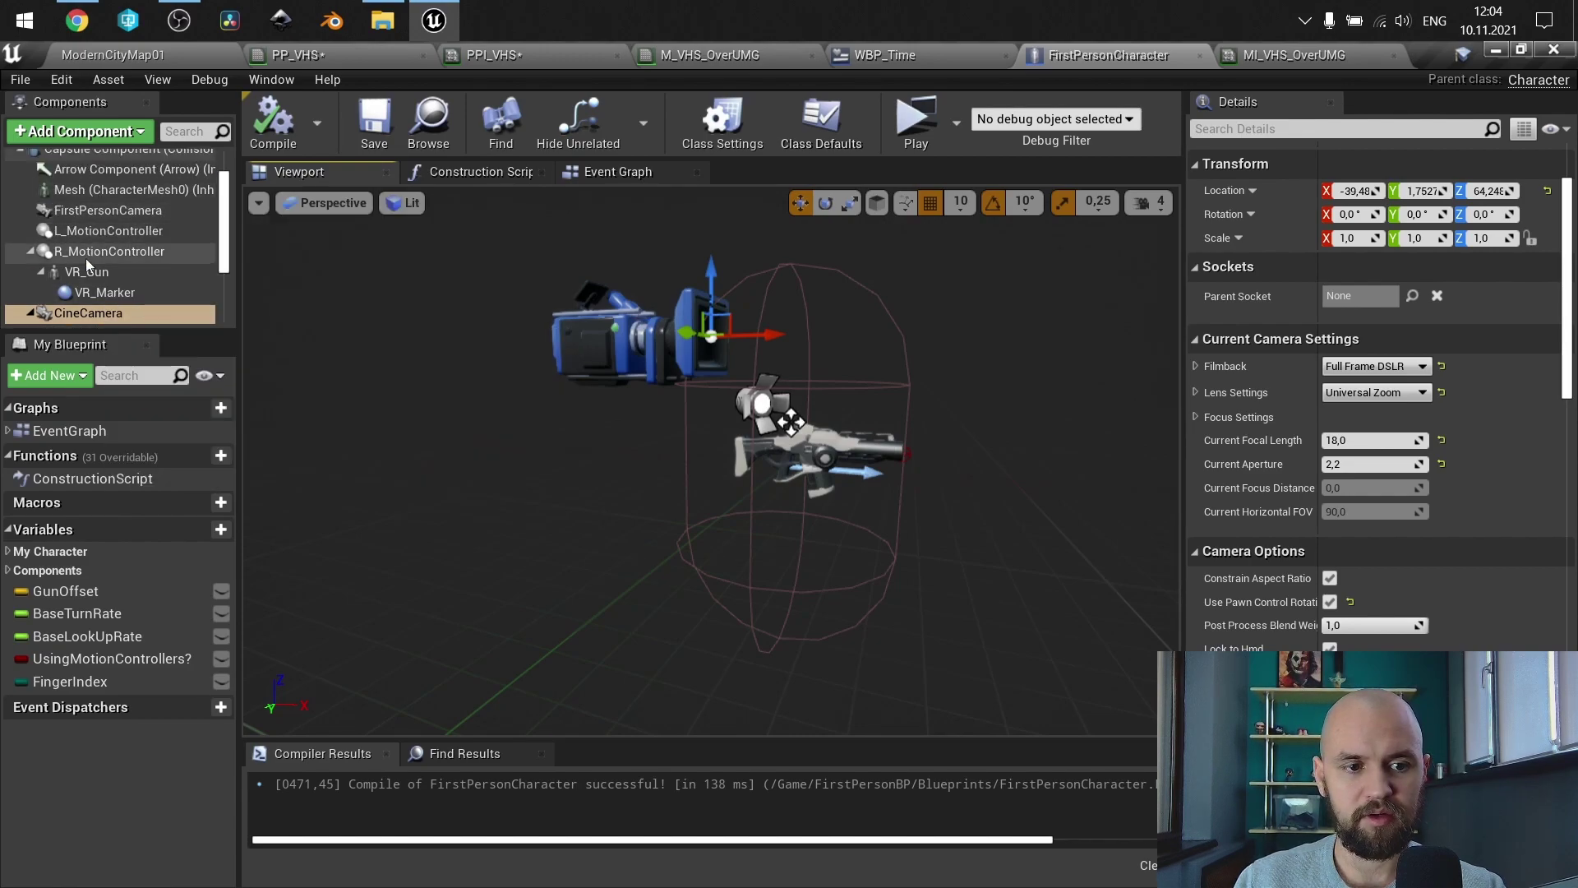
scroll(87, 251, "down", 2)
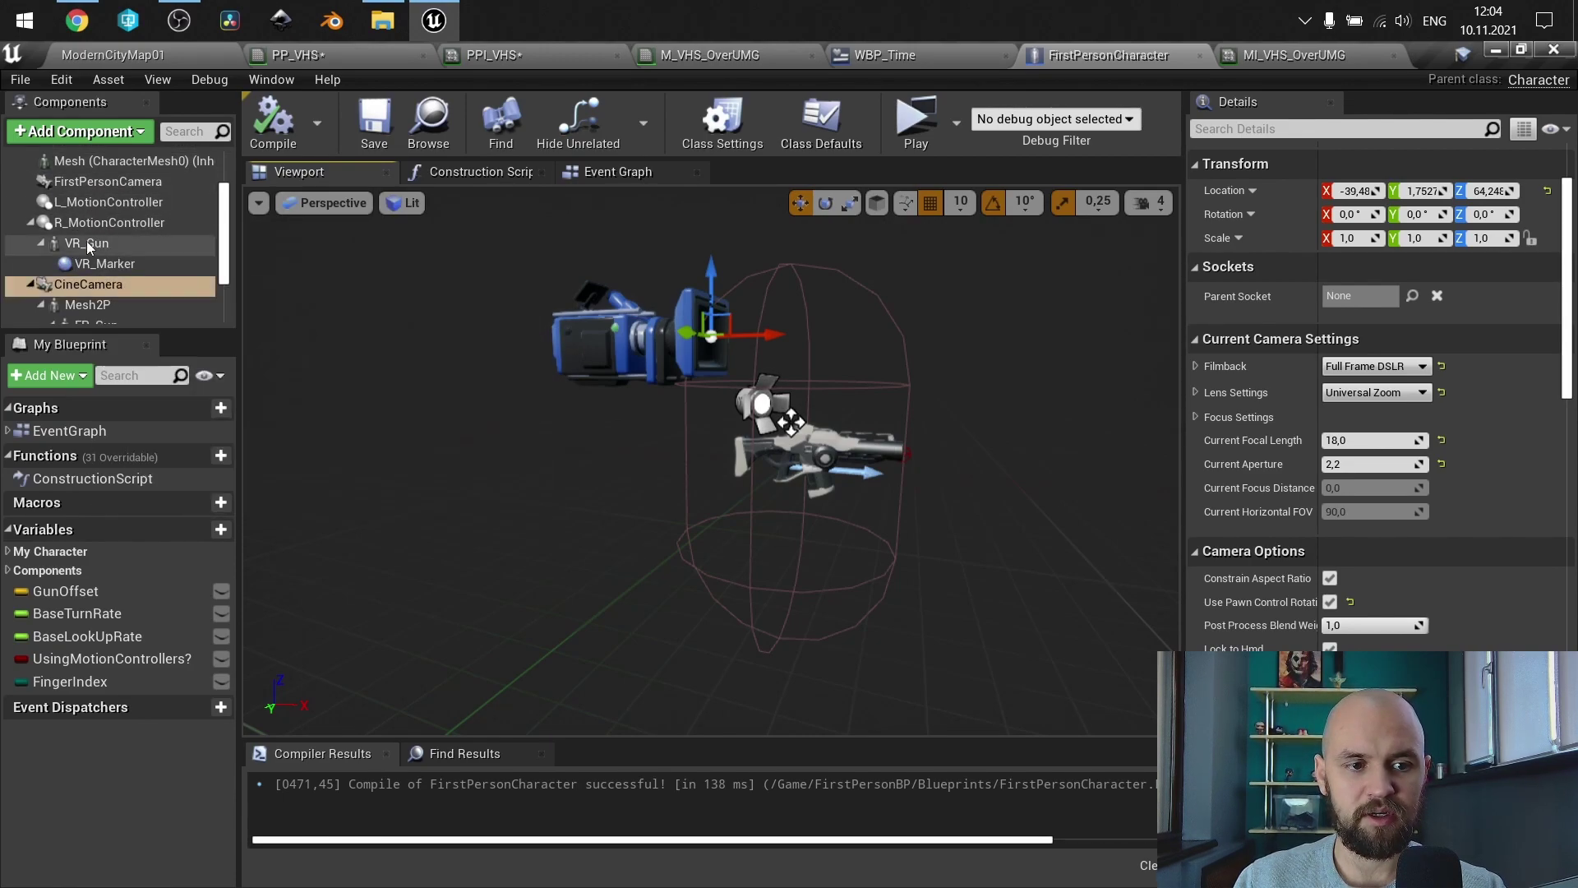
left_click(103, 182)
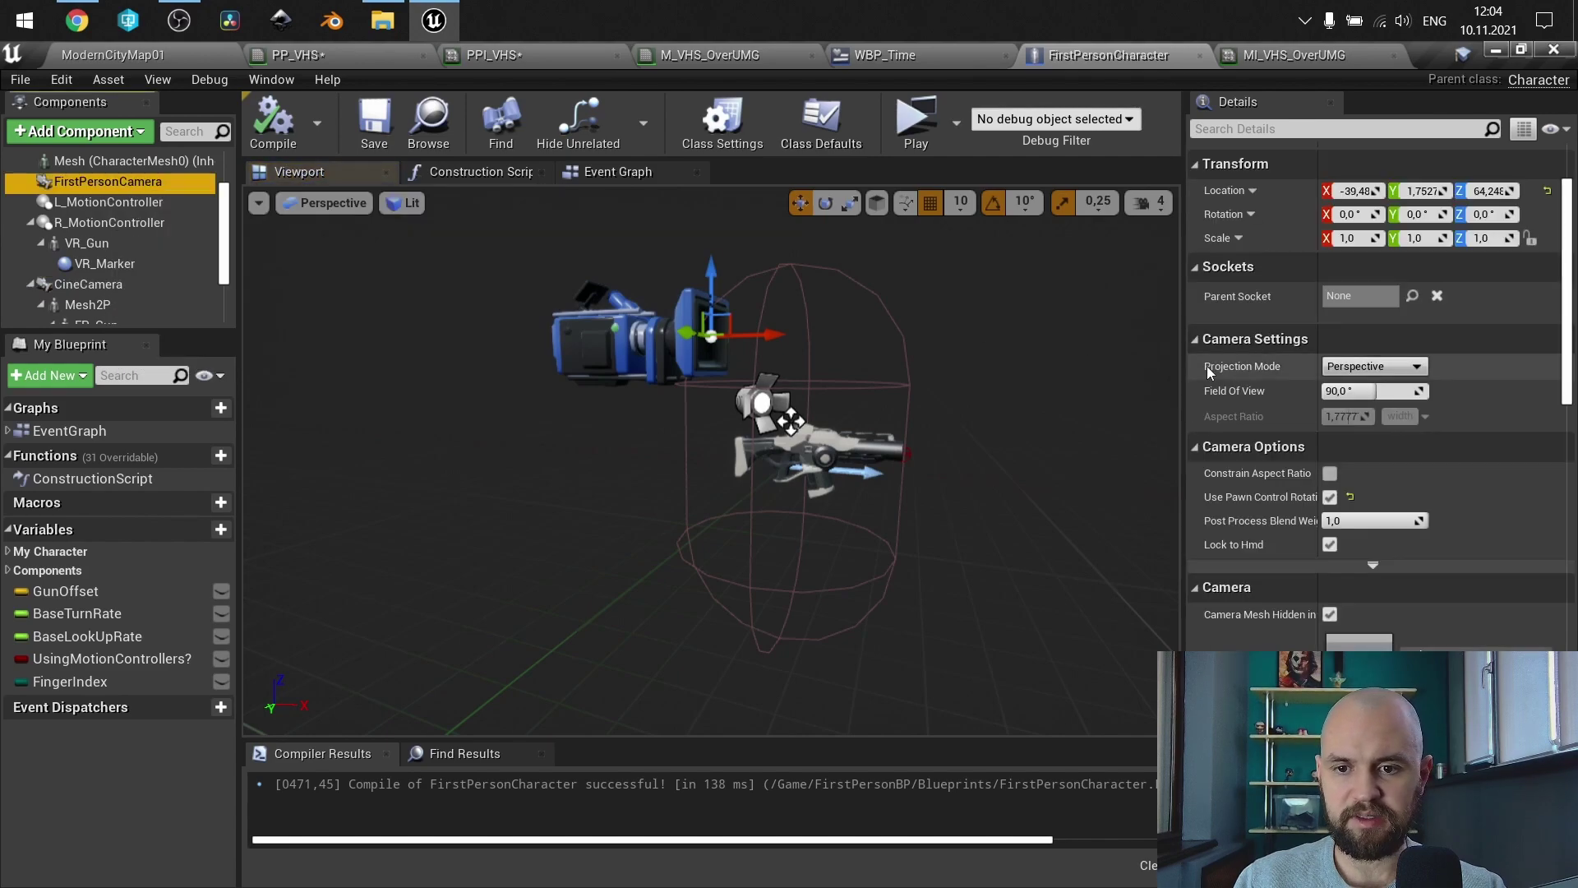
right_click(1232, 190)
left_click(1252, 202)
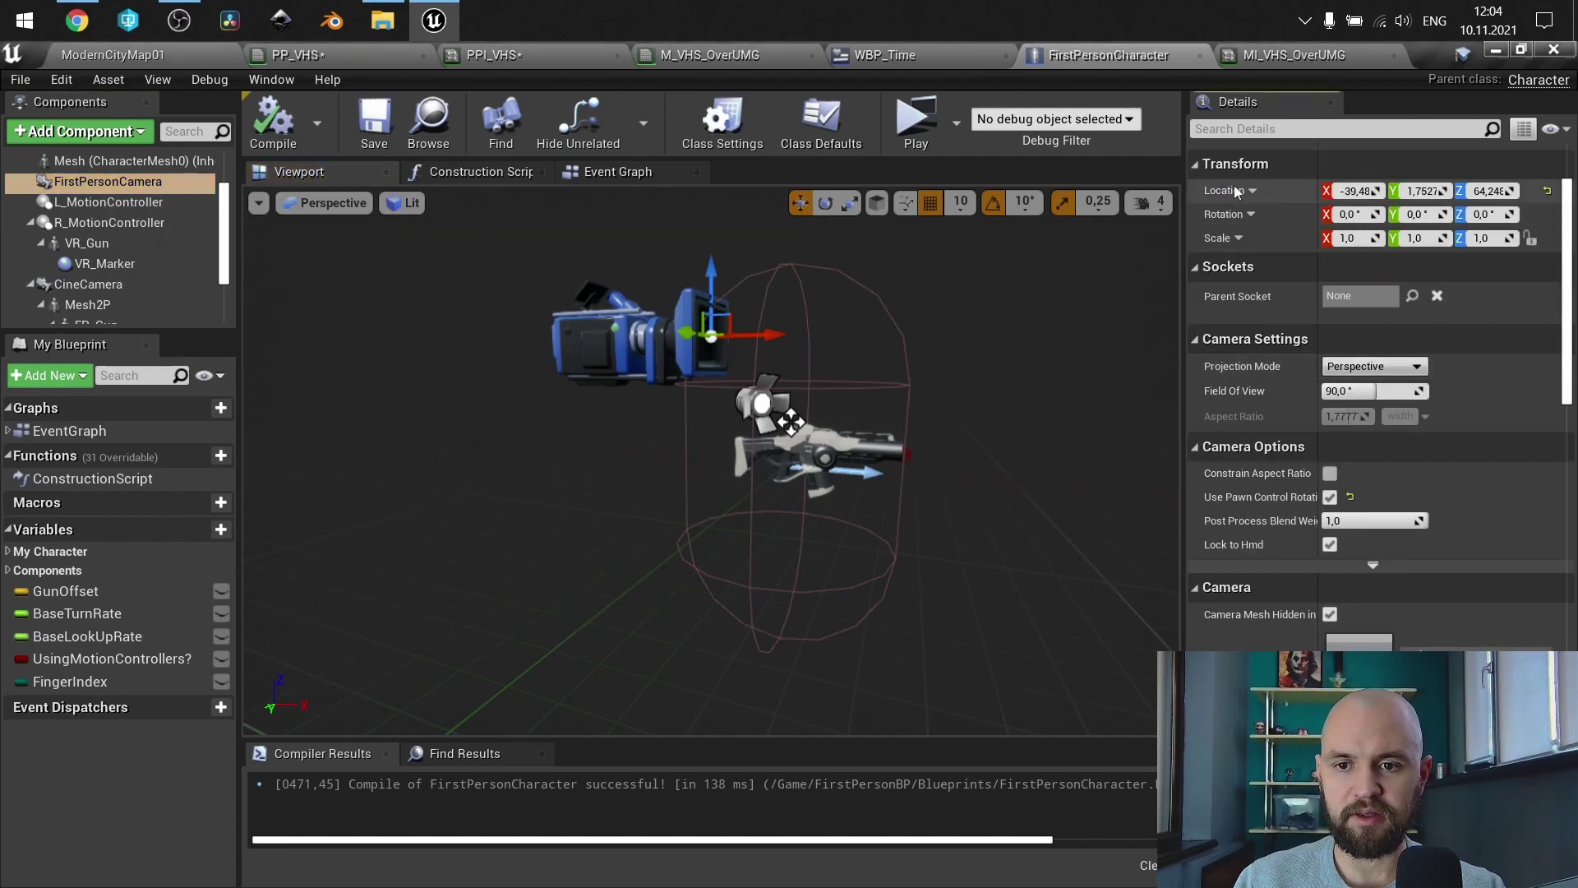
left_click(88, 284)
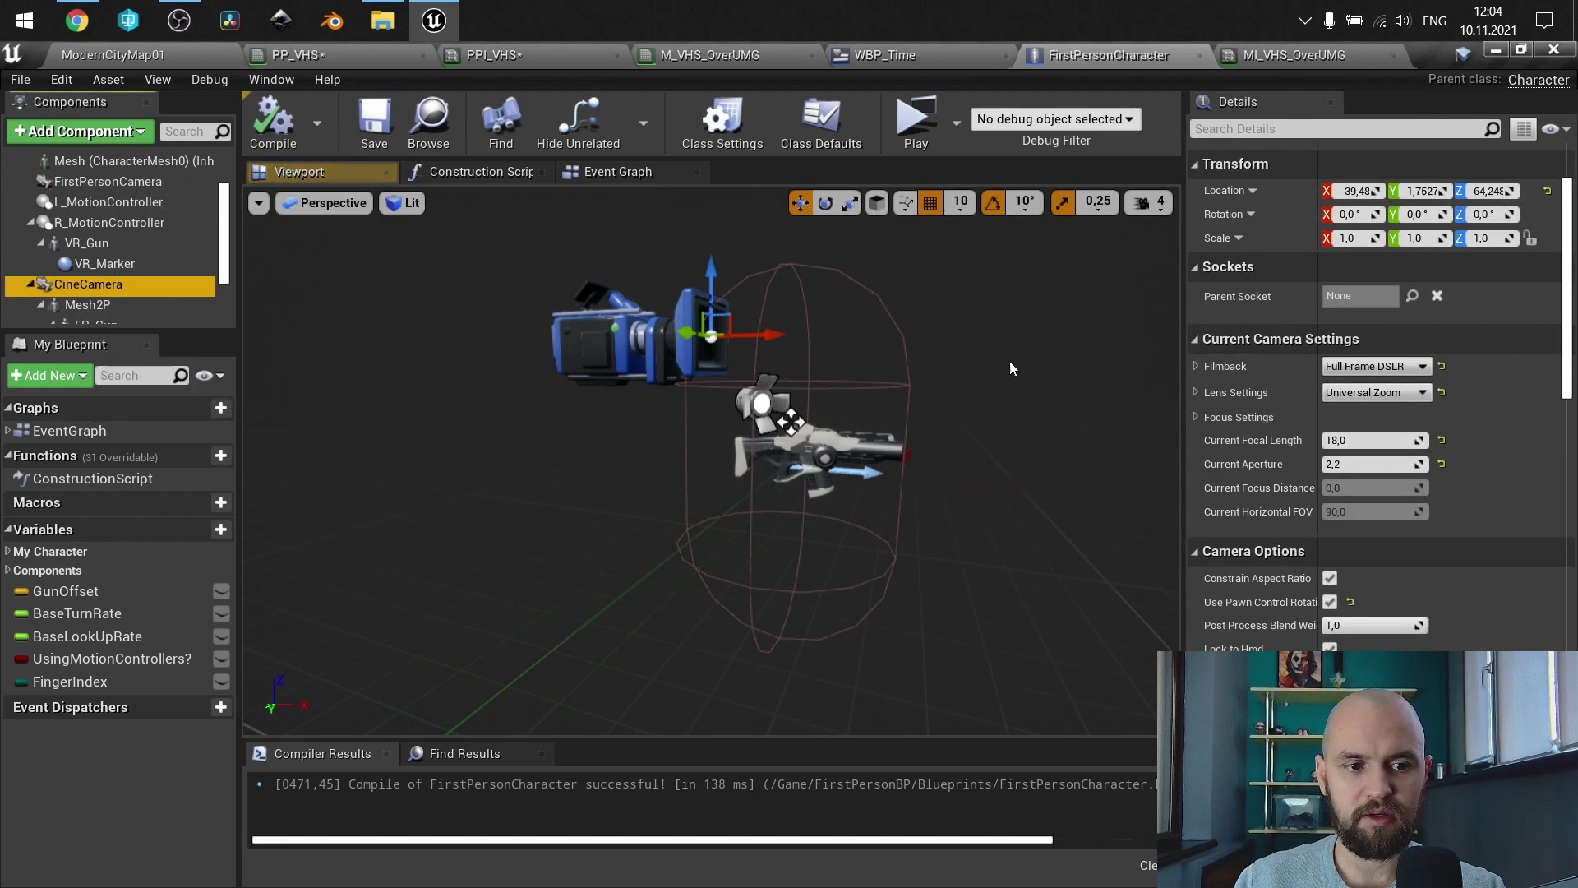
right_click(1225, 198)
left_click(1253, 226)
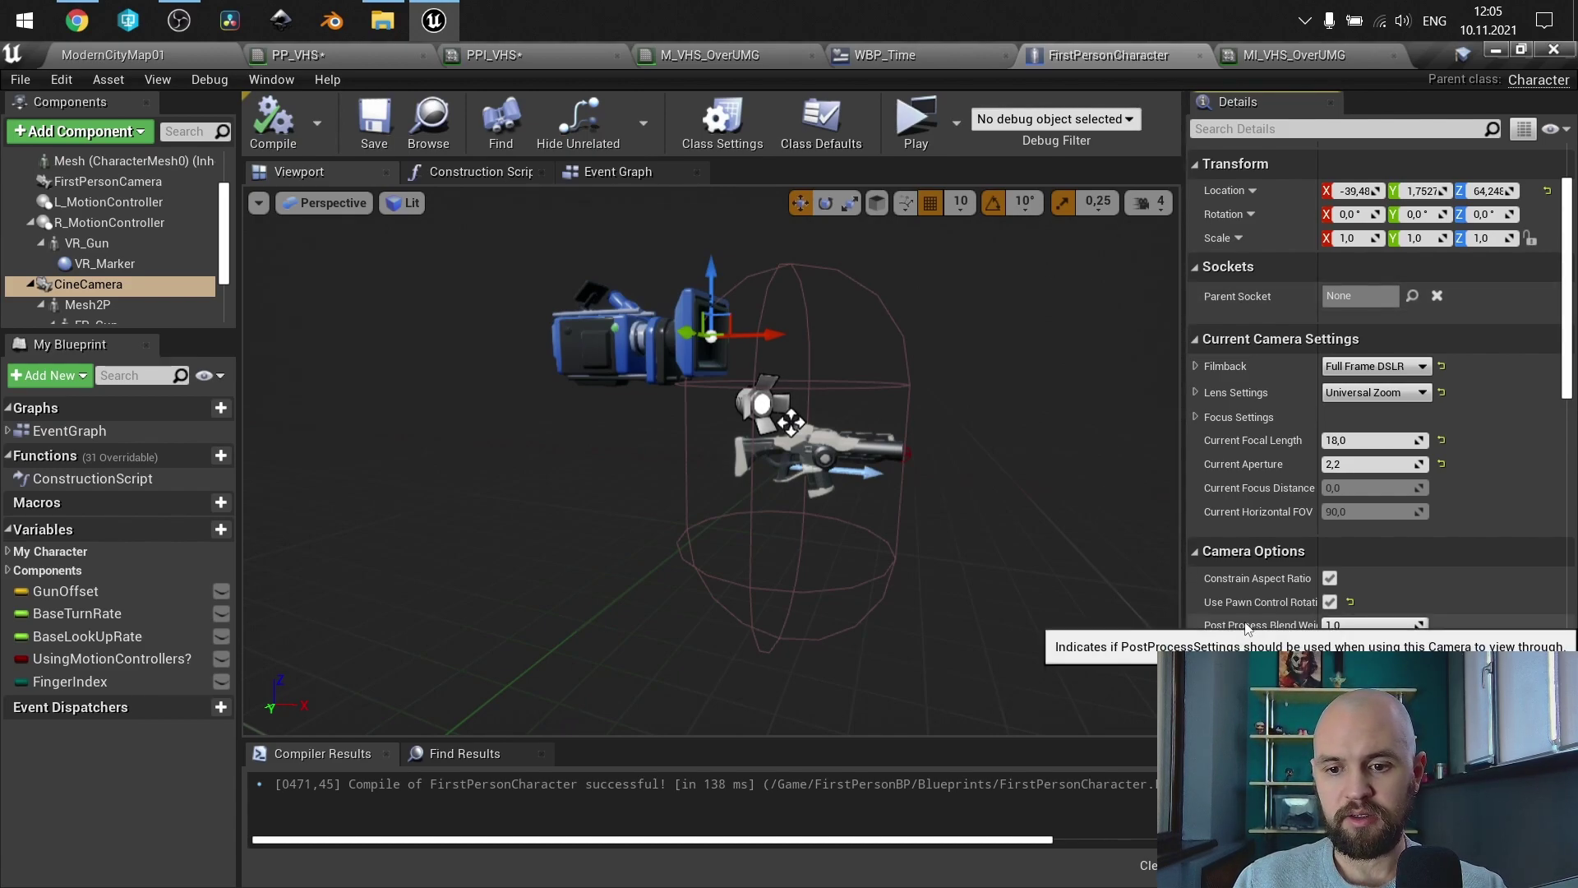
Step: Set the CineCamera's current aperture to 1.4
scroll(1302, 608, "down", 1)
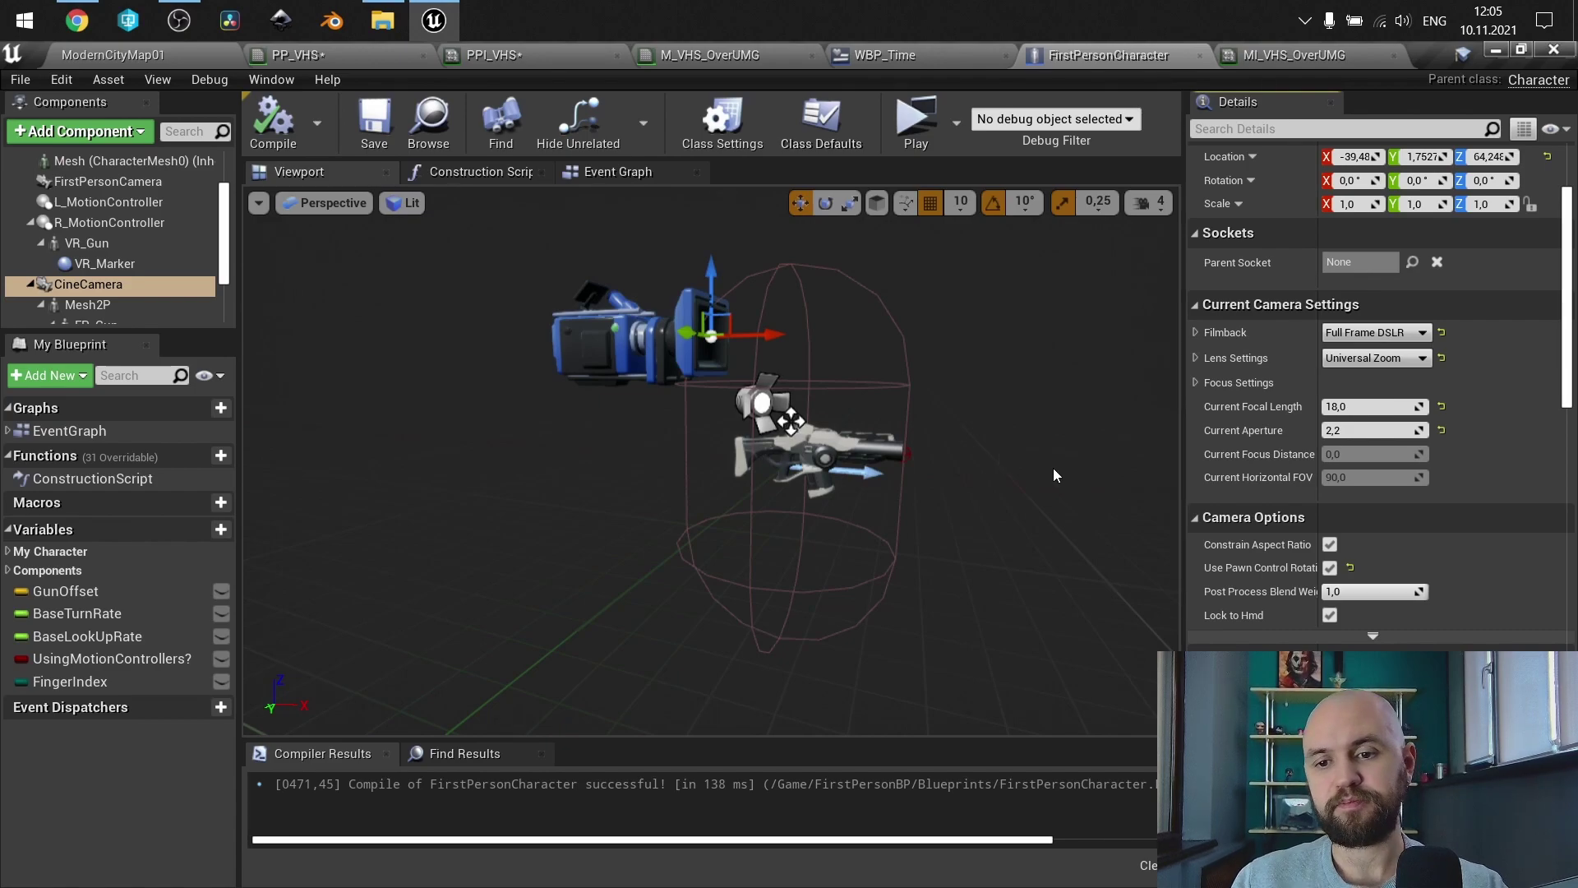
left_click(1352, 428)
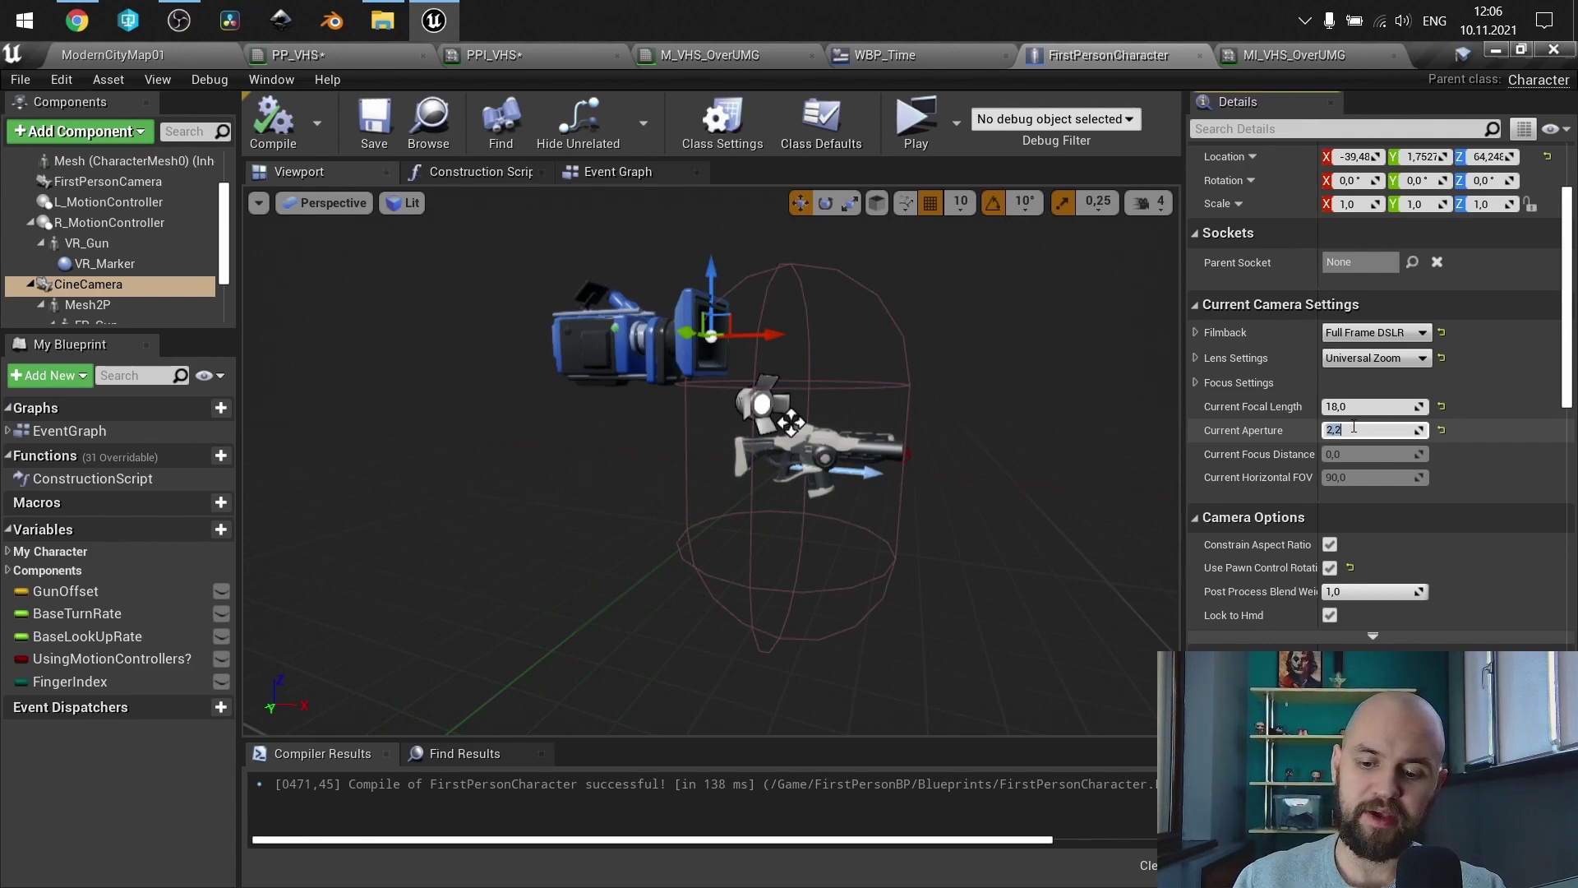
key("Return")
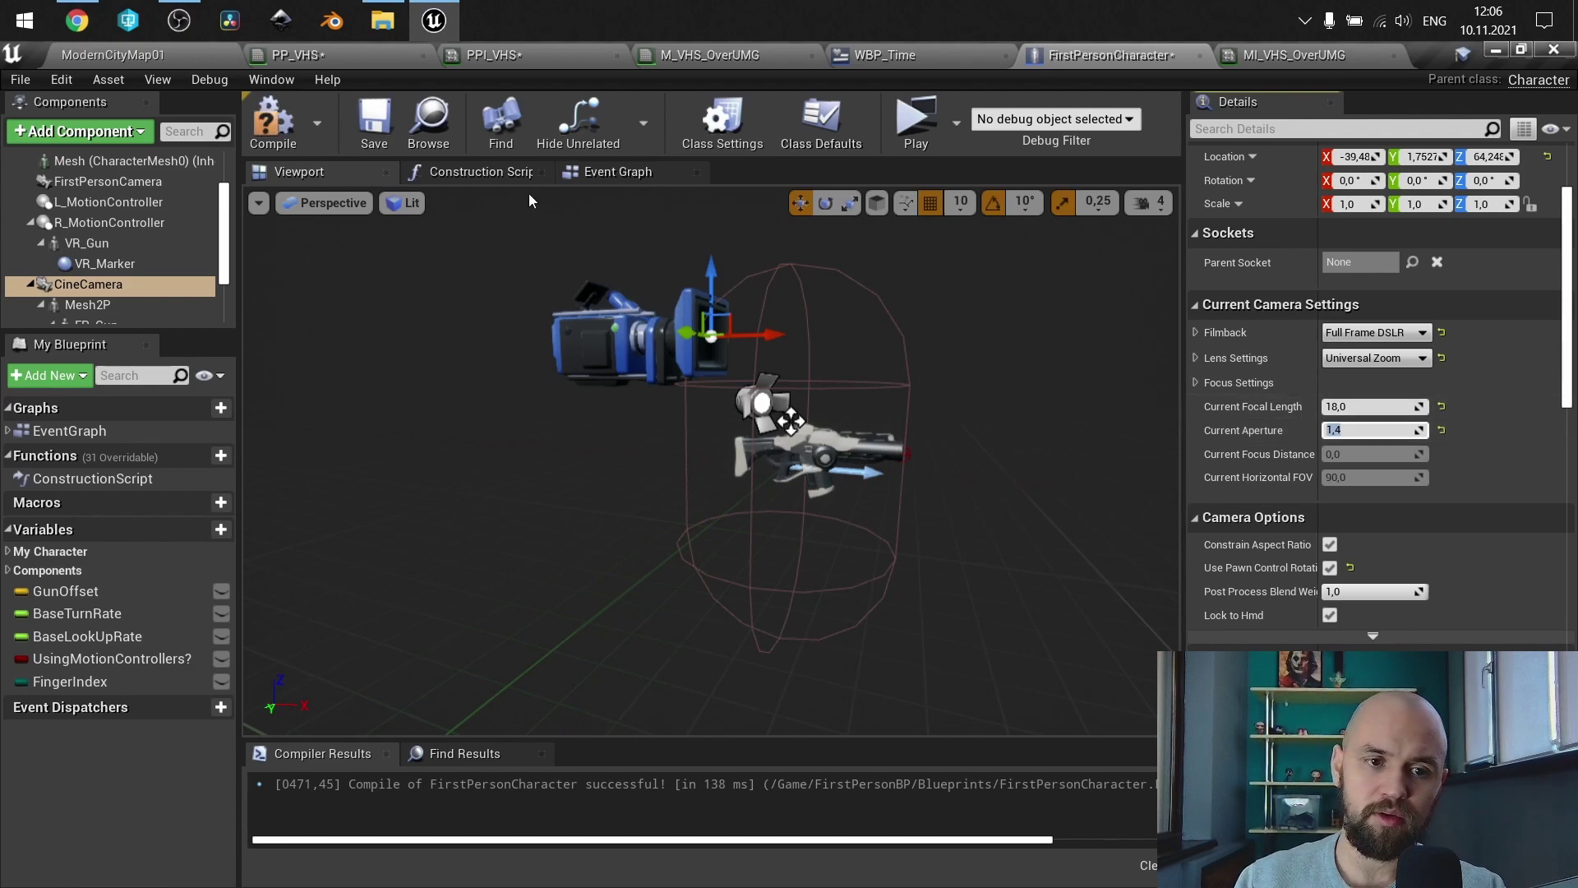
Step: Play ModernCityMap01 to check the new aperture's depth of field, and return to the FirstPersonCharacter blueprint
left_click(174, 50)
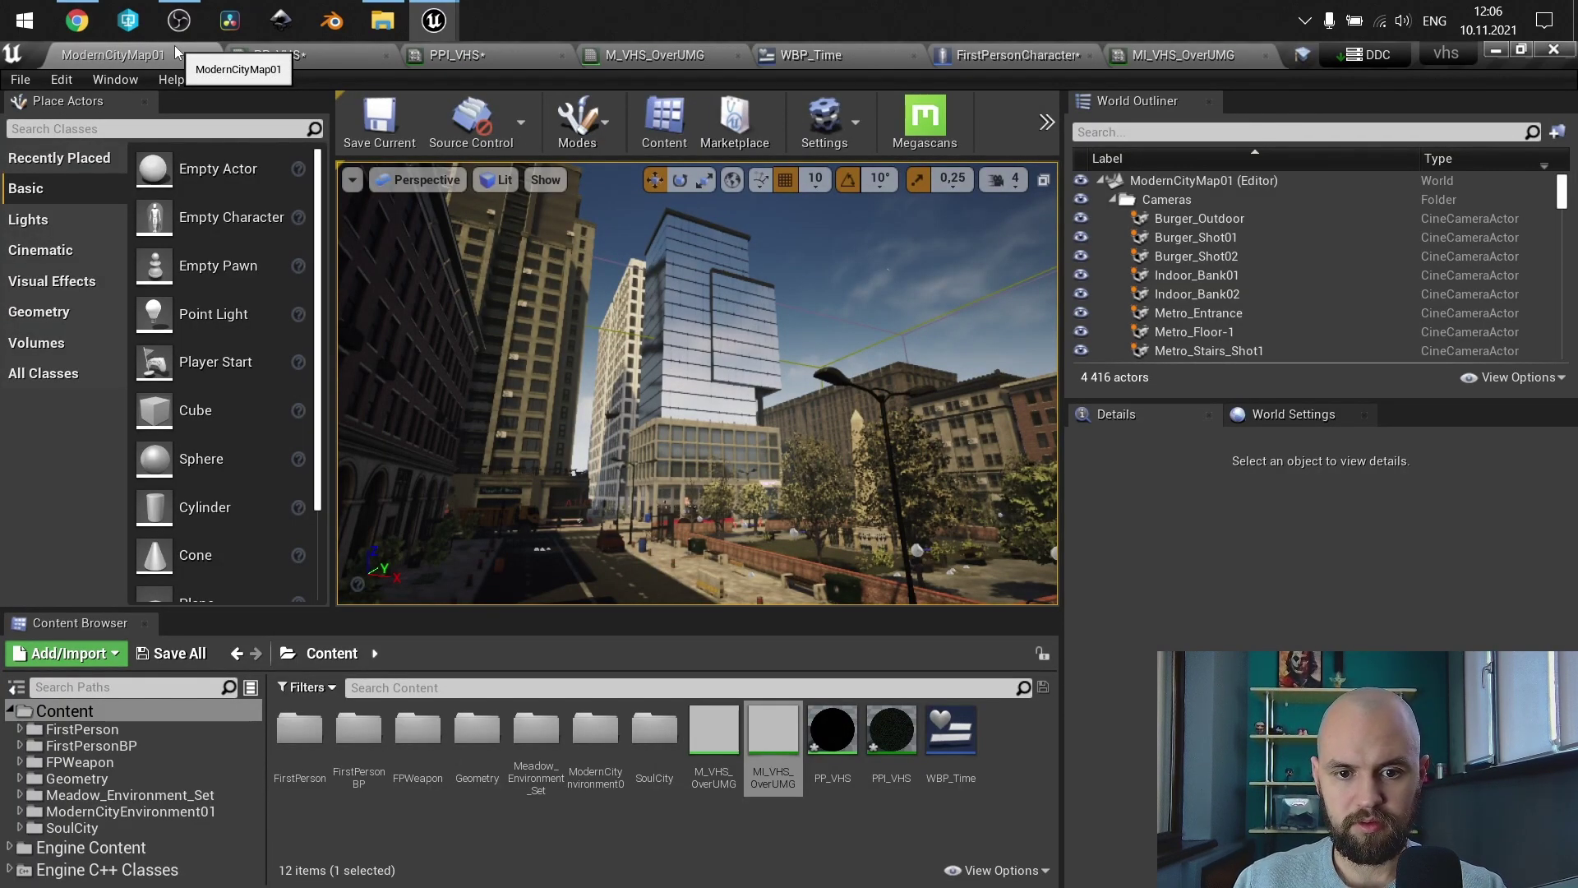
key("alt+p")
mouse_move(800, 475)
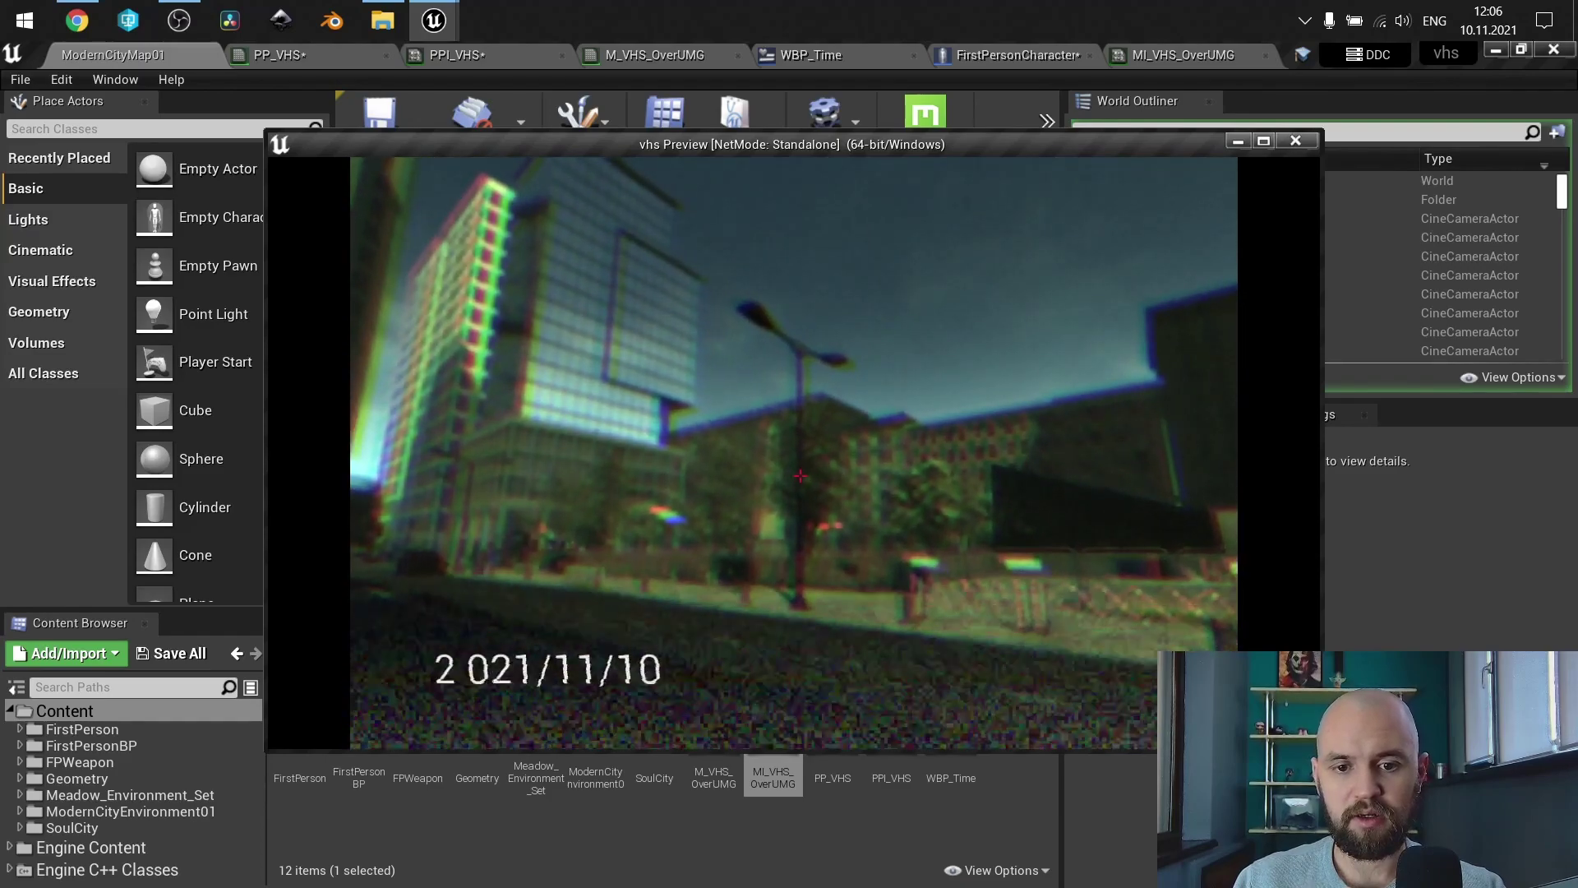
key("Escape")
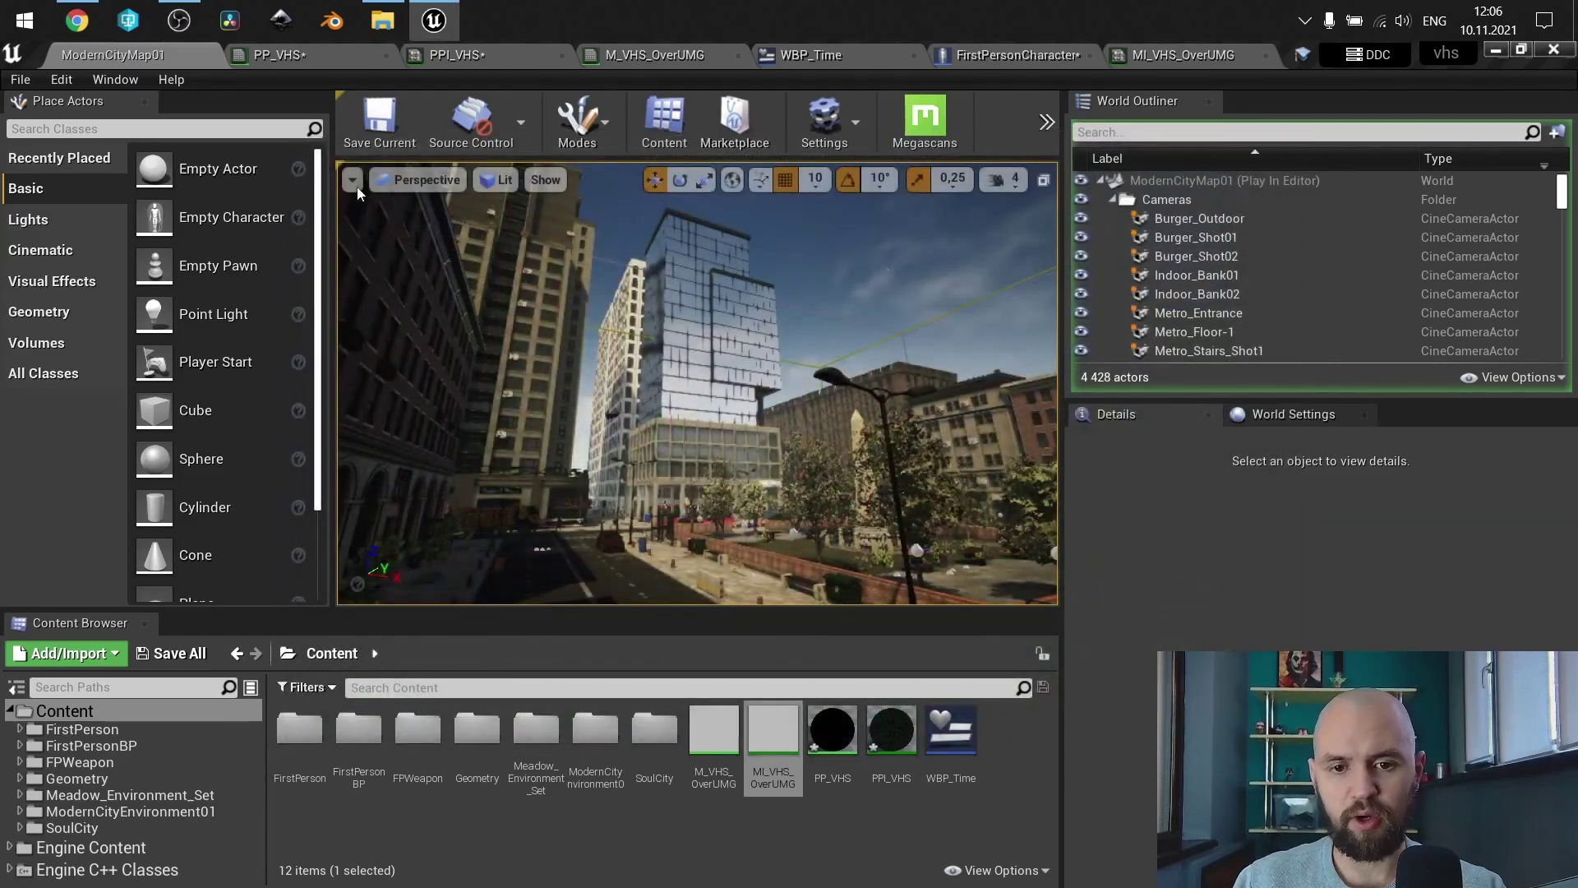
left_click(1011, 56)
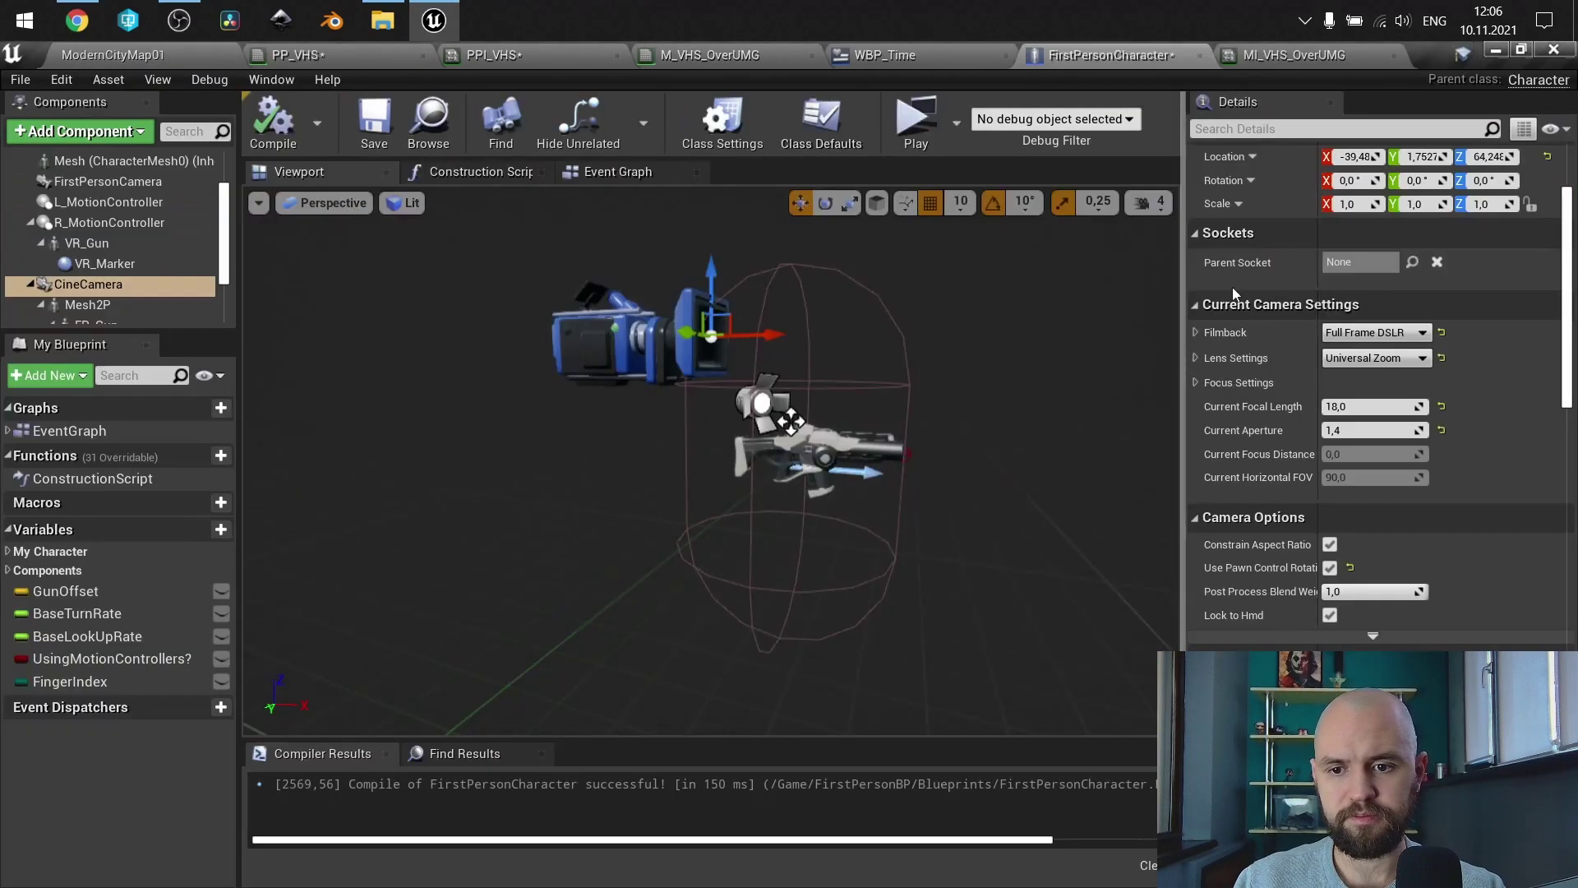
Step: Set the CineCamera's current aperture to 4 and compile the FirstPersonCharacter blueprint
left_click(1359, 428)
type("4")
key("Return")
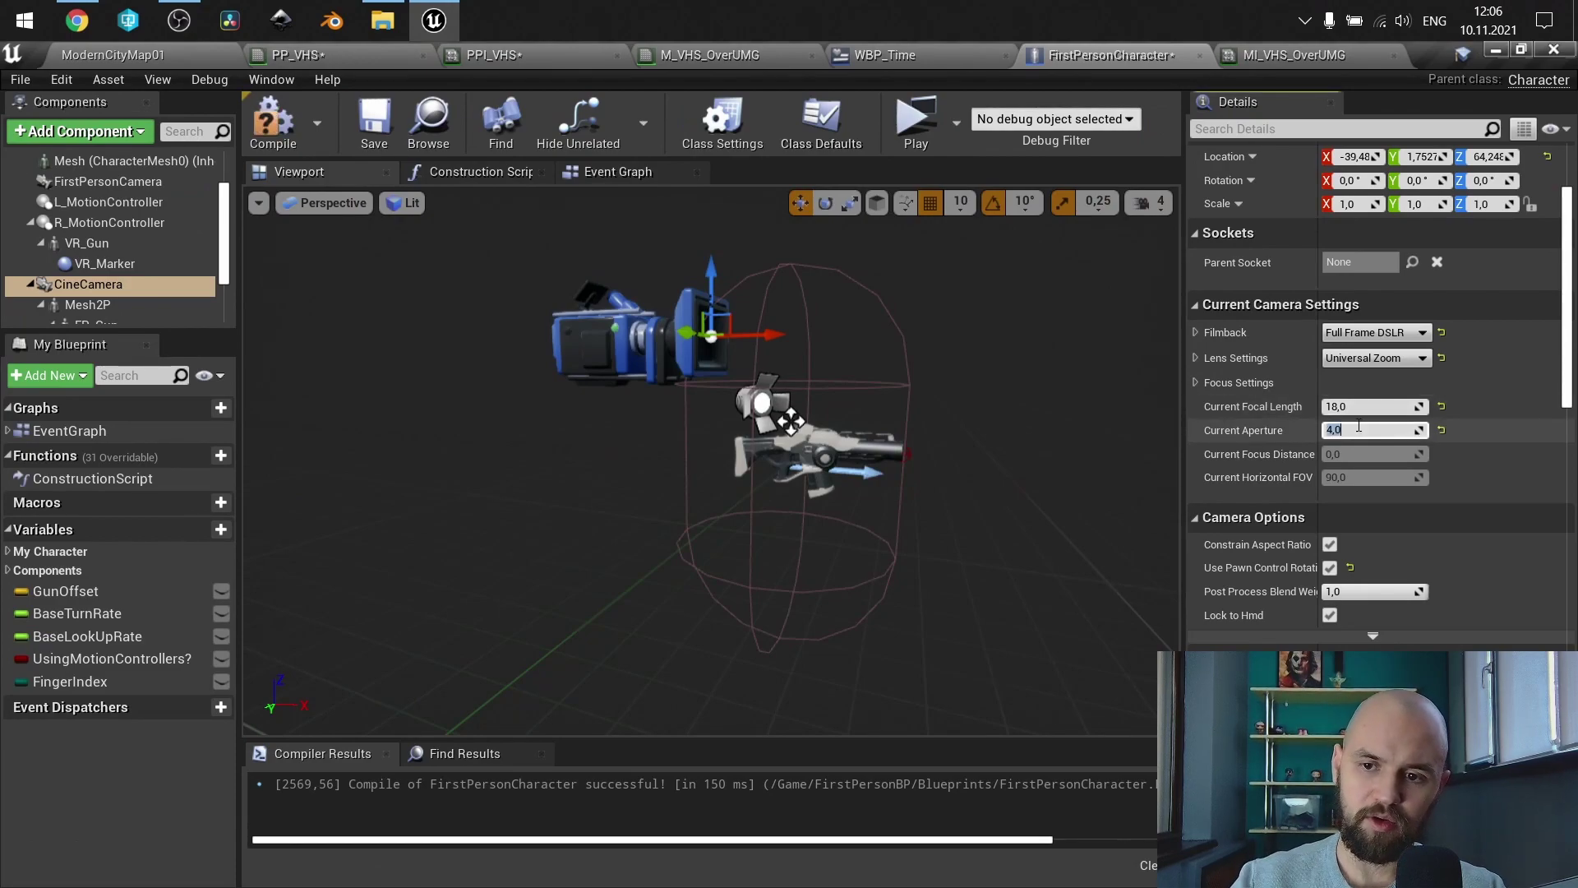
left_click(273, 123)
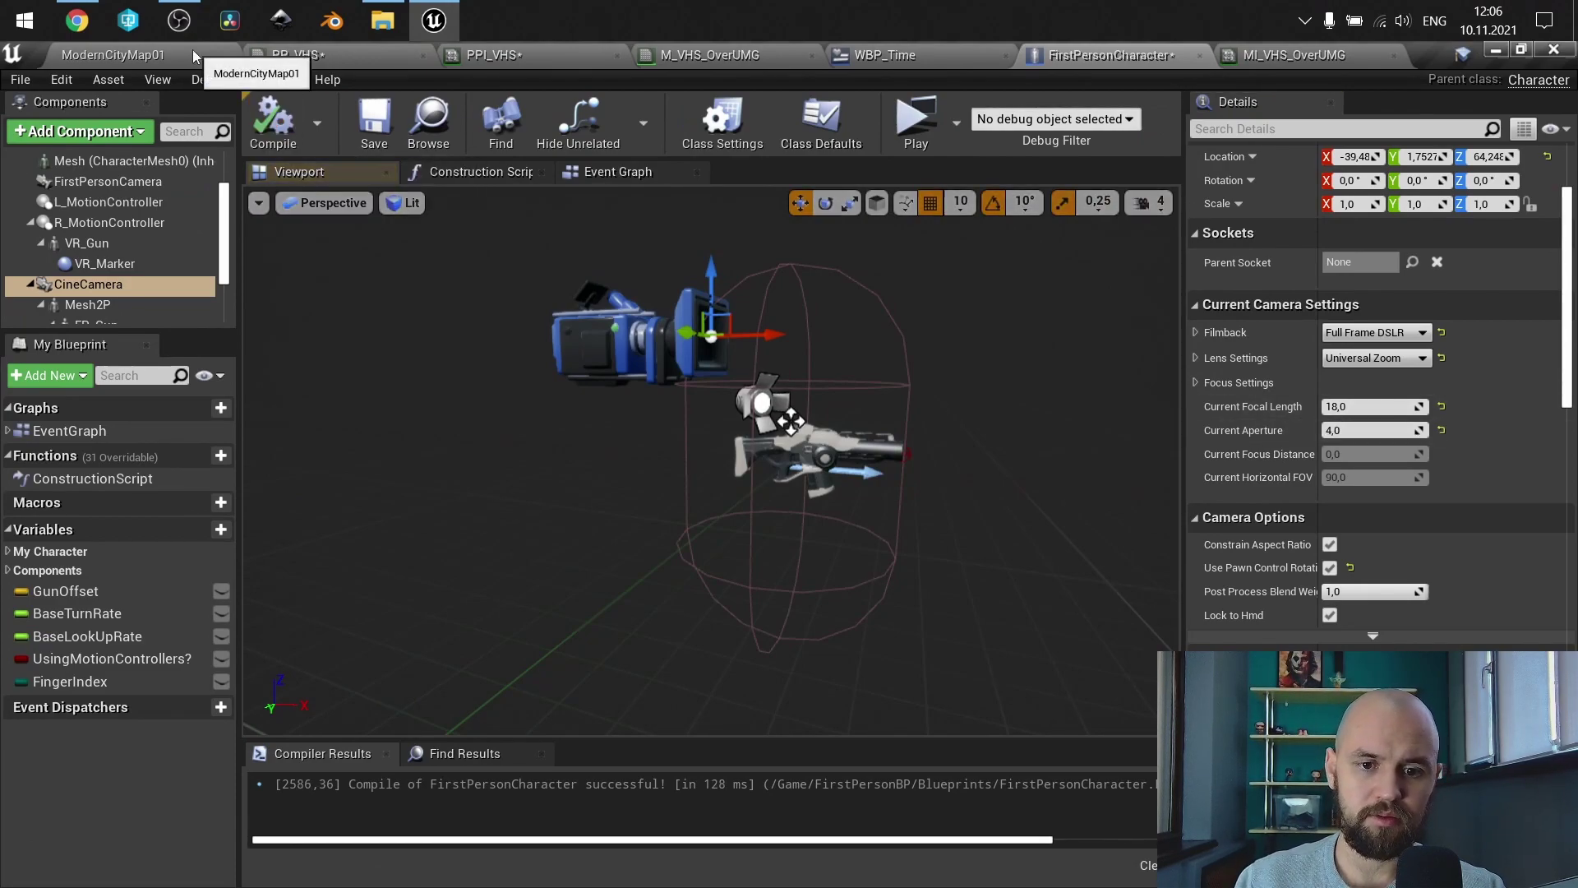
Step: Play ModernCityMap01 to check how the street looks at aperture 4, and end the preview
left_click(124, 55)
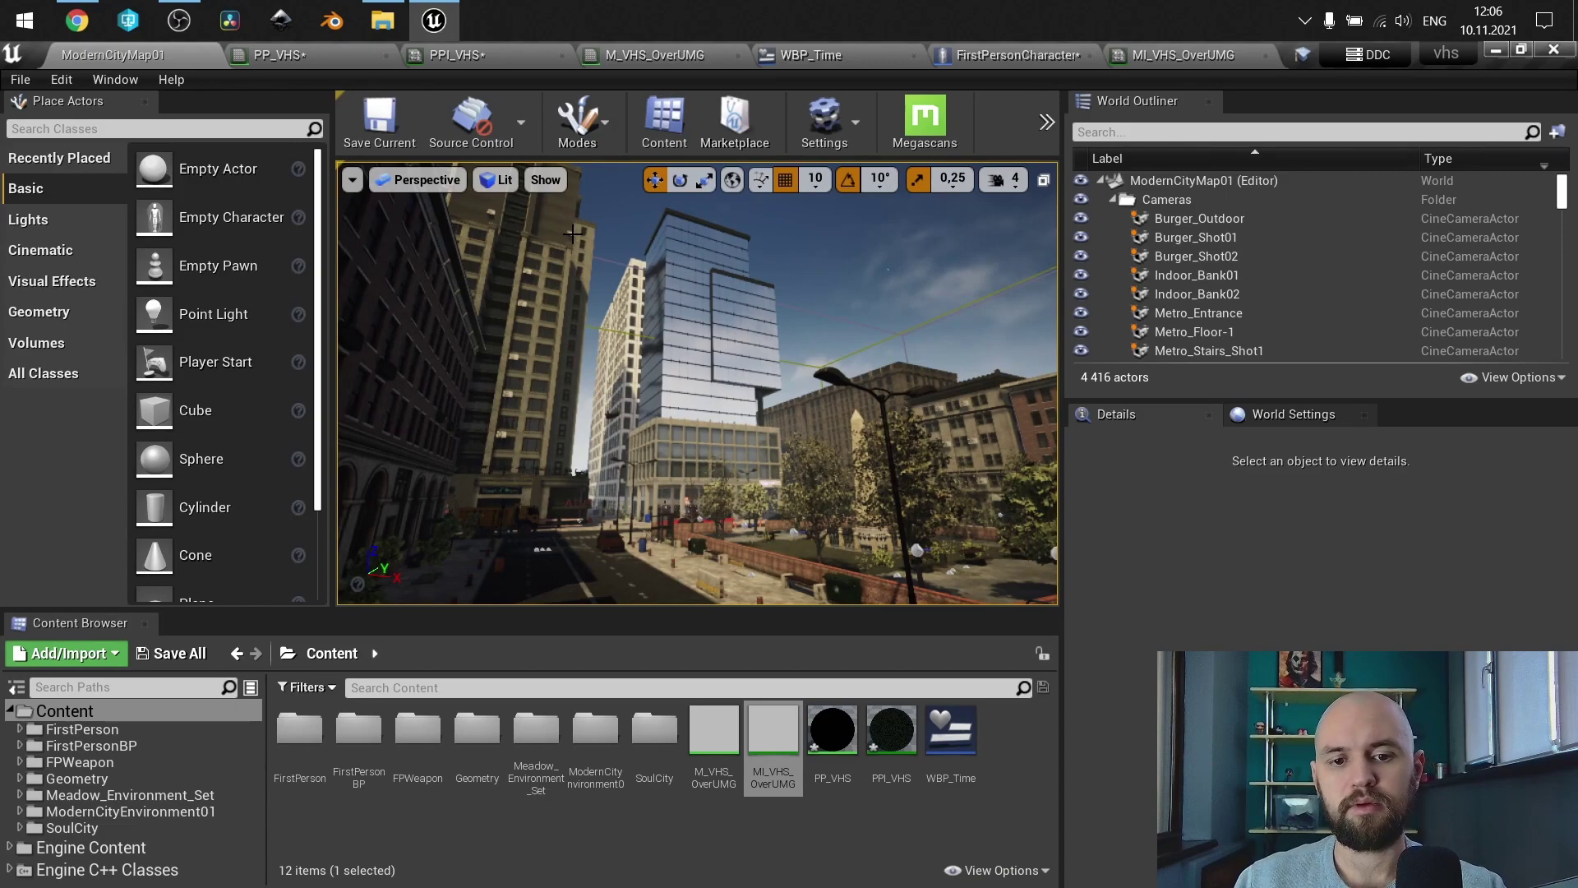
key("alt+p")
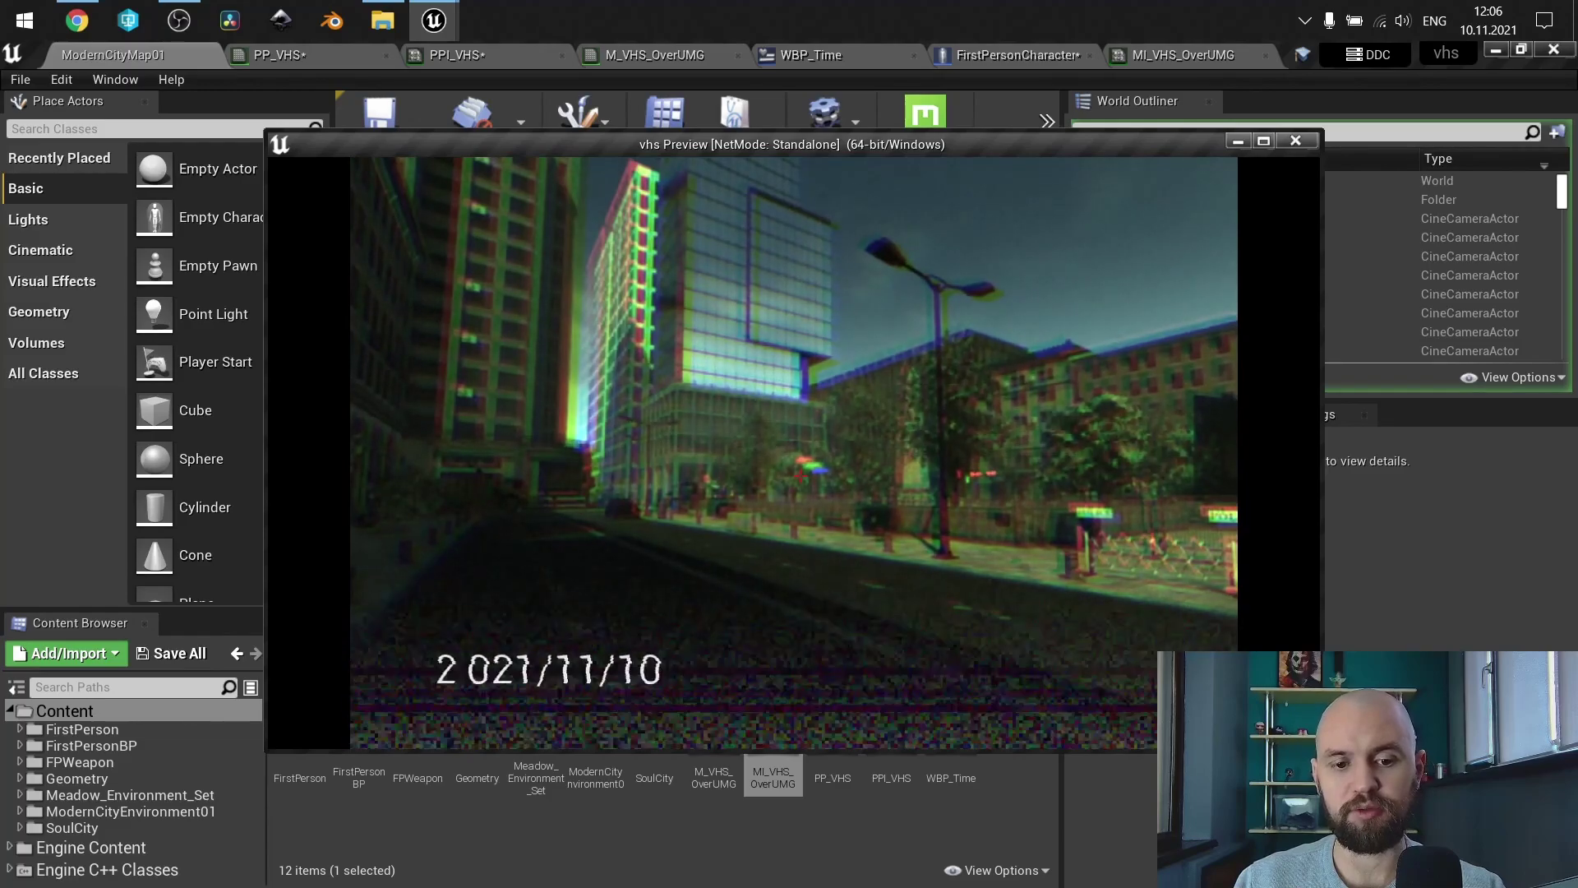
key("Escape")
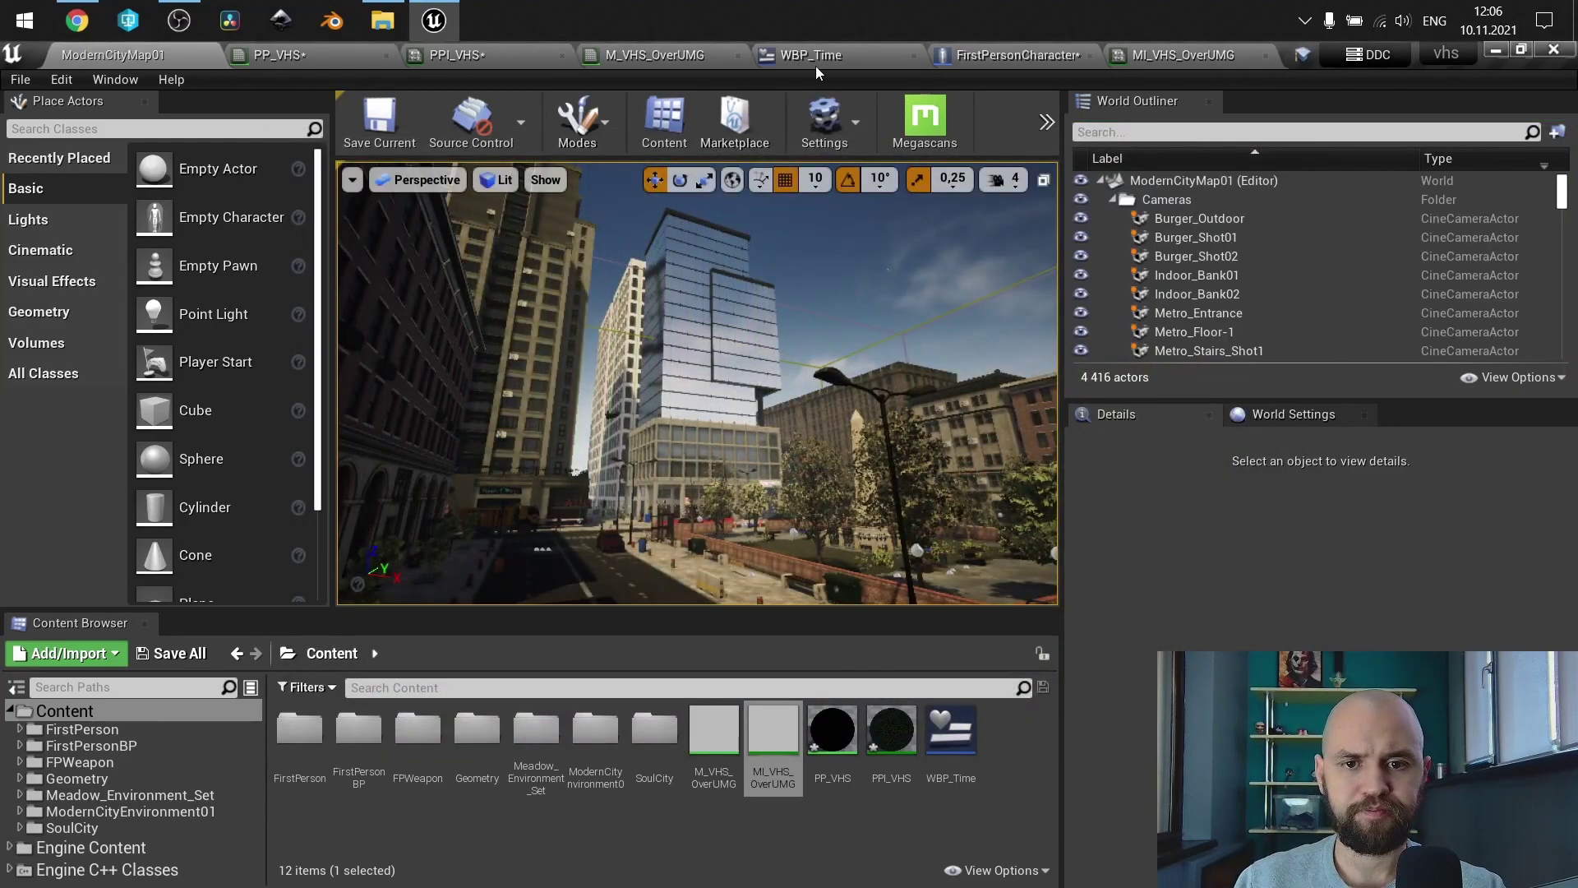
Step: Examine the FirstPersonCharacter event graph's focus-tracking nodes, WBP_Time widget creation and their connection to BeginPlay through the Sequence
left_click(986, 56)
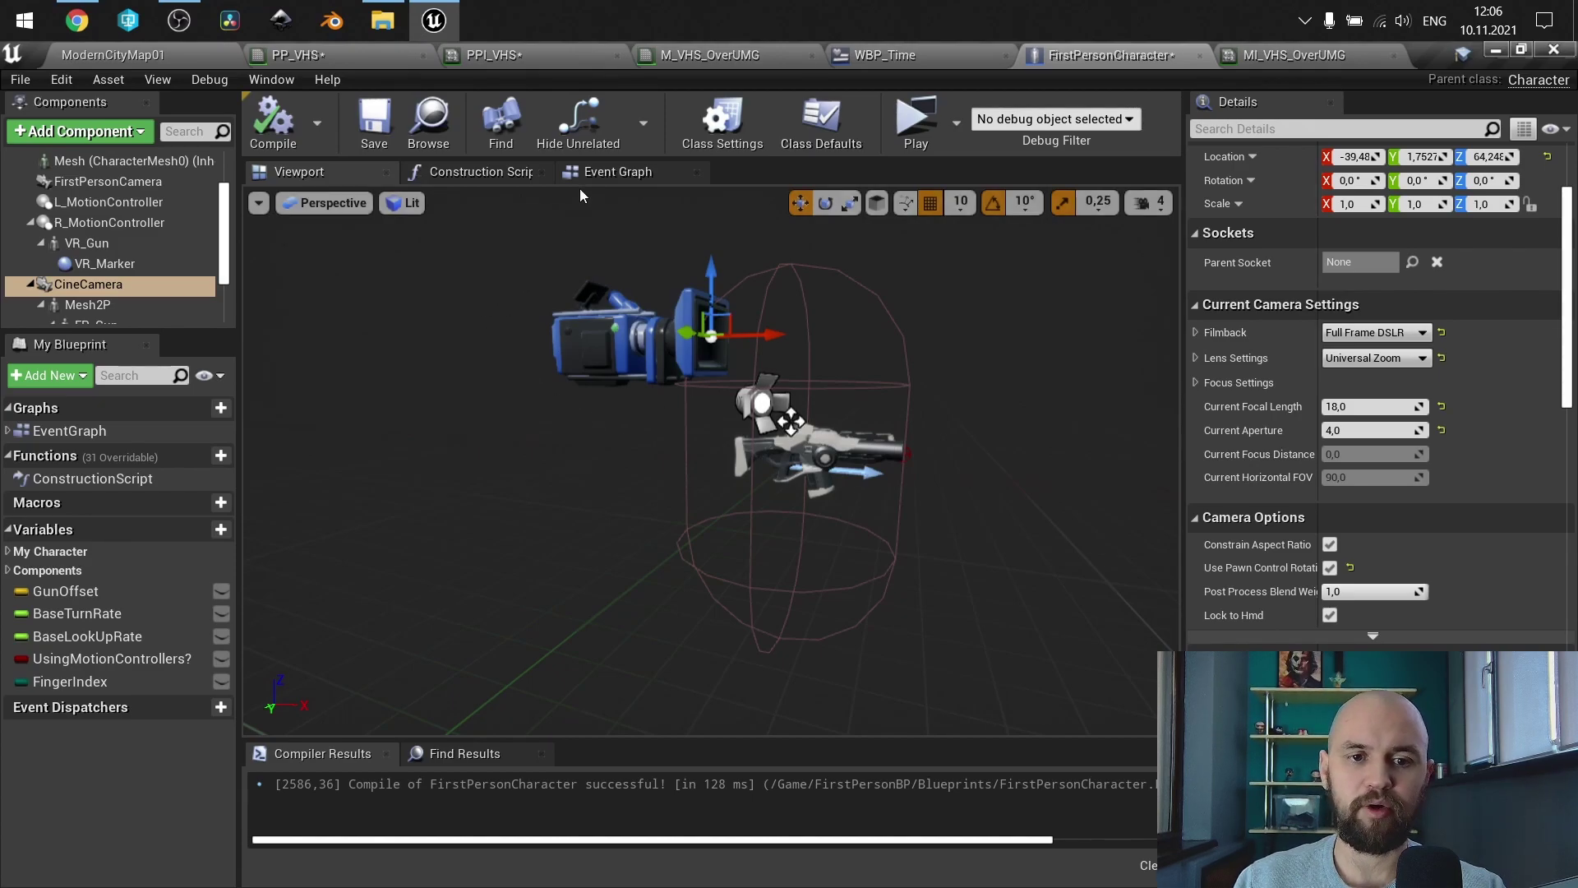
left_click(624, 171)
right_click_drag(374, 526, 802, 523)
scroll(706, 384, "up", 1)
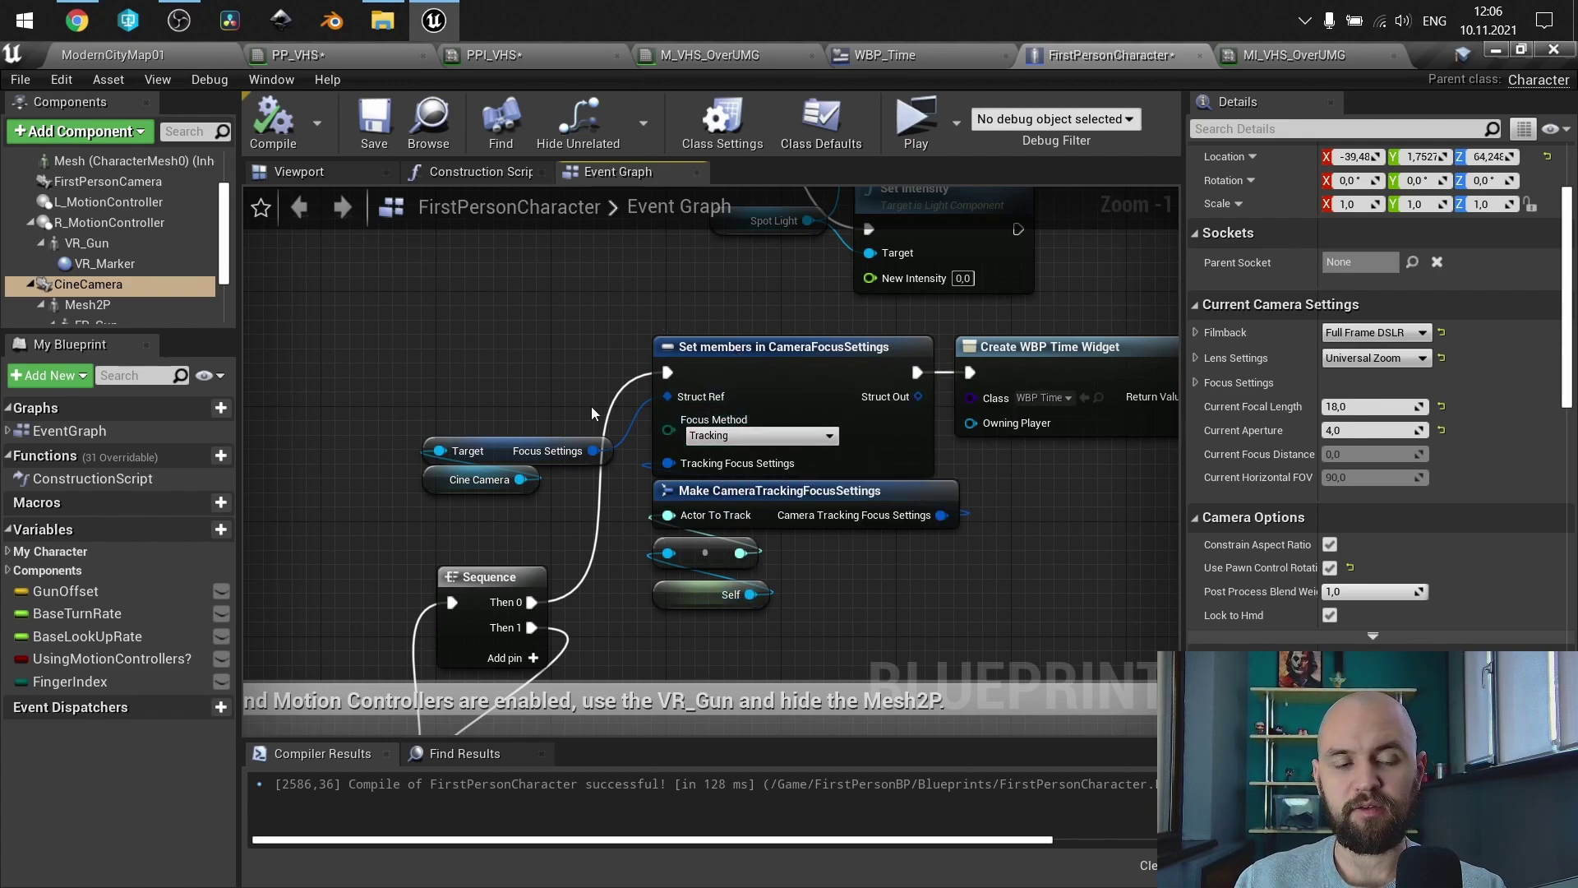
left_click_drag(807, 618, 683, 362)
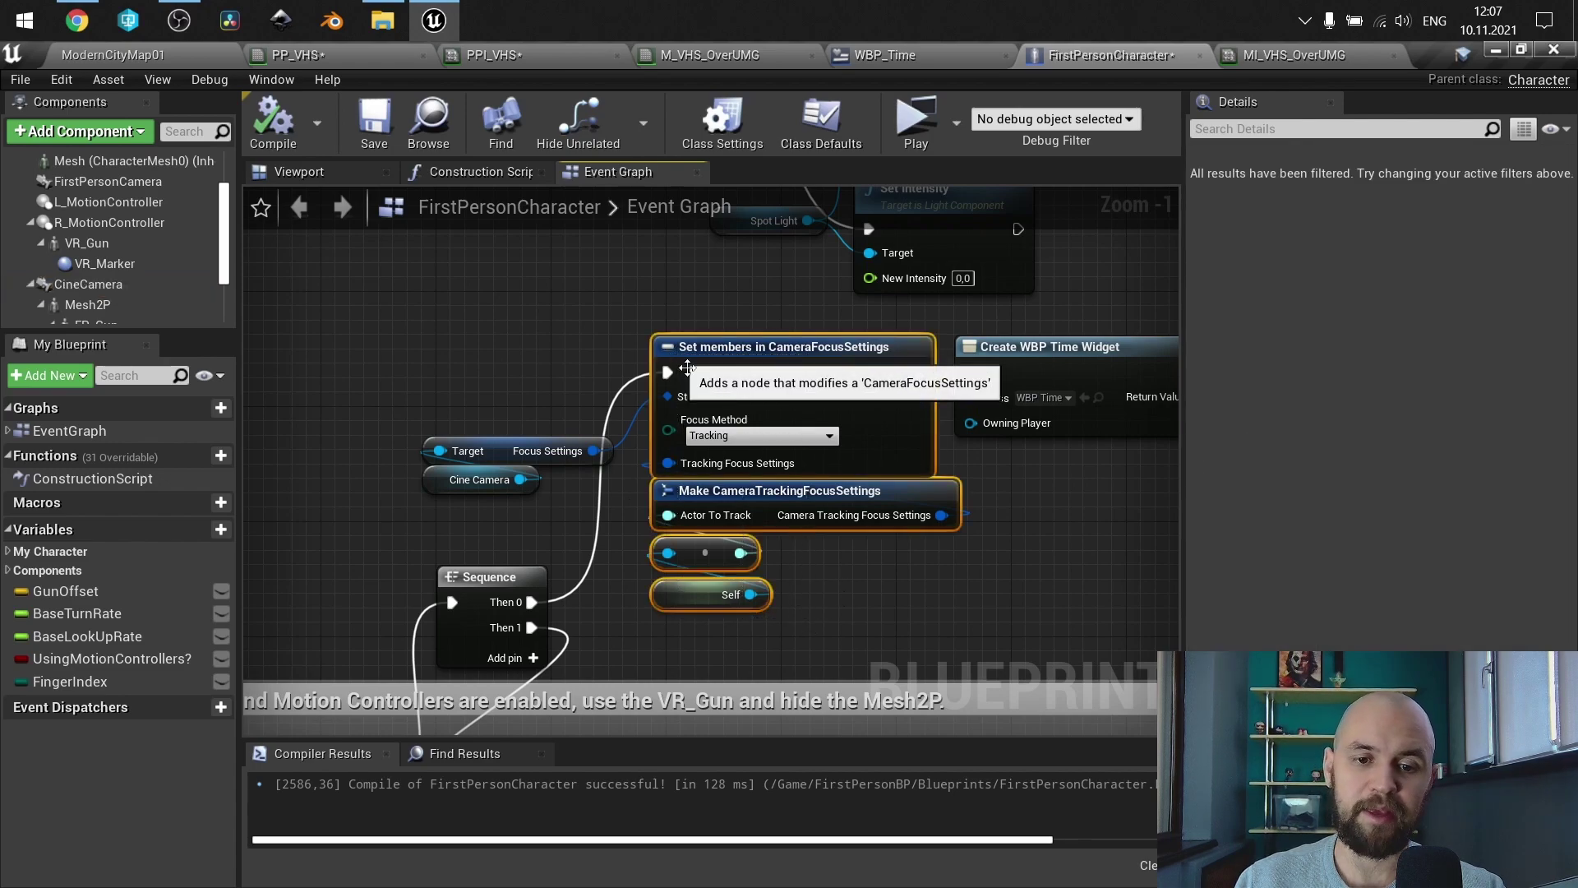
left_click(845, 583)
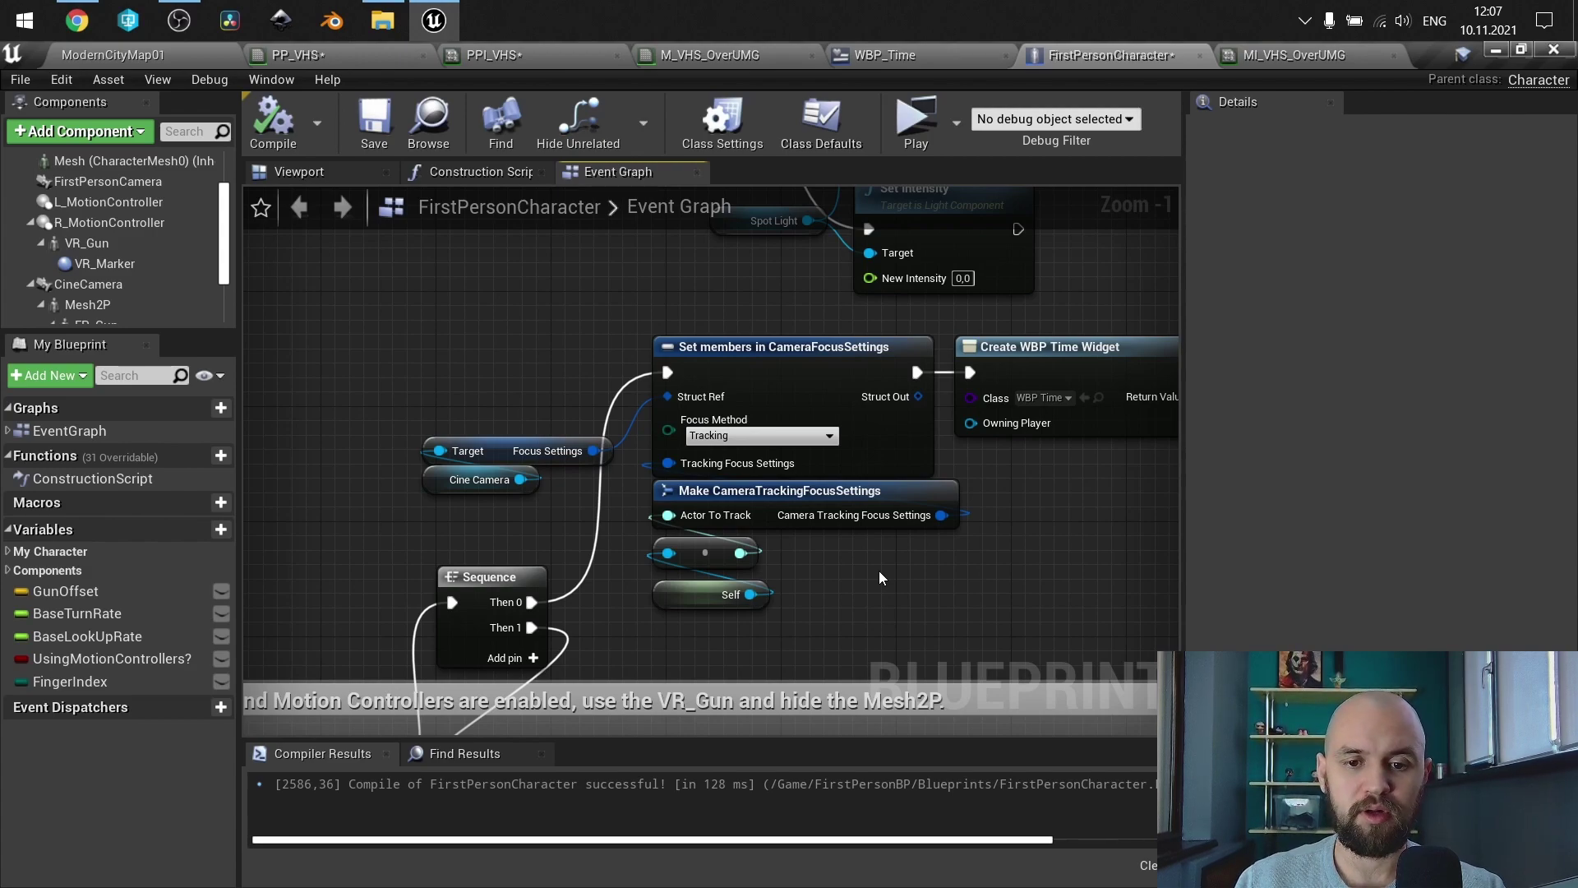
right_click_drag(879, 571, 572, 551)
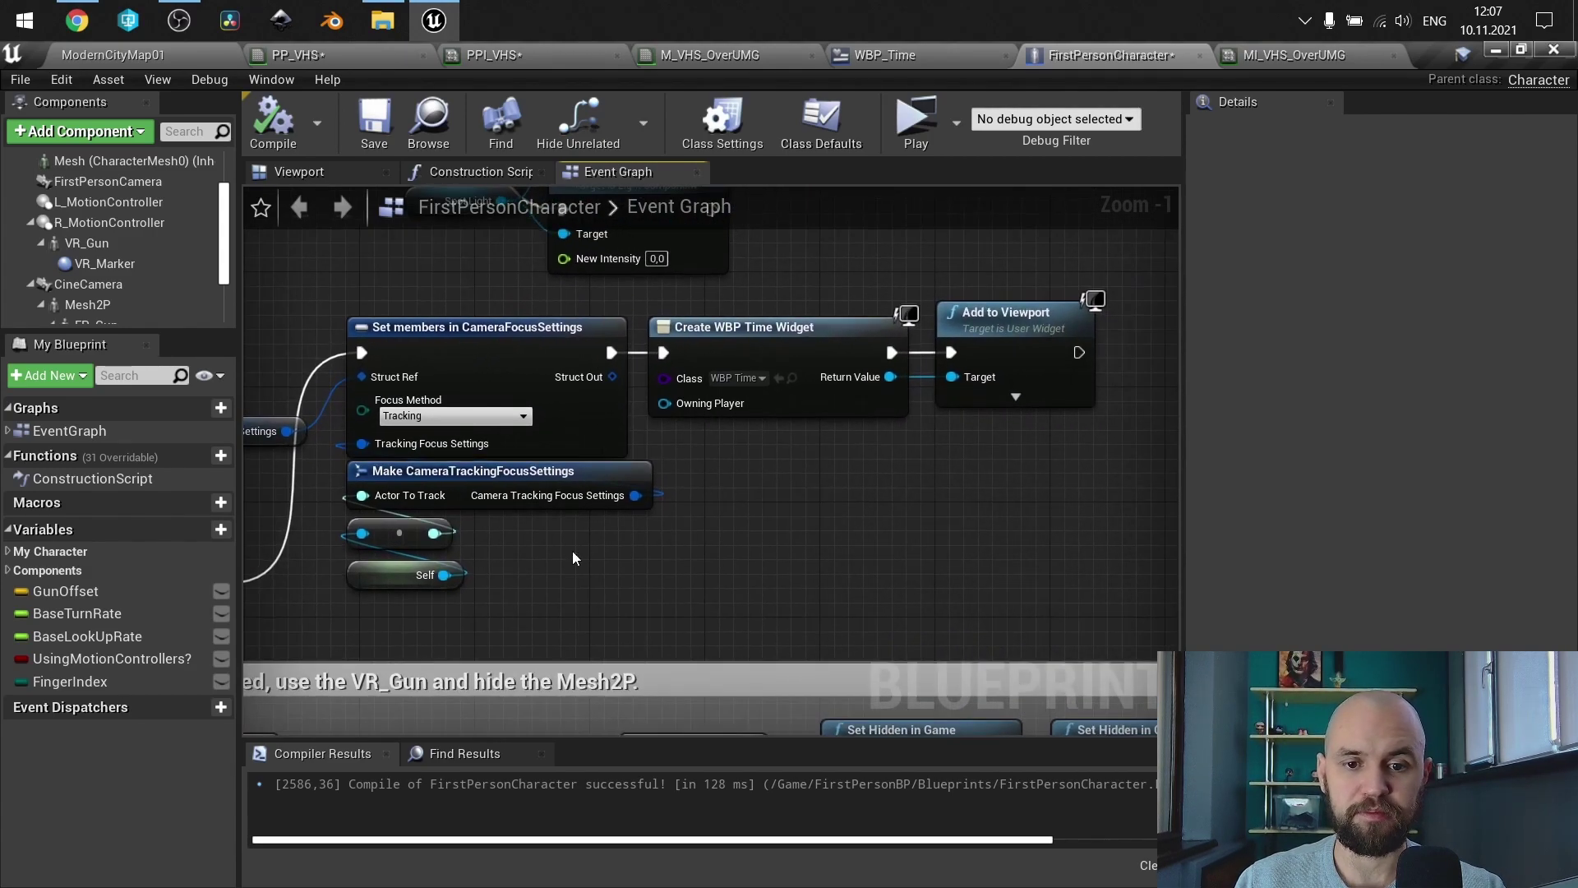
scroll(804, 317, "down", 2)
right_click_drag(522, 446, 696, 392)
scroll(230, 263, "down", 2)
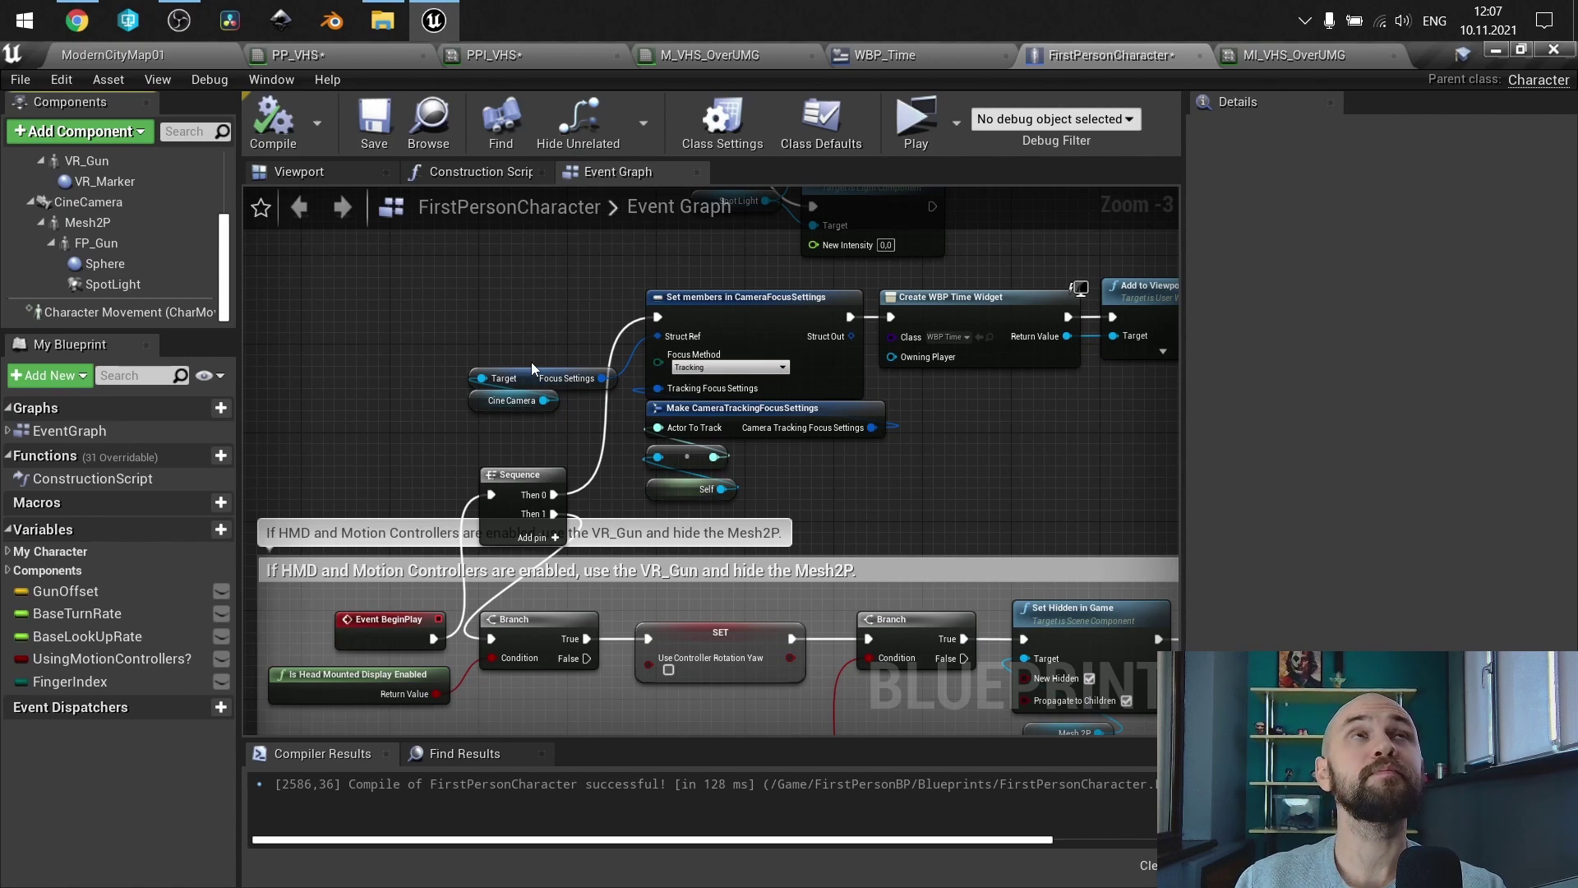
right_click_drag(520, 346, 486, 435)
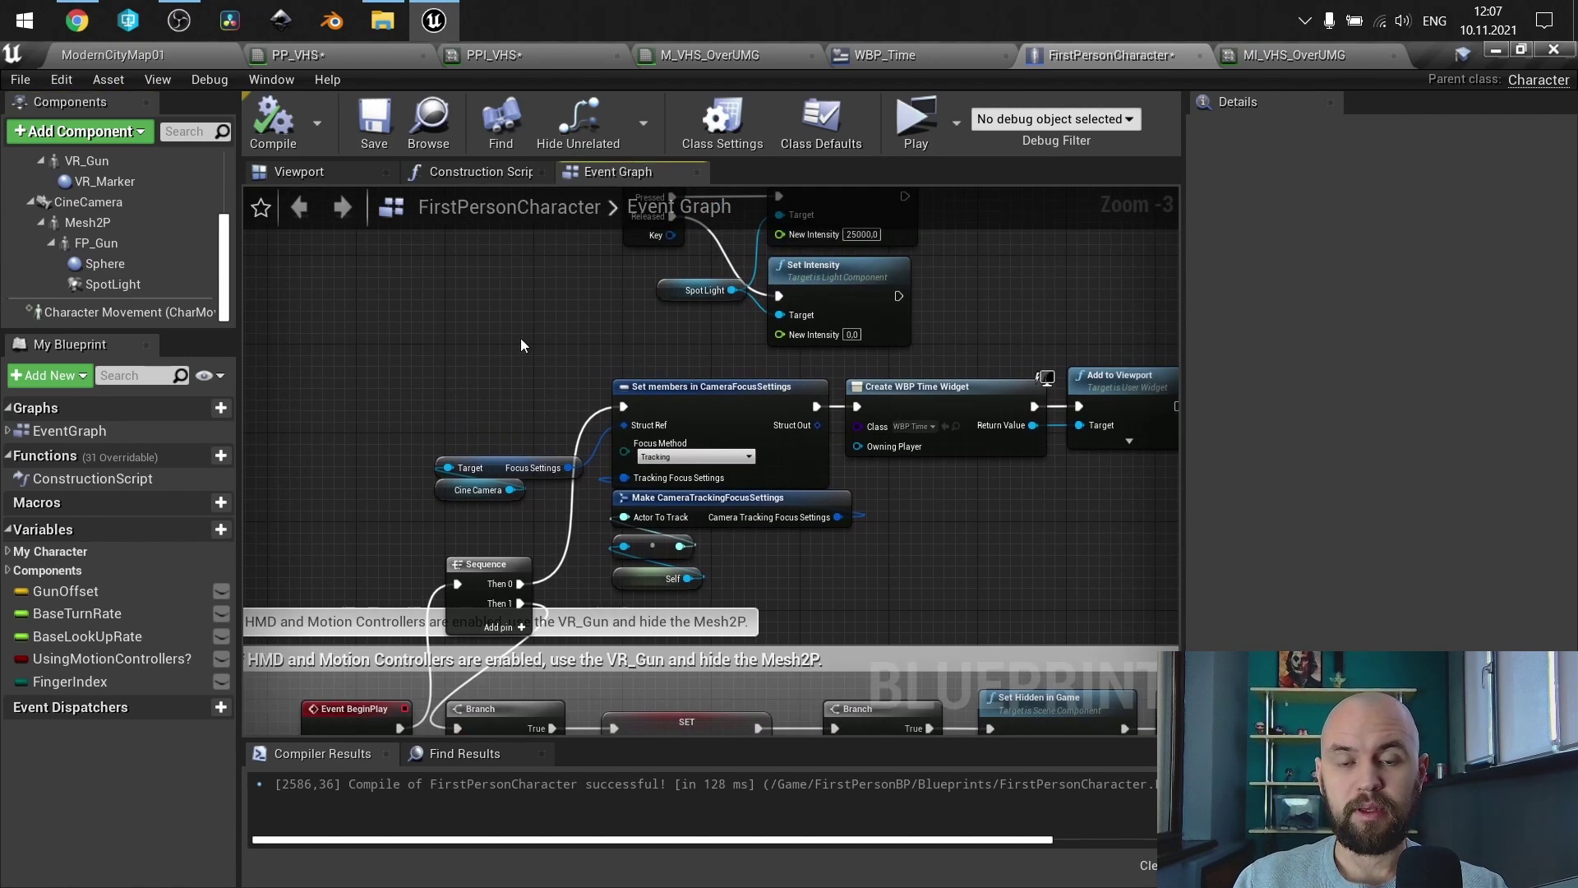
Step: Open FirstPersonGameMode from the FirstPersonBP Blueprints folder and examine its frame-rate console commands for BeginPlay and End Play
left_click(171, 58)
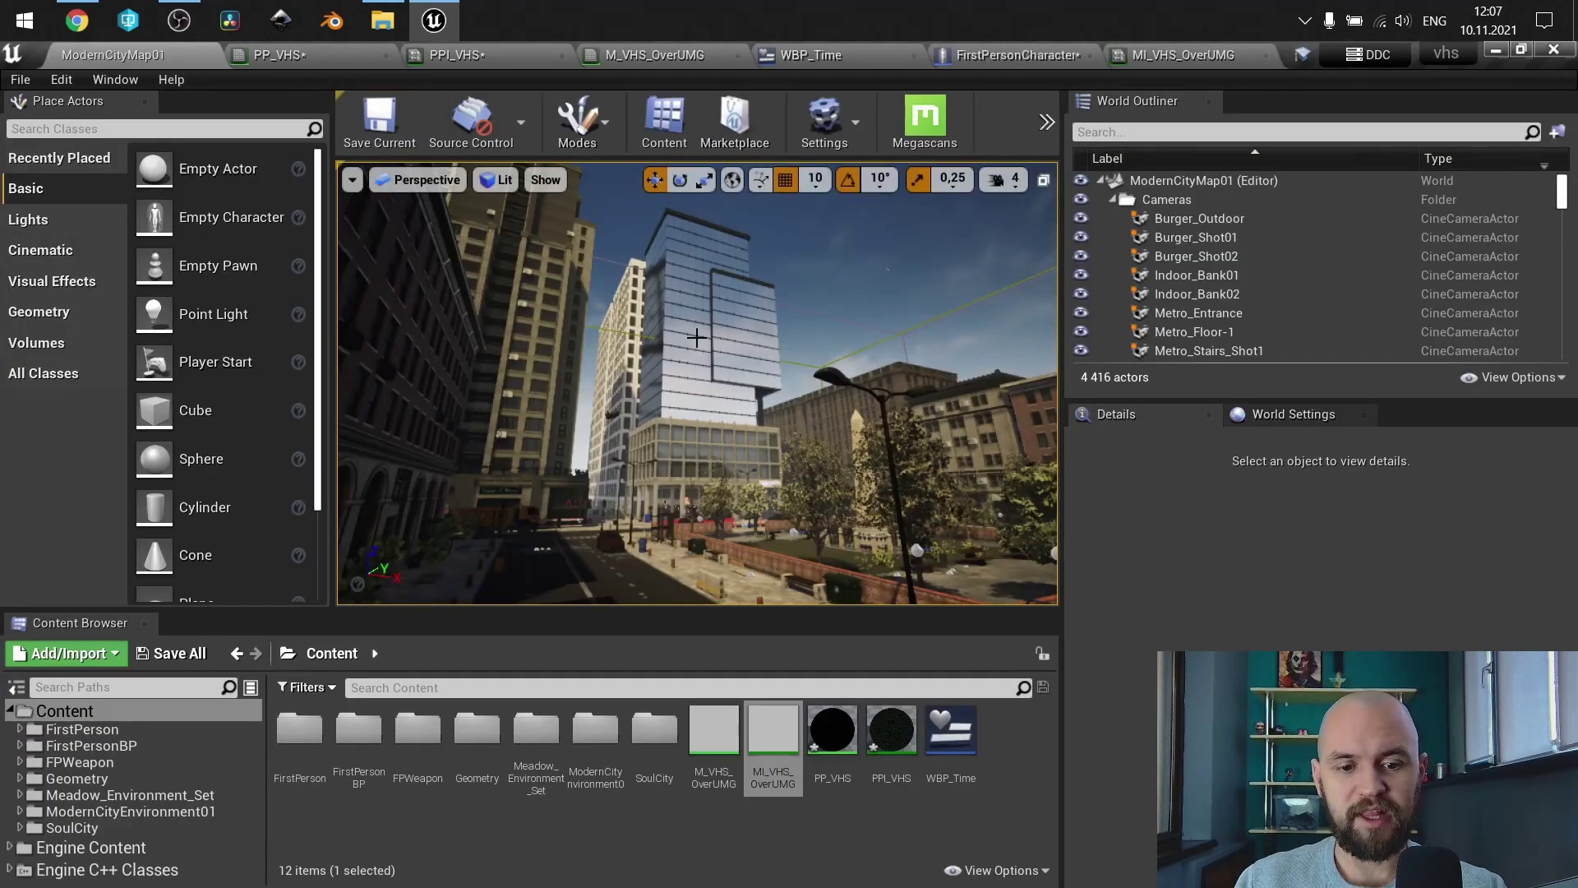
left_click(97, 750)
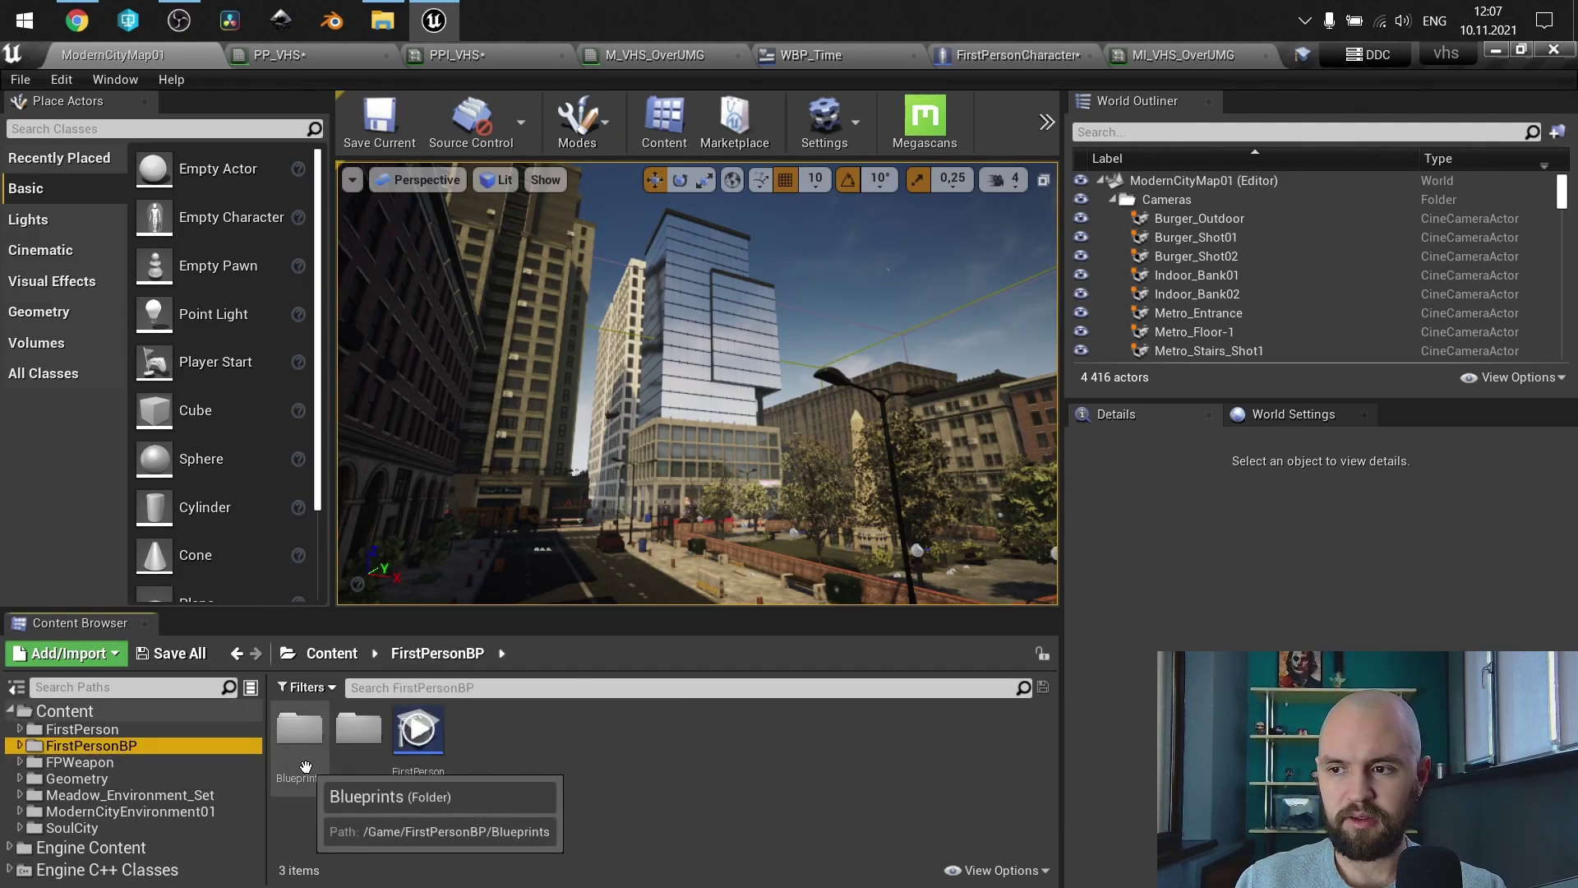
double_click(301, 739)
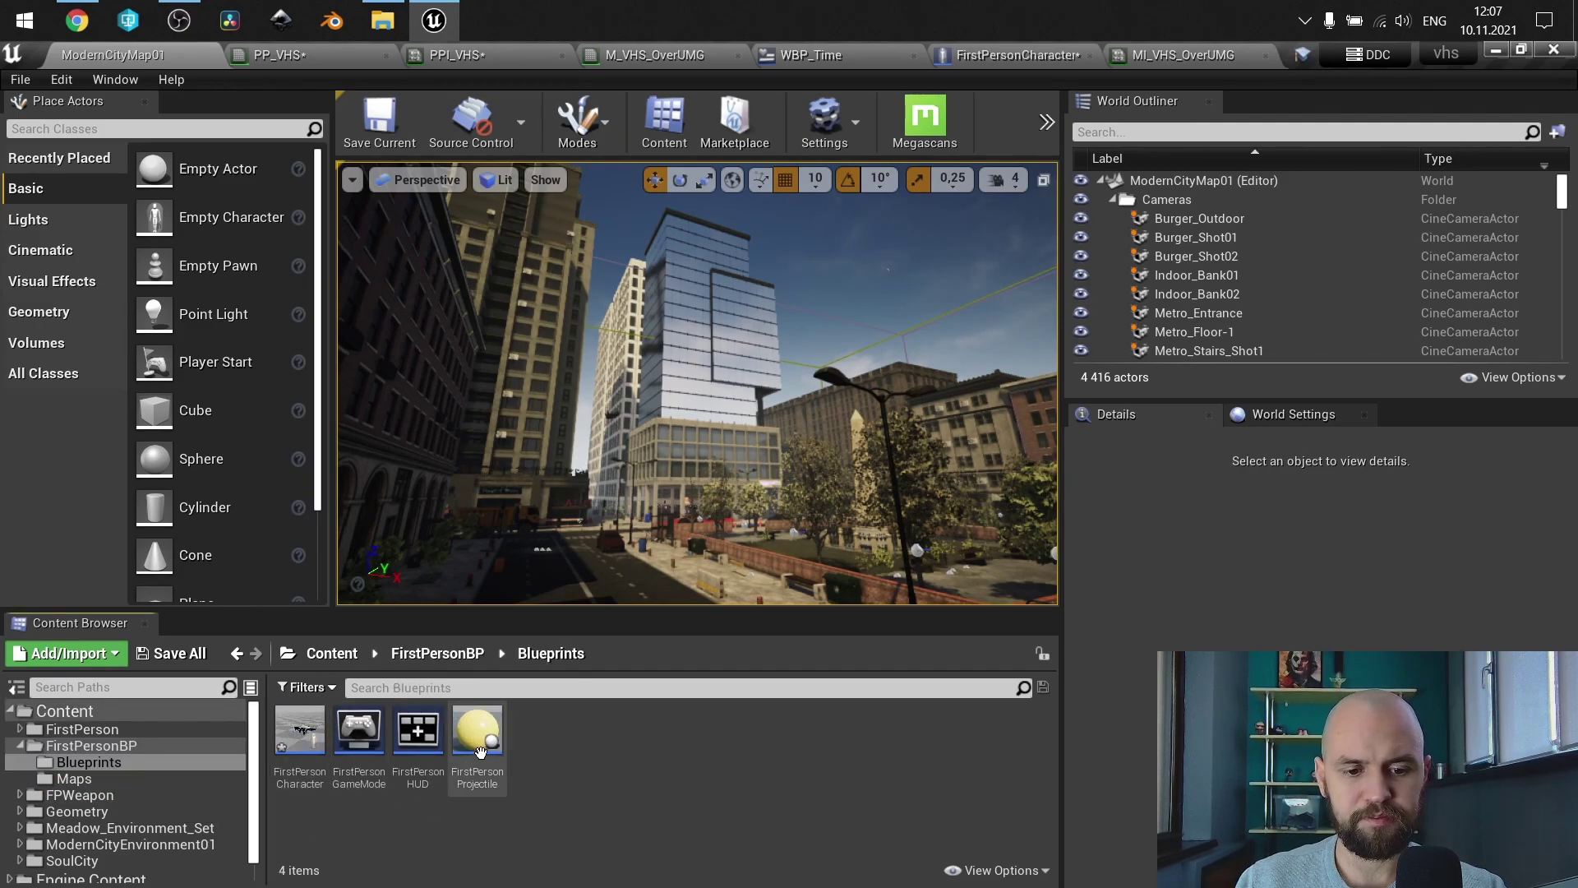
double_click(357, 734)
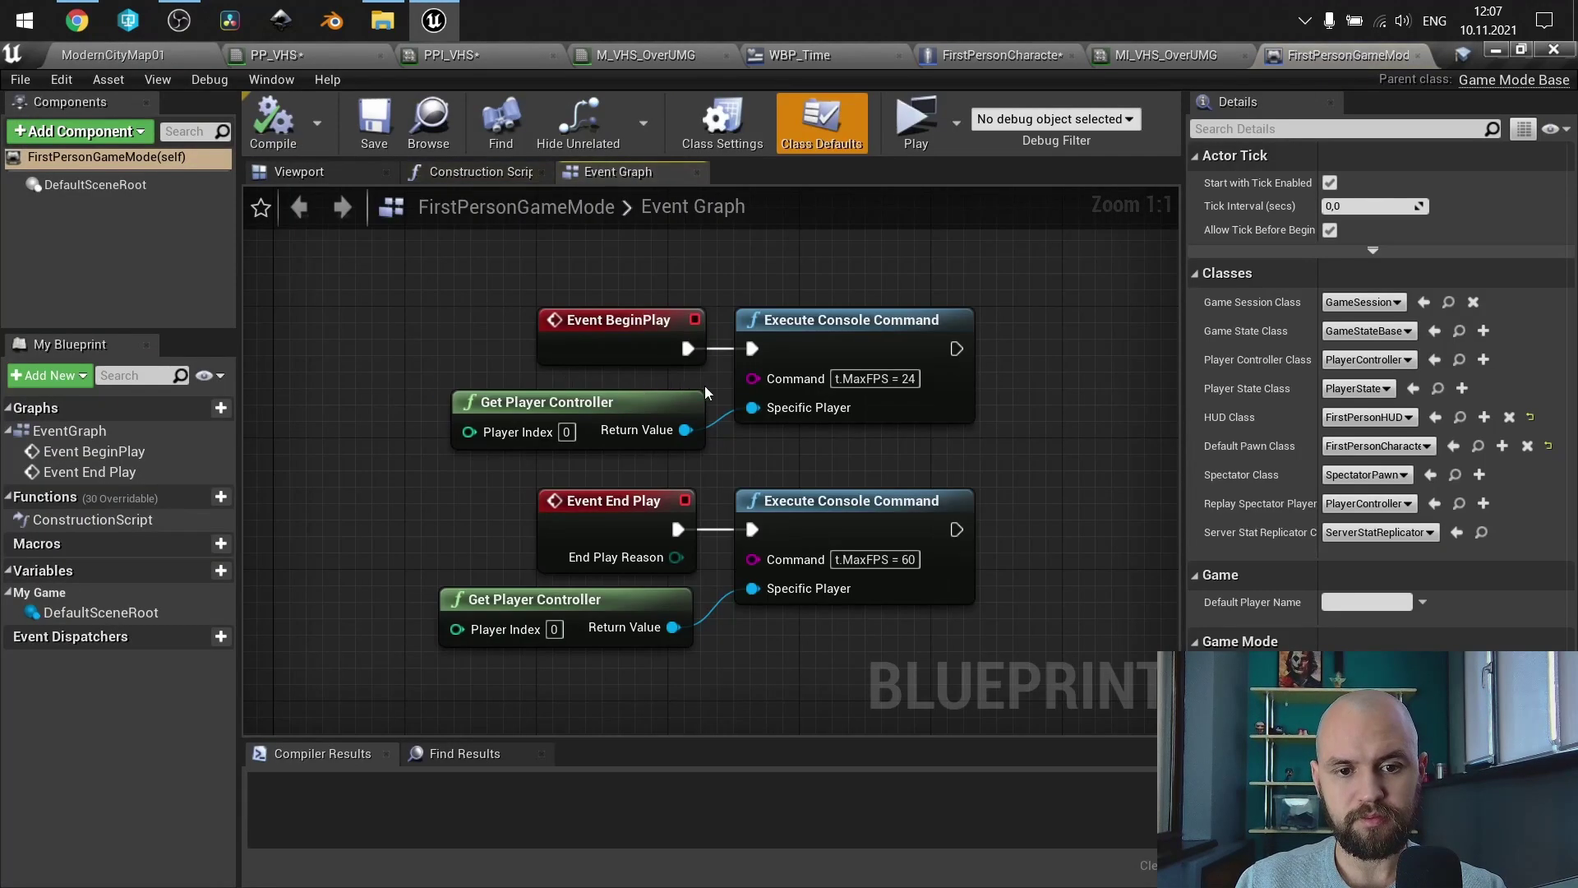
left_click_drag(870, 468, 451, 306)
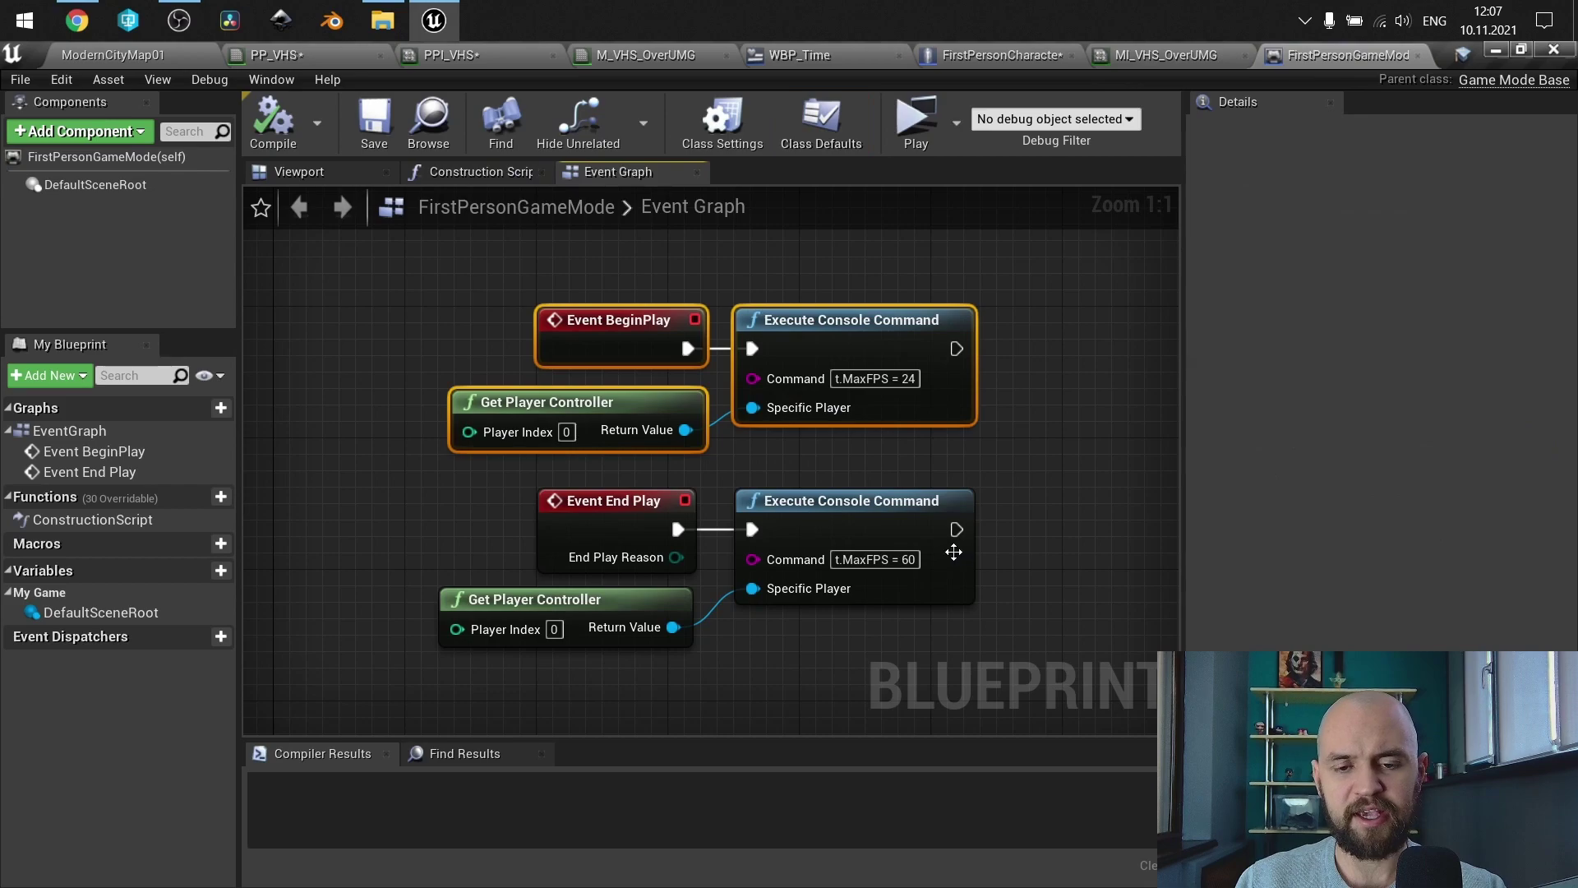
left_click(1043, 436)
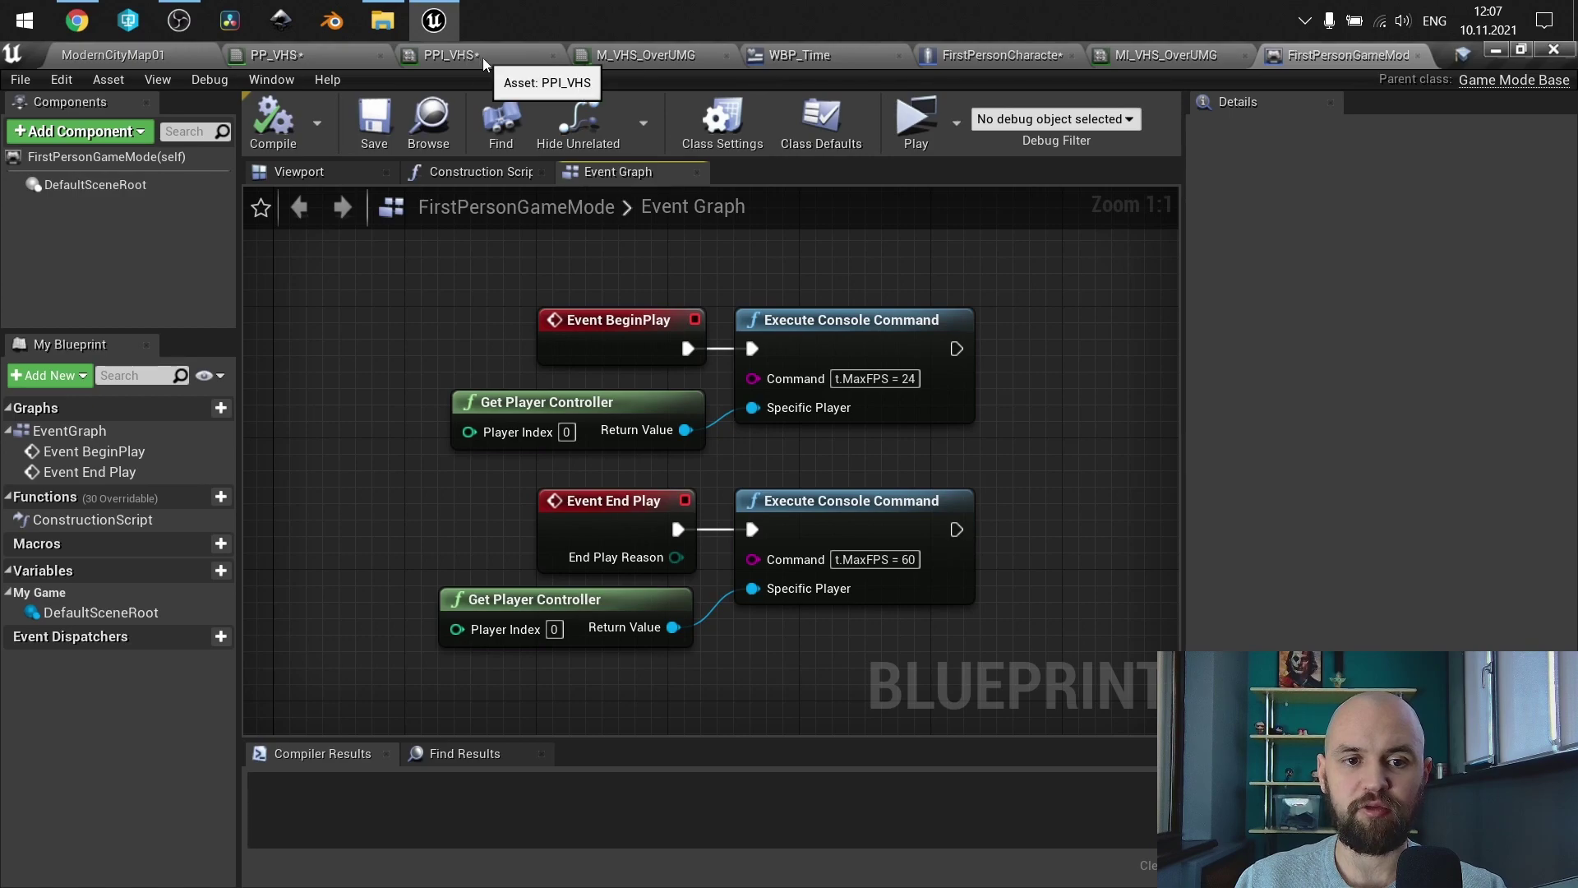
Step: Set the Refresh_Rate parameter of the PPI_VHS material instance to 60
left_click(442, 56)
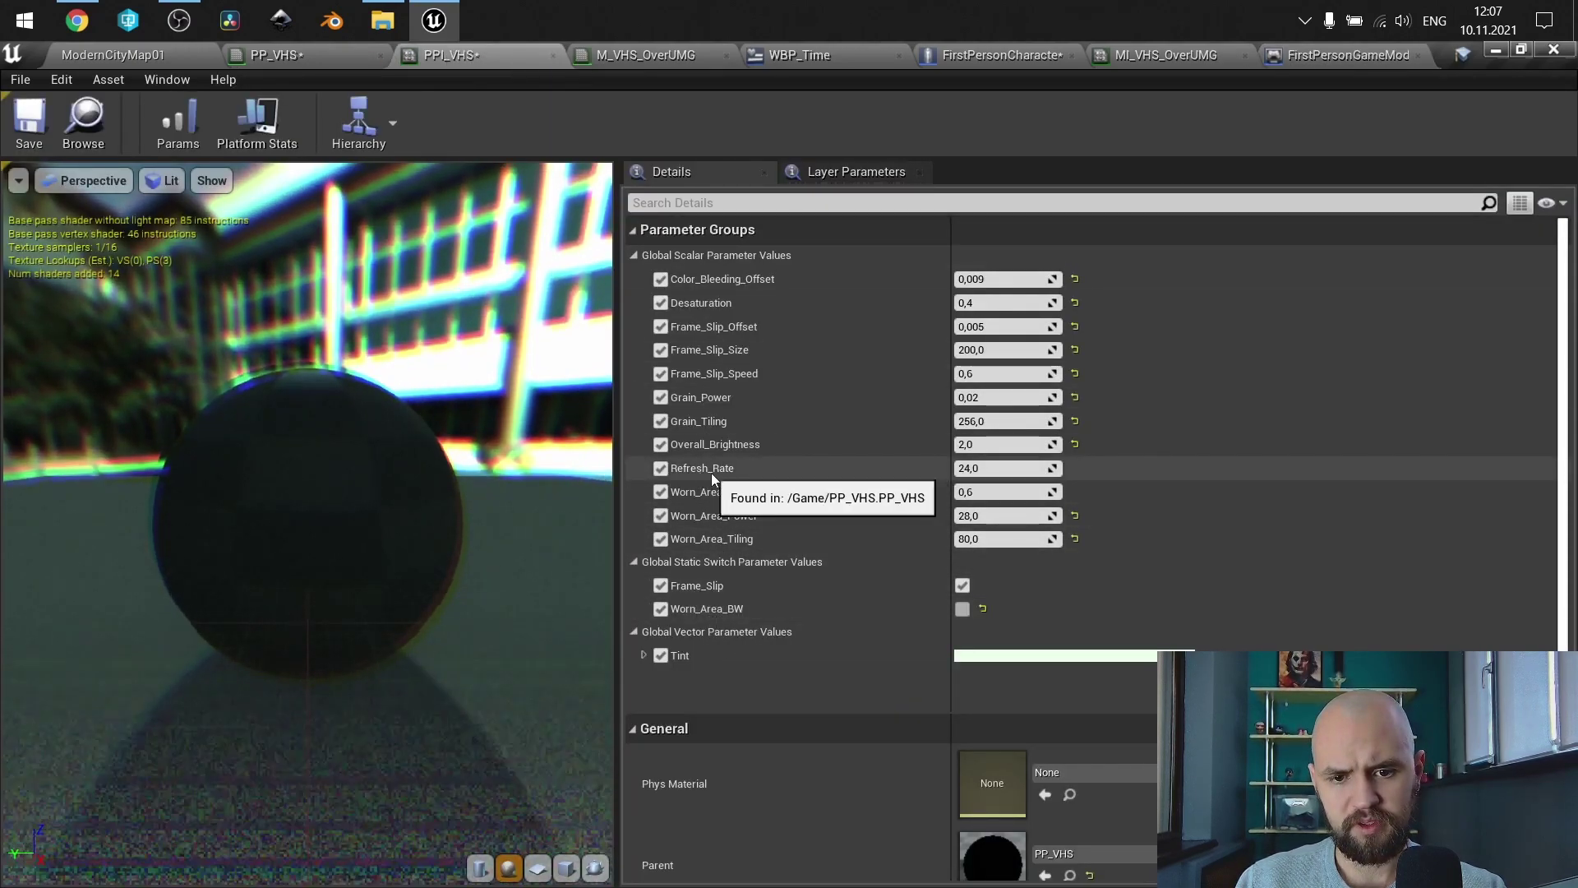
left_click(996, 468)
type("60")
key("Return")
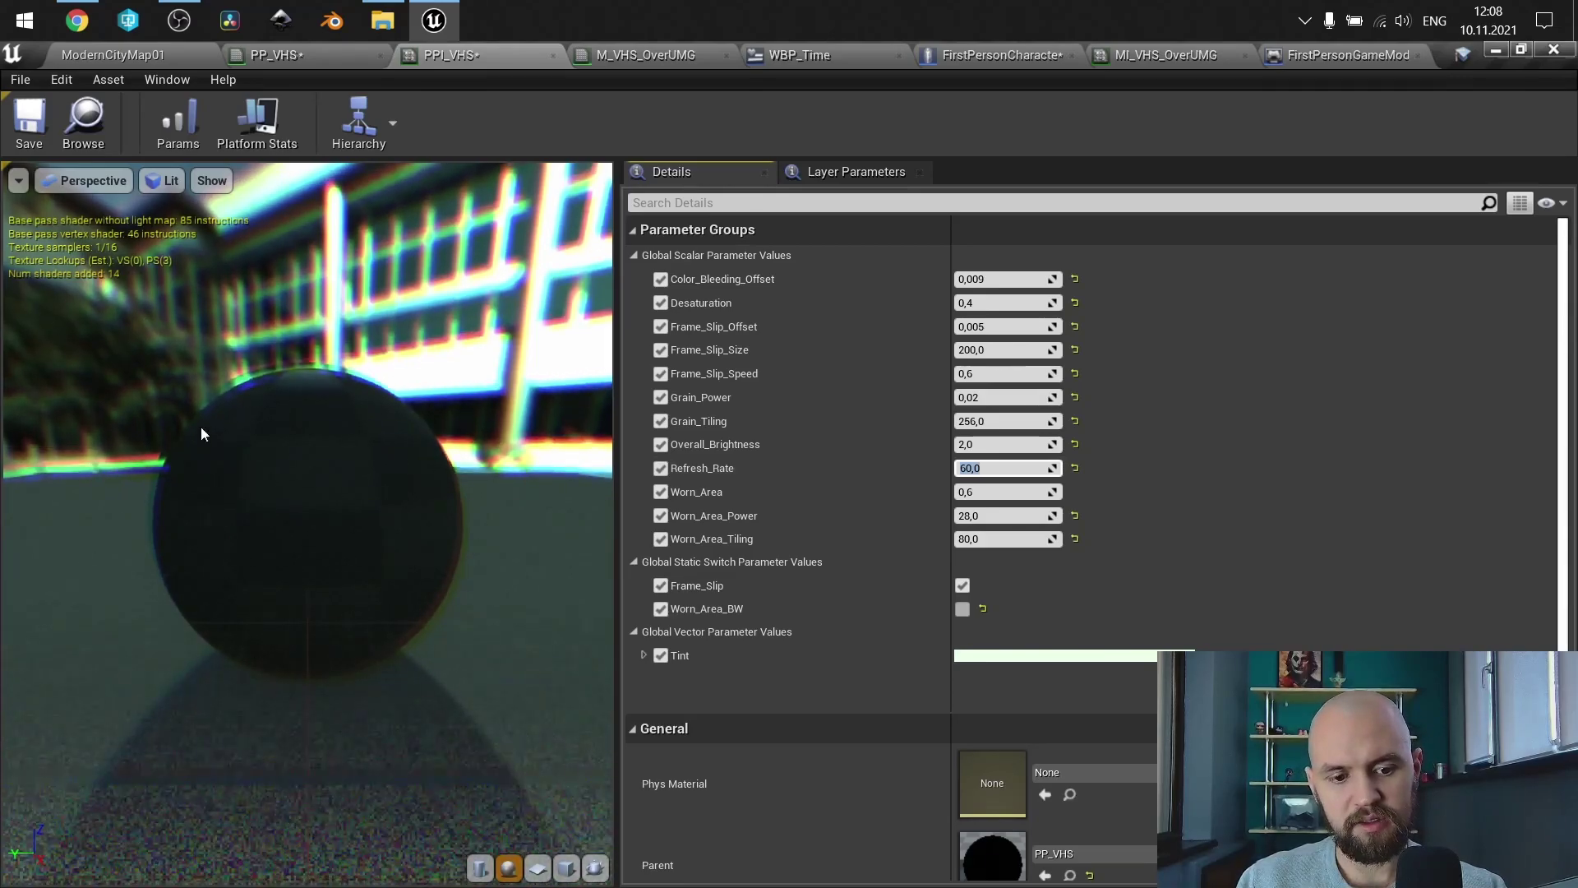
Step: Change the BeginPlay console command in FirstPersonGameMode to t.MaxFPS = 60
left_click(312, 52)
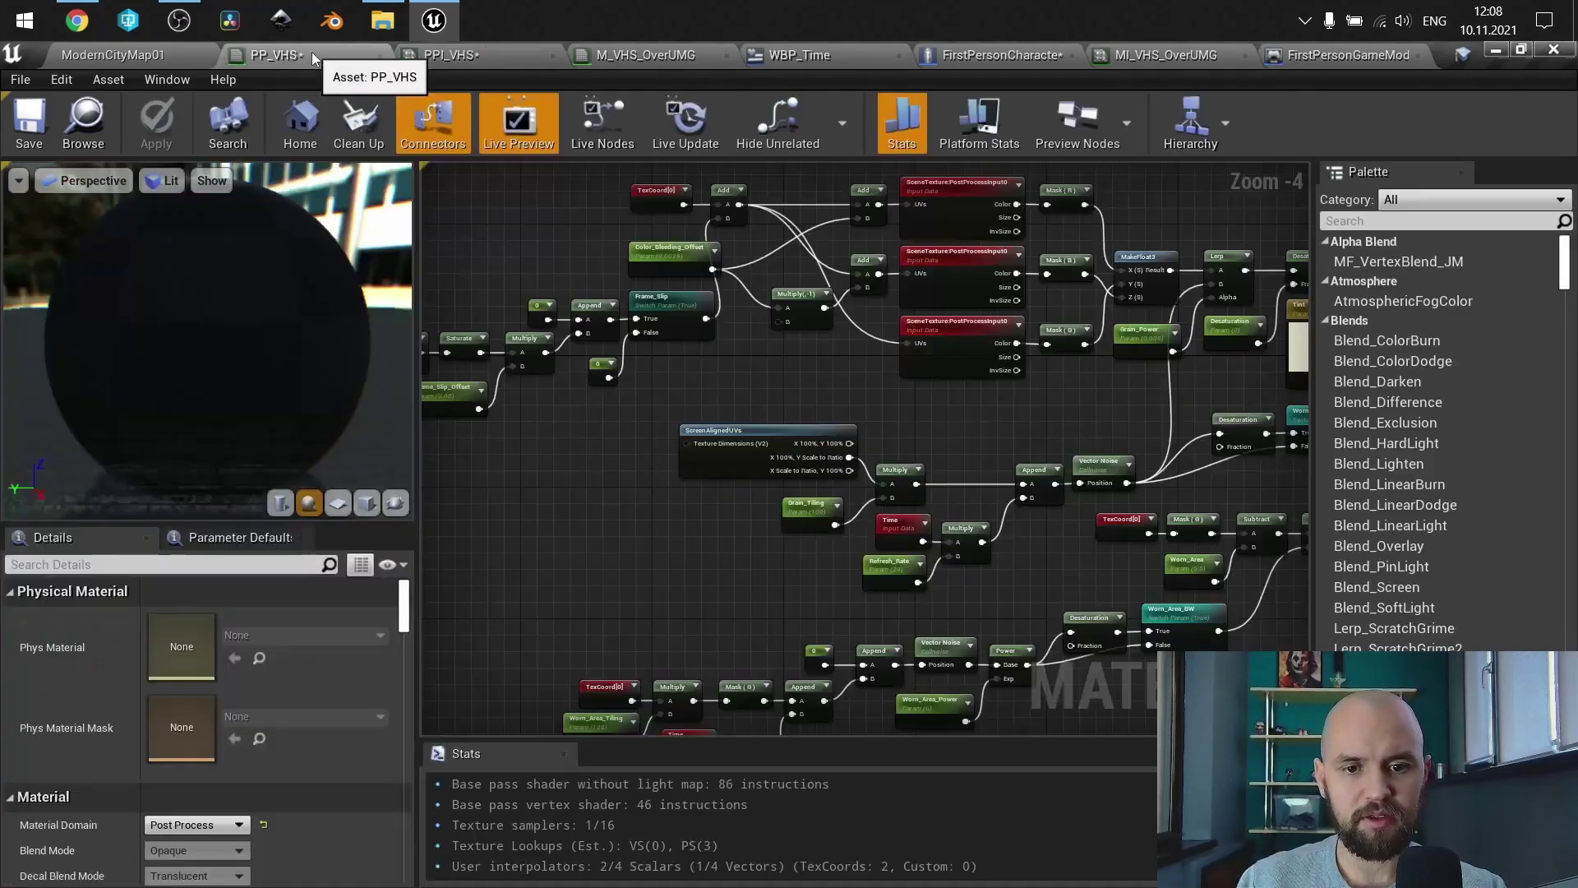
left_click(995, 54)
left_click(1325, 55)
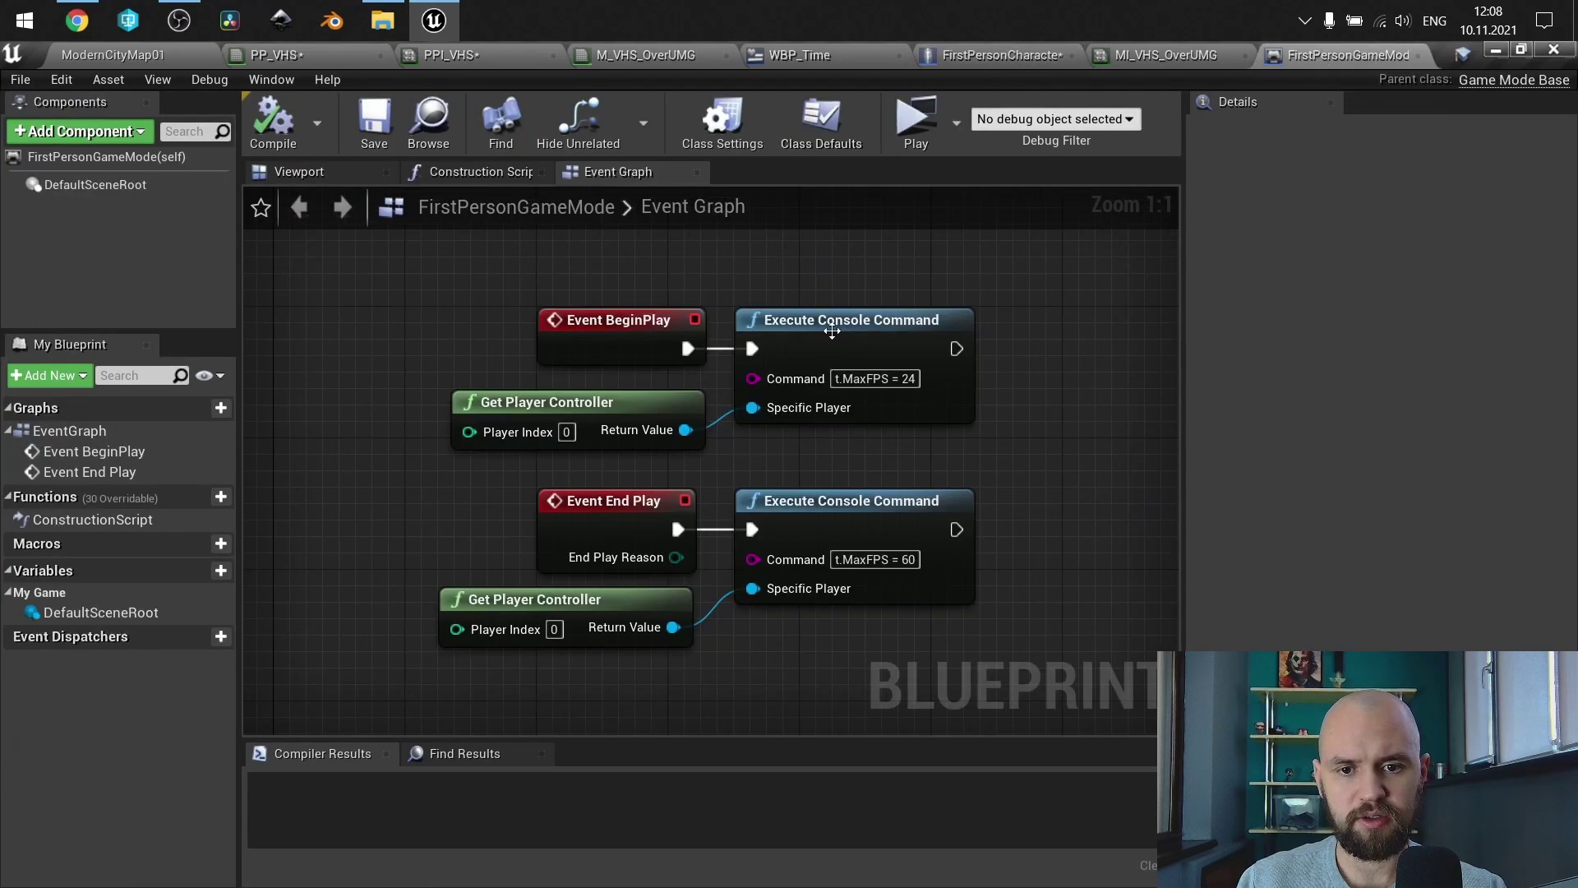
key("BackSpace")
key("BackSpace")
type("60")
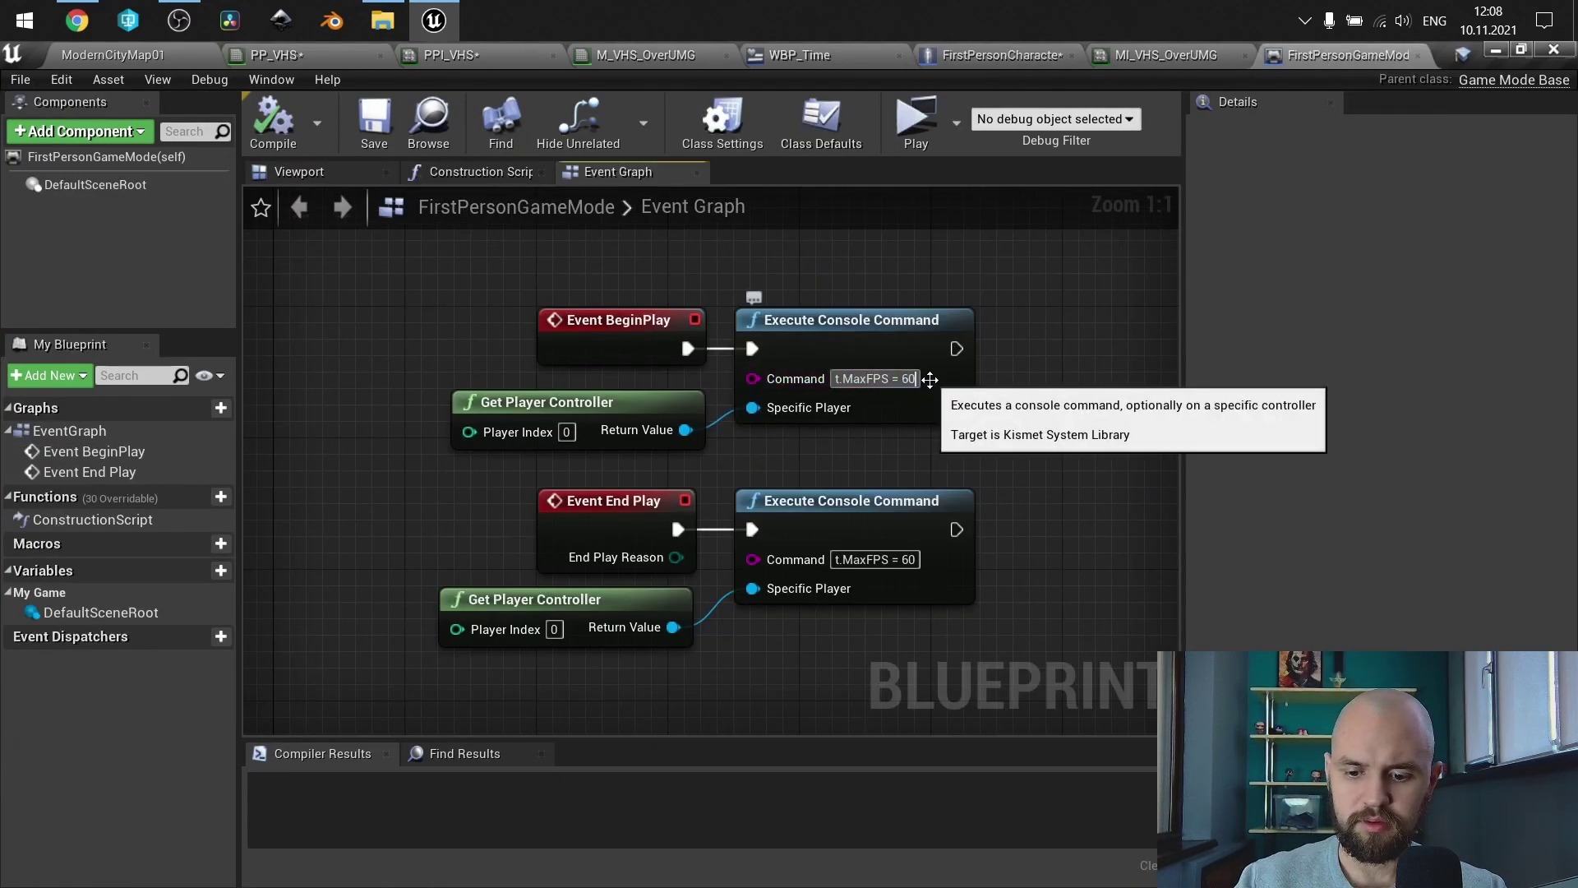
key("Return")
Step: Play ModernCityMap01 to check the VHS look at 60 frames per second, and return to the FirstPersonGameMode event graph
left_click(160, 51)
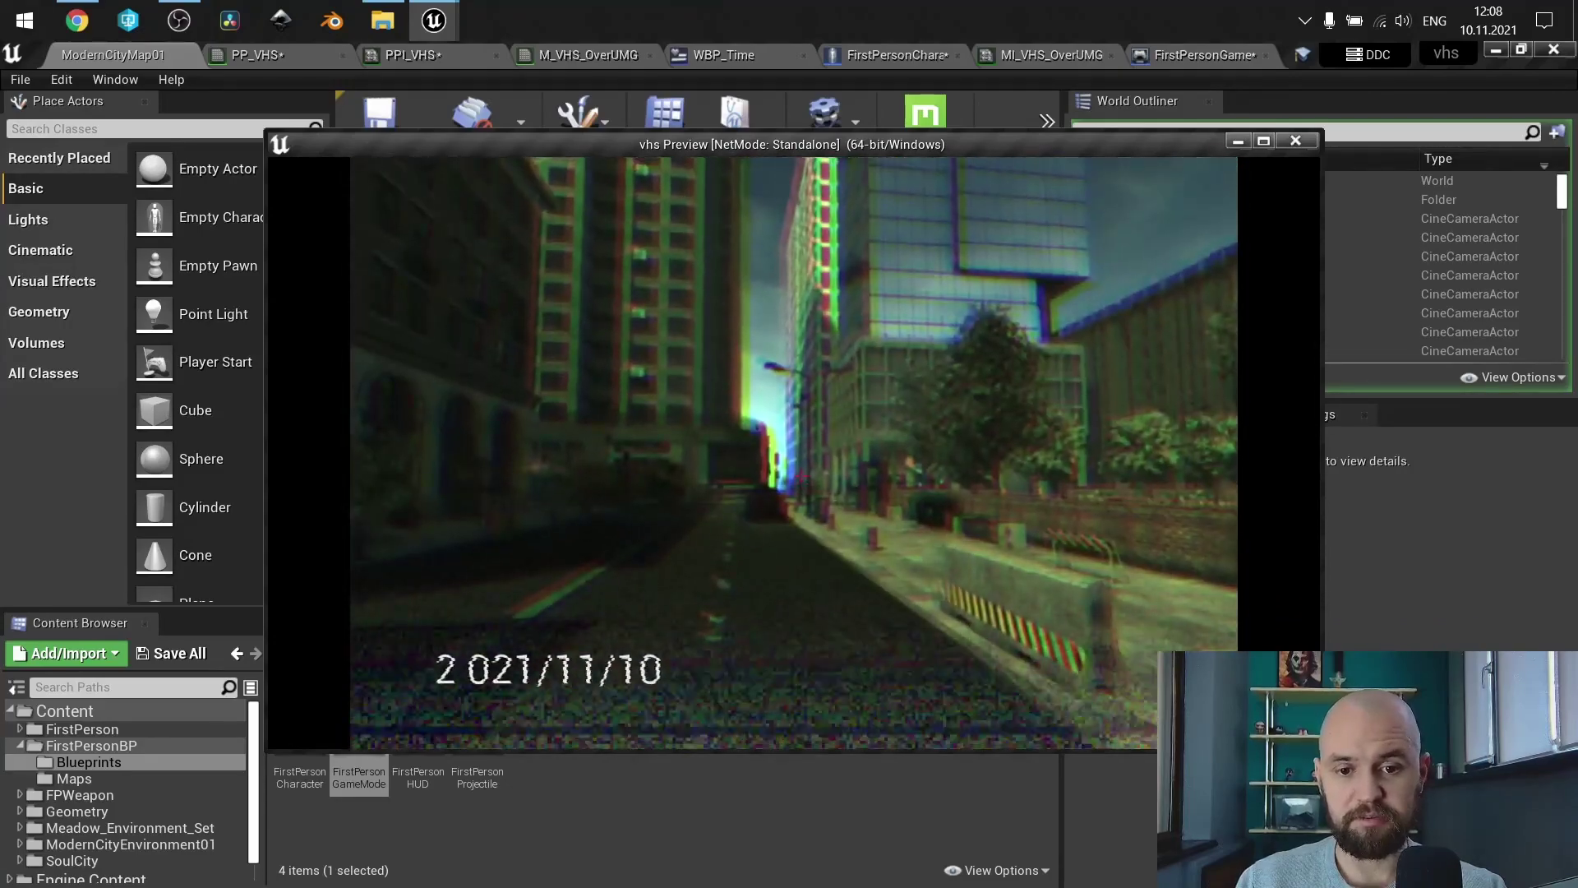
key("Escape")
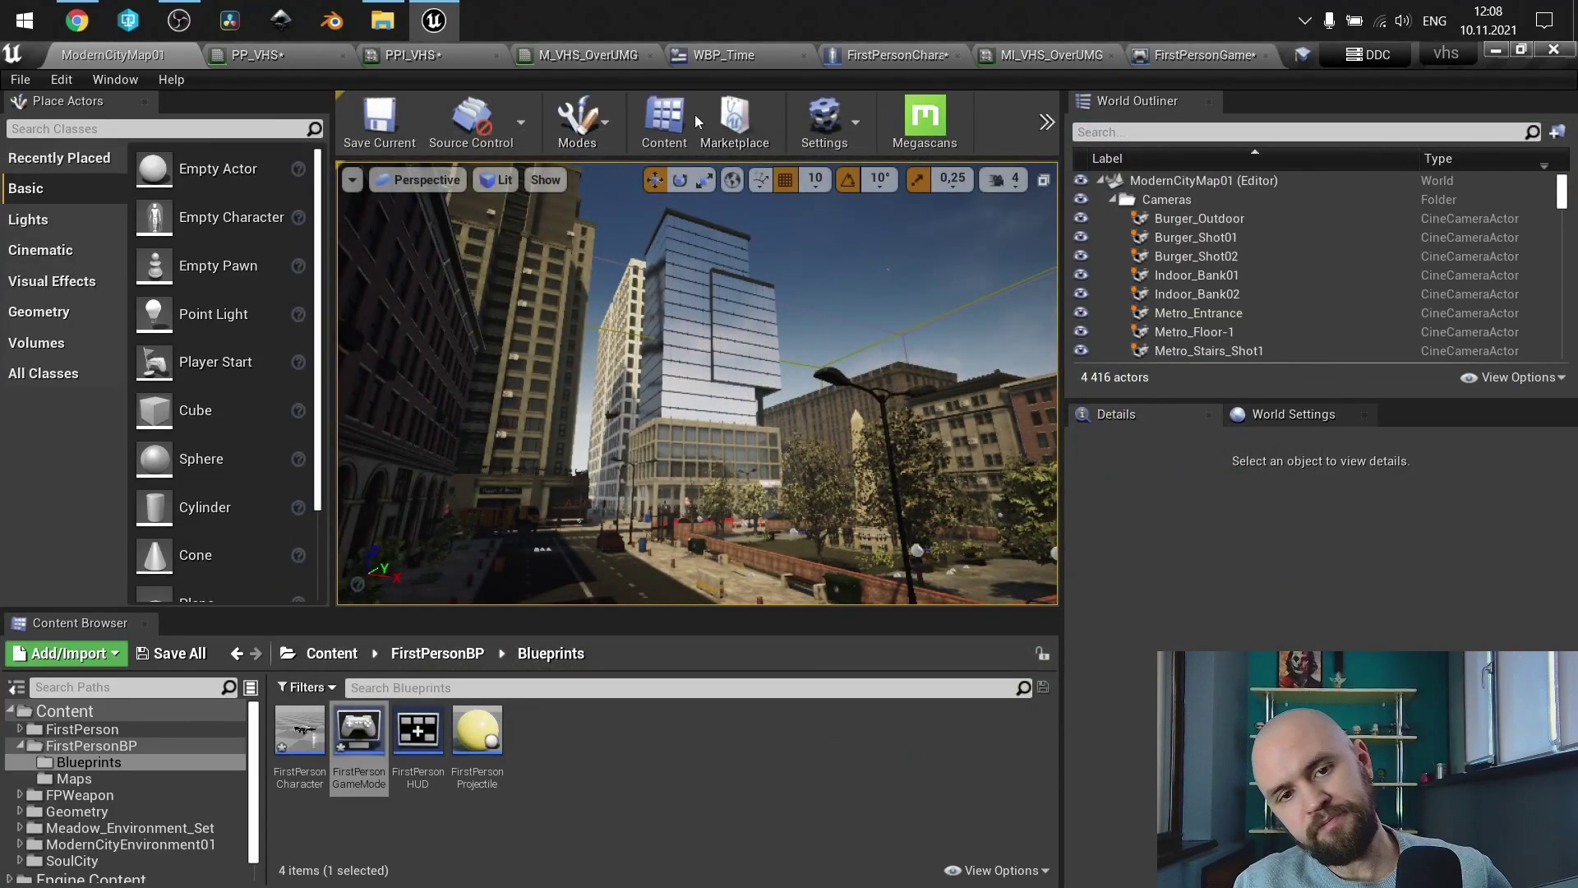
left_click(860, 56)
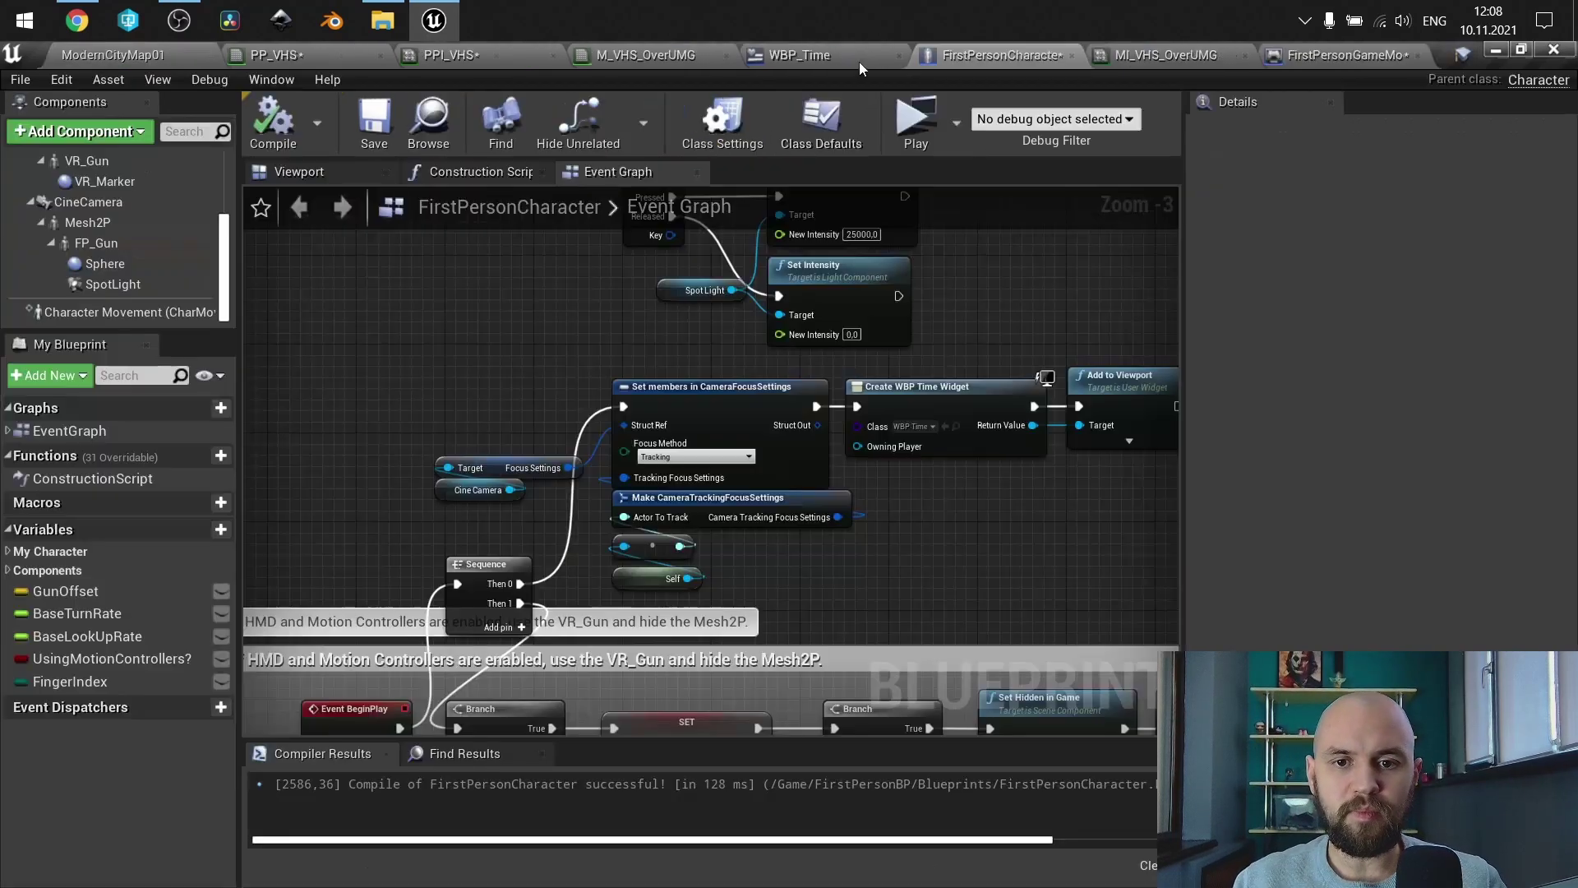
left_click(1272, 55)
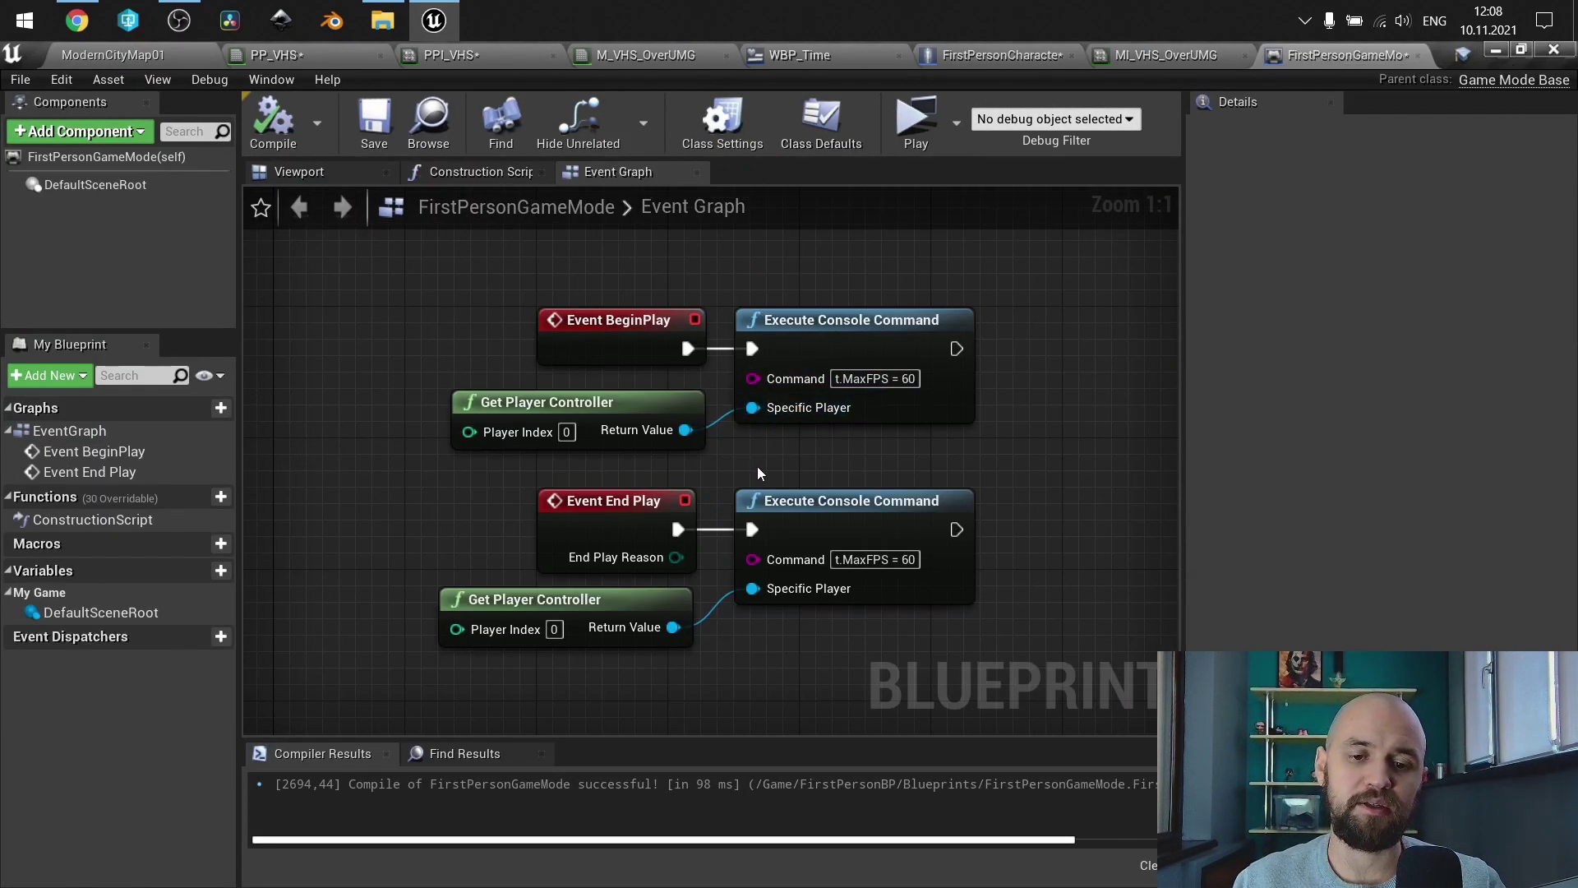